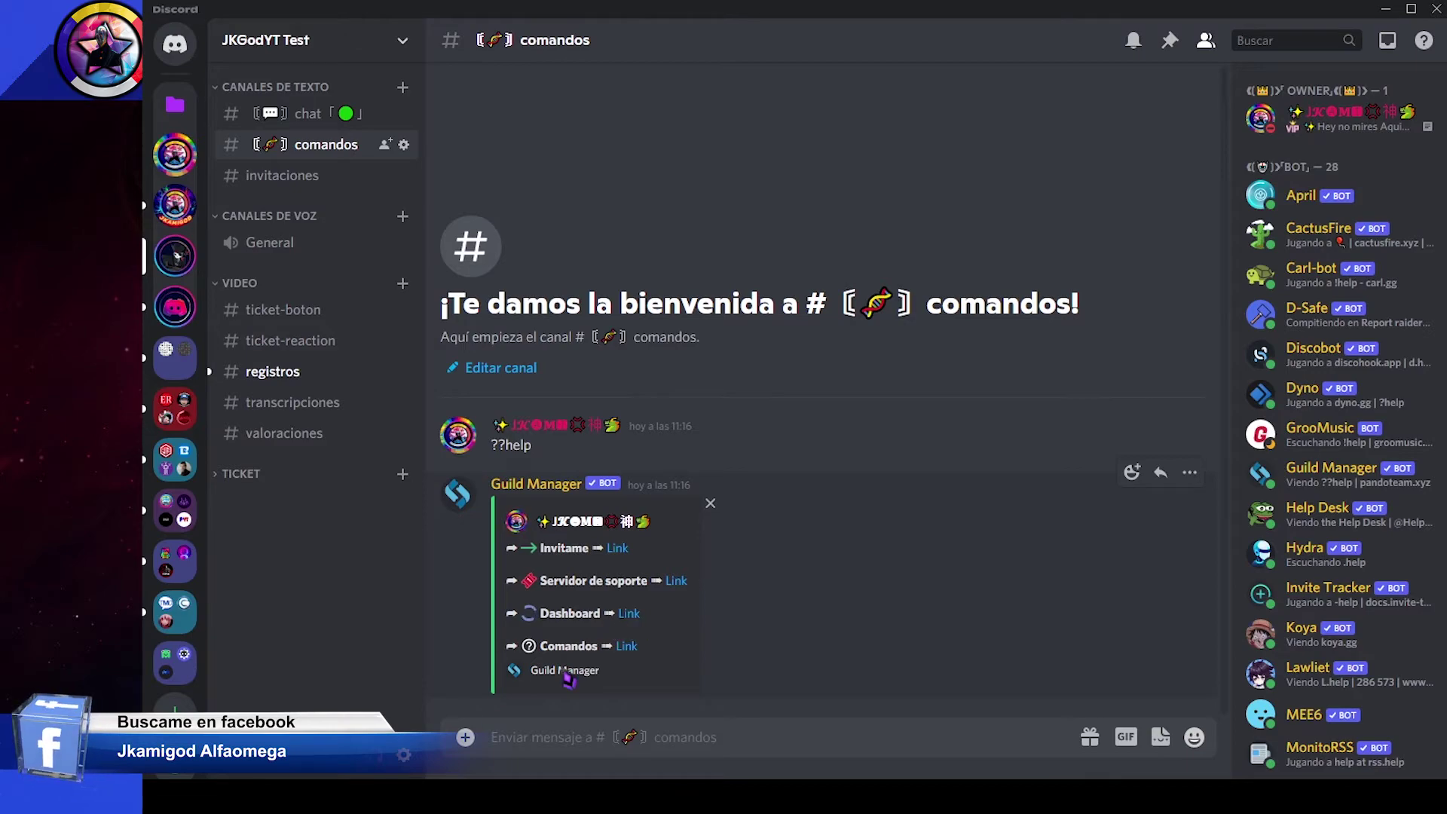
Step: Open the Guild Manager web dashboard from the bot's help message and bring up the profile's server list
{"action": "left_click", "coordinate": [629, 623]}
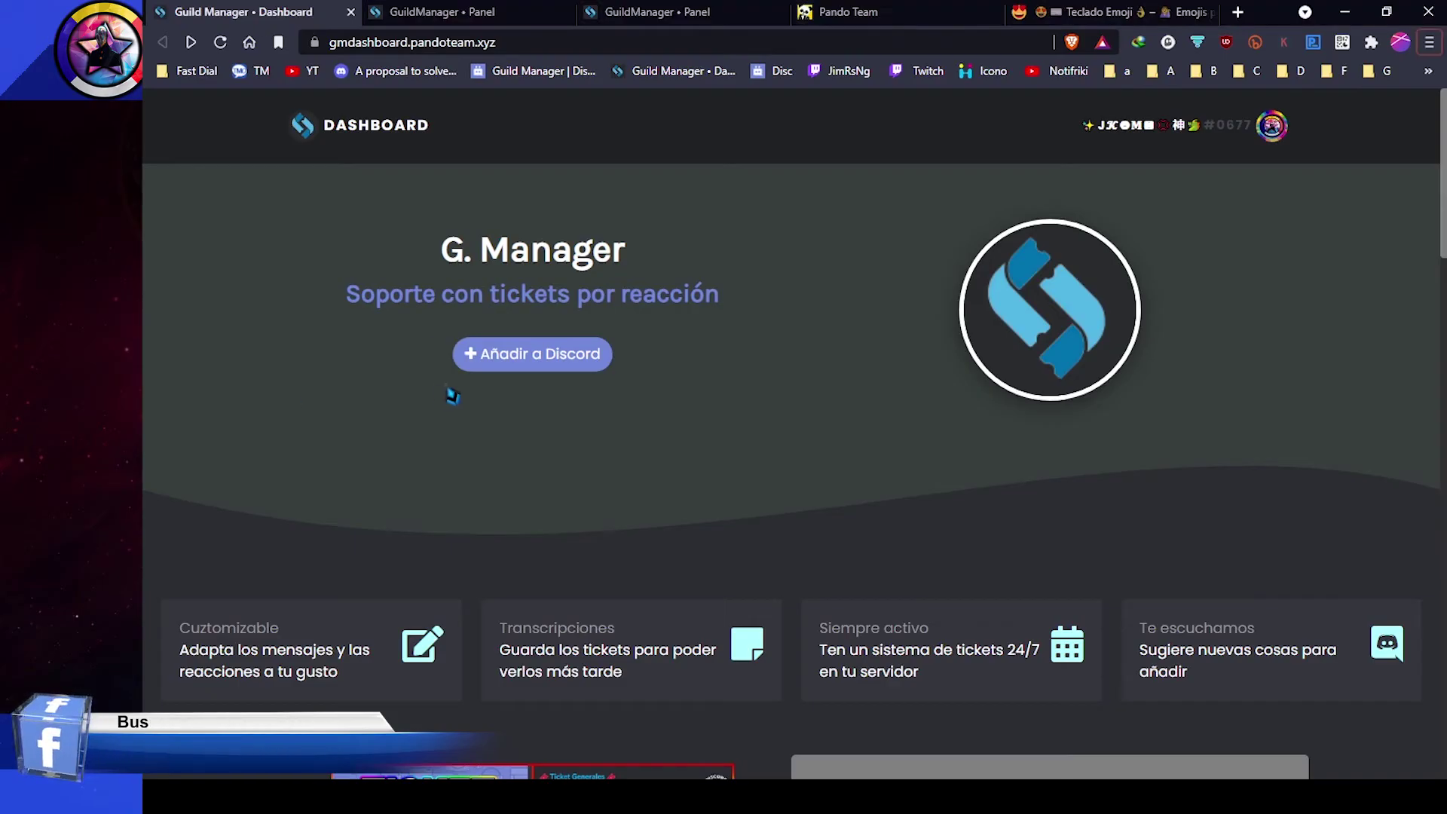
{"action": "left_click", "coordinate": [1166, 130]}
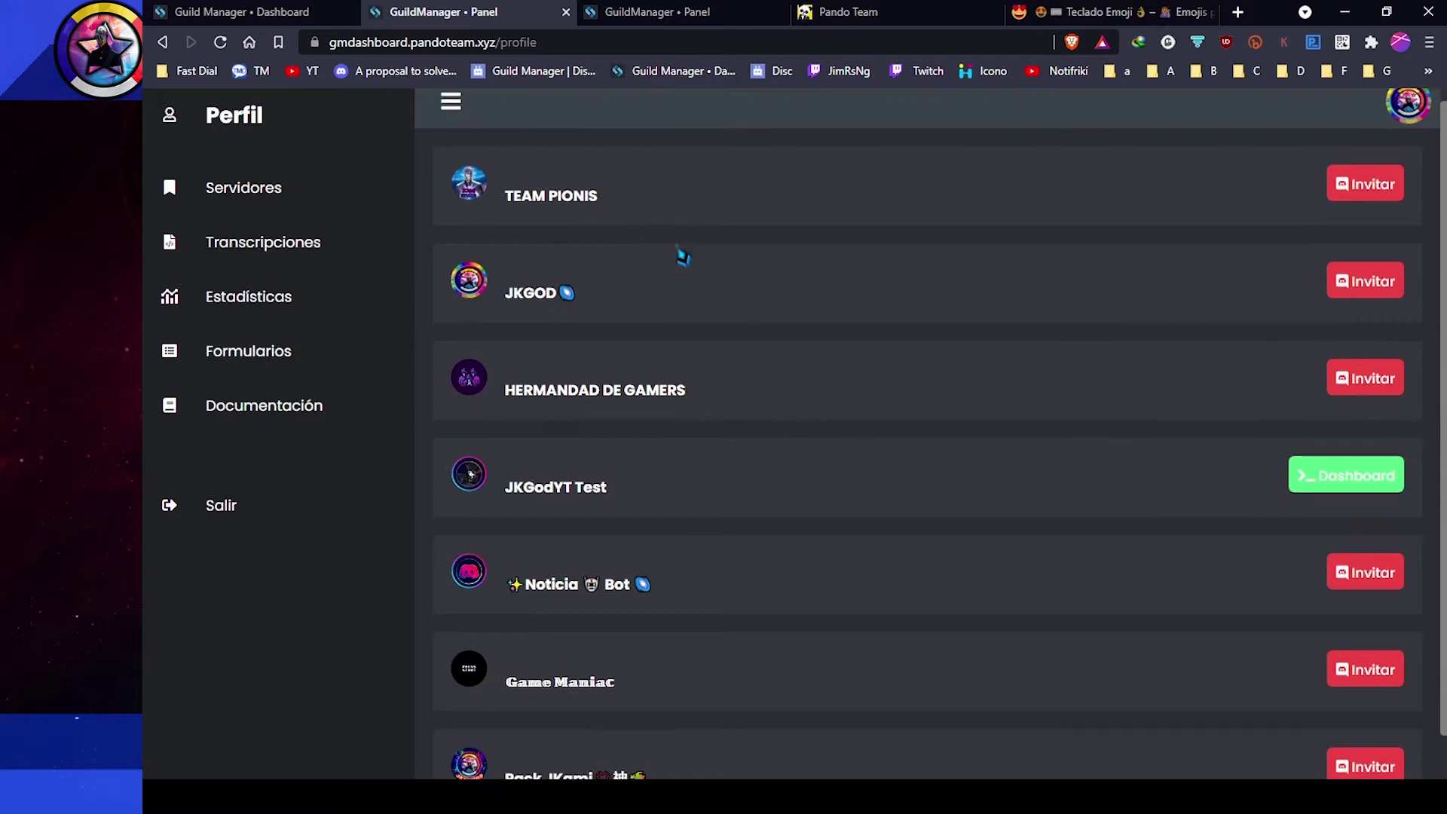
{"action": "scroll", "coordinate": [678, 252], "scroll_direction": "down", "scroll_amount": 1}
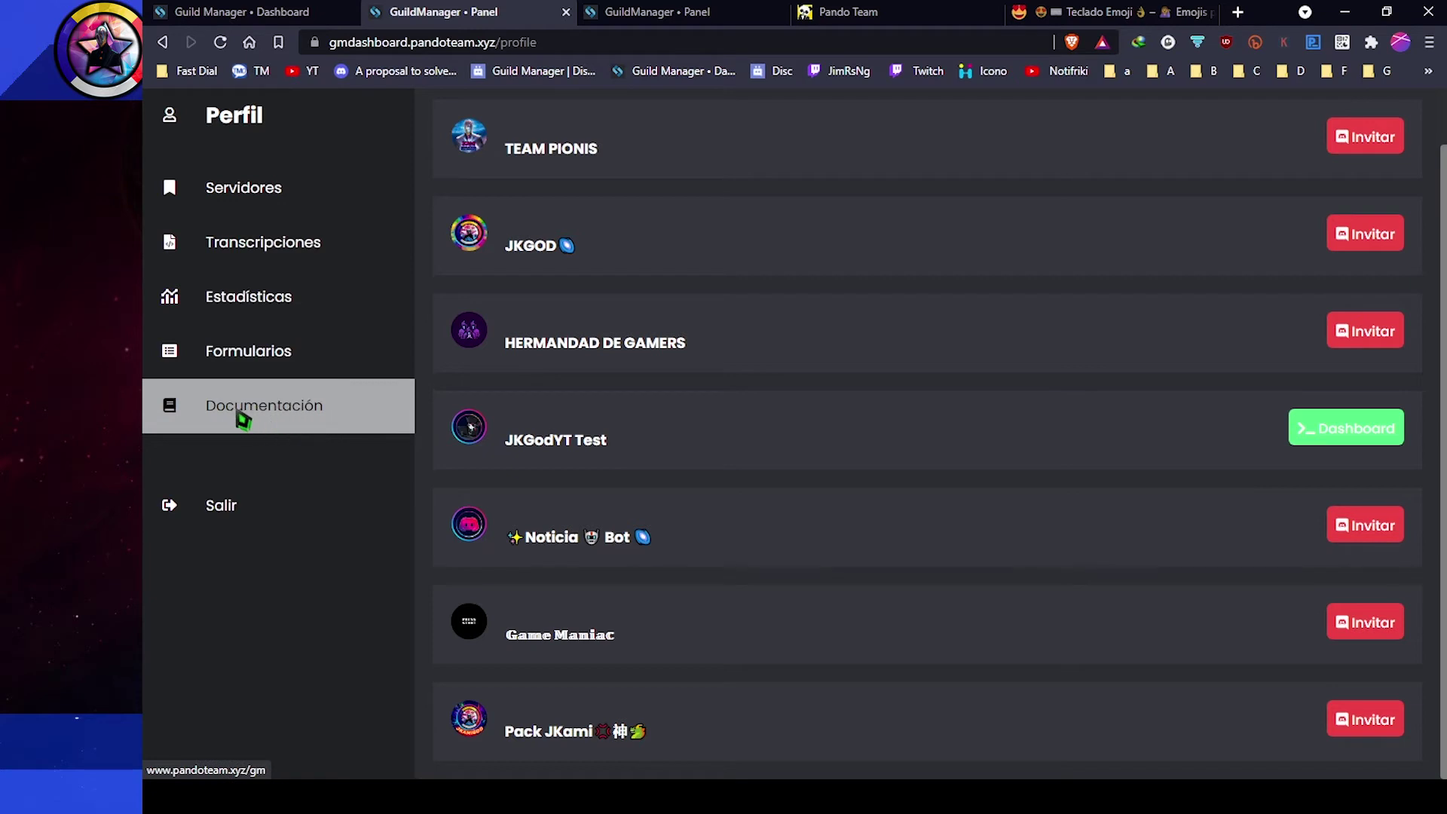
Step: Open the Guild Manager documentation and look through its information, permissions and commands sections
{"action": "left_click", "coordinate": [306, 414]}
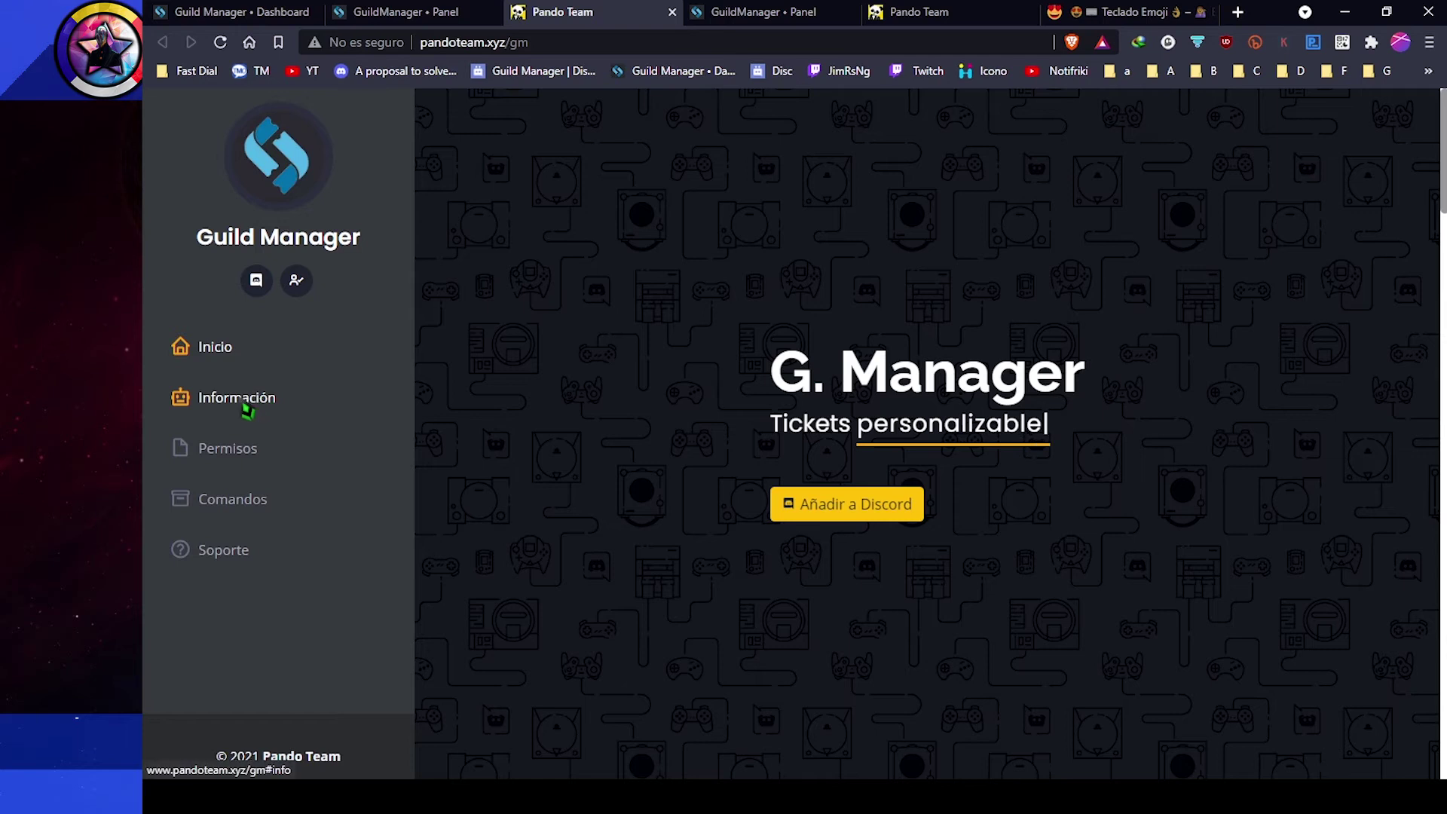
{"action": "left_click", "coordinate": [276, 400]}
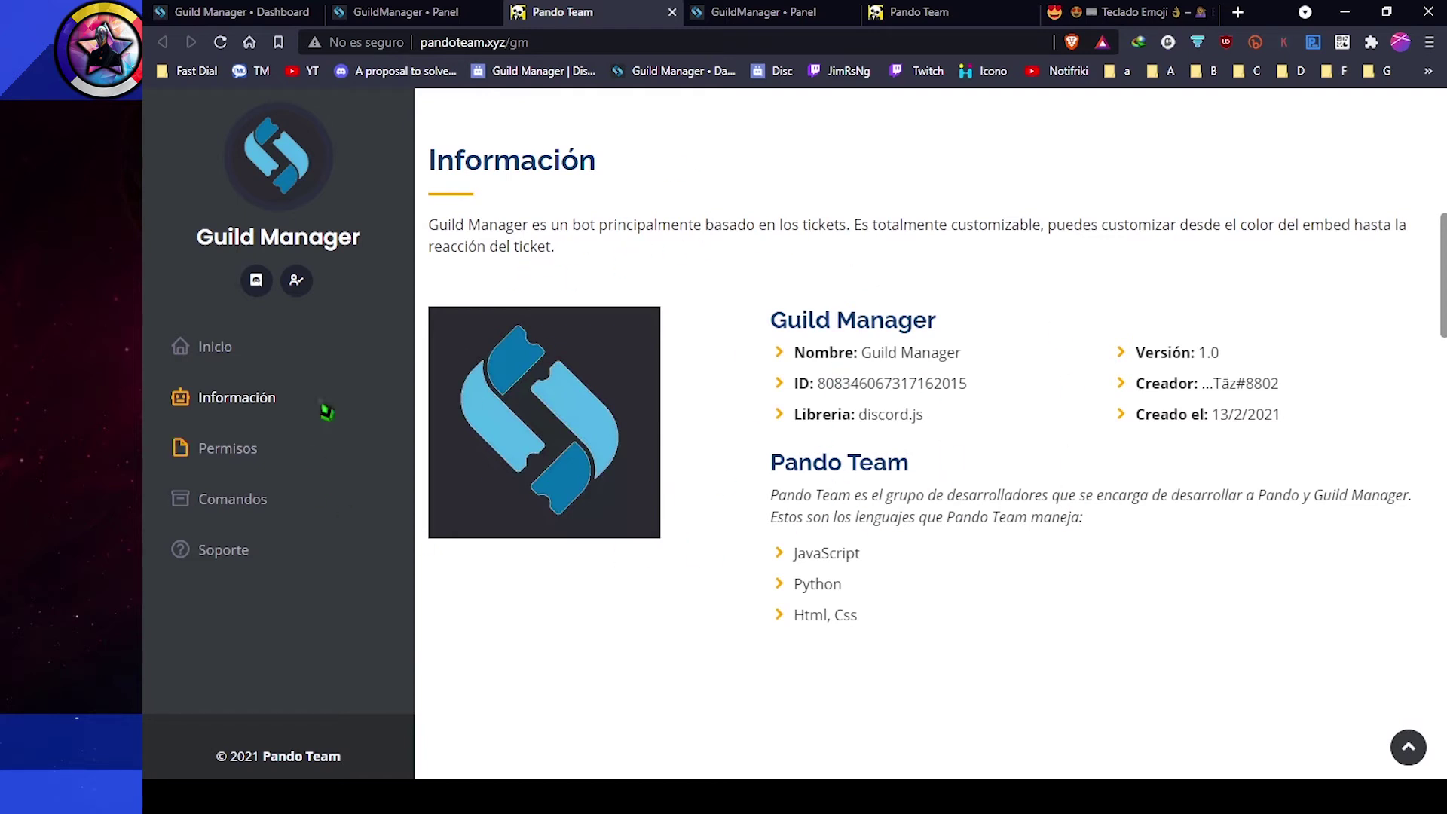
{"action": "left_click", "coordinate": [228, 459]}
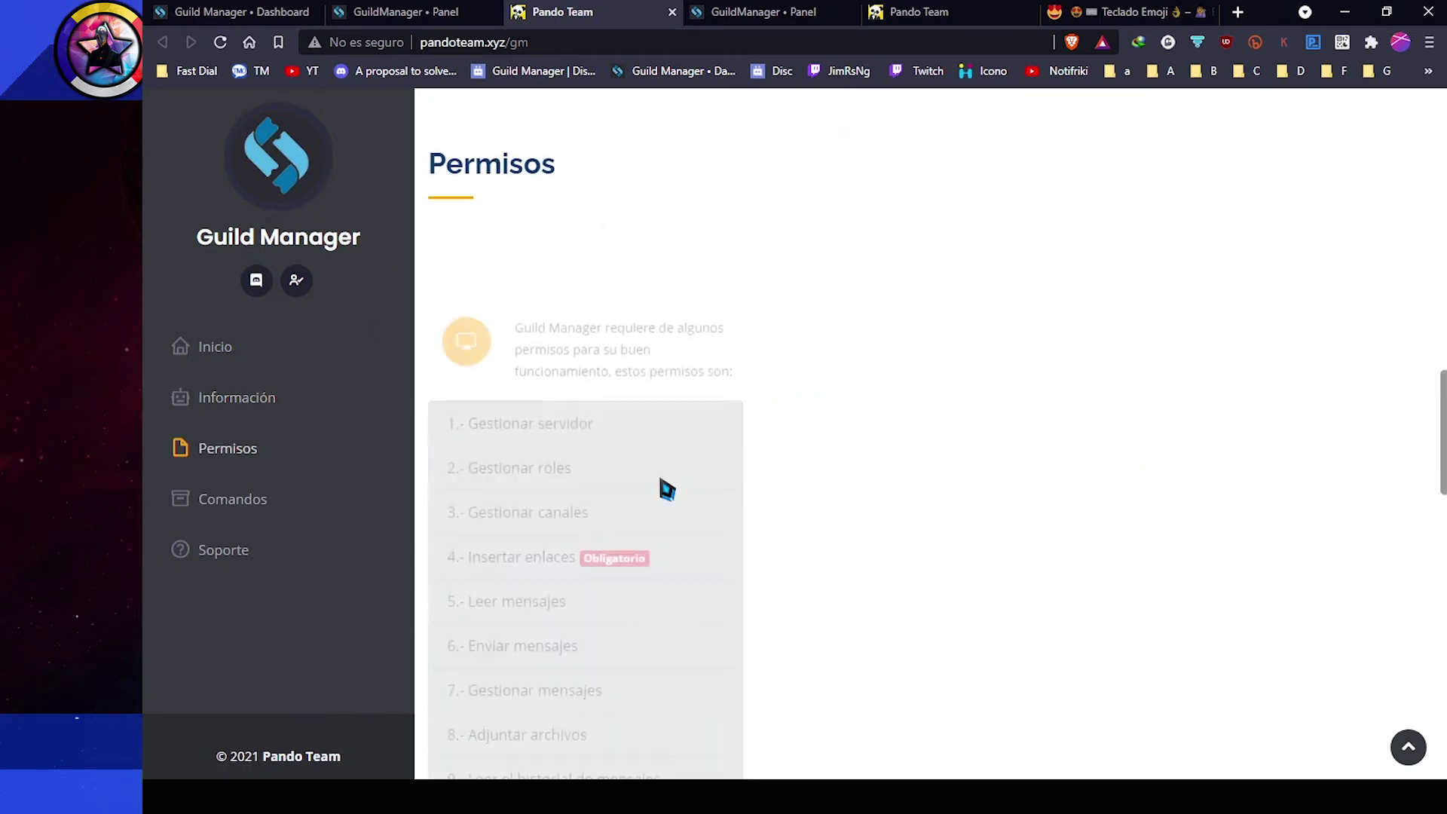
{"action": "left_click", "coordinate": [234, 503]}
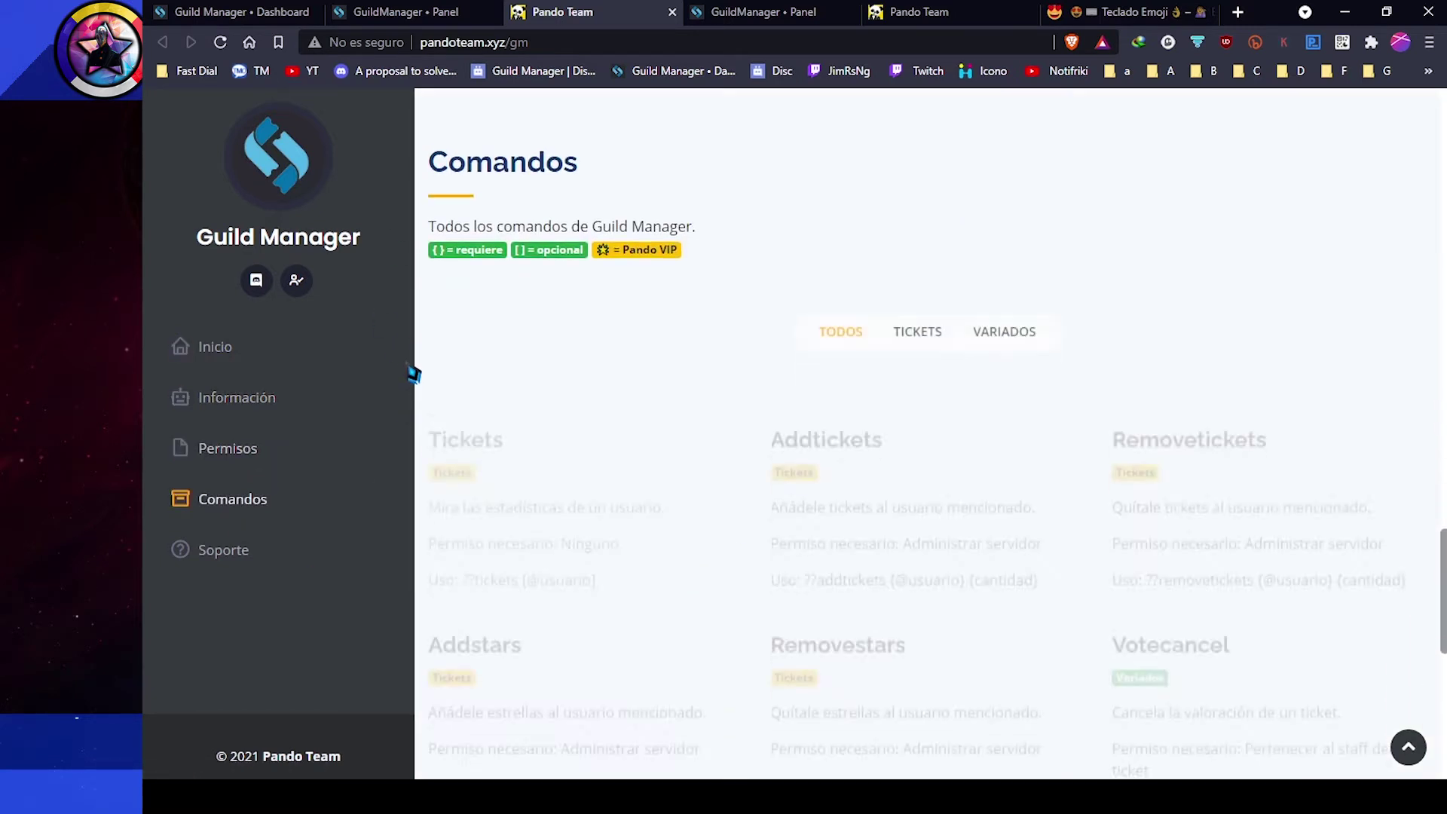
Step: Return to the profile panel and look through its forms, statistics and ticket transcripts pages
{"action": "left_click", "coordinate": [400, 12]}
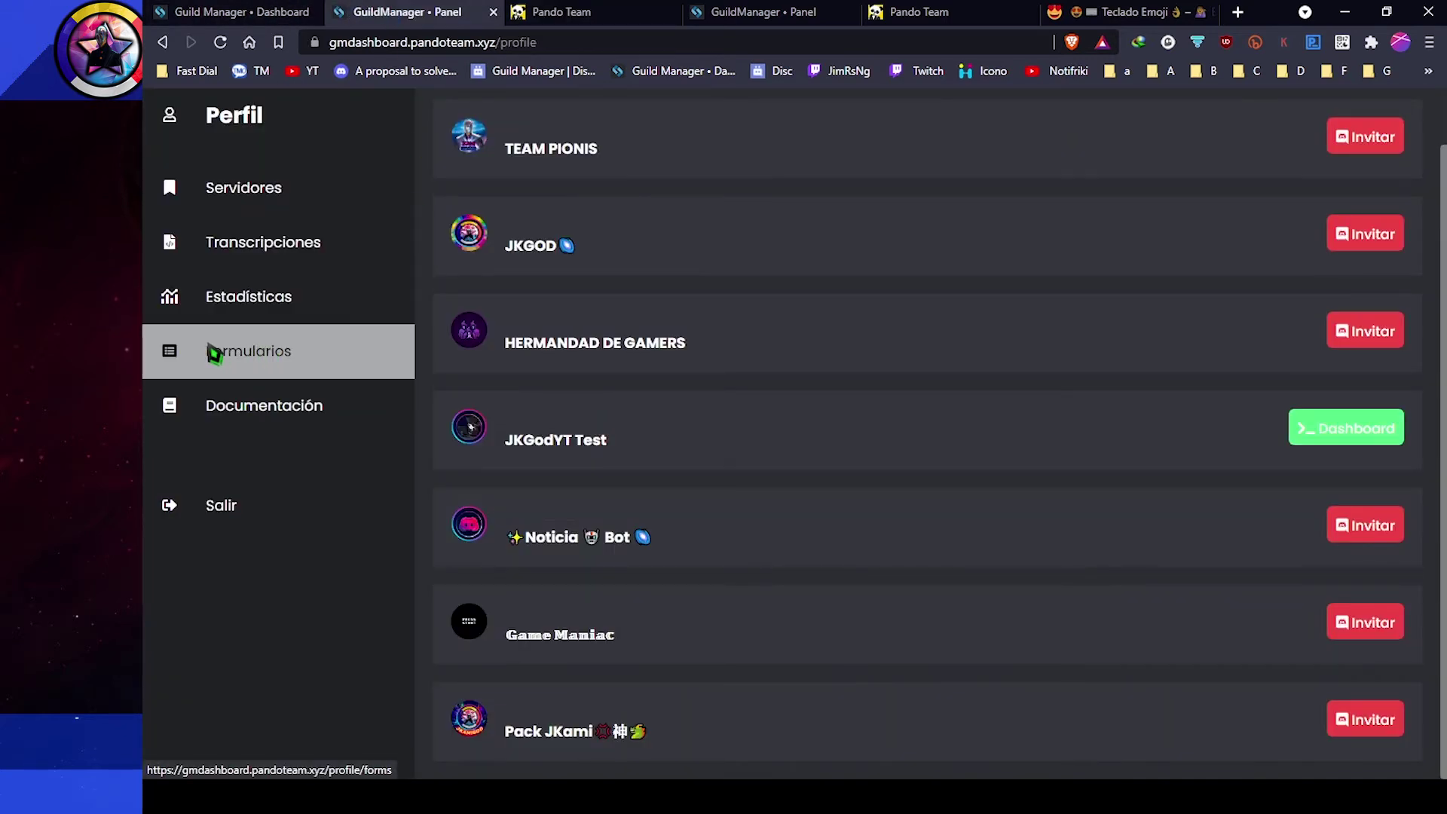
{"action": "left_click", "coordinate": [316, 353]}
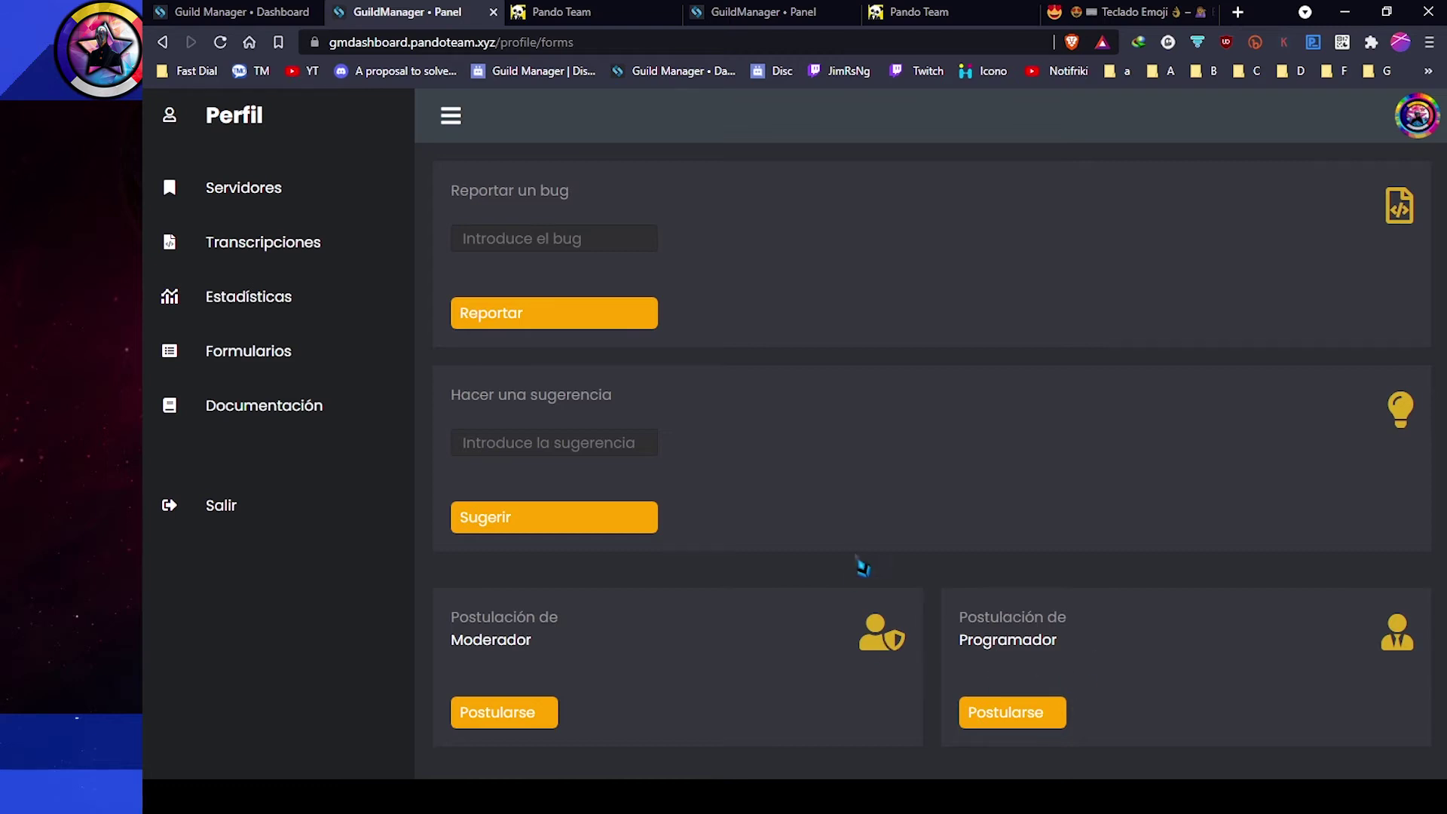
{"action": "left_click", "coordinate": [301, 312]}
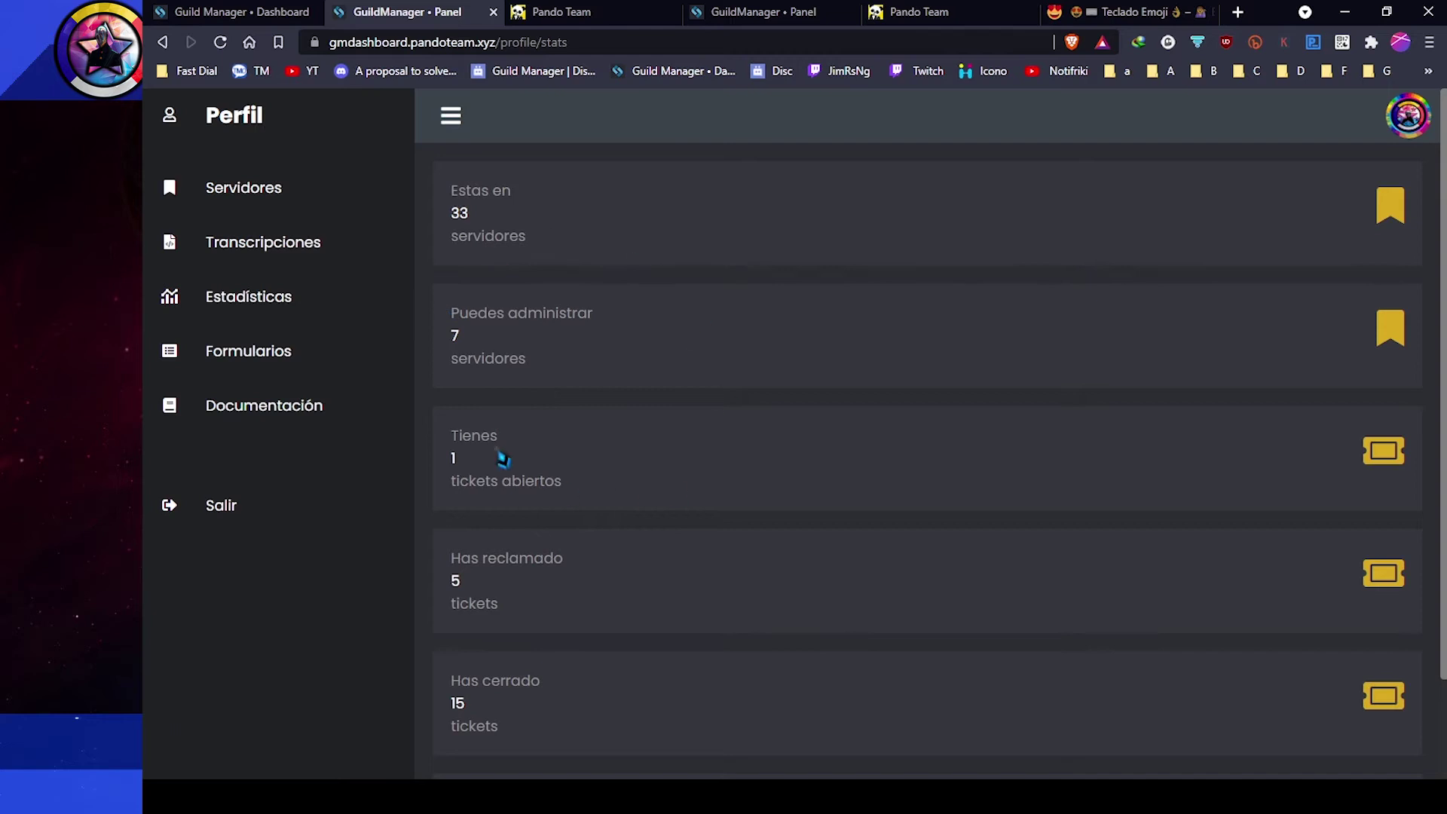
{"action": "left_click", "coordinate": [316, 250]}
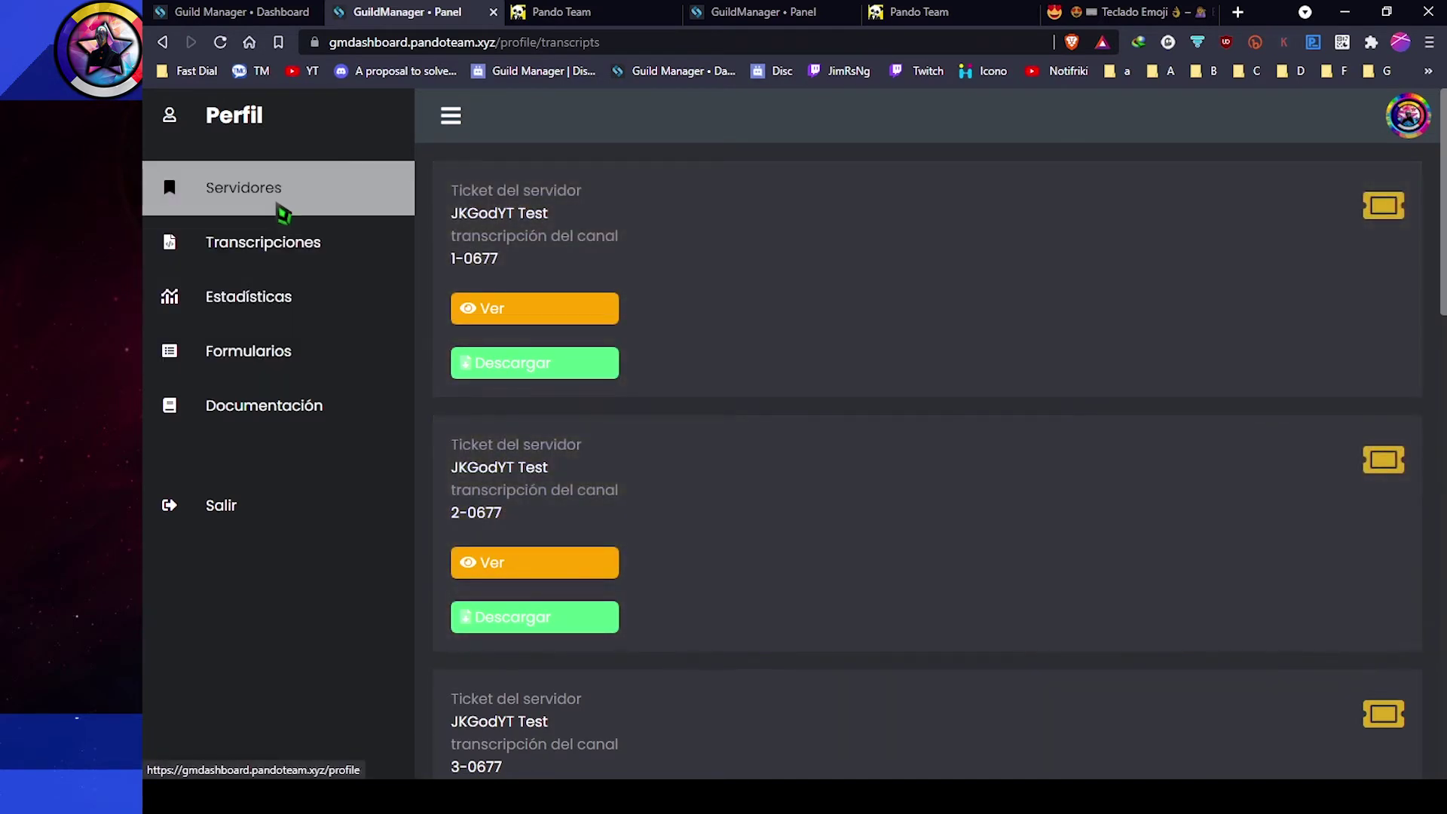
Step: Open the JKGodYT Test server's dashboard from the server list and go to its user blocking page
{"action": "left_click", "coordinate": [283, 213]}
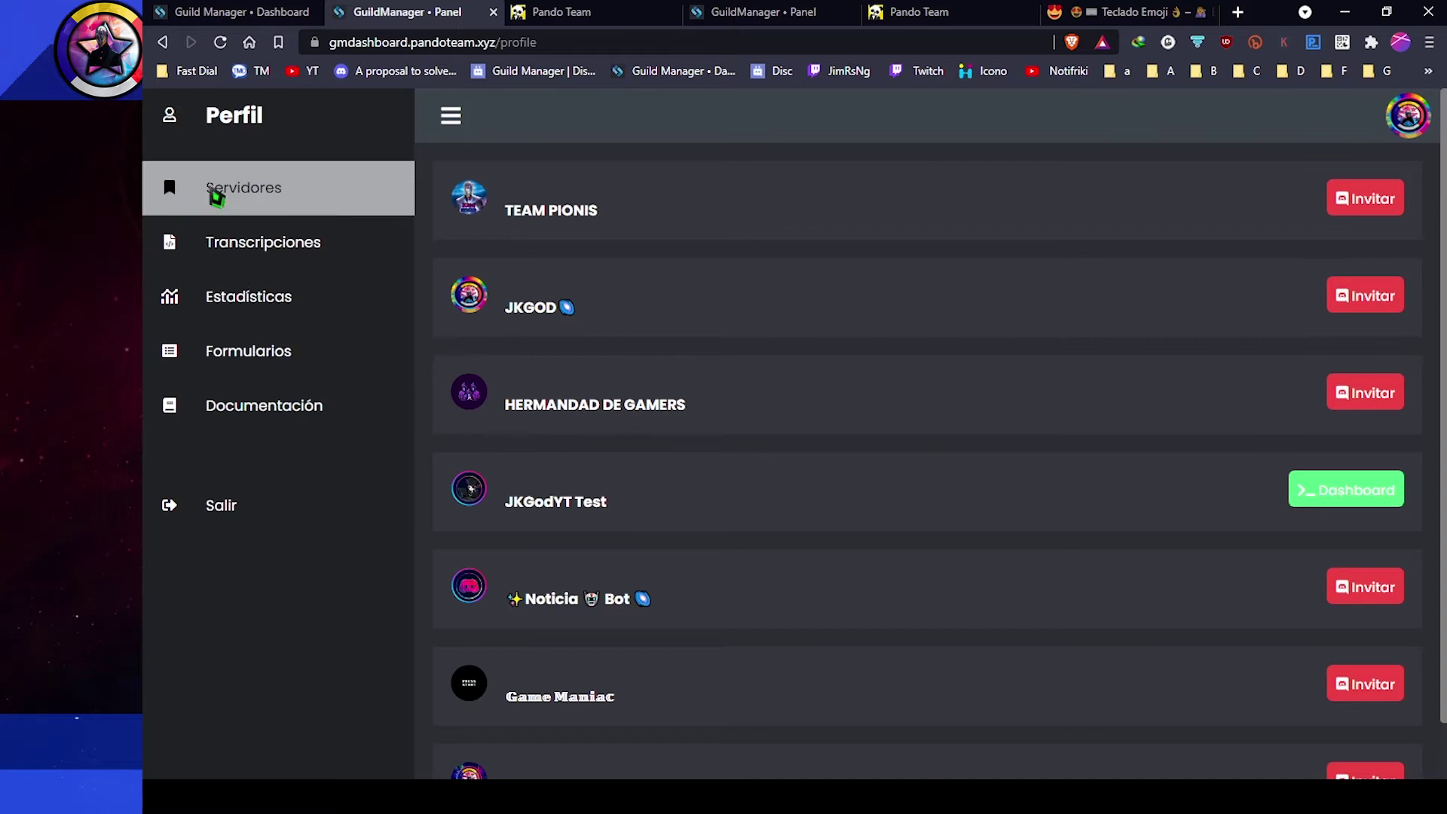
{"action": "left_click", "coordinate": [1313, 504]}
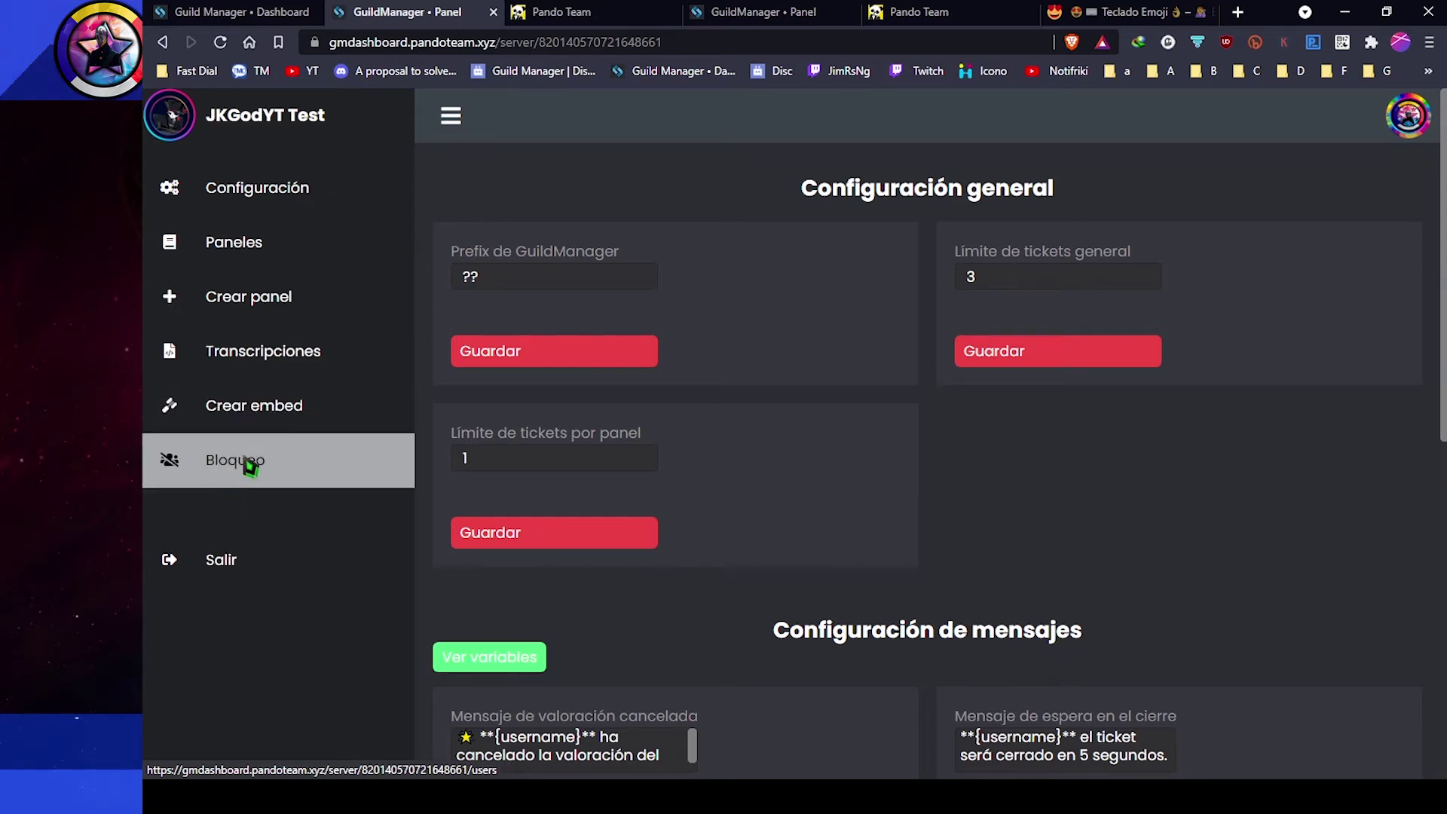
{"action": "left_click", "coordinate": [278, 487]}
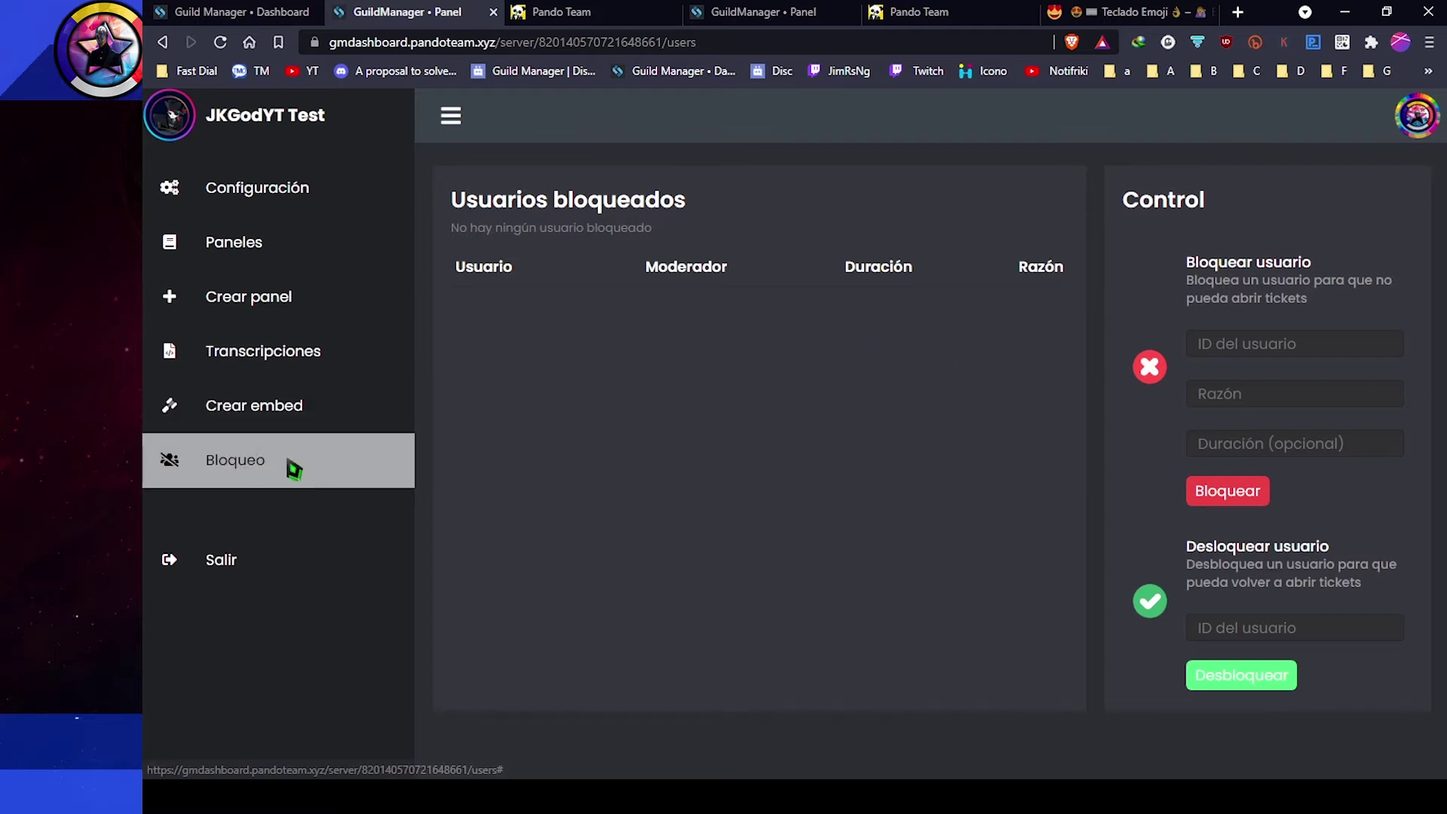
Step: Switch to Discord and open the options of the offline members to find where a user ID can be copied
{"action": "left_click", "coordinate": [1248, 355]}
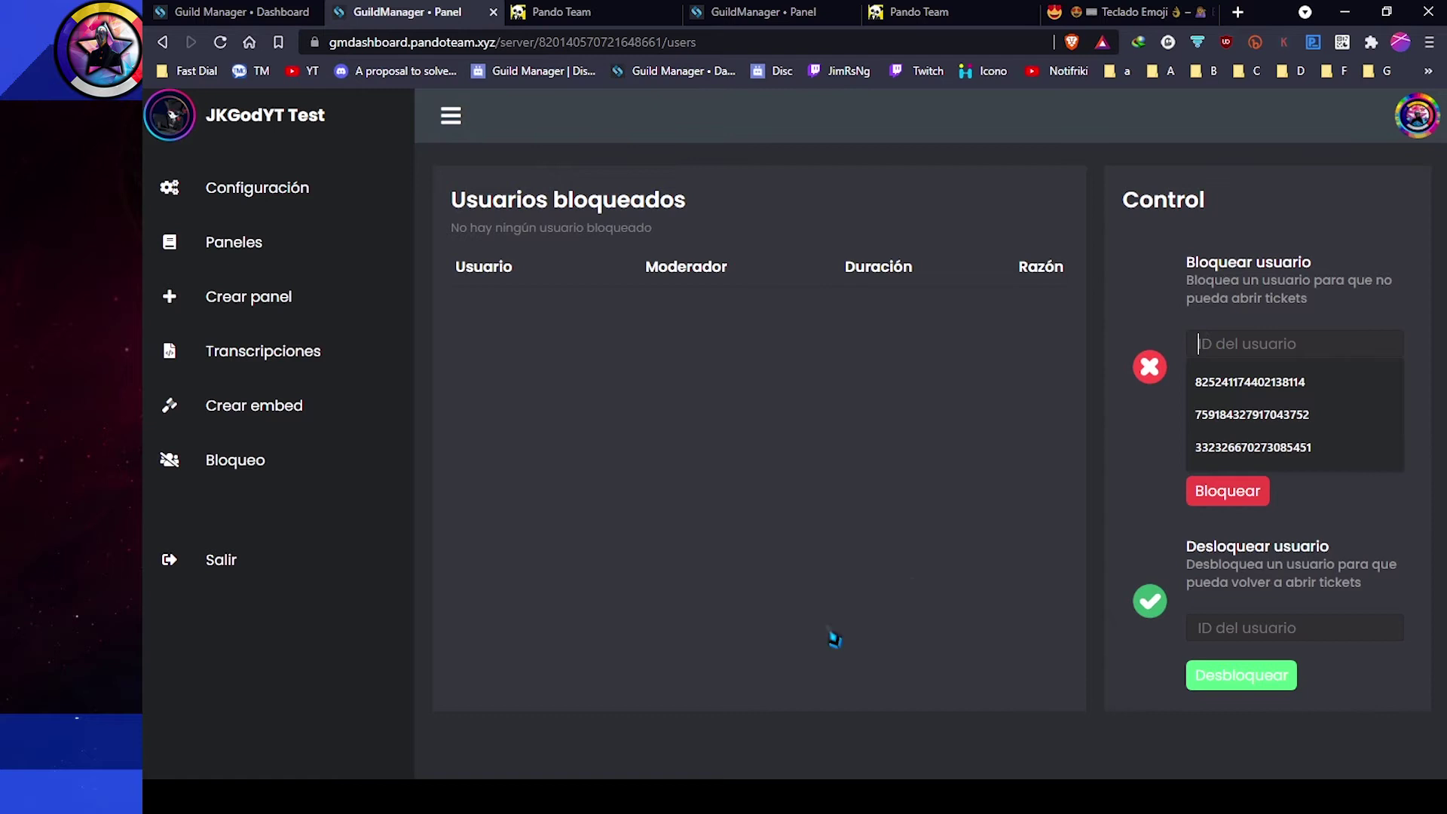
{"action": "key", "text": "alt+Tab"}
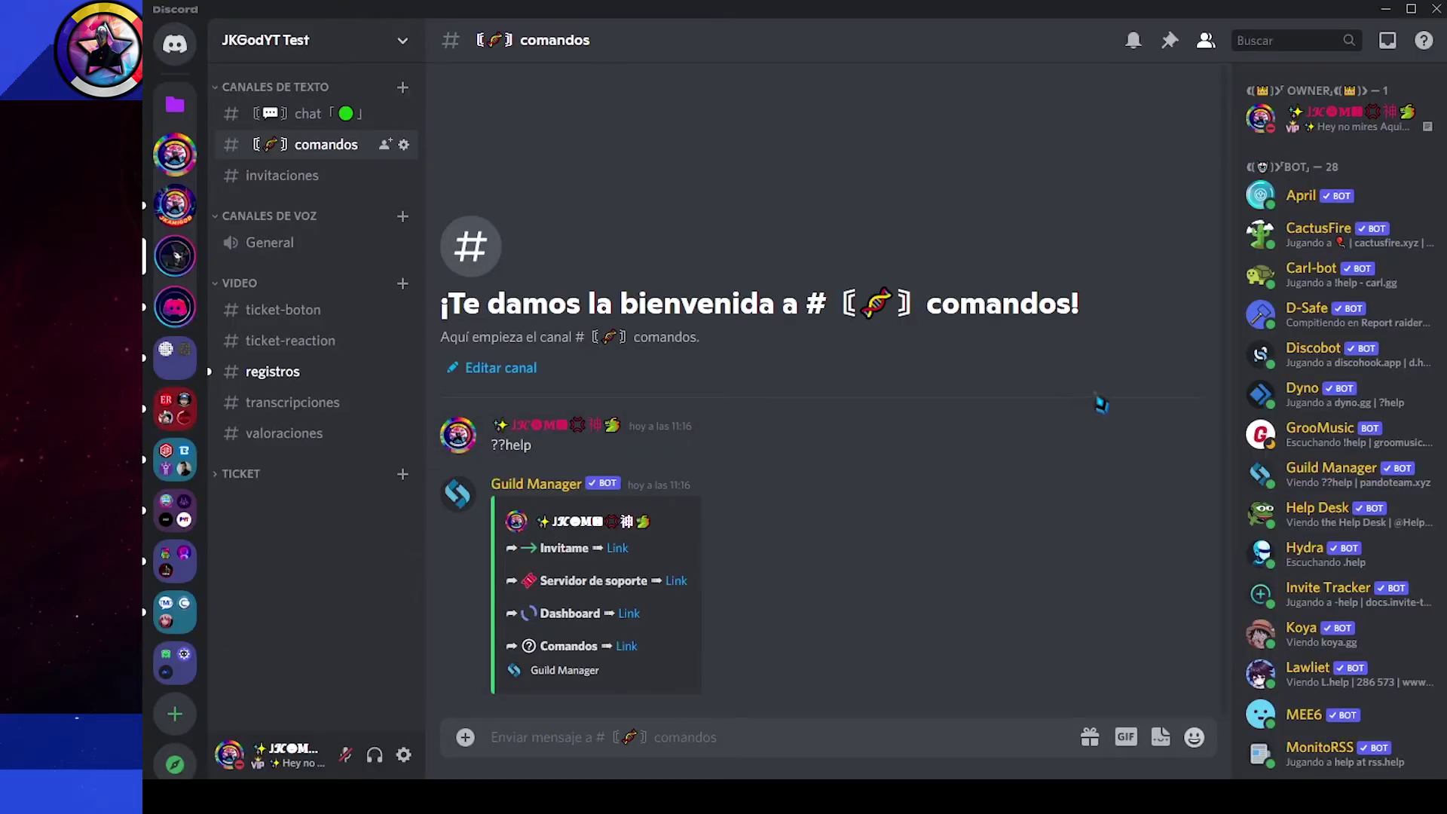
{"action": "scroll", "coordinate": [1326, 528], "scroll_direction": "down", "scroll_amount": 15}
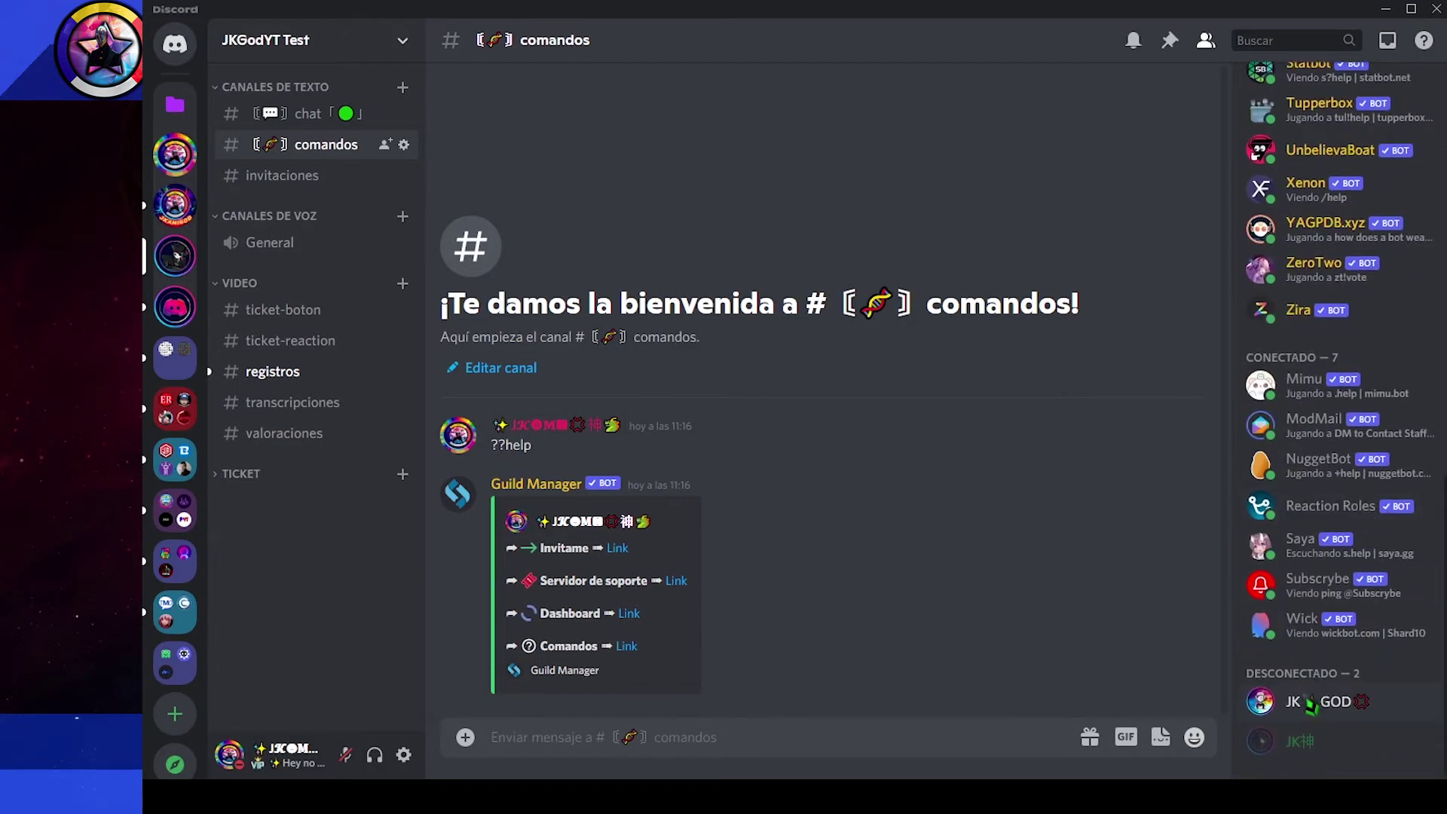
{"action": "right_click", "coordinate": [1274, 705]}
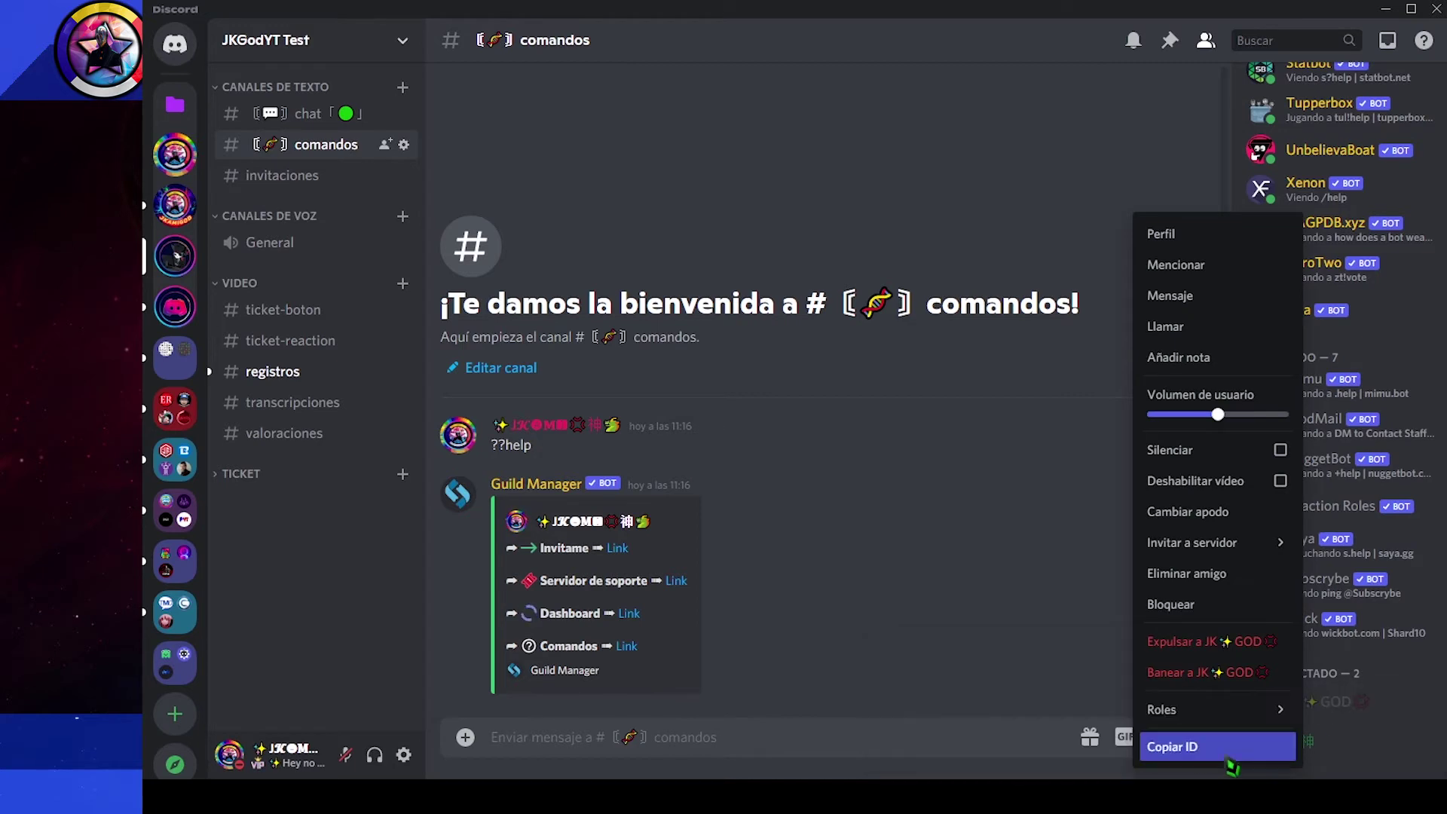
{"action": "right_click", "coordinate": [1353, 767]}
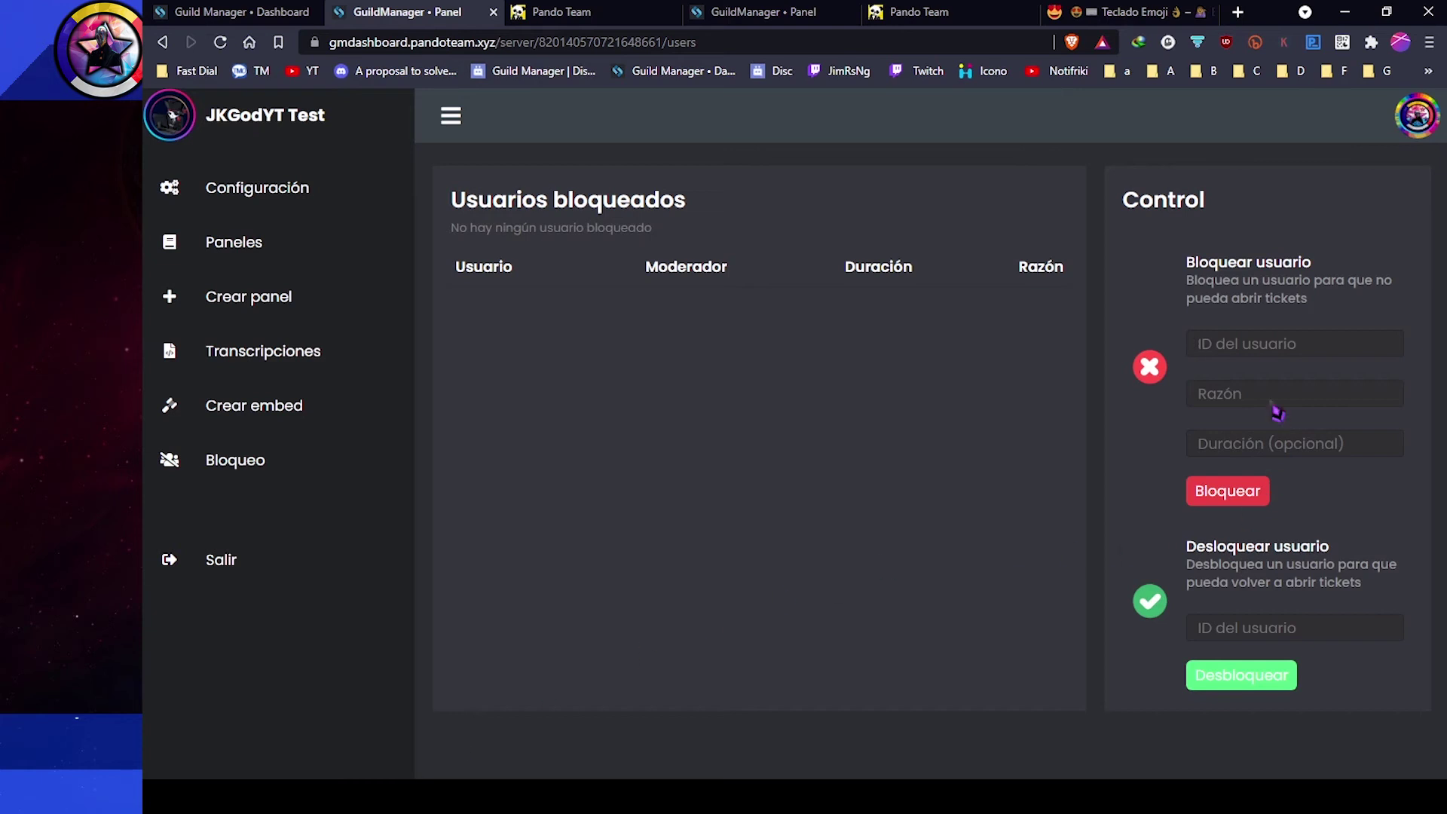
Step: Block a user from opening tickets by entering the user's ID with the reason "Abuso" and no duration
{"action": "left_click", "coordinate": [1244, 351]}
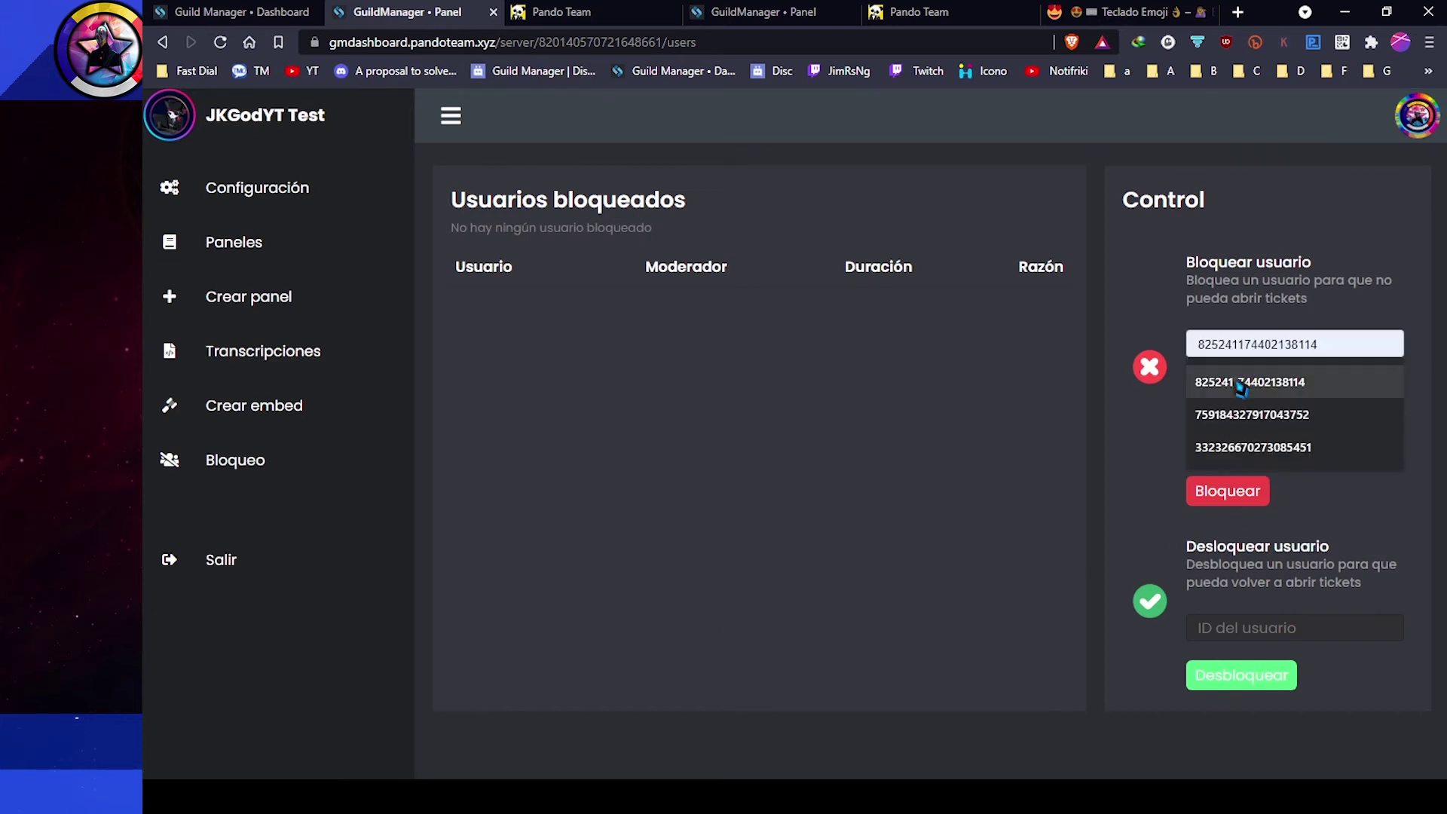
{"action": "left_click", "coordinate": [1253, 381]}
{"action": "left_click", "coordinate": [1243, 405]}
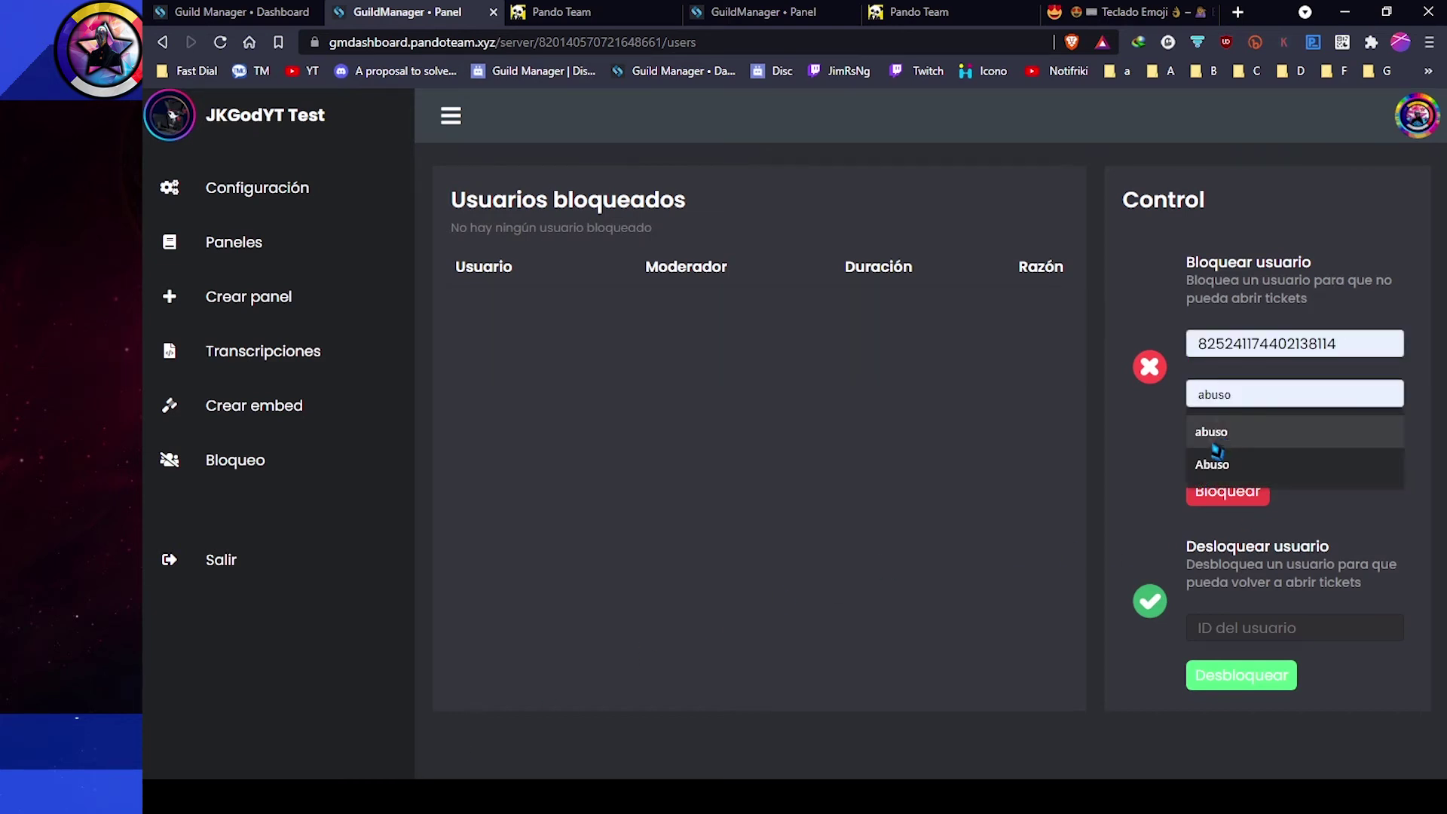
{"action": "left_click", "coordinate": [1228, 465]}
{"action": "left_click", "coordinate": [1213, 496]}
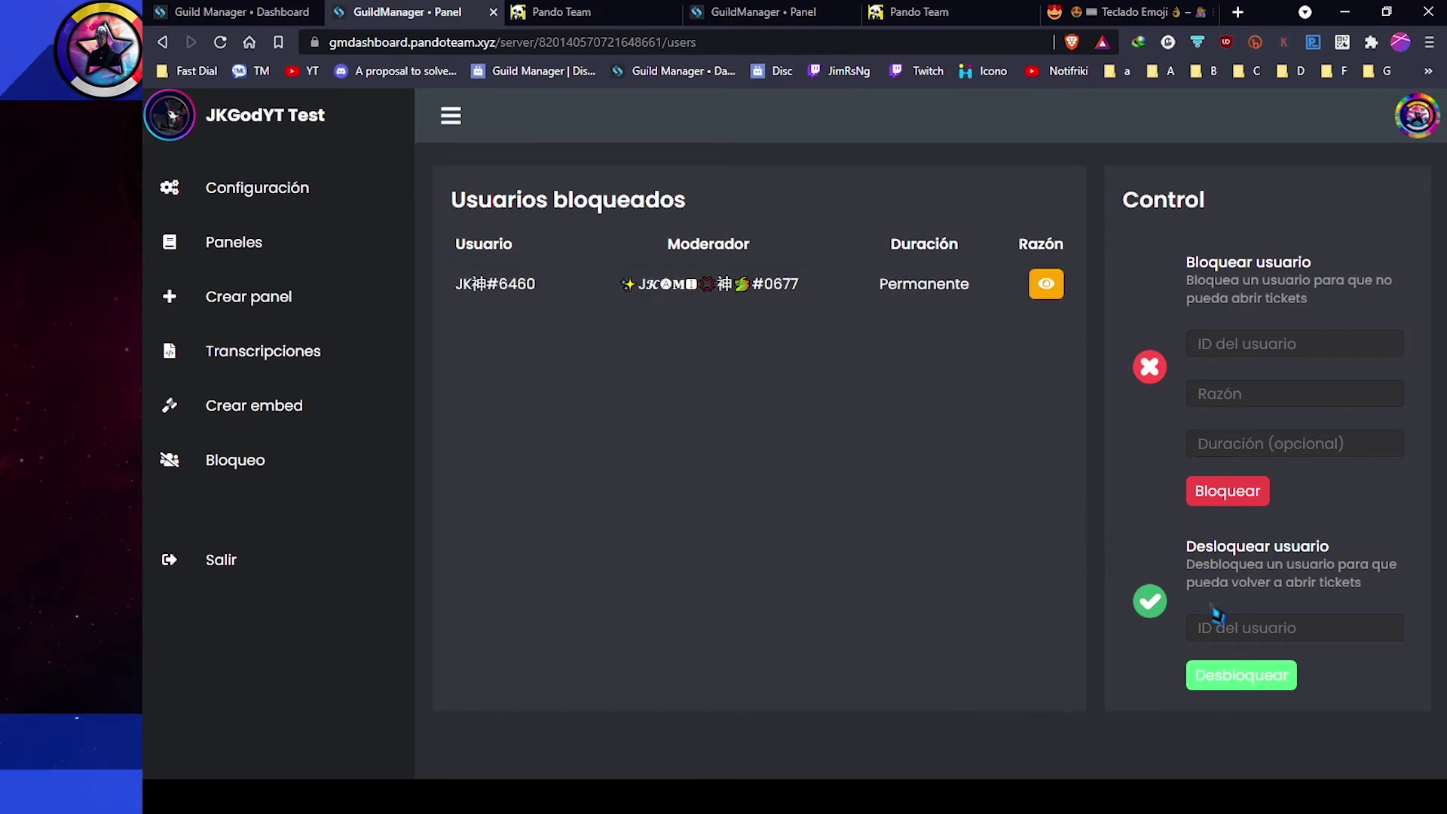
Step: Unblock the same user by entering the user's ID in the unblock form
{"action": "left_click", "coordinate": [1217, 628]}
{"action": "left_click", "coordinate": [1222, 666]}
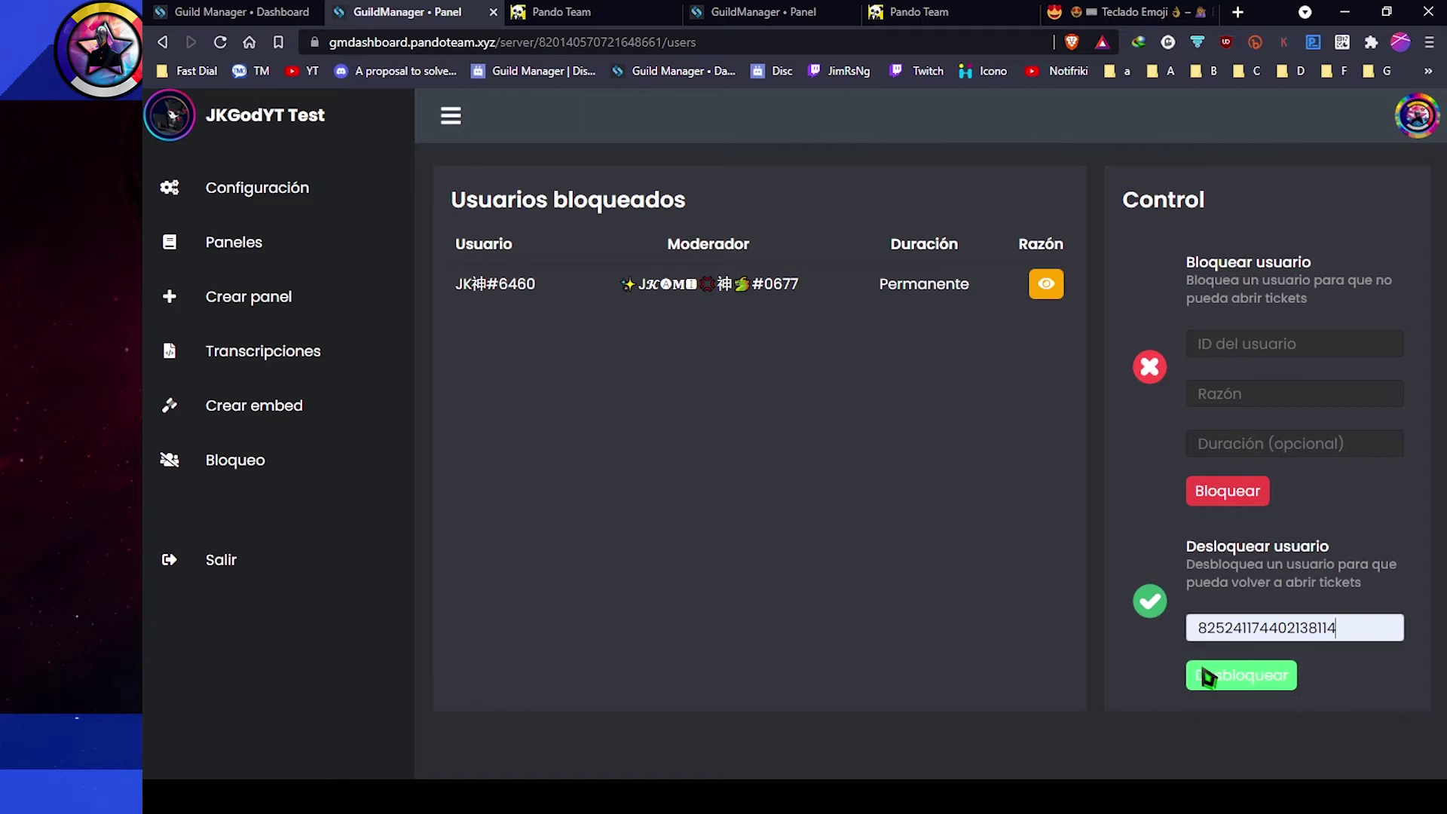
{"action": "left_click", "coordinate": [1231, 678]}
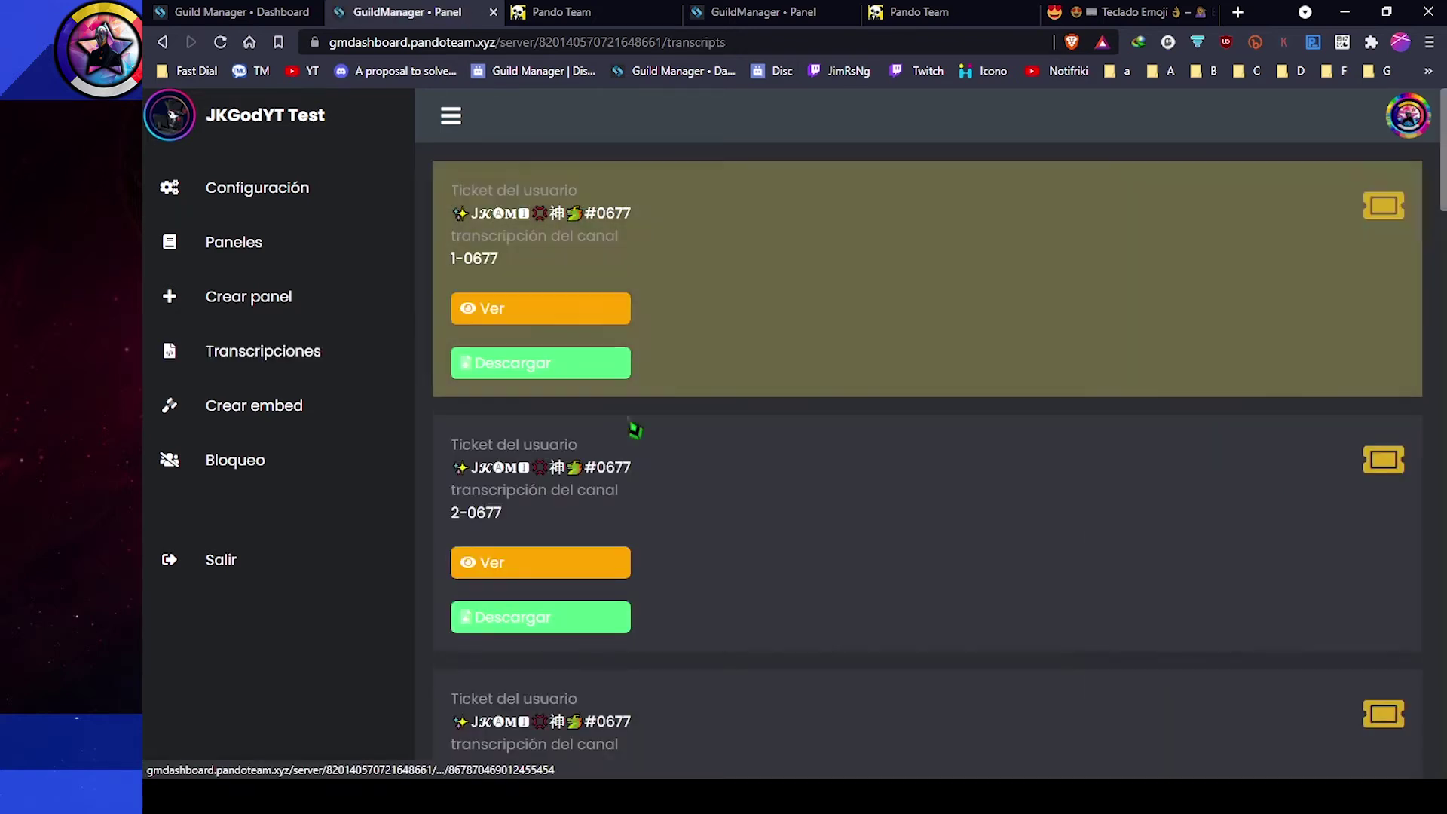
Step: Browse the server's saved ticket transcripts
{"action": "scroll", "coordinate": [656, 437], "scroll_direction": "down", "scroll_amount": 10}
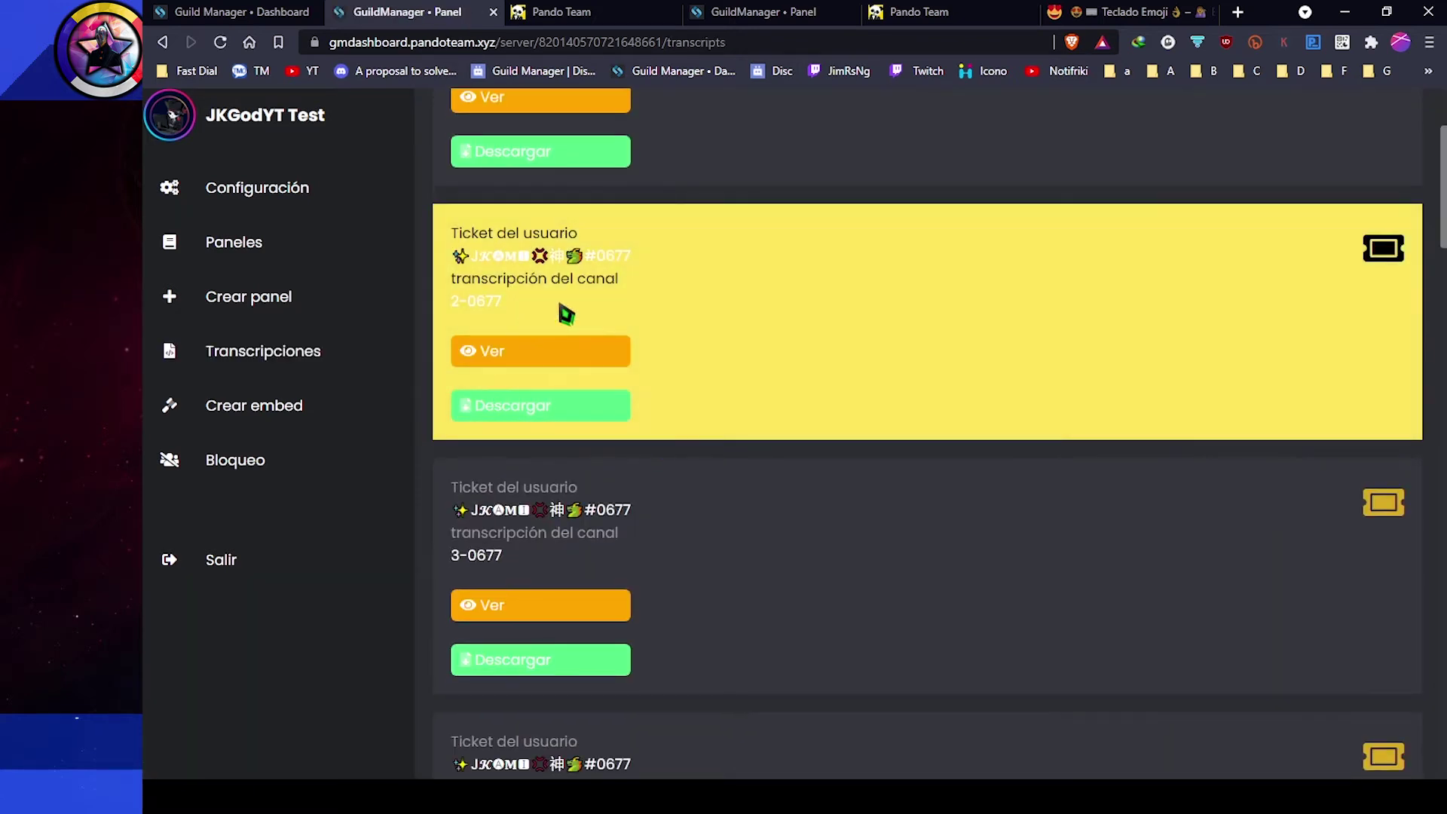
{"action": "scroll", "coordinate": [591, 321], "scroll_direction": "down", "scroll_amount": 10}
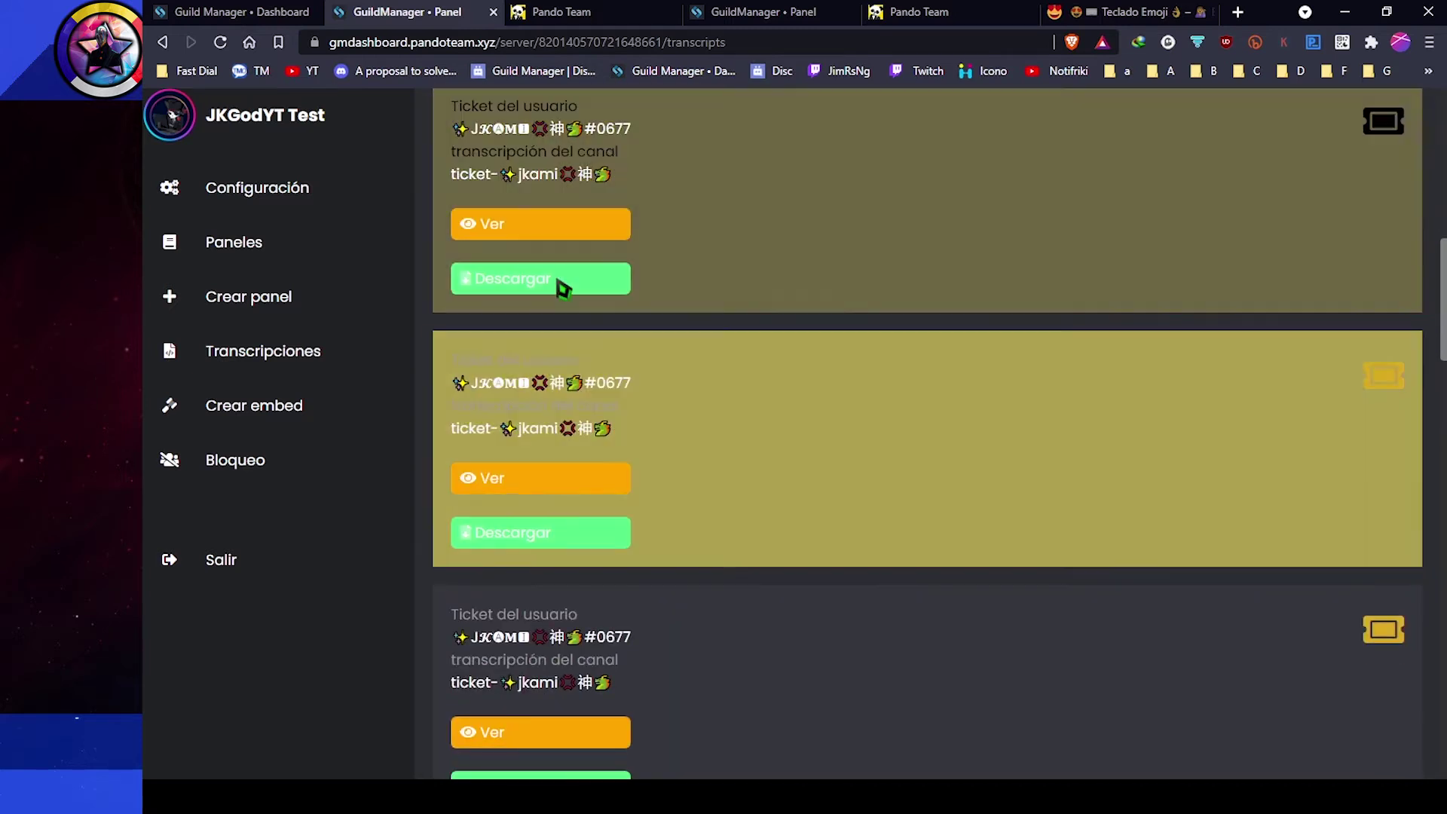
{"action": "scroll", "coordinate": [553, 262], "scroll_direction": "up", "scroll_amount": 10}
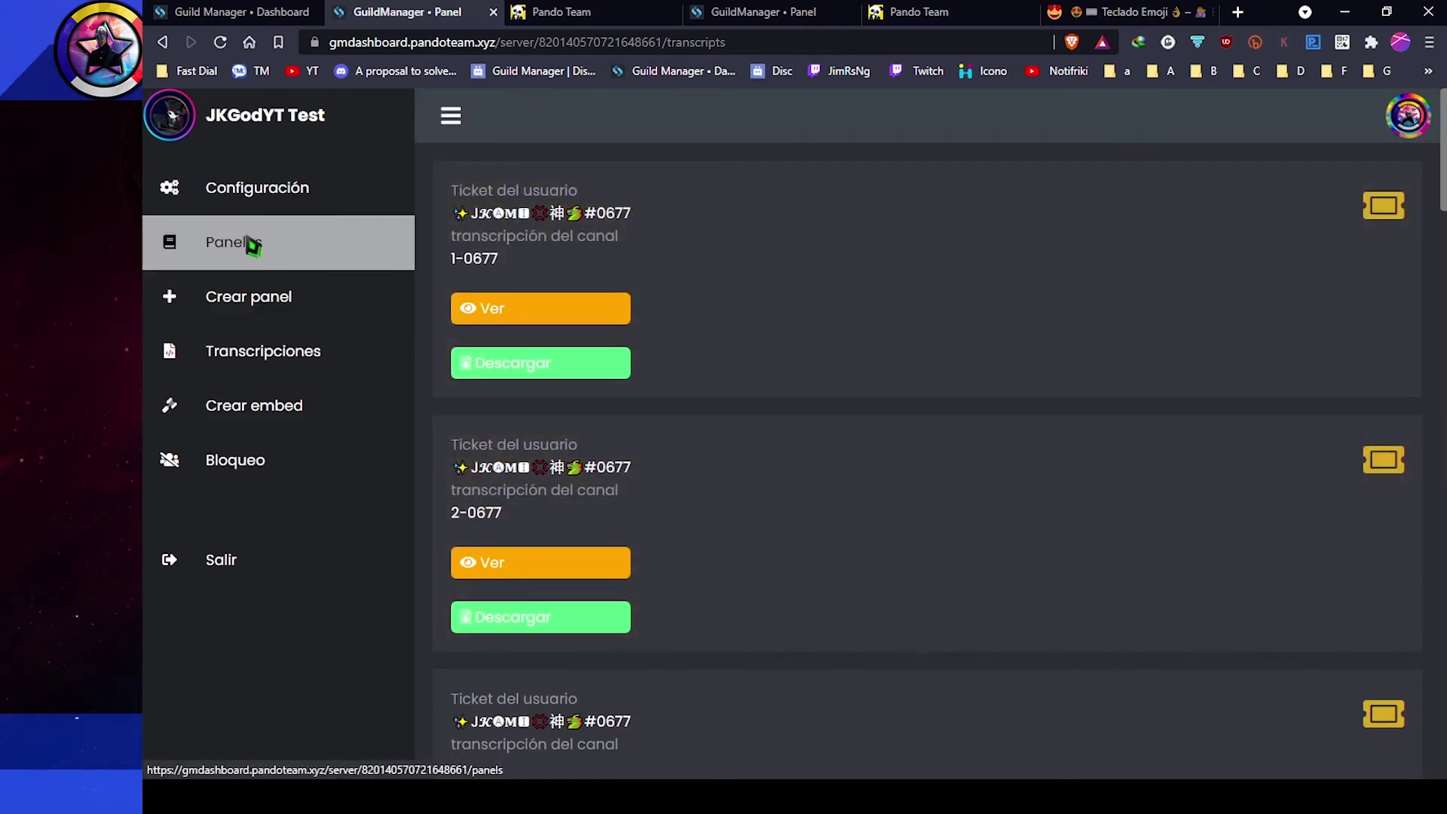
Step: Review the server's panels and the bot prefix, general ticket limit and per-panel ticket limit in the general configuration
{"action": "left_click", "coordinate": [260, 249]}
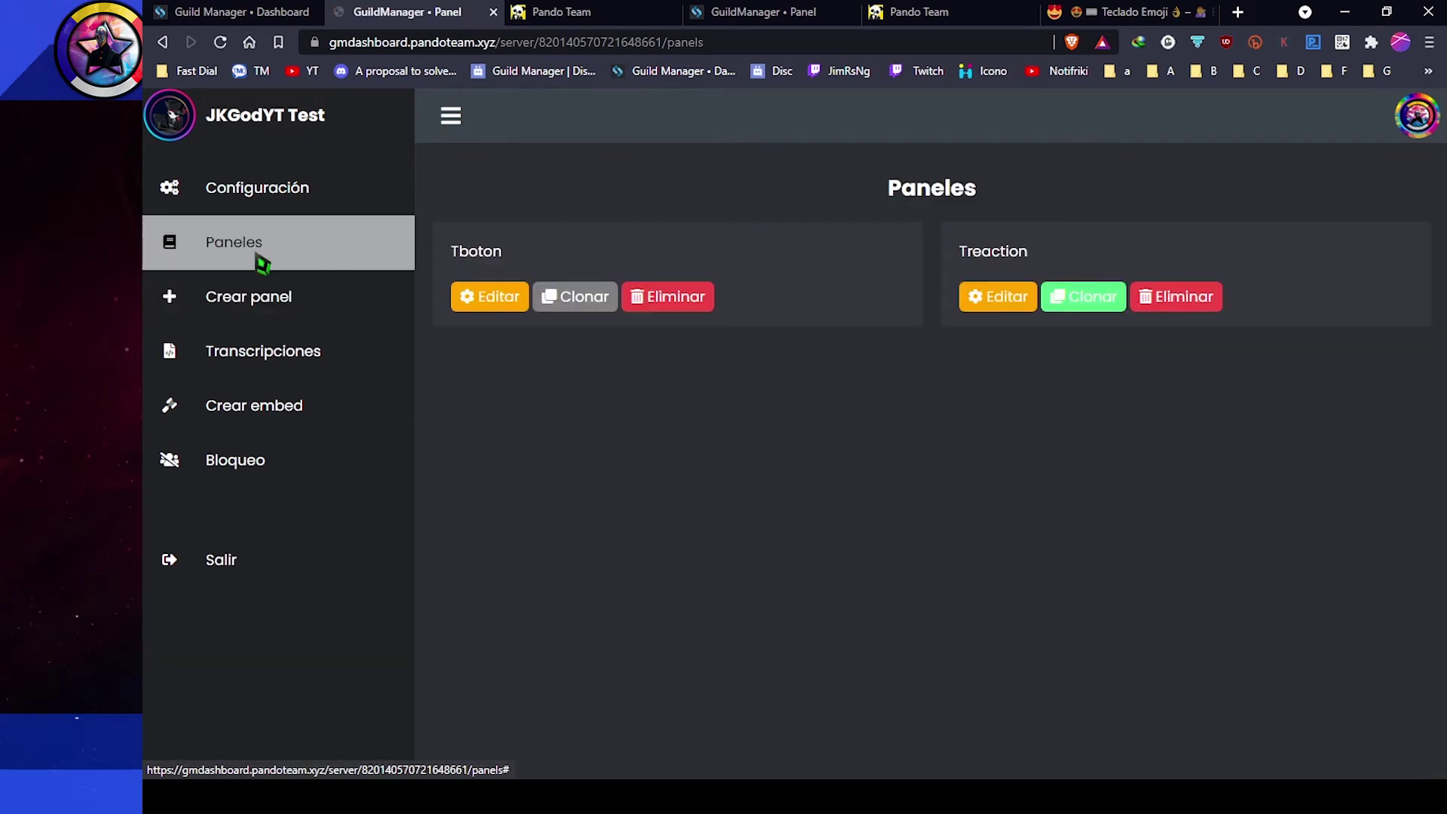
{"action": "left_click", "coordinate": [291, 201]}
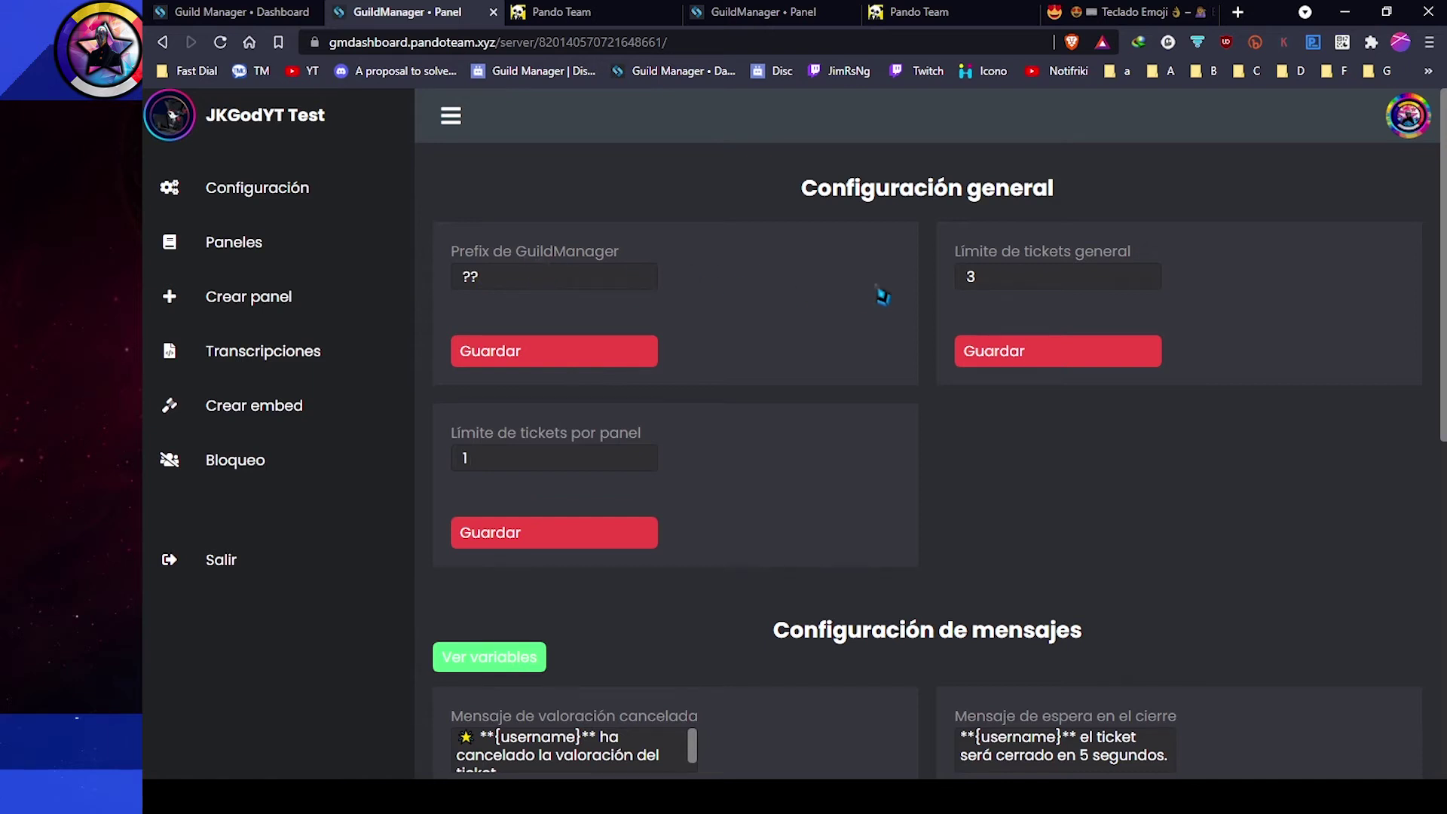
{"action": "double_click", "coordinate": [494, 280]}
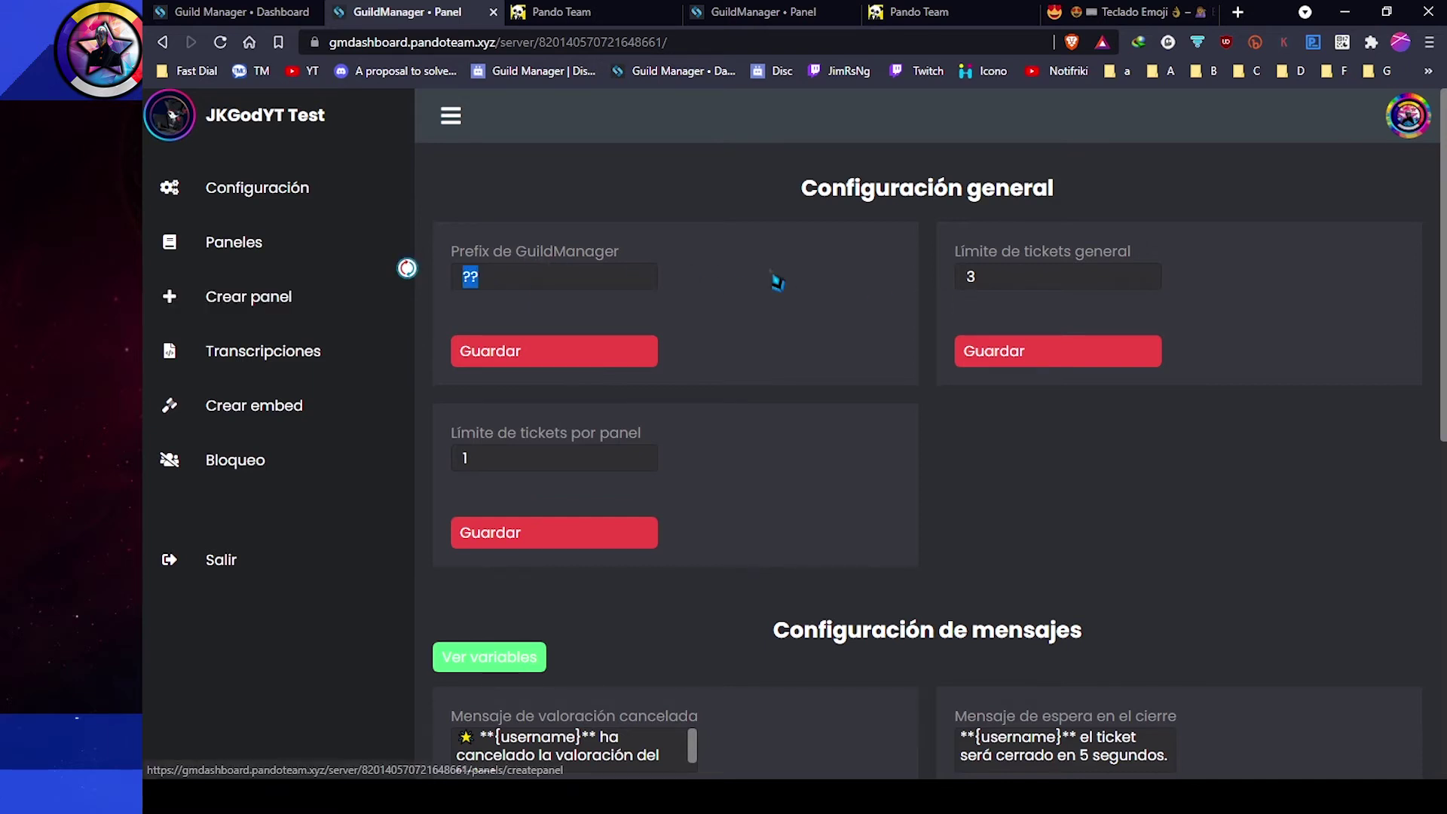
{"action": "double_click", "coordinate": [970, 277]}
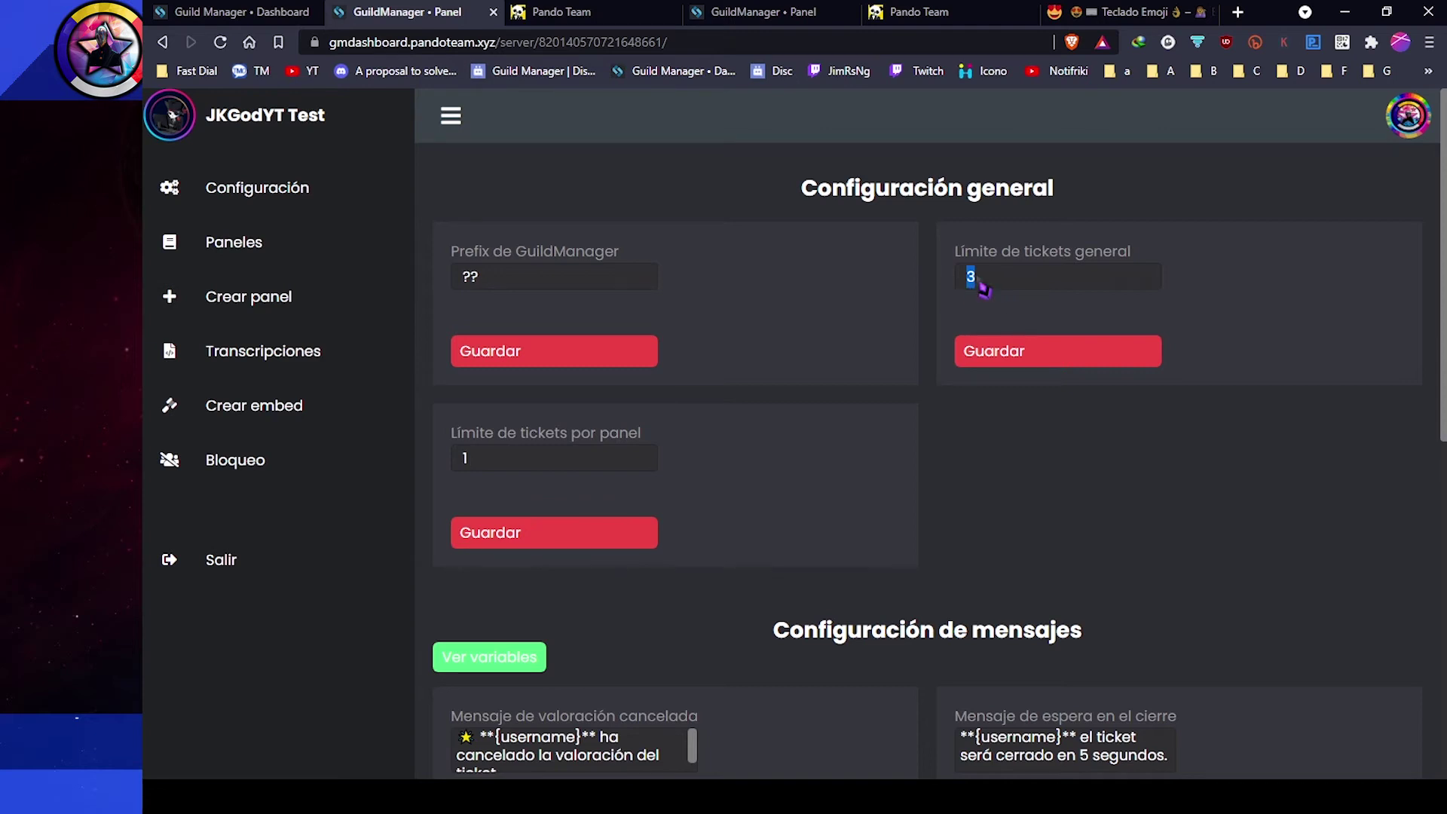
{"action": "left_click", "coordinate": [484, 459]}
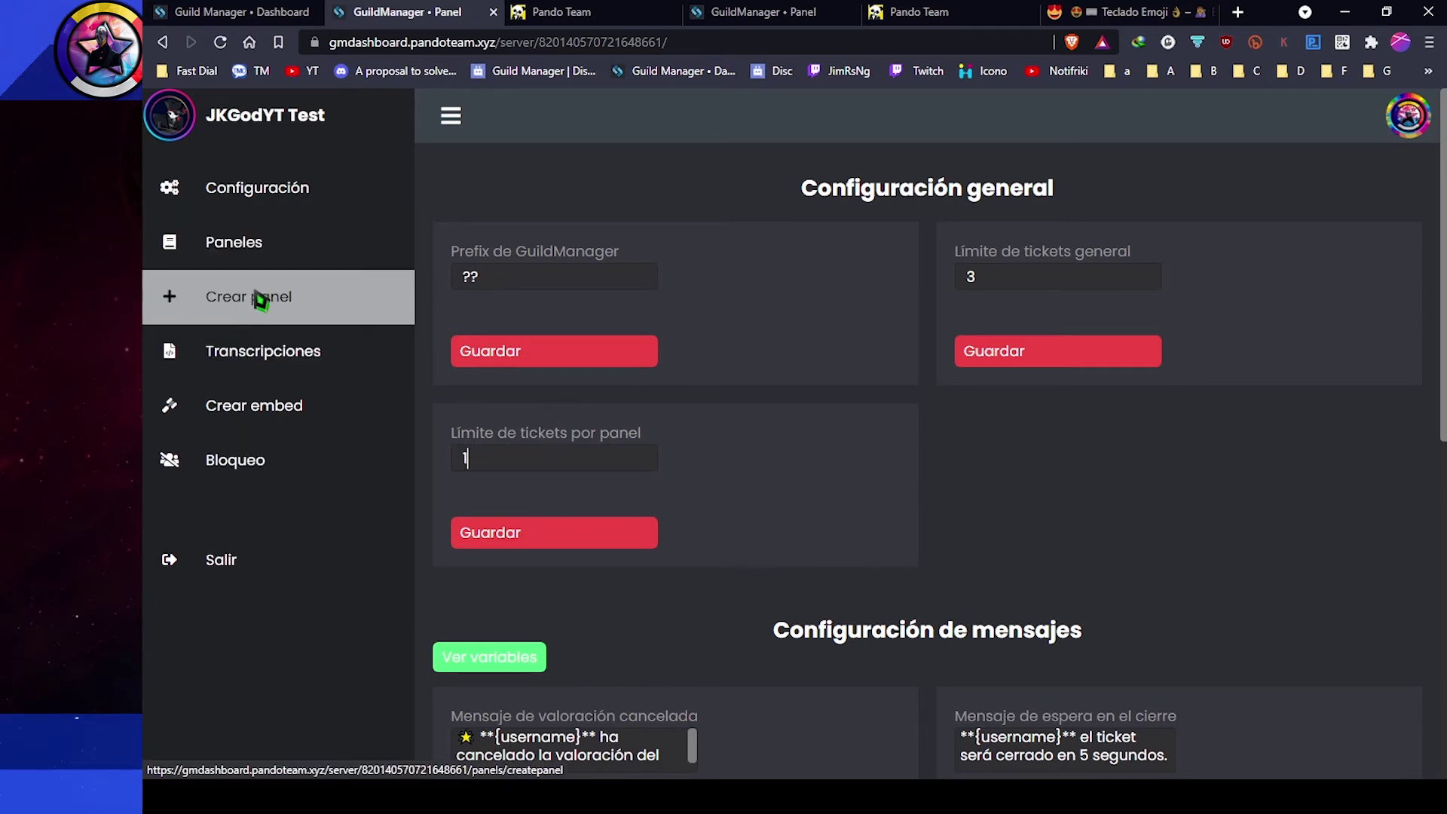
Step: Open the panels list again and compare it with the ticket-boton and ticket-reaction channels in Discord
{"action": "left_click", "coordinate": [283, 266]}
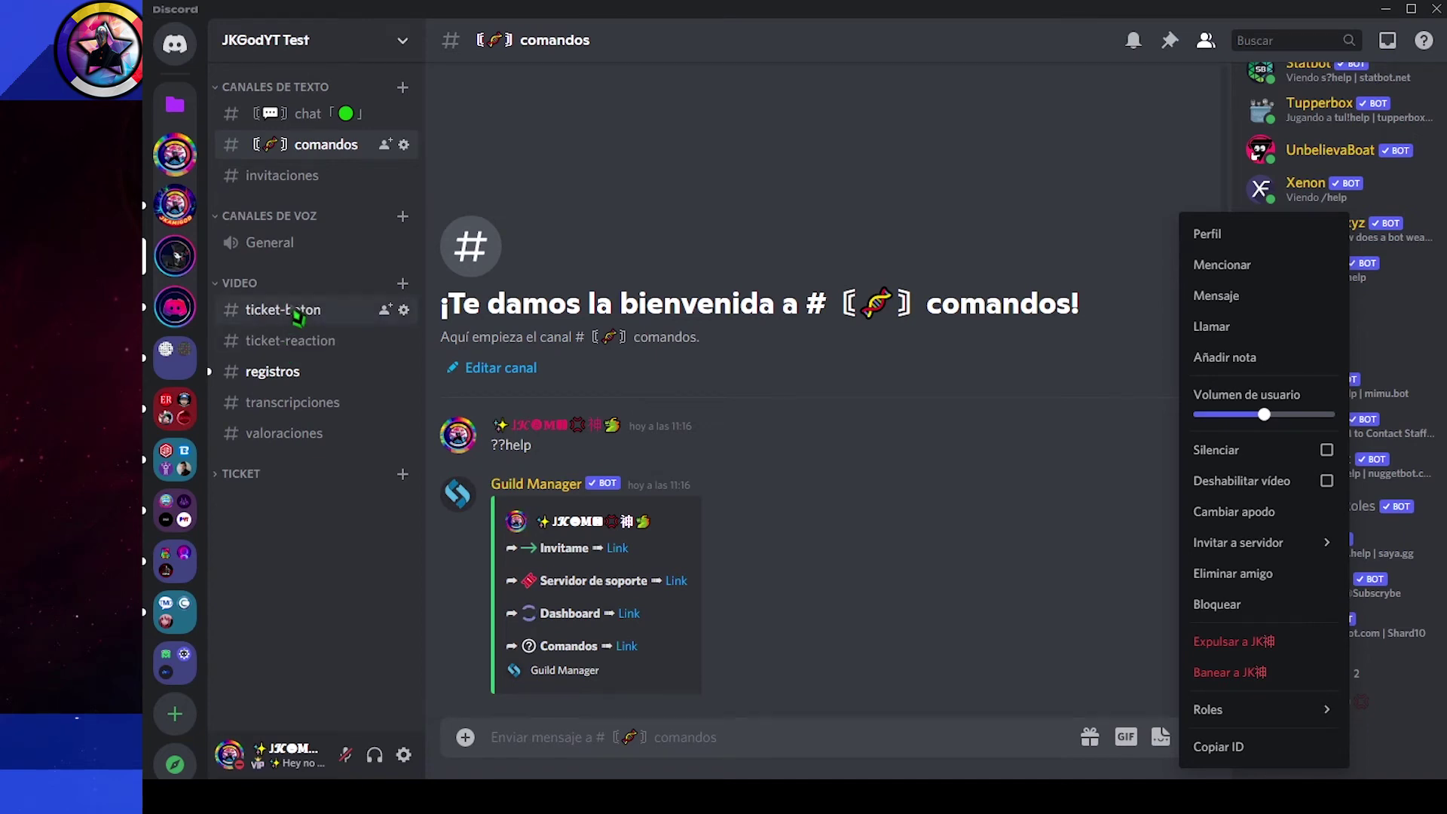
{"action": "left_click", "coordinate": [296, 312]}
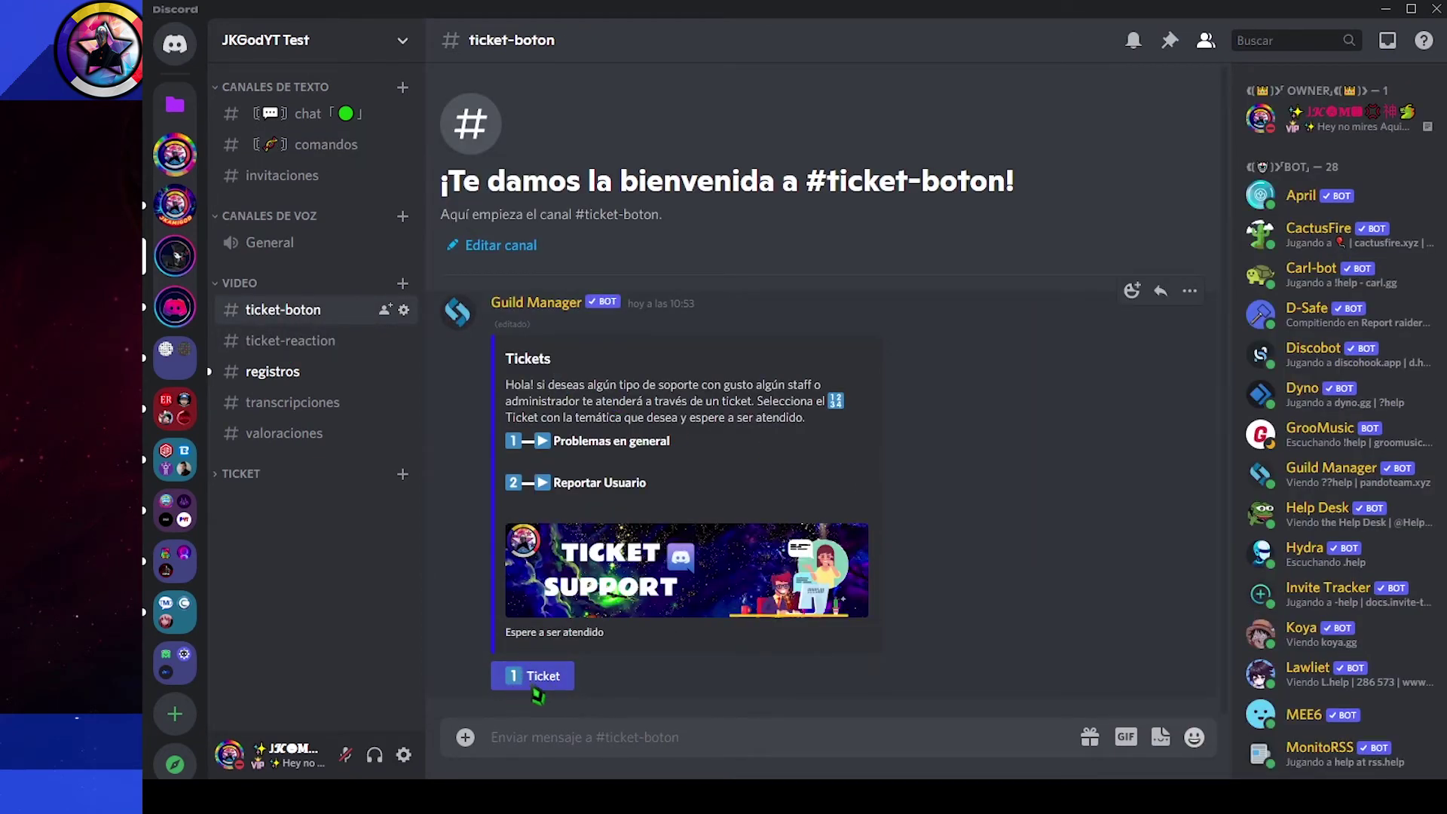
{"action": "left_click", "coordinate": [298, 341]}
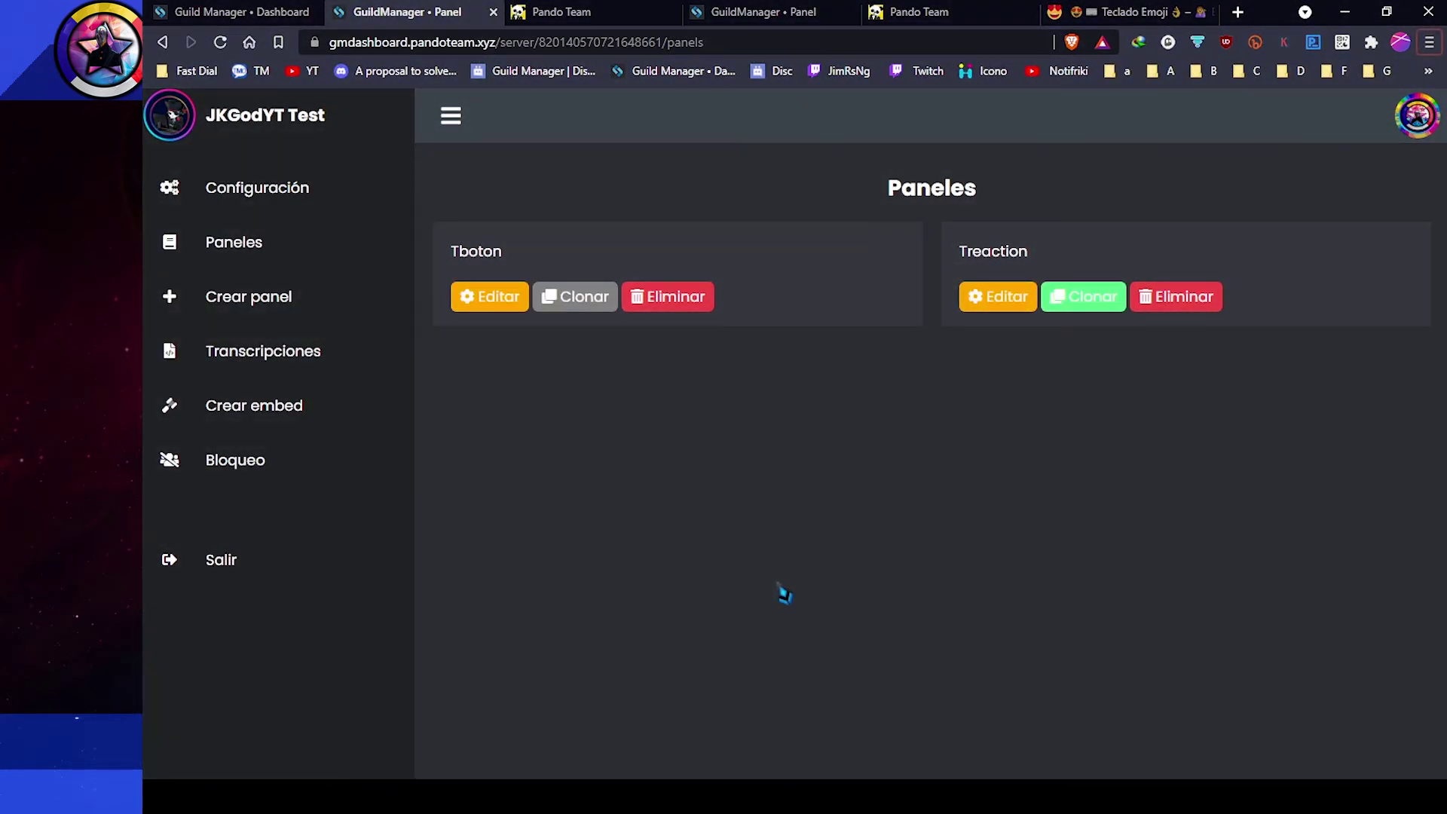
Step: Check the ticket messages in the ticket-boton and ticket-reaction channels in Discord, and return to the dashboard
{"action": "key", "text": "alt+Tab"}
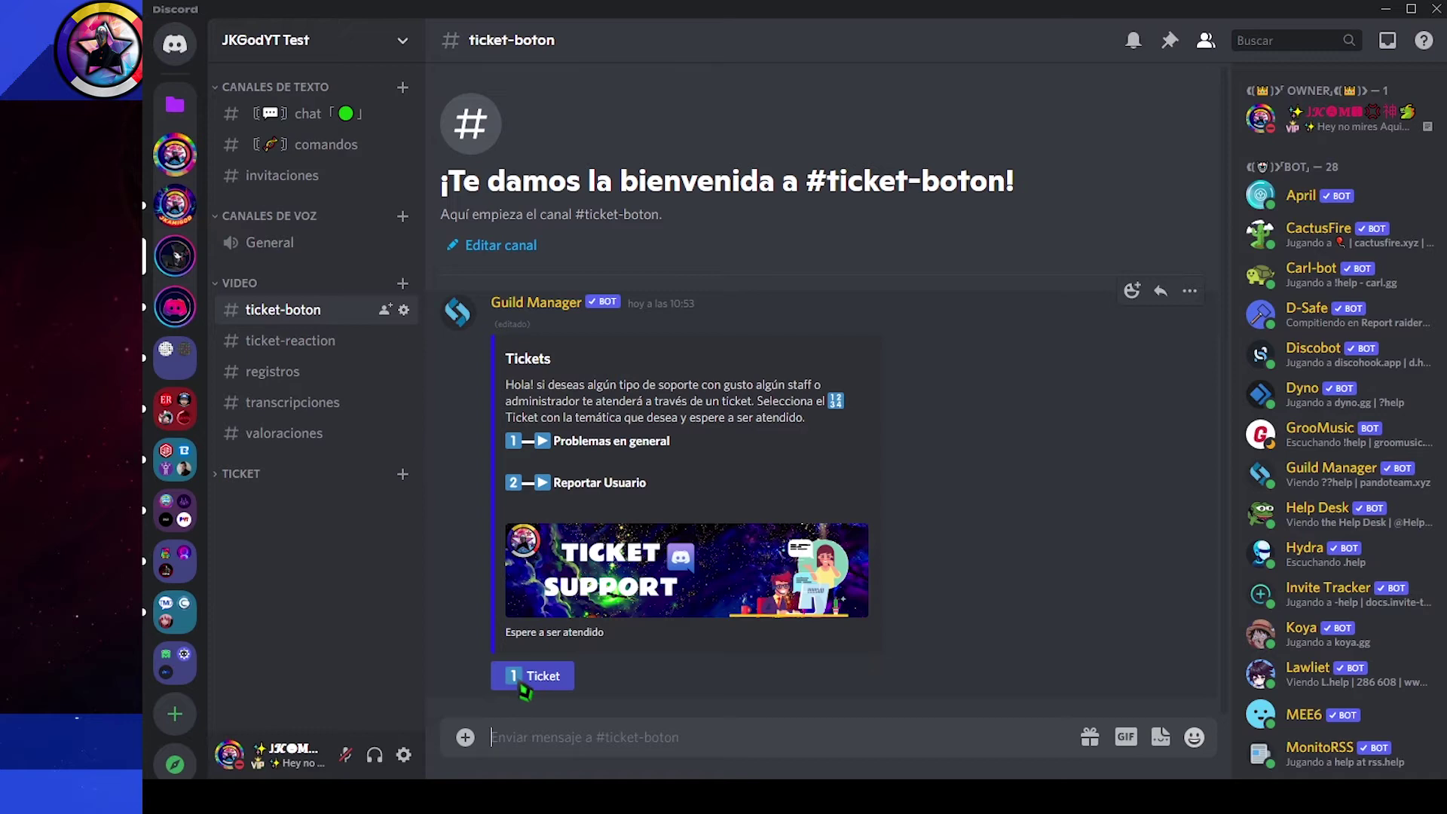
{"action": "left_click", "coordinate": [284, 339]}
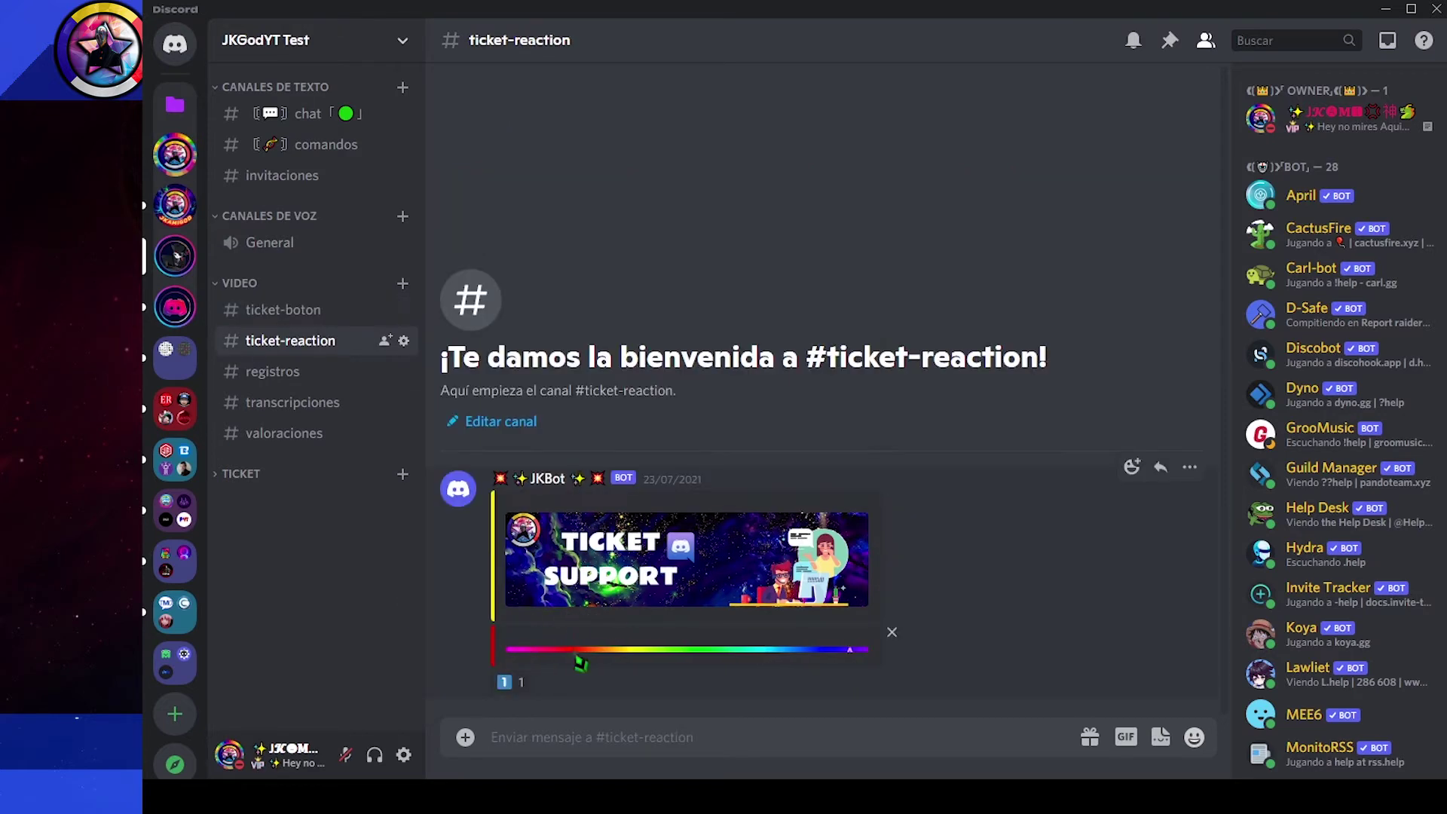
{"action": "key", "text": "alt+Tab"}
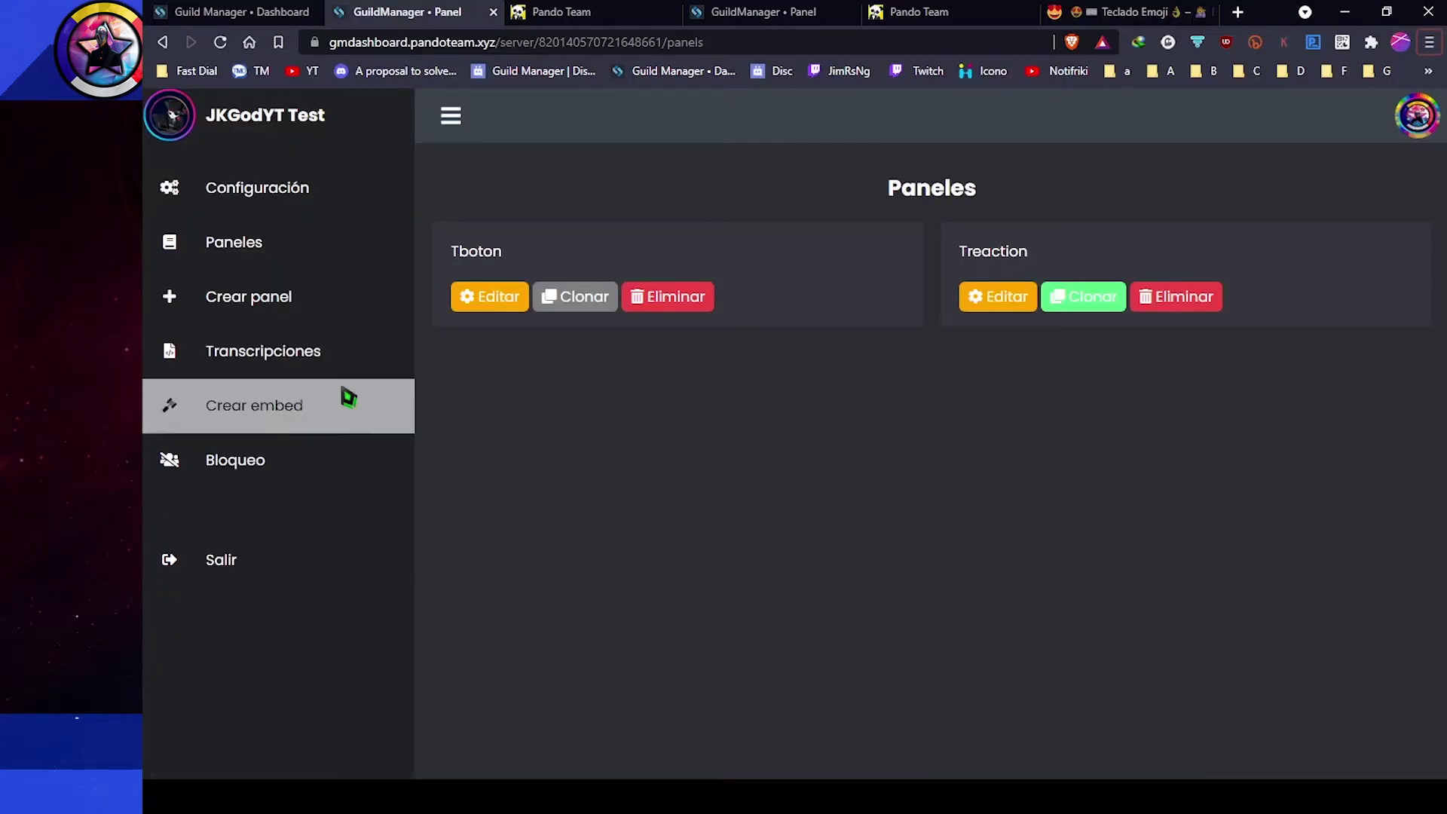
Step: Start creating a new panel, look at the available panel types and keep the type as Por reacción
{"action": "left_click", "coordinate": [238, 305]}
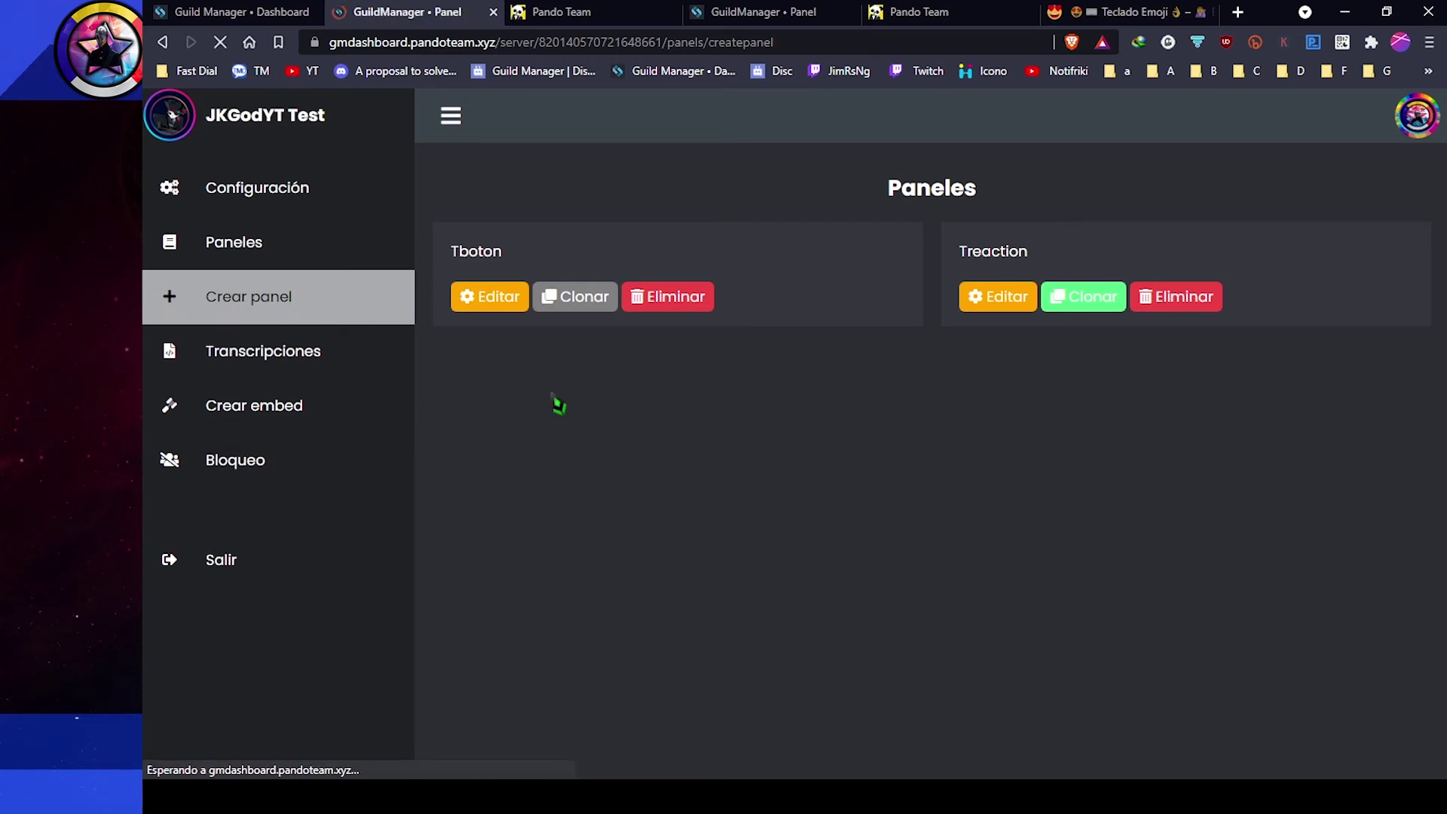
{"action": "left_click", "coordinate": [521, 404]}
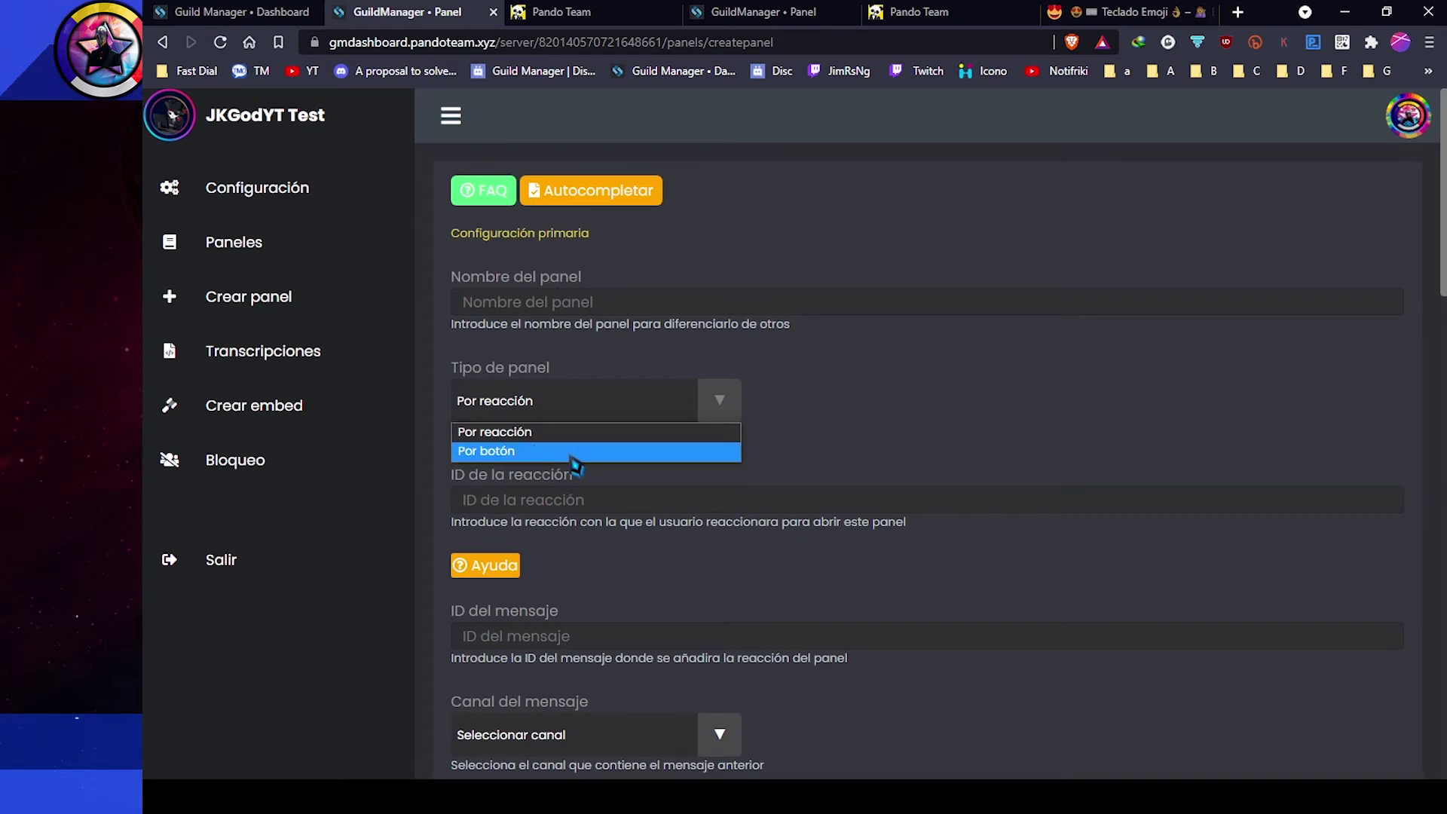
{"action": "left_click", "coordinate": [551, 446]}
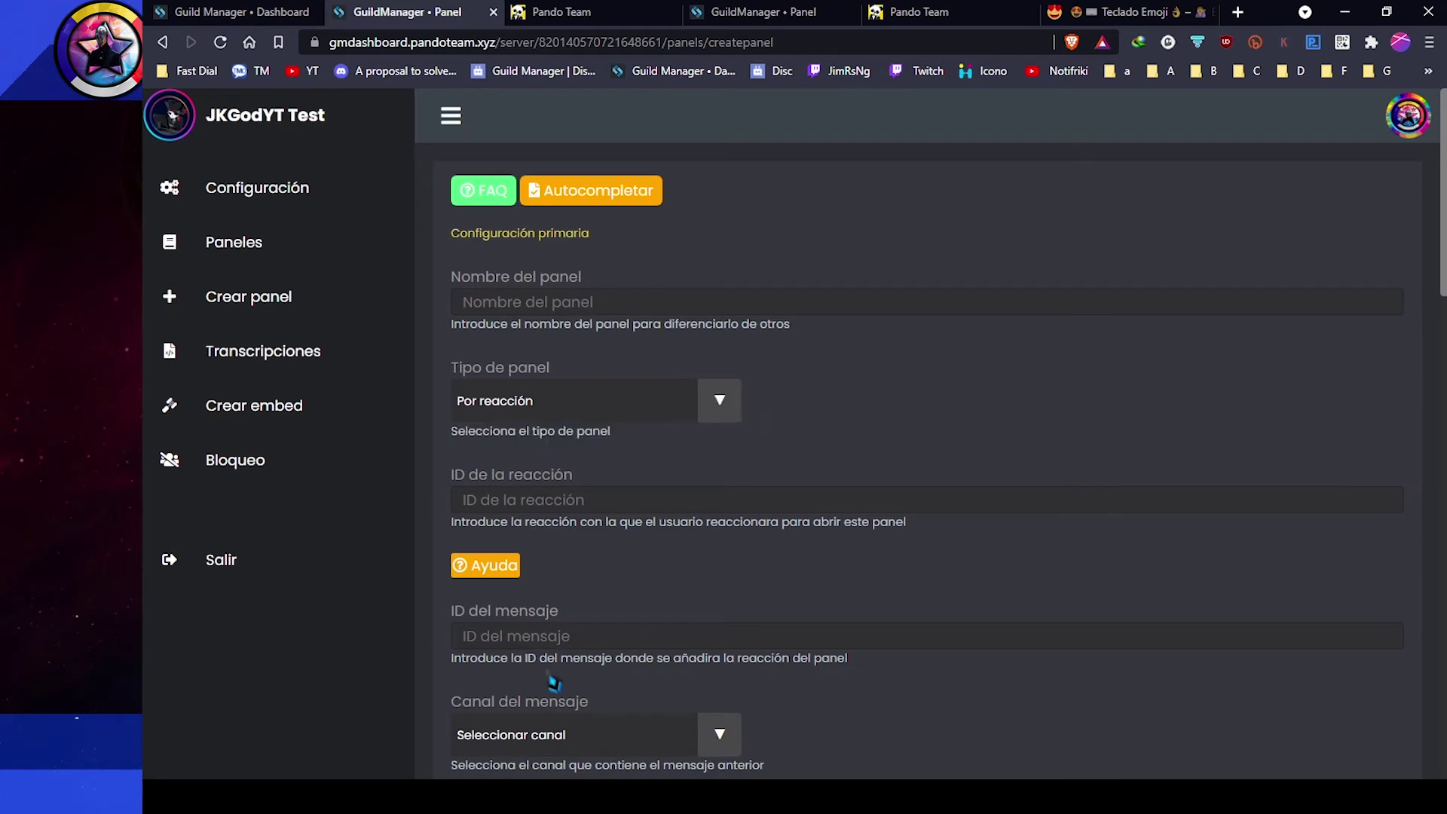
Step: Copy the ID of the ticket support message in Discord's ticket-reaction channel into the new panel's message ID
{"action": "key", "text": "alt+Tab"}
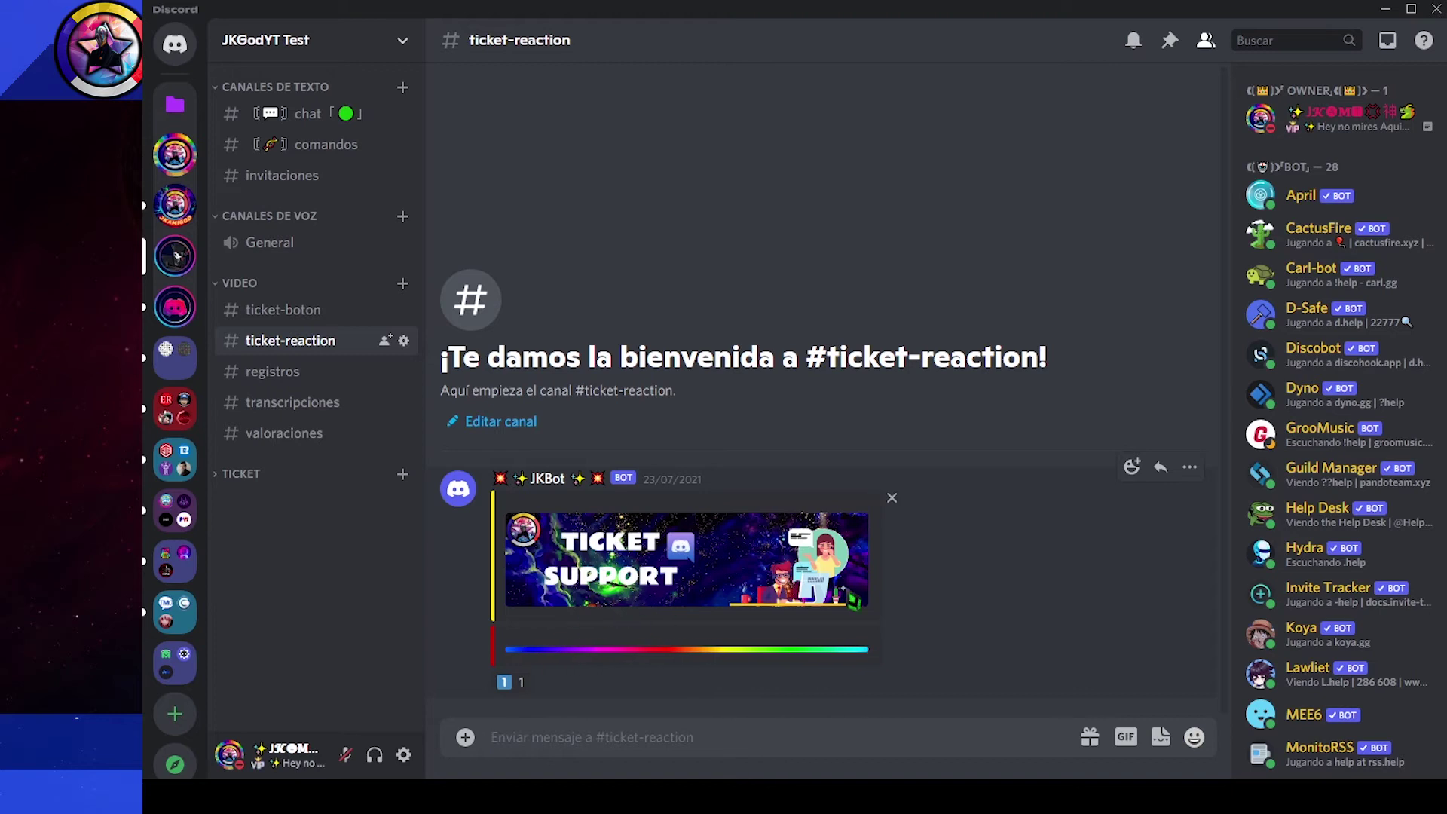
{"action": "right_click", "coordinate": [980, 601]}
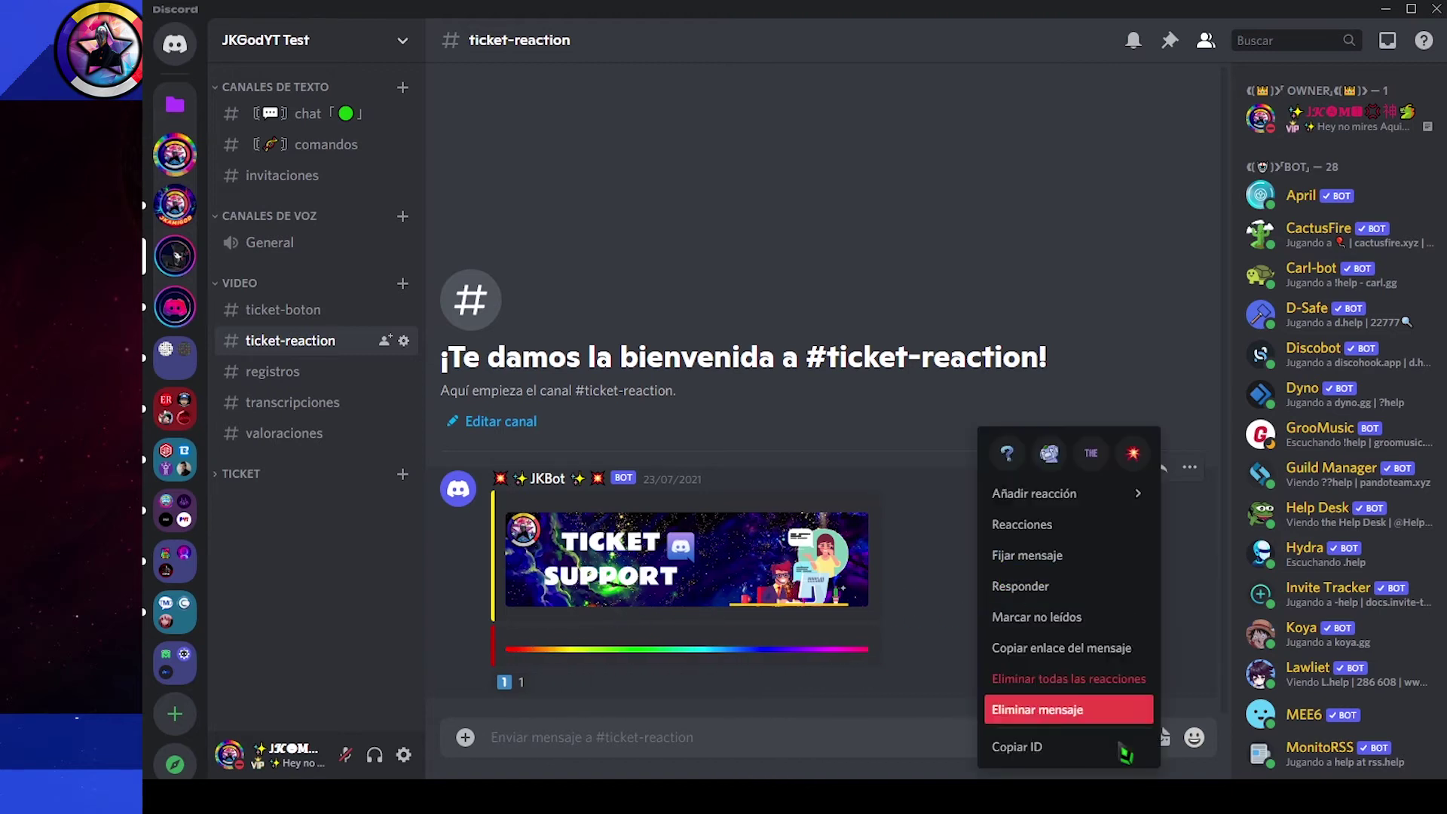
{"action": "left_click", "coordinate": [1043, 748]}
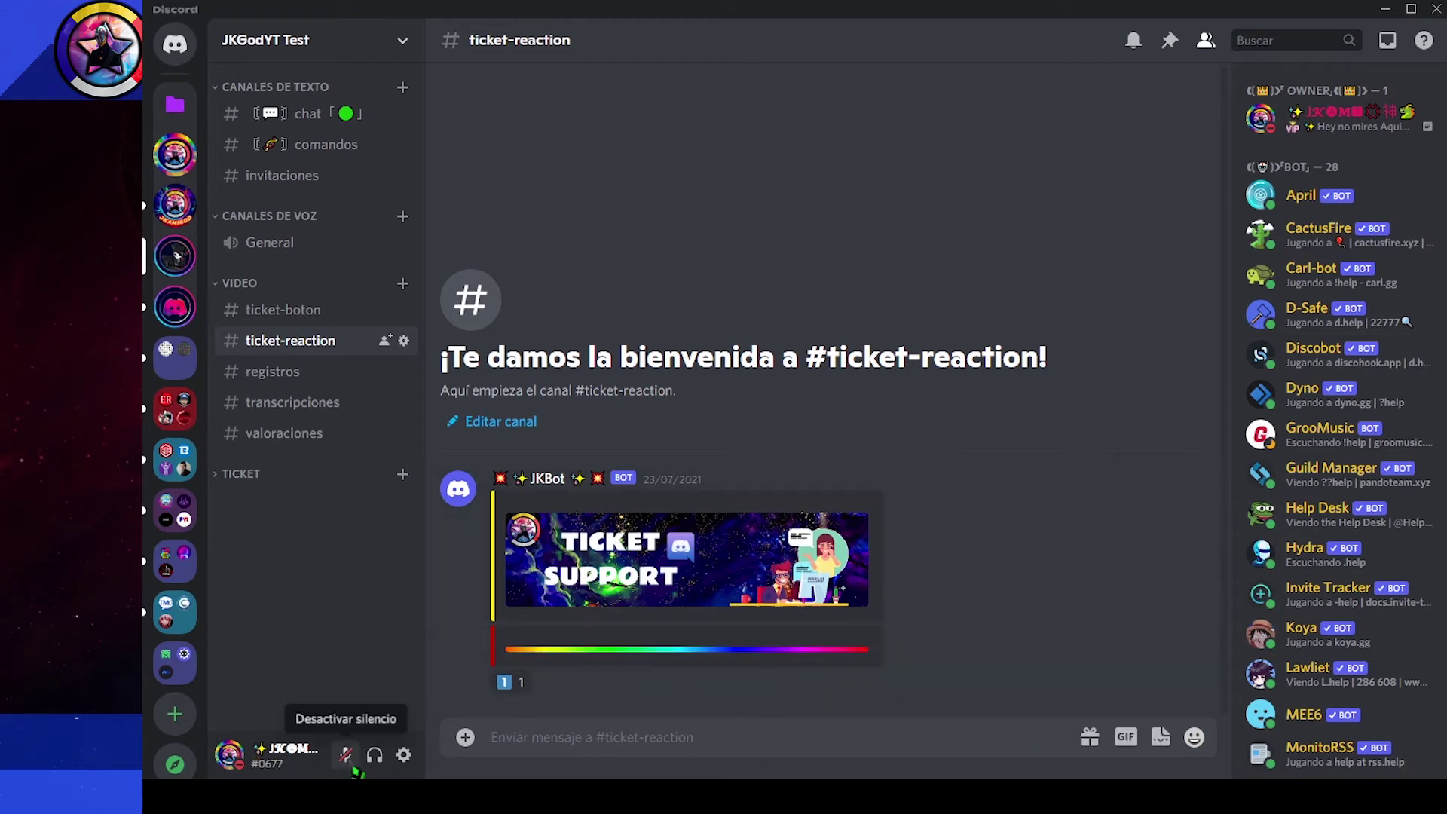
{"action": "key", "text": "alt+Tab"}
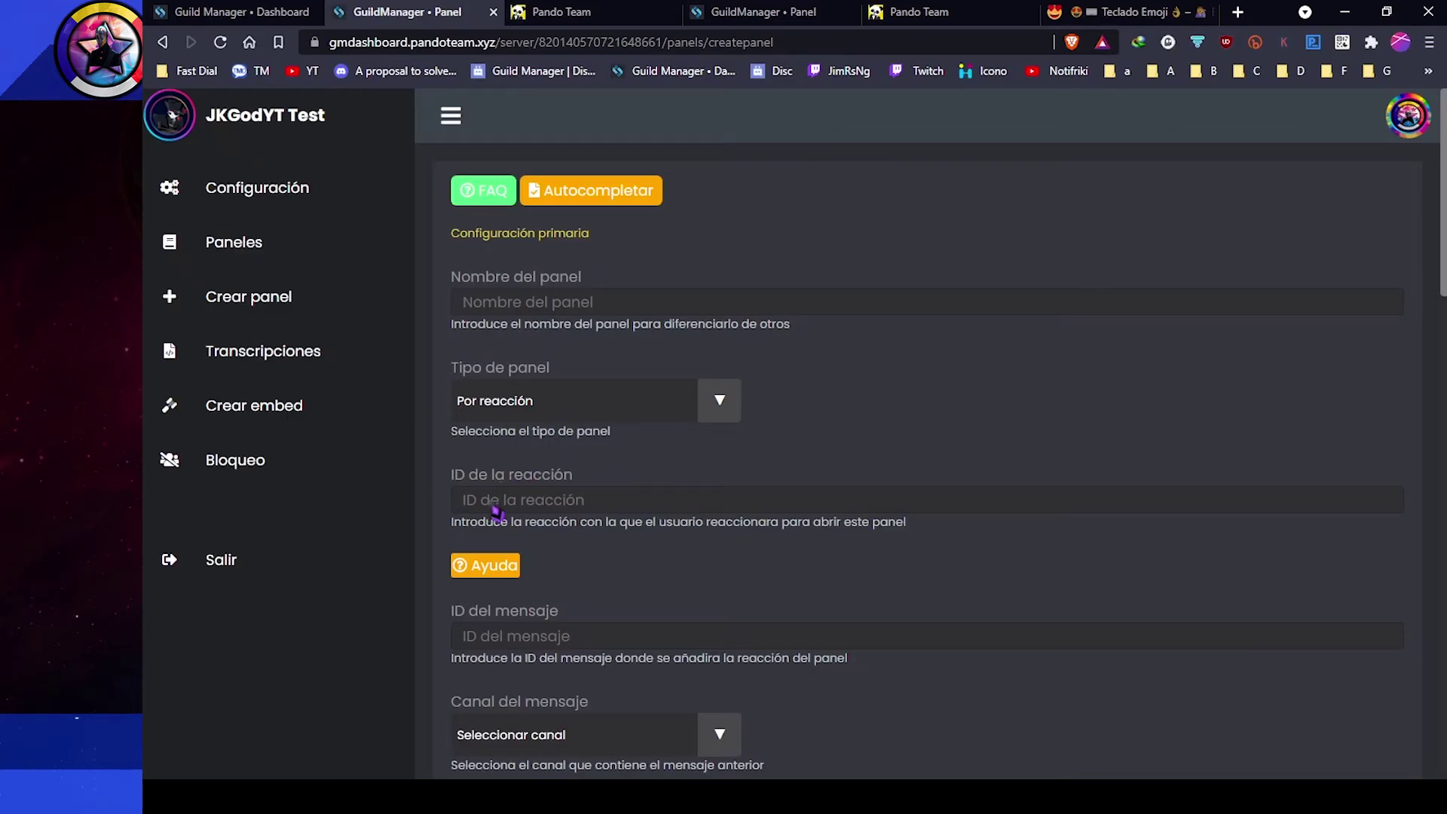
{"action": "right_click", "coordinate": [486, 640]}
{"action": "left_click", "coordinate": [482, 394]}
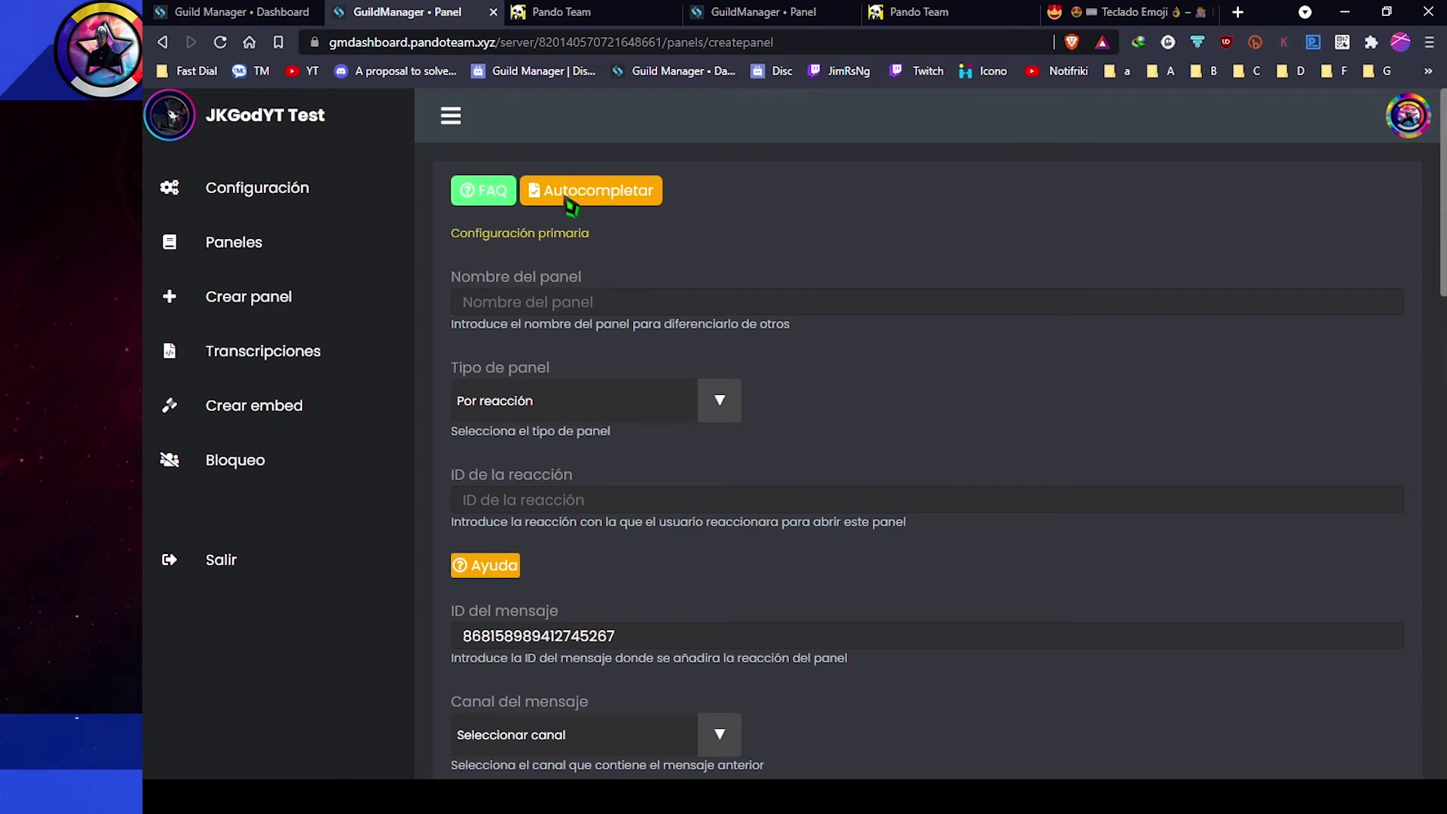
Step: Look over the whole panel creation form and autocomplete its default fields
{"action": "scroll", "coordinate": [704, 449], "scroll_direction": "down", "scroll_amount": 15}
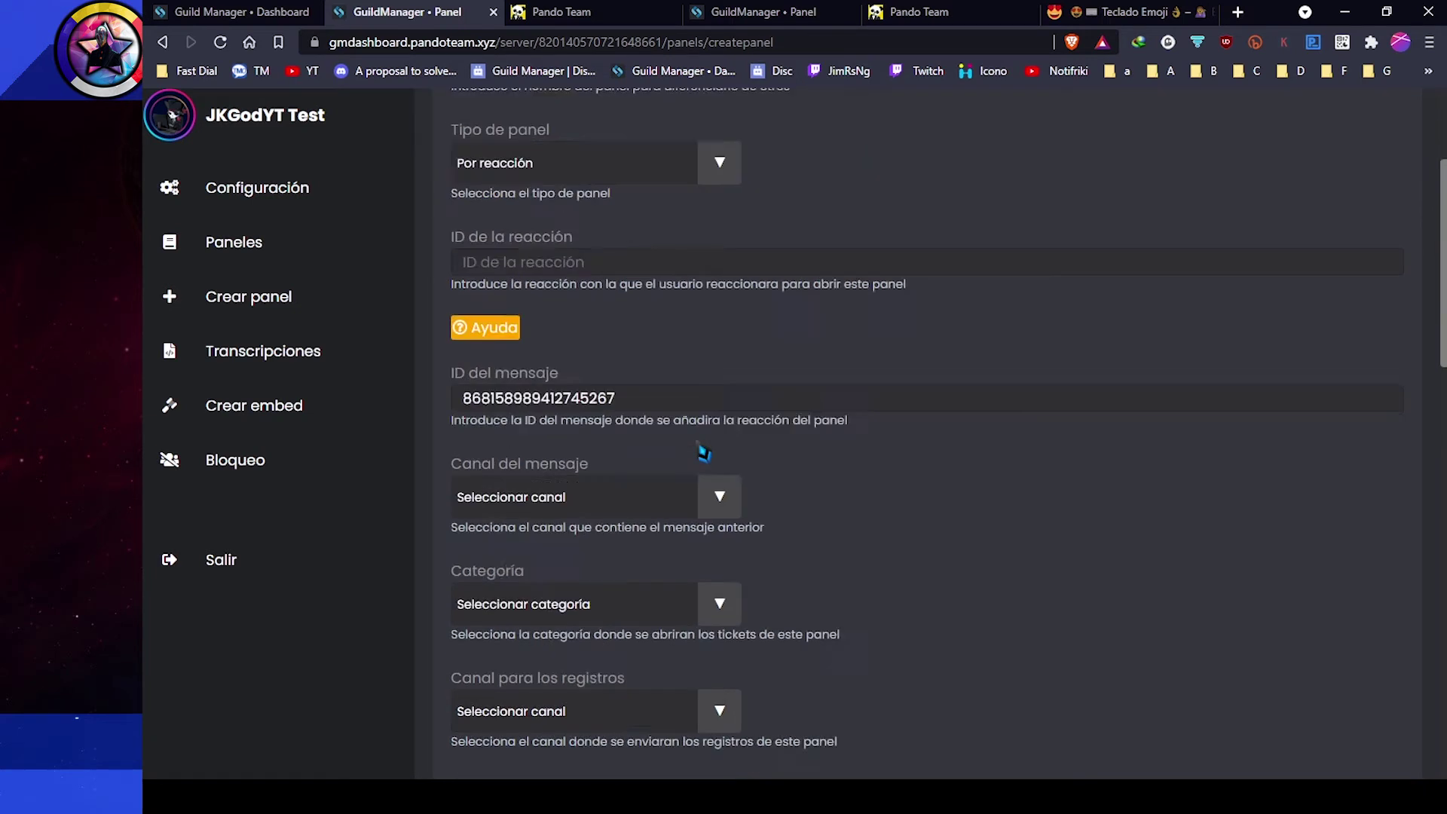
{"action": "scroll", "coordinate": [586, 686], "scroll_direction": "down", "scroll_amount": 5}
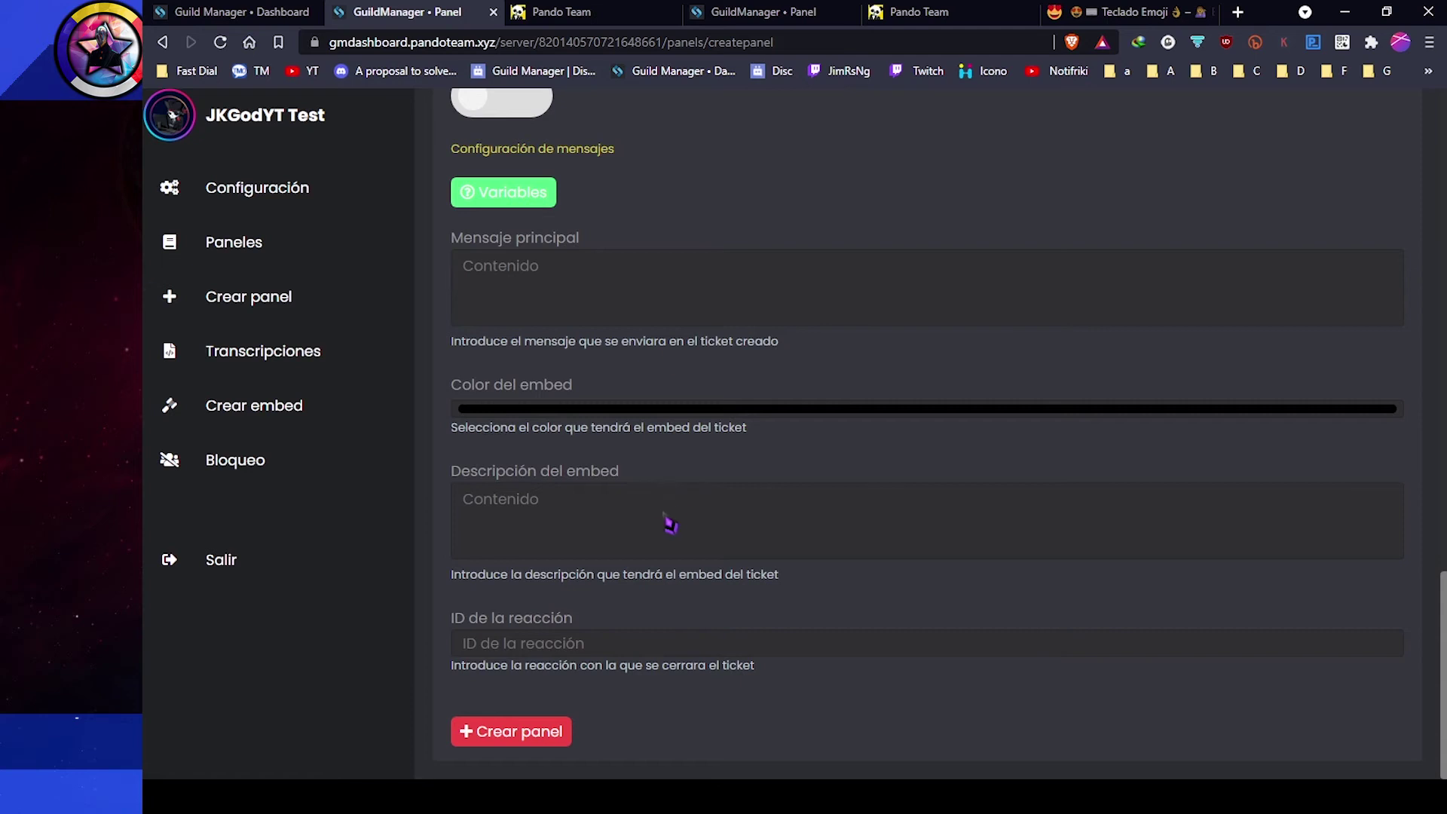
{"action": "scroll", "coordinate": [669, 522], "scroll_direction": "up", "scroll_amount": 20}
{"action": "left_click", "coordinate": [591, 194]}
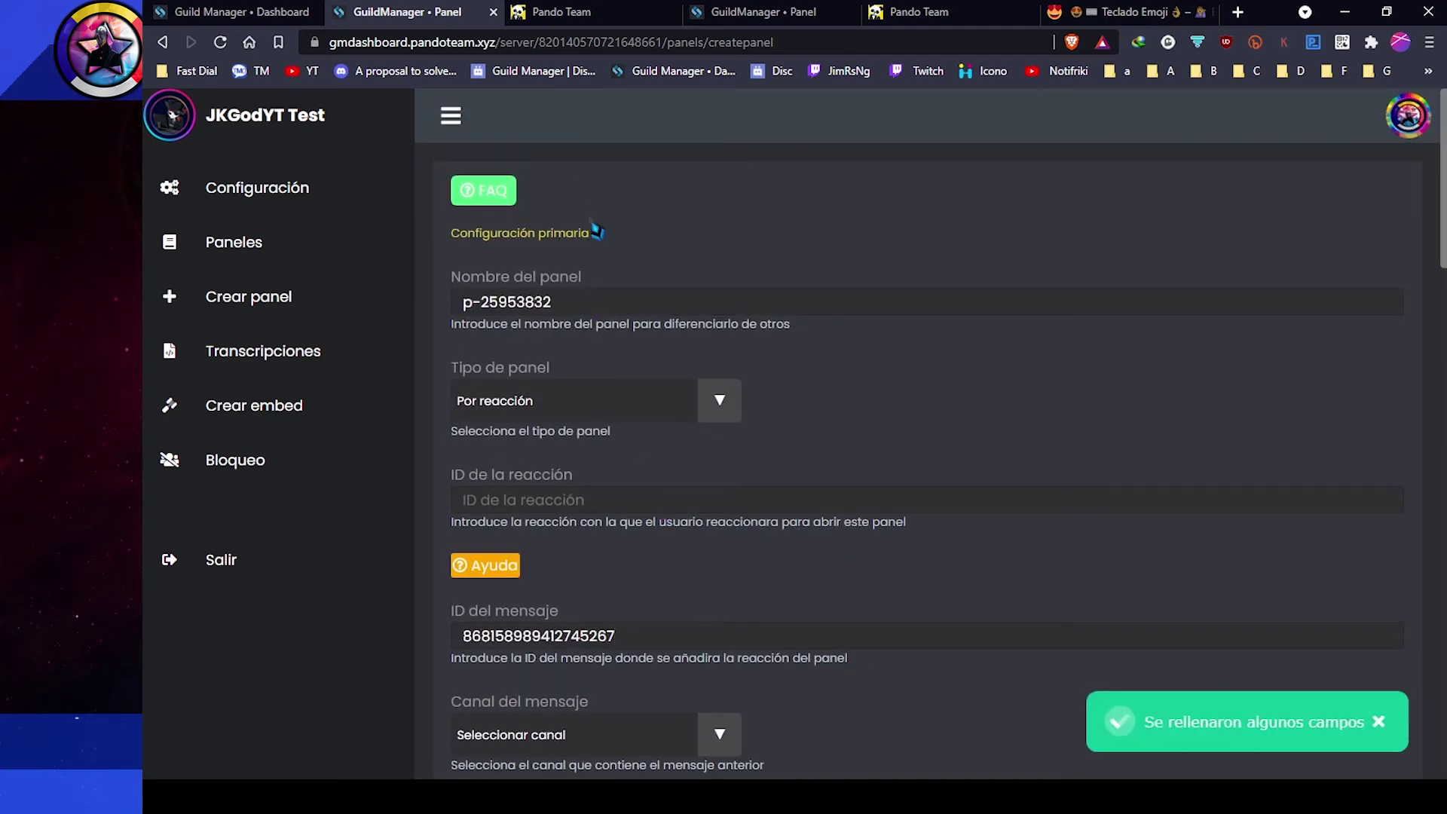
Step: Replace the autocompleted panel name with Treaction2
{"action": "key", "text": "ctrl+a"}
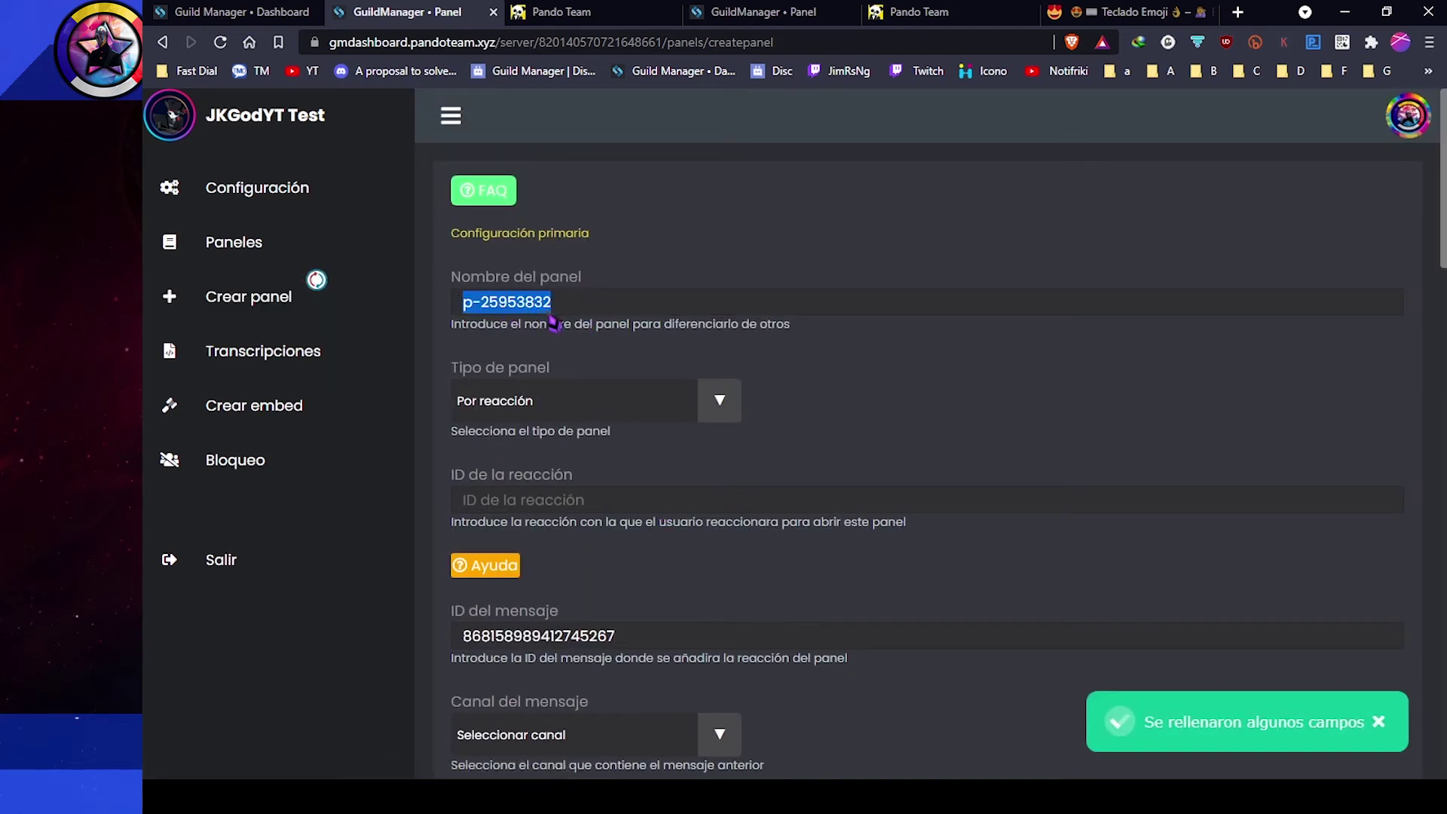
{"action": "key", "text": "BackSpace"}
{"action": "type", "text": "T"}
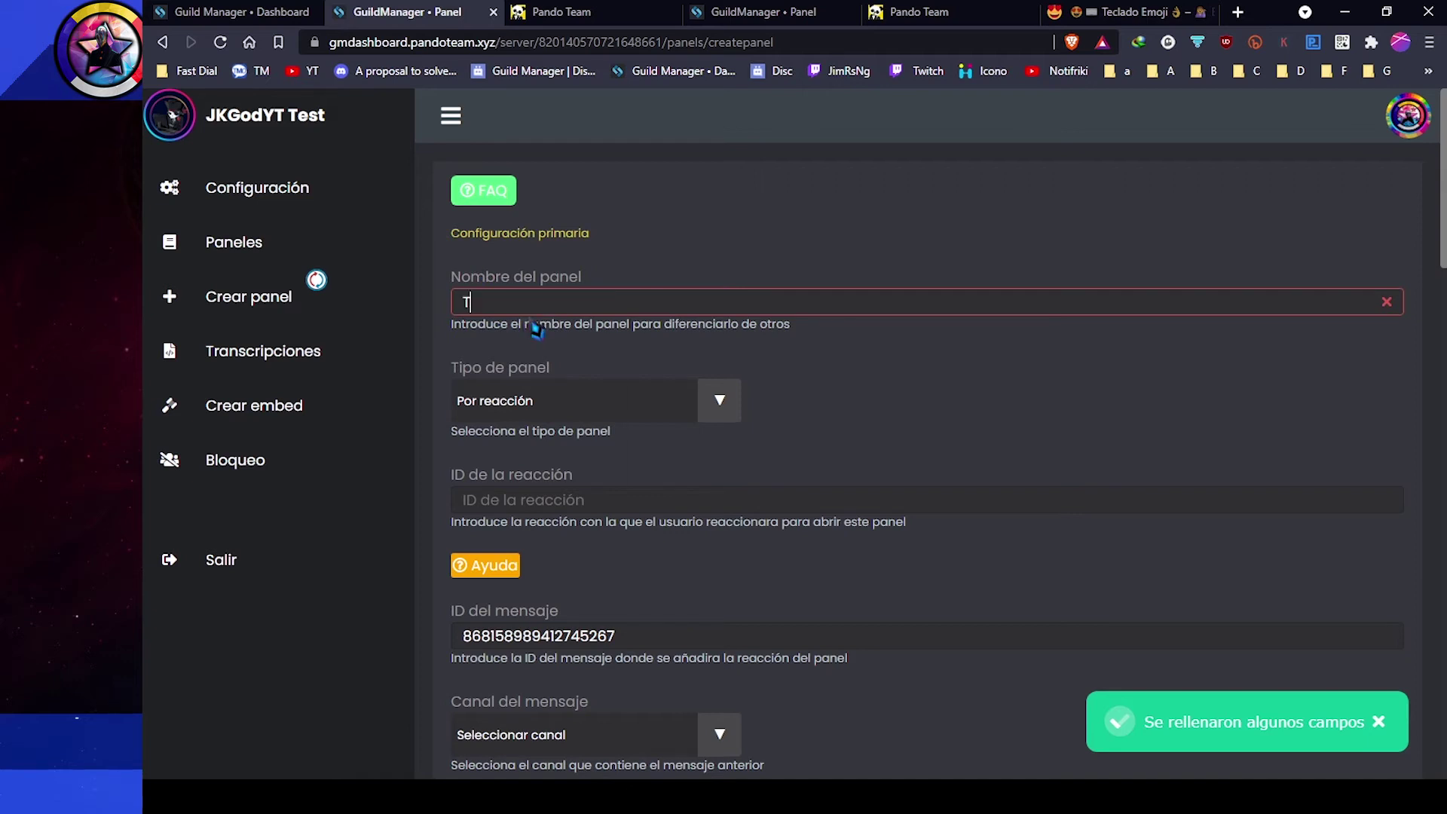
{"action": "left_click", "coordinate": [499, 471]}
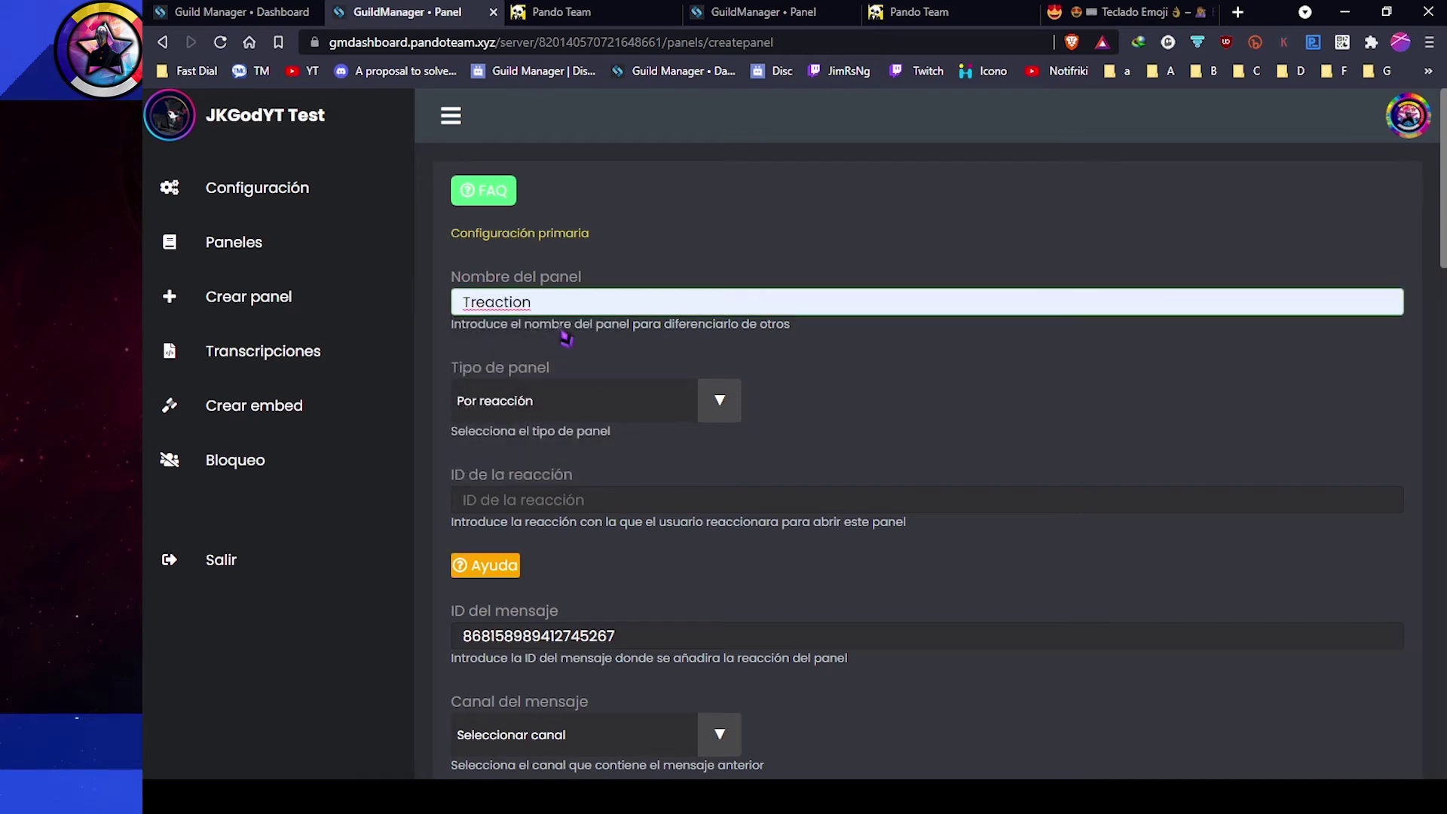
{"action": "type", "text": "2"}
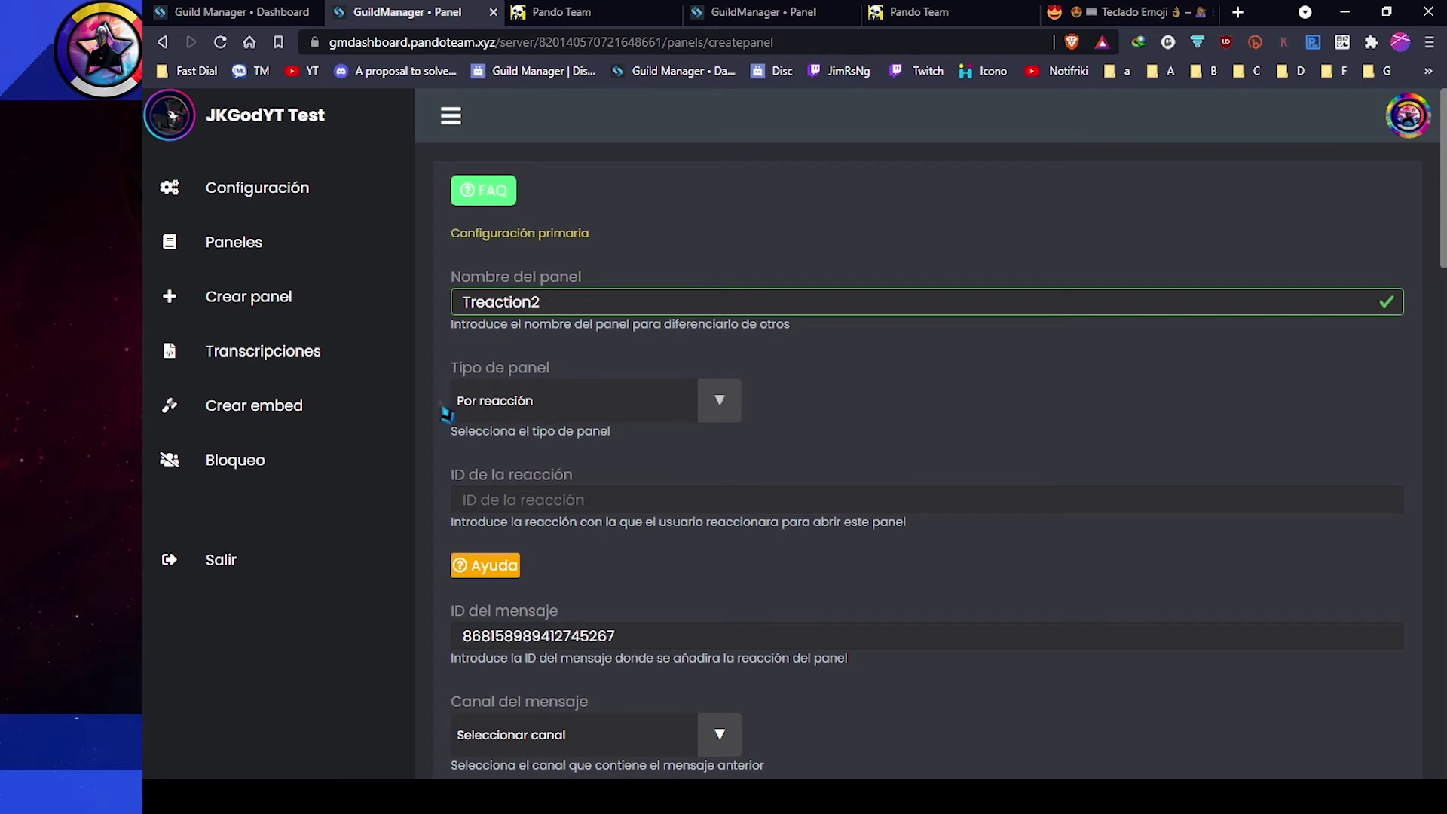
Step: Fill the opening reaction ID with the suggested smiling emoji and select it for replacement
{"action": "left_click", "coordinate": [482, 504]}
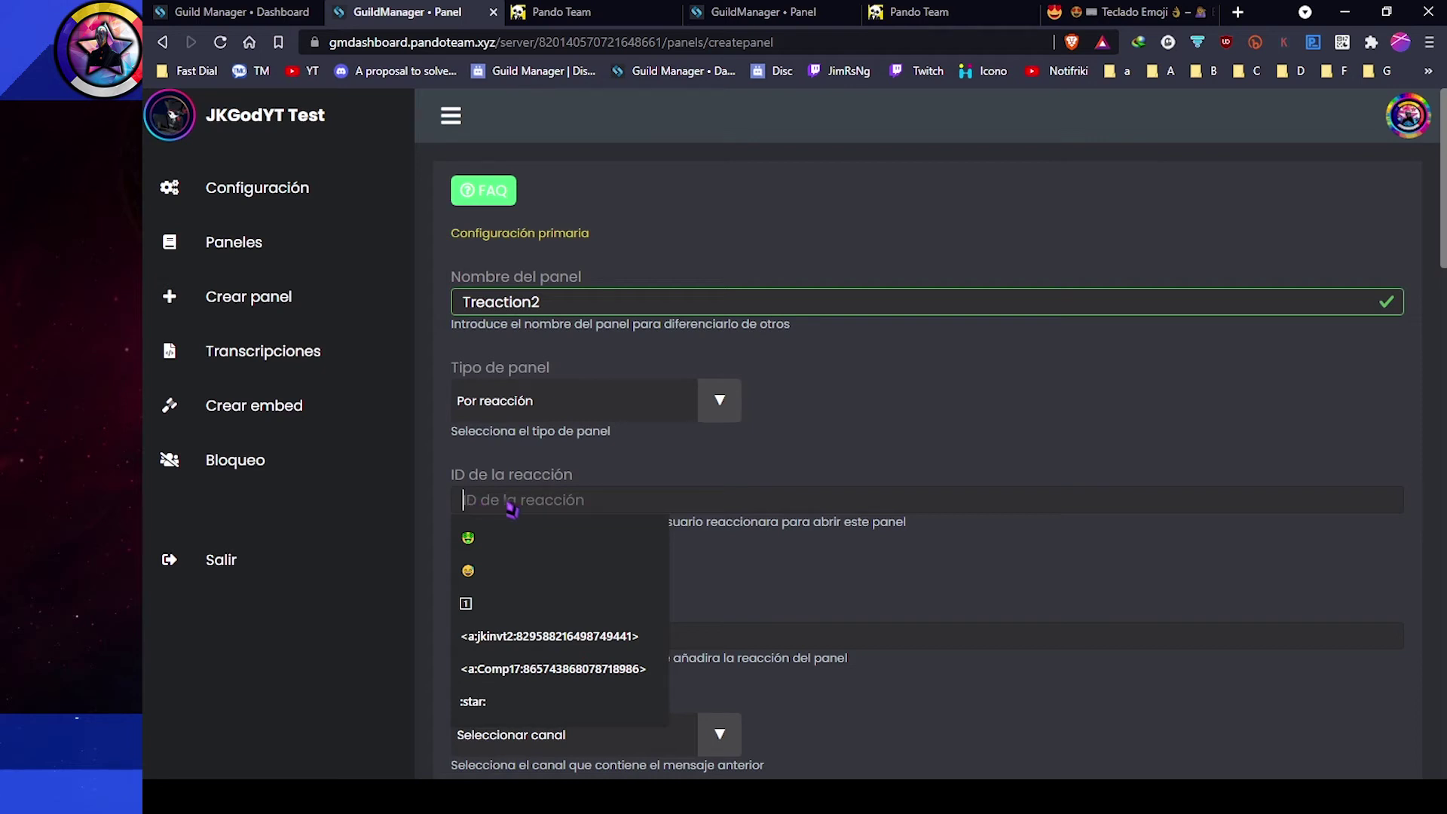
{"action": "left_click", "coordinate": [482, 573]}
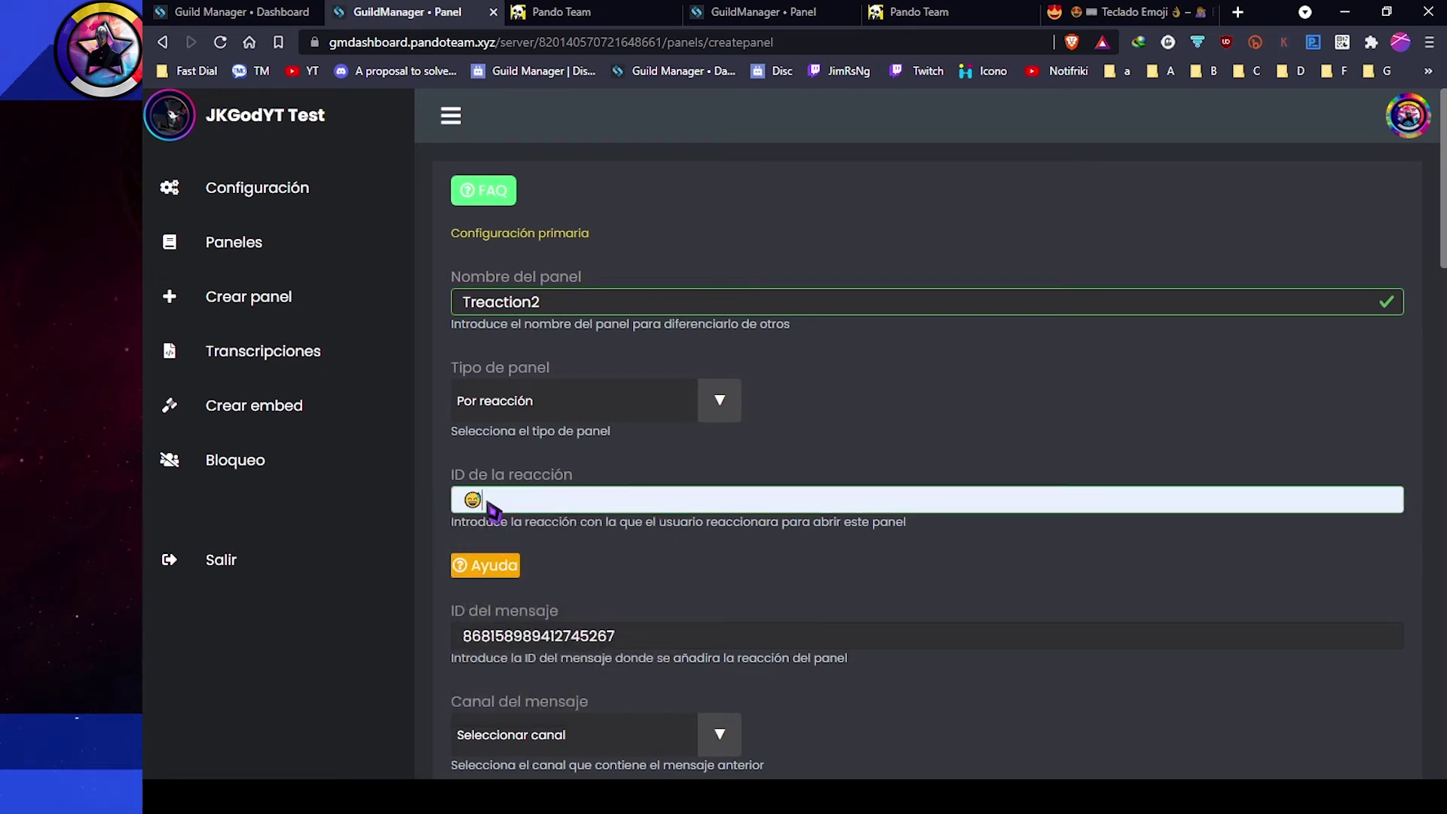
{"action": "double_click", "coordinate": [489, 501]}
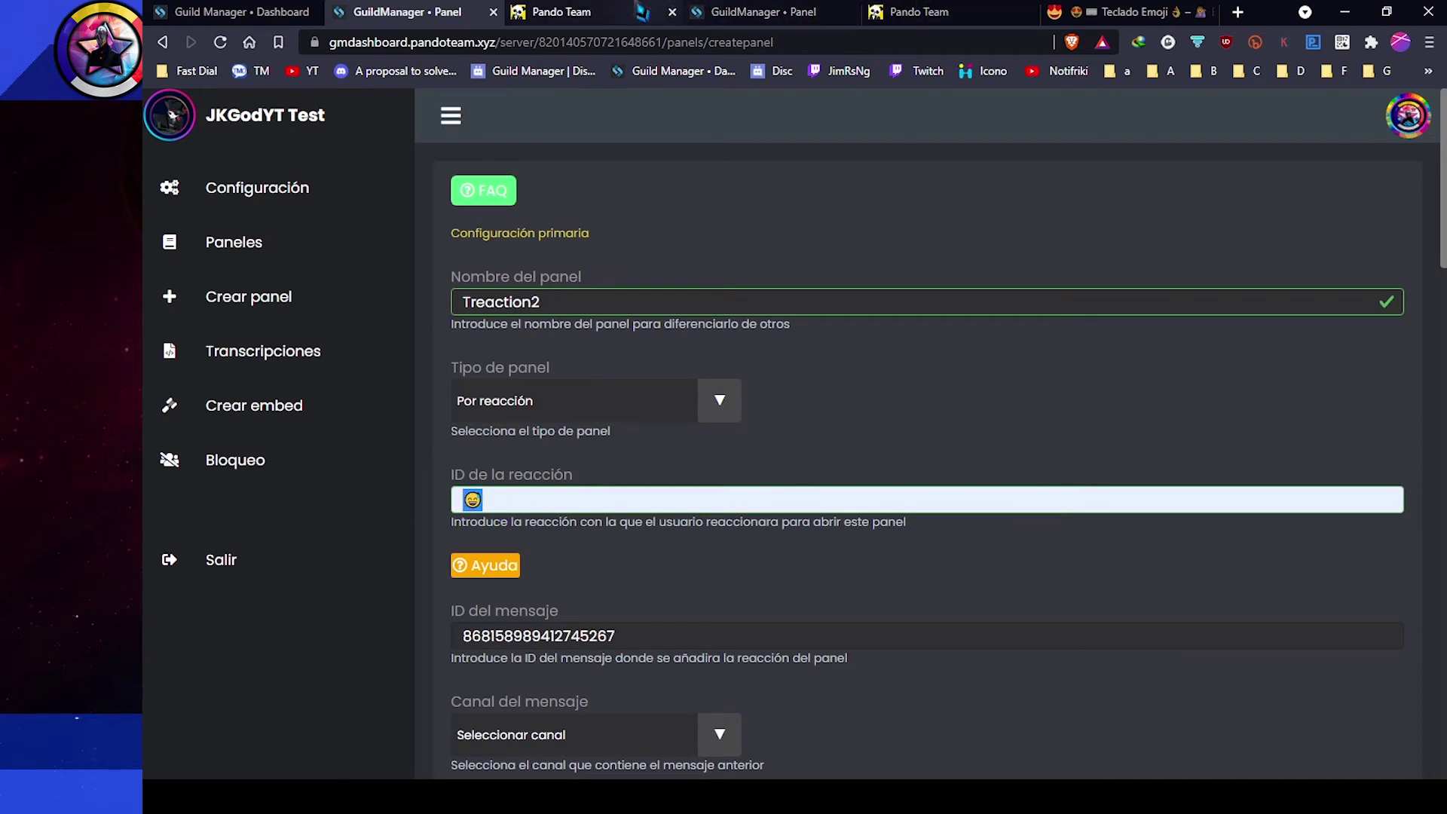
Step: Add the large red circle emoji on emojikeyboard.top and copy only that emoji
{"action": "left_click", "coordinate": [1091, 12]}
{"action": "scroll", "coordinate": [678, 468], "scroll_direction": "down", "scroll_amount": 3}
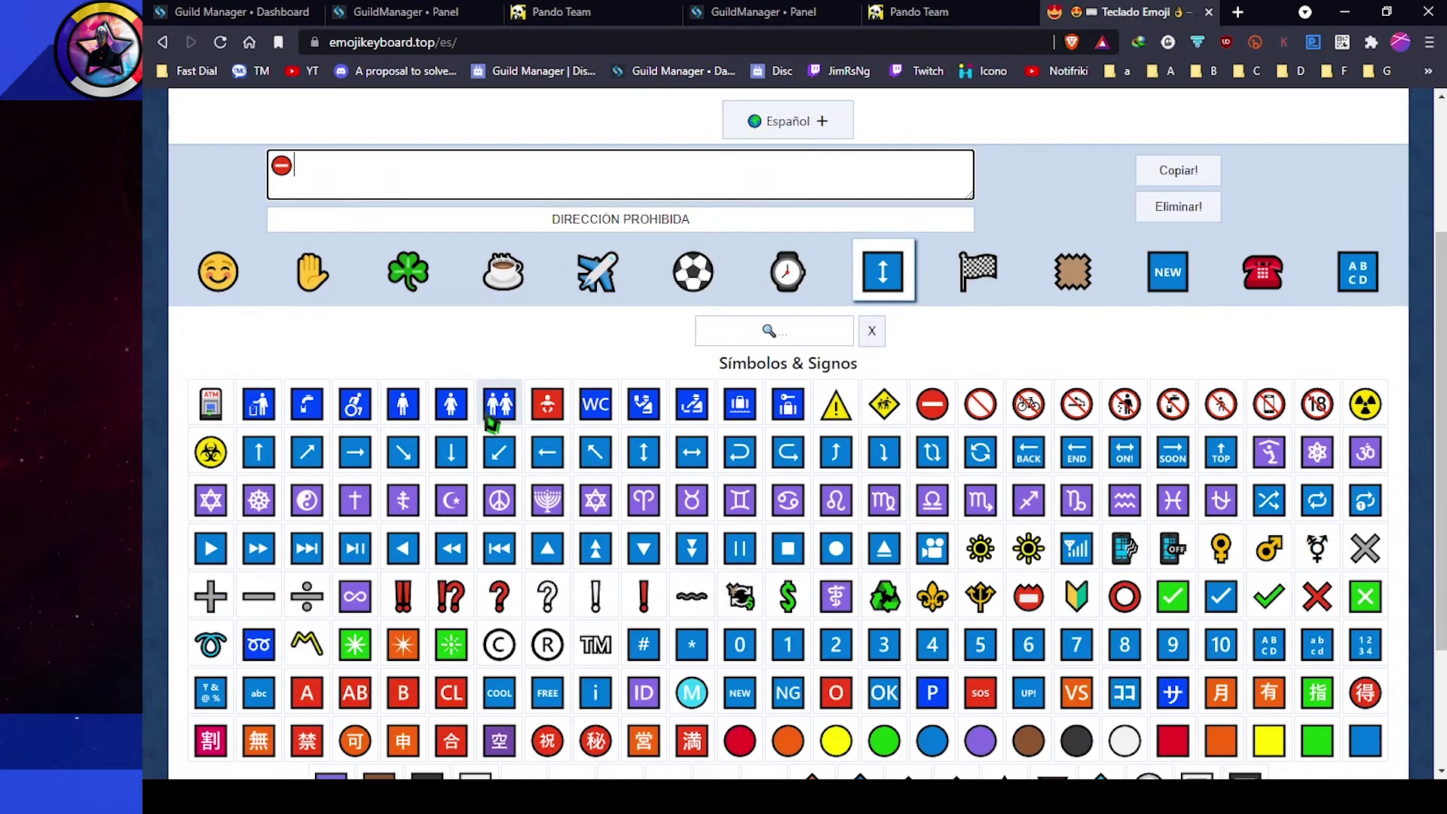
{"action": "scroll", "coordinate": [603, 483], "scroll_direction": "down", "scroll_amount": 3}
{"action": "left_click", "coordinate": [730, 549]}
{"action": "scroll", "coordinate": [407, 102], "scroll_direction": "up", "scroll_amount": 5}
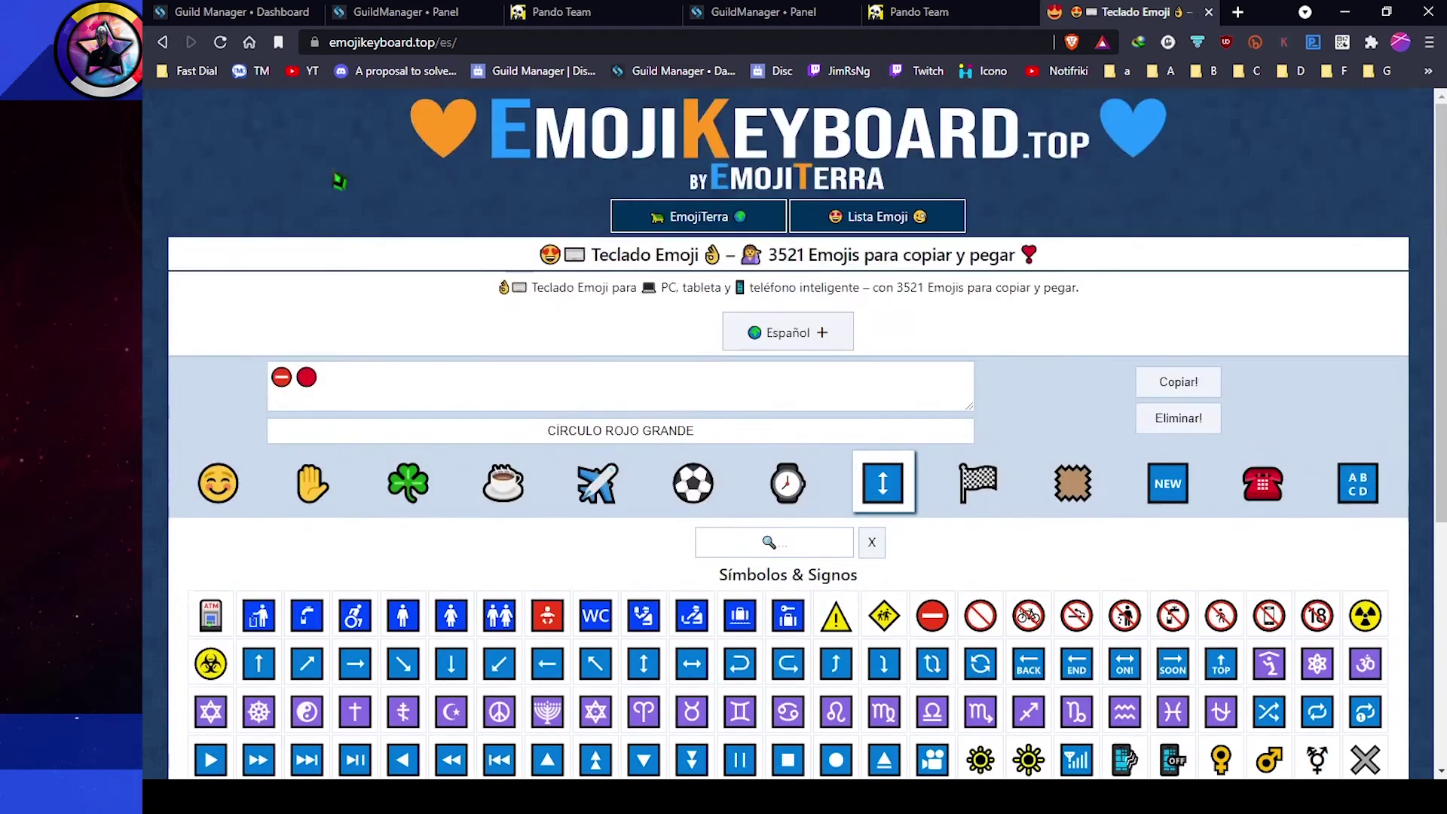
{"action": "left_click_drag", "start_coordinate": [326, 375], "coordinate": [305, 380]}
{"action": "key", "text": "ctrl+c"}
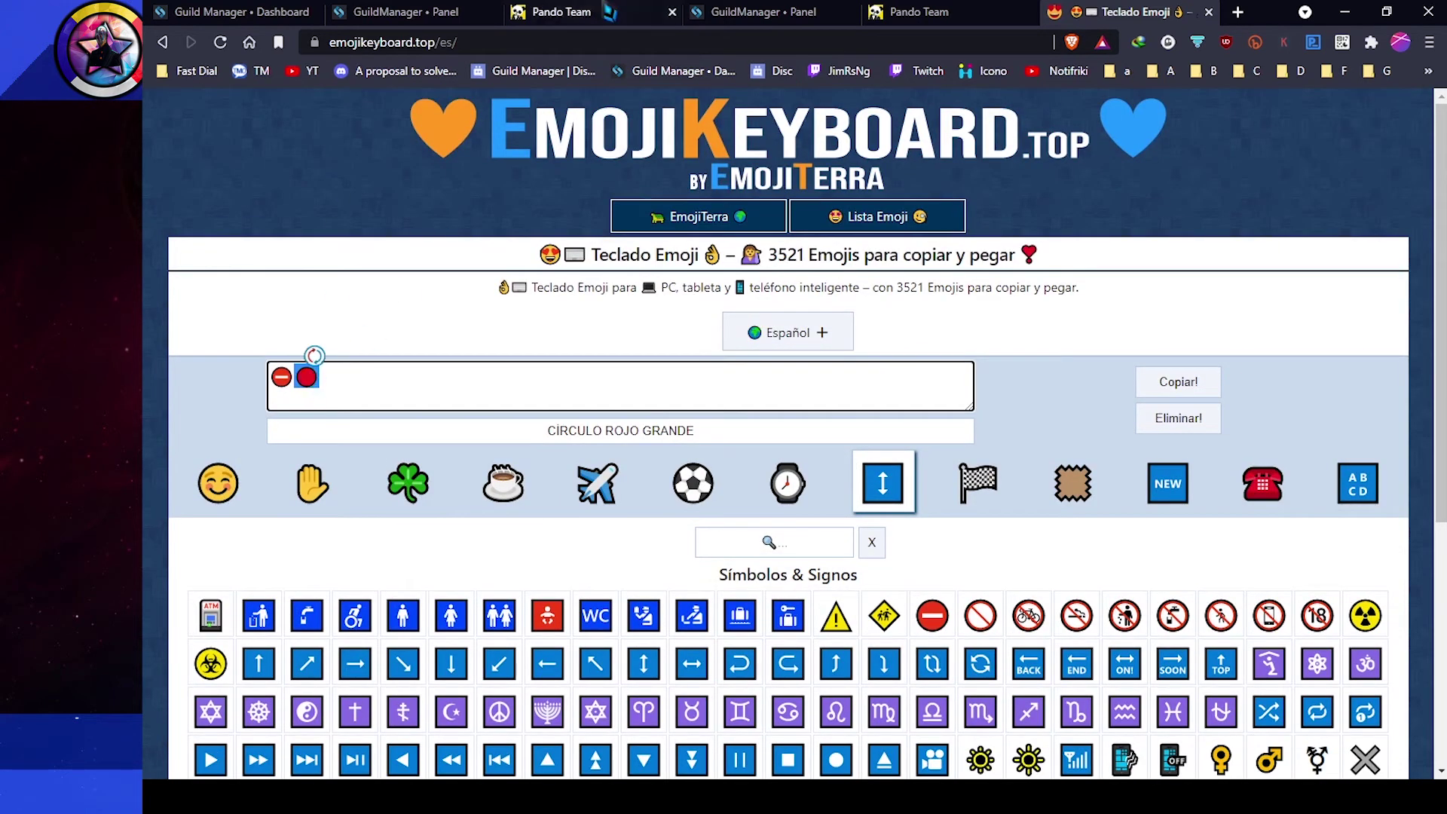
Step: Return to the panel creation form and paste the red circle emoji as the opening reaction ID
{"action": "left_click", "coordinate": [728, 15]}
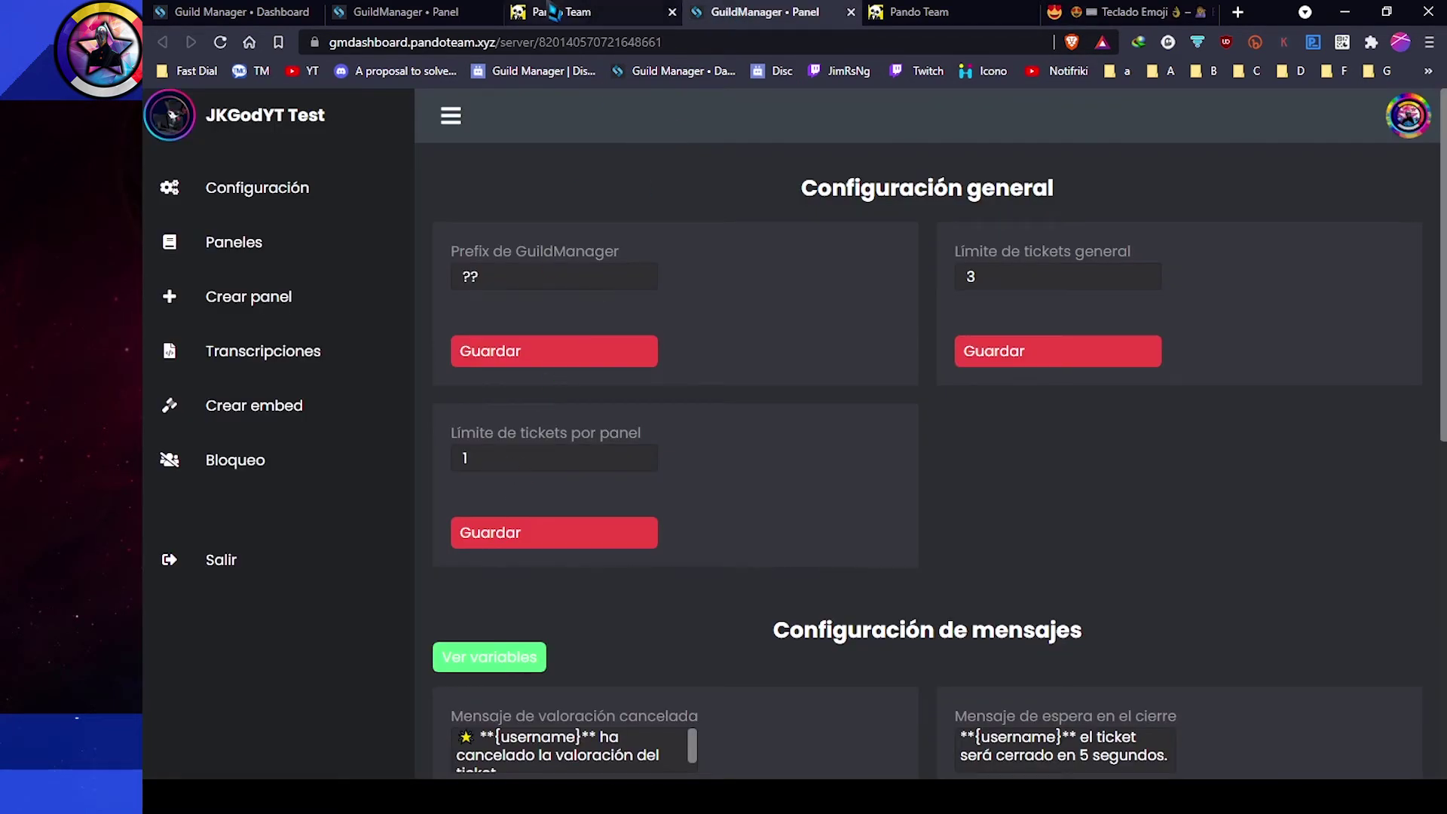
{"action": "left_click", "coordinate": [398, 12]}
{"action": "key", "text": "ctrl+v"}
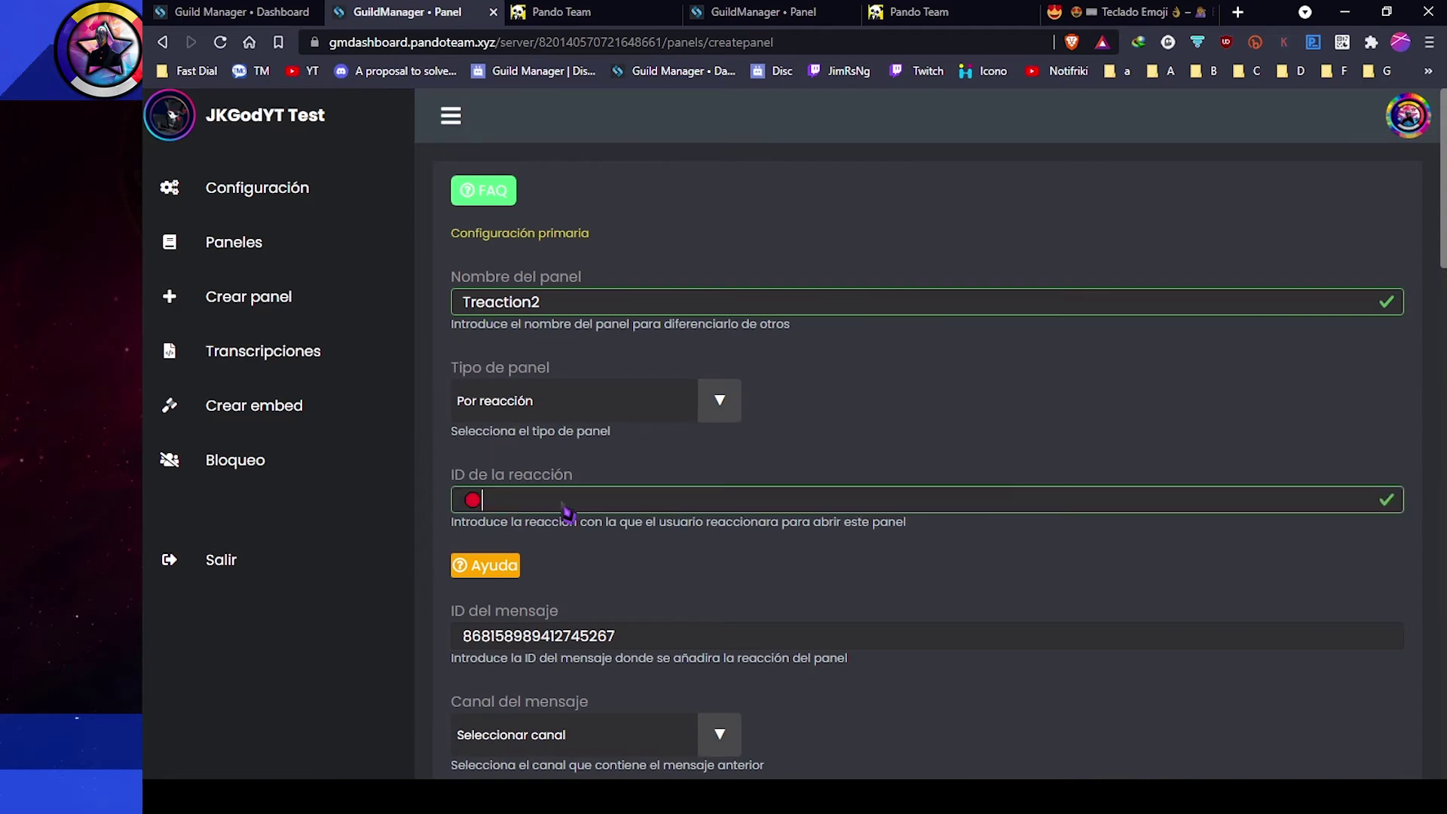
Step: Set the new panel's message channel to #ticket-reaction, checking the channel in Discord first
{"action": "scroll", "coordinate": [573, 501], "scroll_direction": "down", "scroll_amount": 3}
{"action": "scroll", "coordinate": [573, 452], "scroll_direction": "down", "scroll_amount": 3}
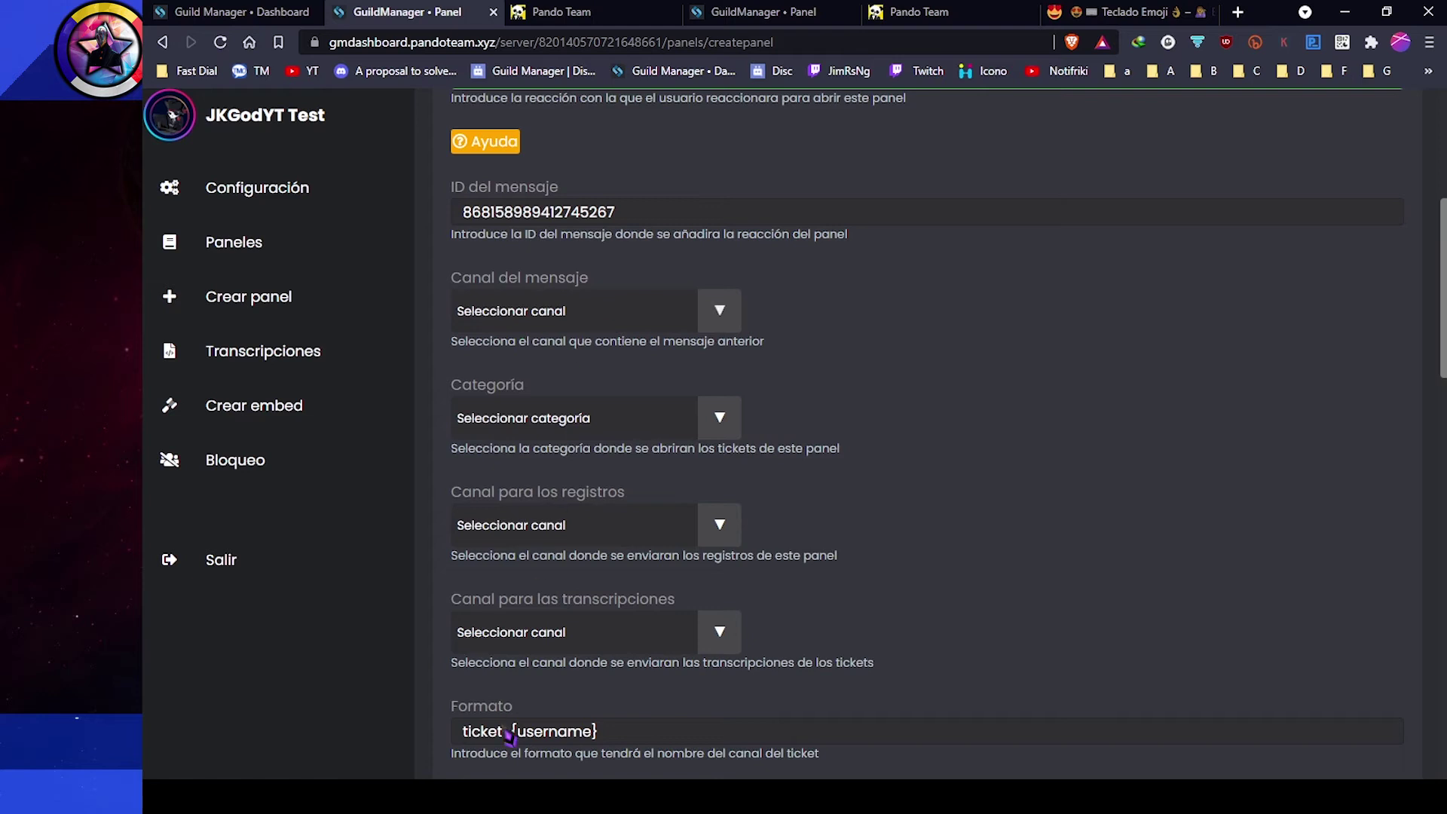
{"action": "key", "text": "alt+Tab"}
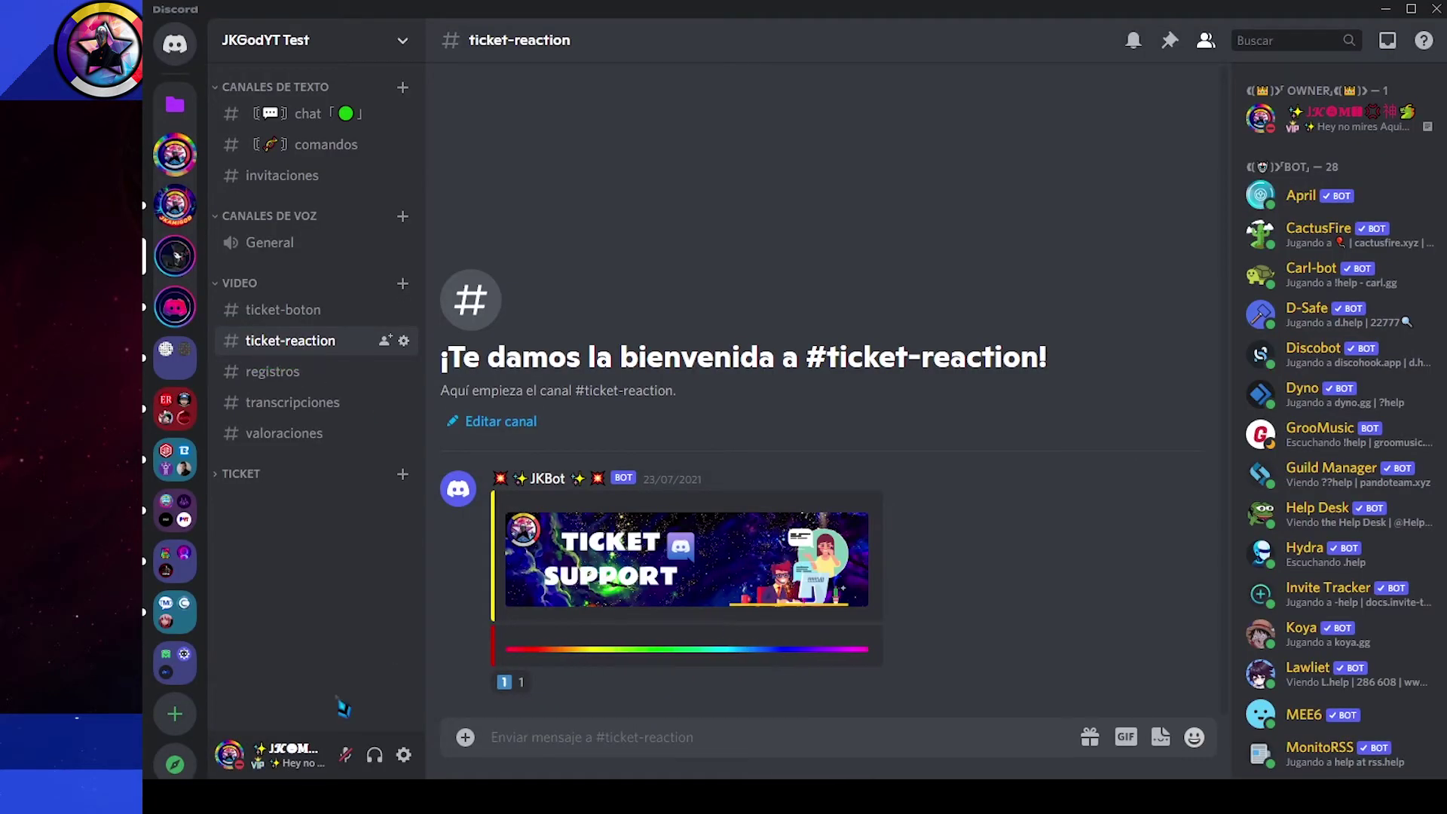
{"action": "key", "text": "alt+Tab"}
{"action": "left_click", "coordinate": [577, 316]}
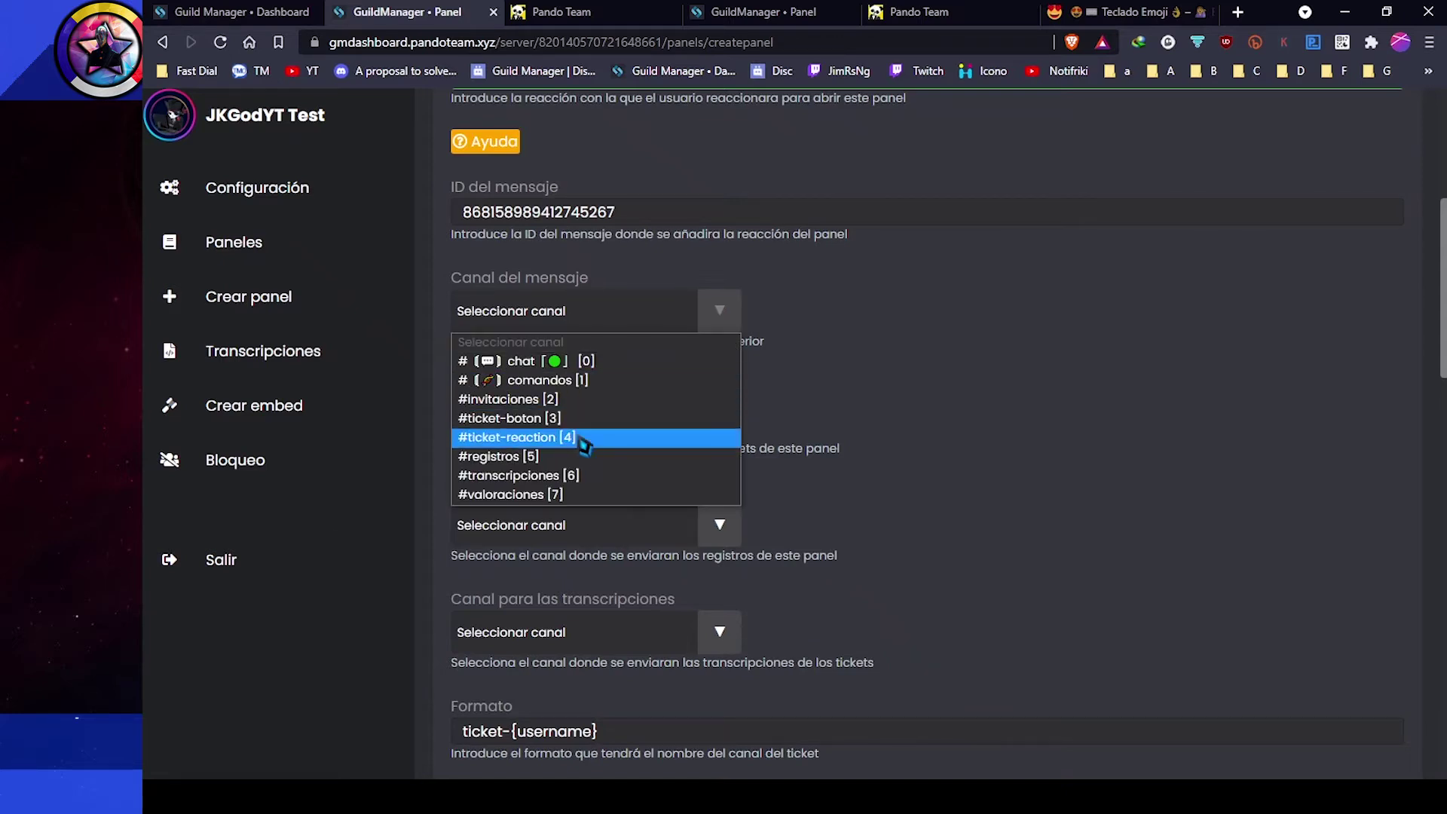
{"action": "left_click", "coordinate": [544, 442]}
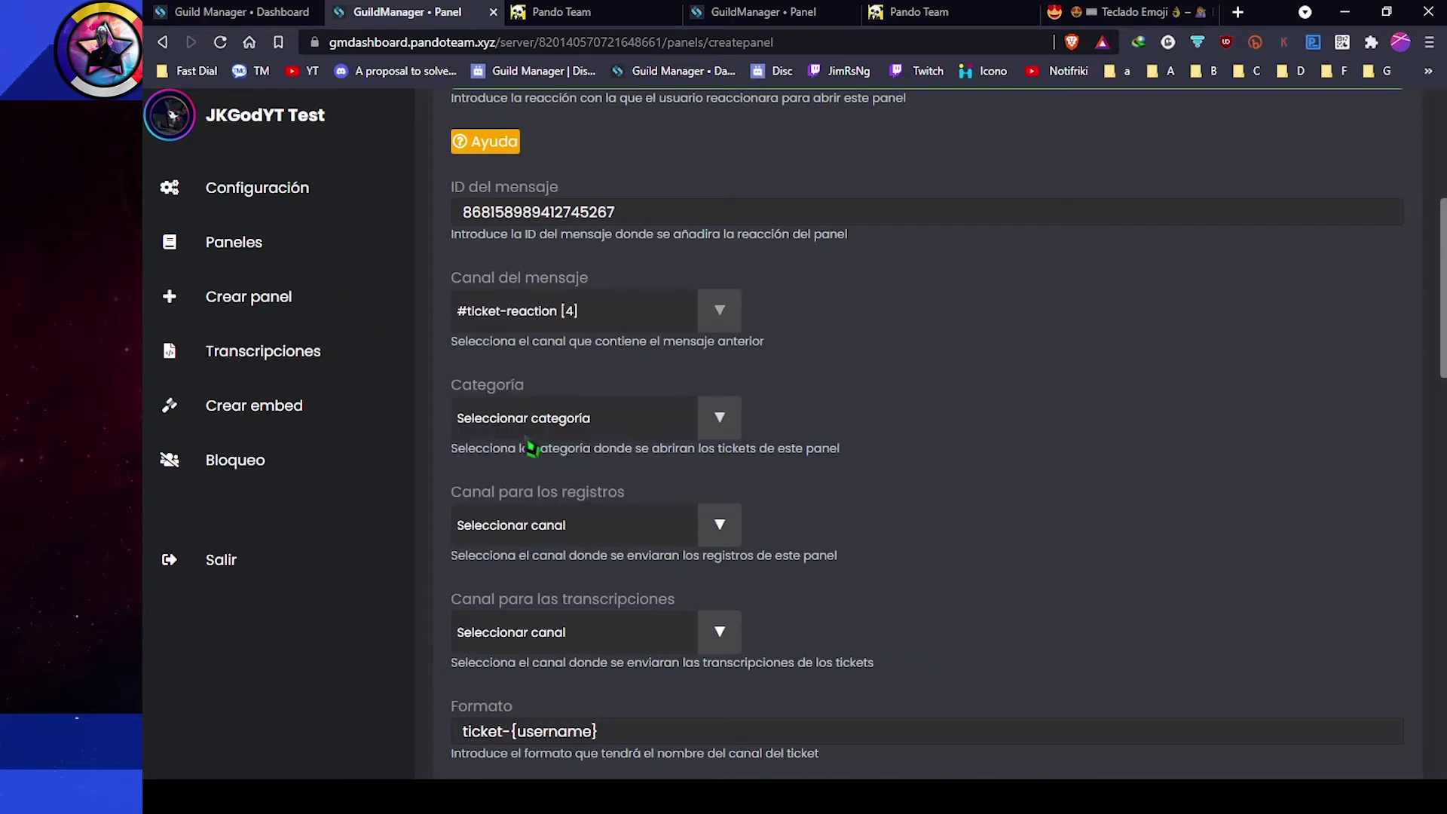
Step: Set the panel's category to #Ticket and its log channel to #registros
{"action": "left_click", "coordinate": [575, 426]}
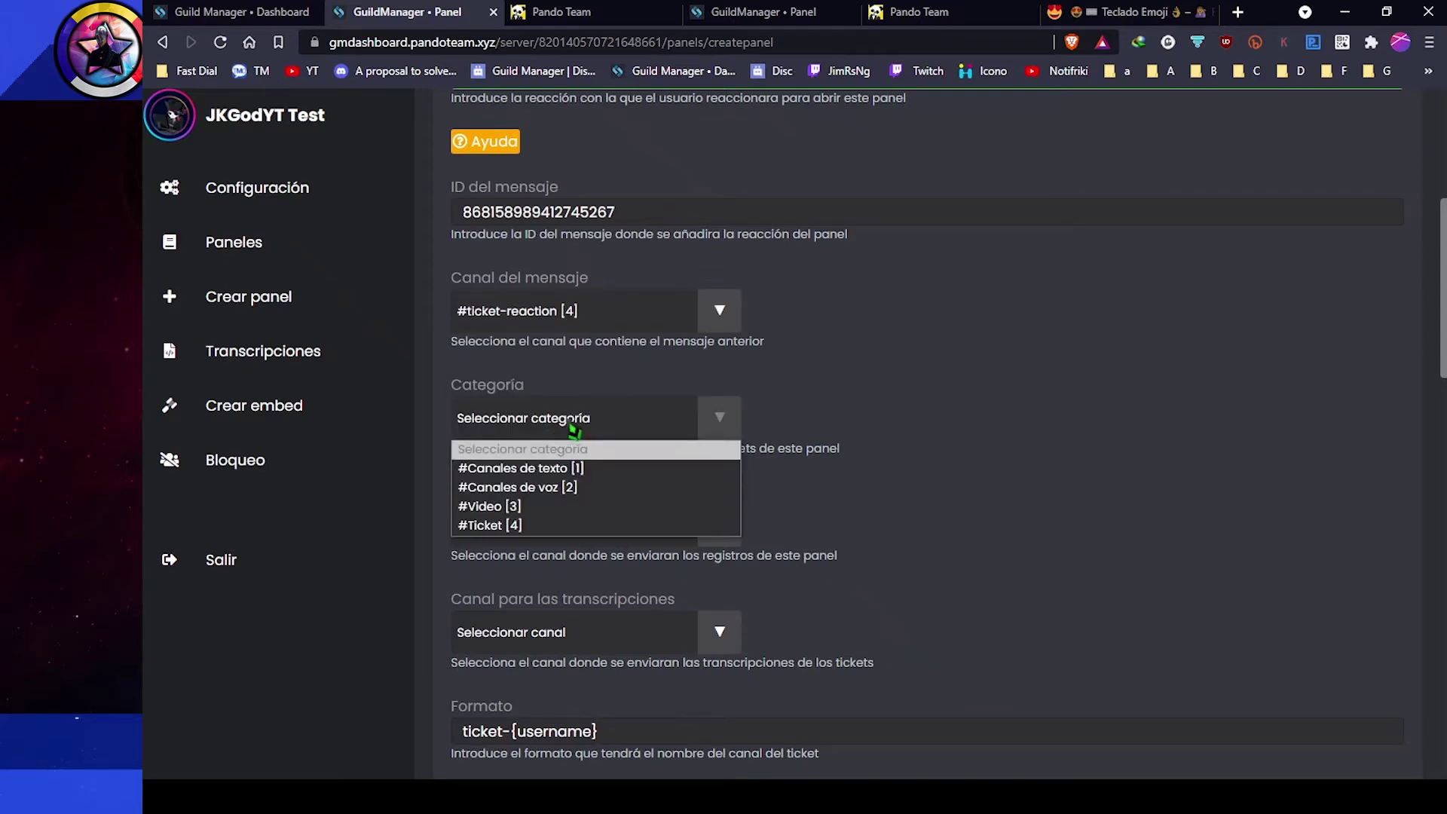
{"action": "left_click", "coordinate": [528, 526]}
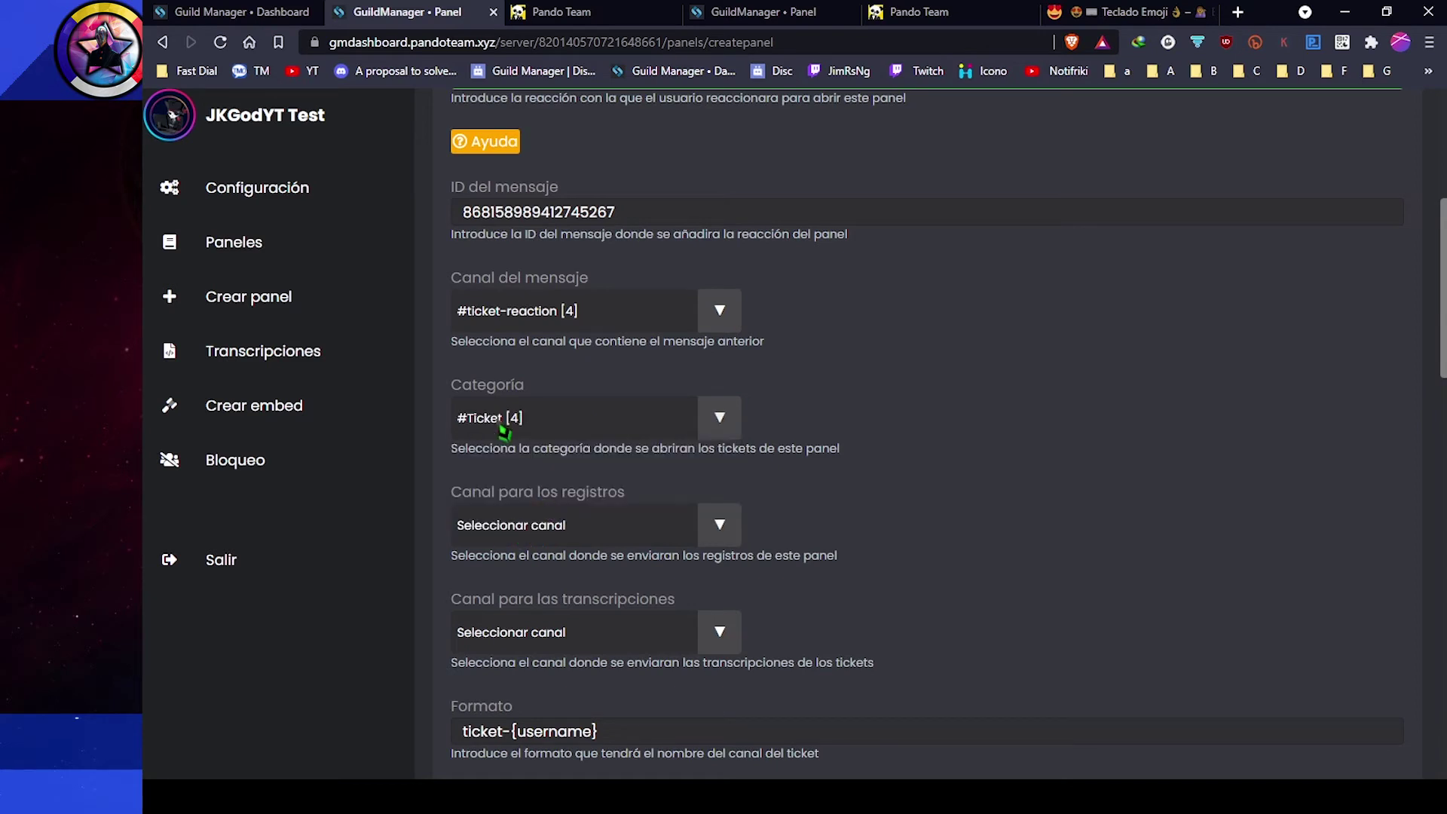
{"action": "left_click", "coordinate": [591, 535]}
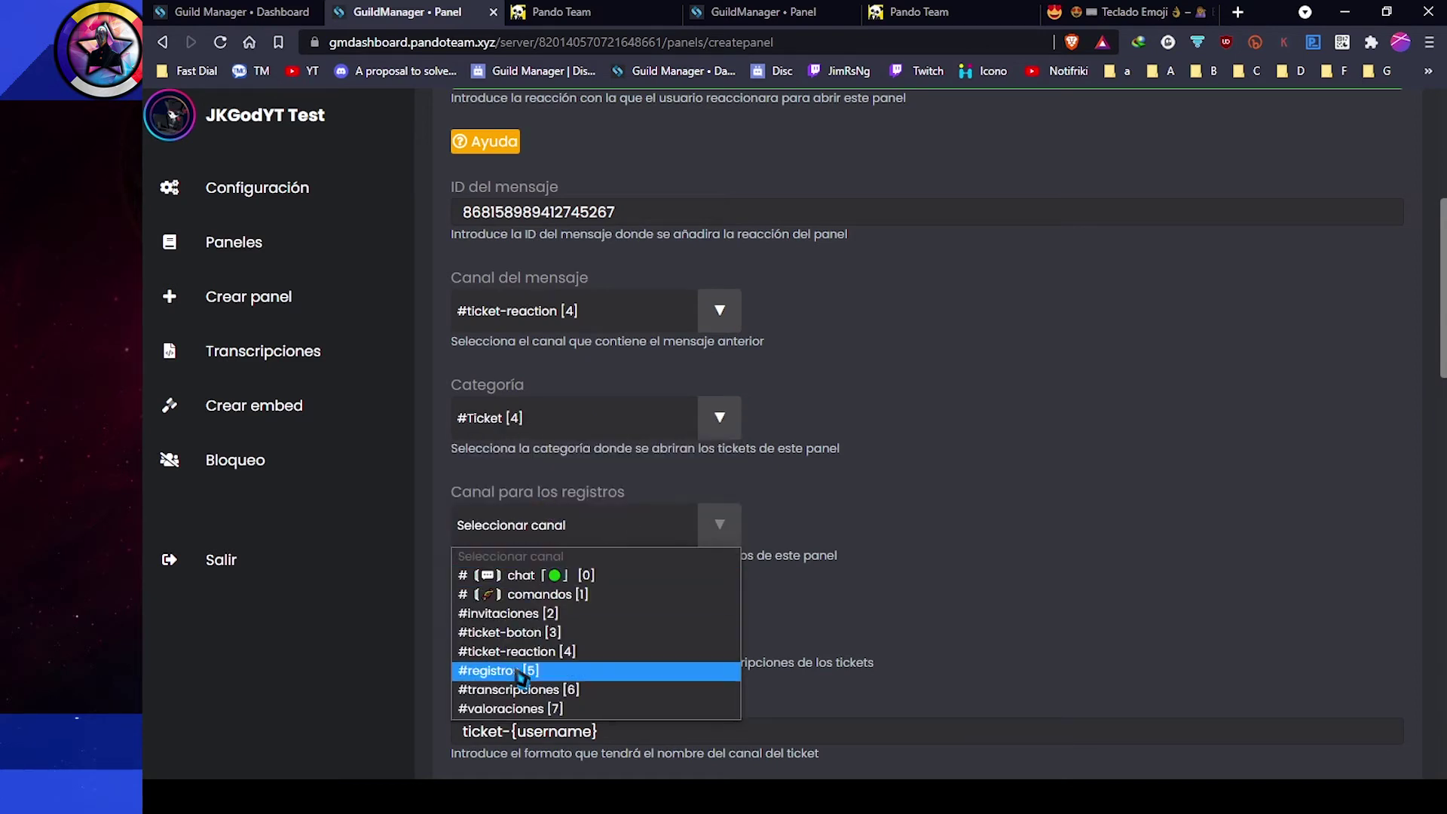
{"action": "left_click", "coordinate": [522, 668]}
Step: Set the new panel's transcript channel to #transcripciones
{"action": "scroll", "coordinate": [576, 597], "scroll_direction": "down", "scroll_amount": 3}
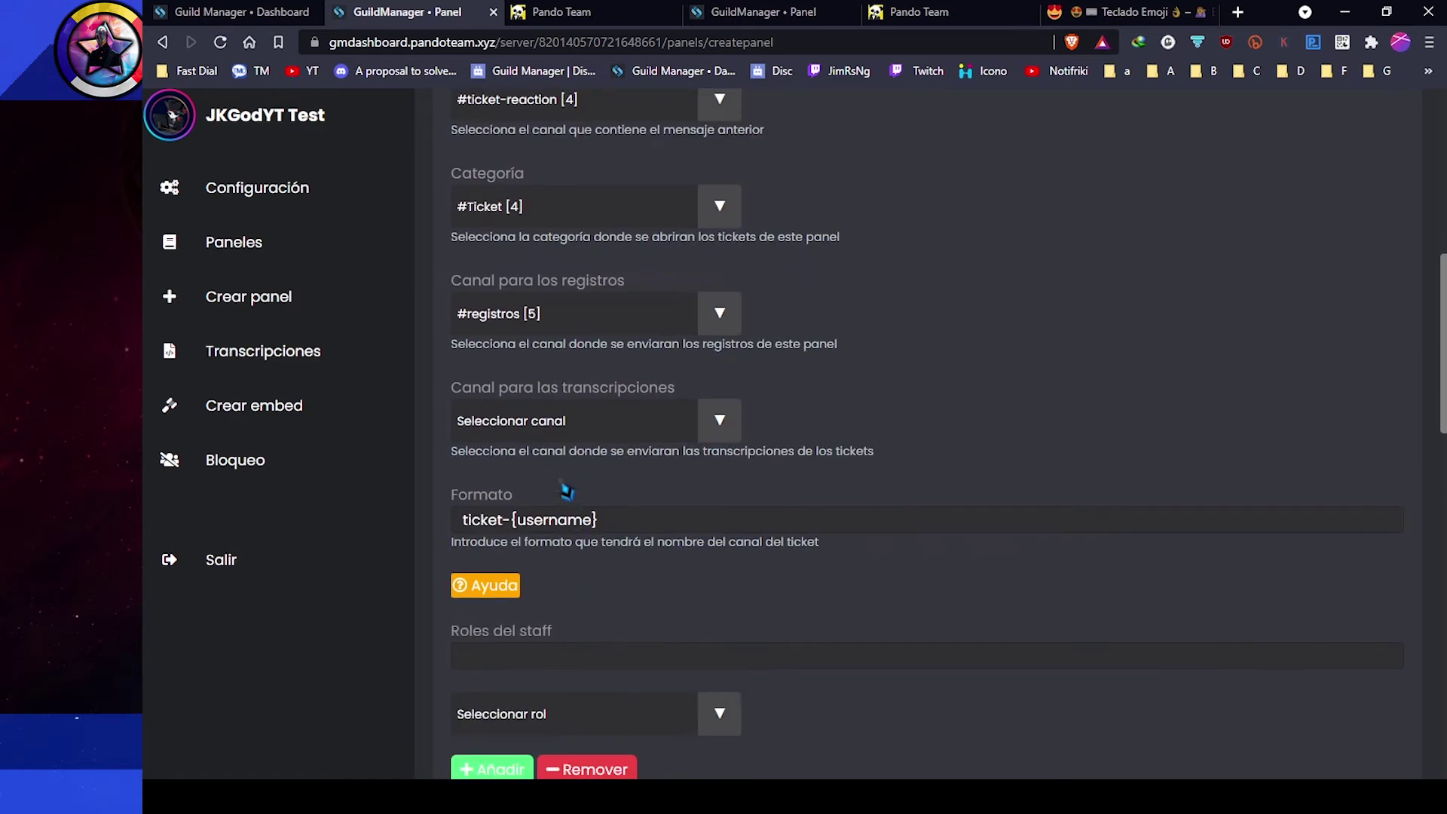
{"action": "left_click", "coordinate": [515, 436]}
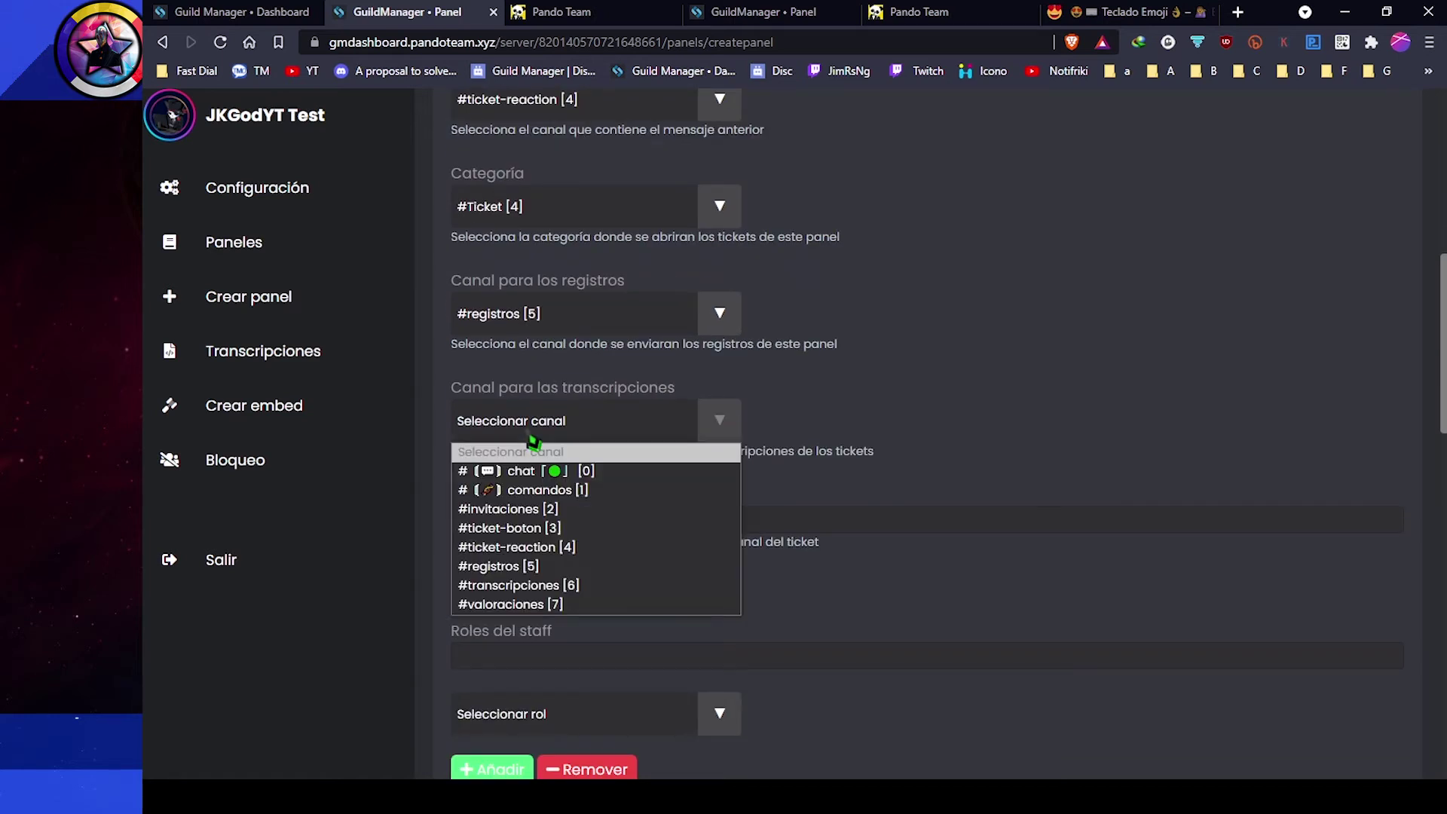
{"action": "left_click", "coordinate": [527, 585]}
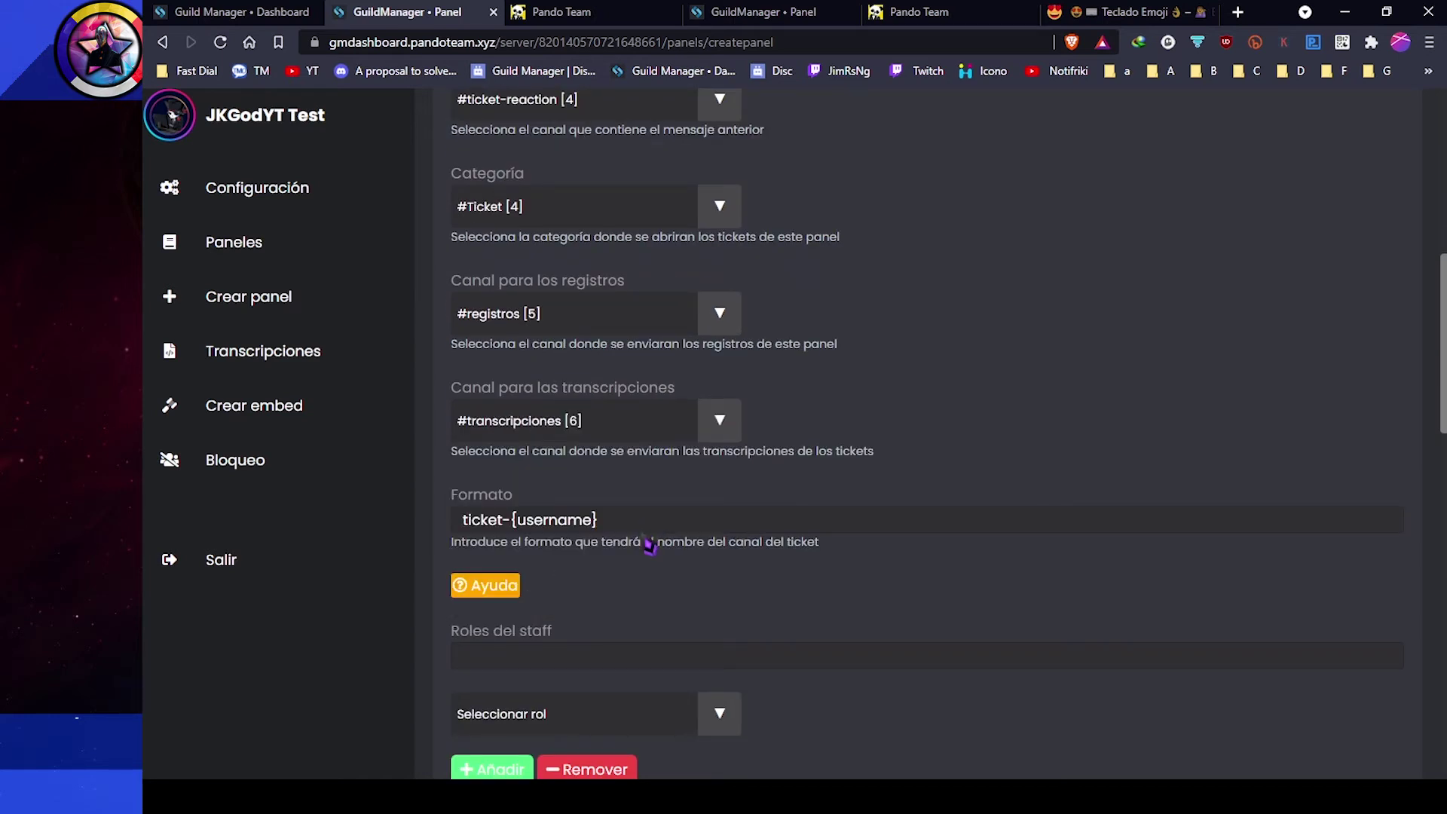
{"action": "left_click_drag", "start_coordinate": [615, 523], "coordinate": [445, 523]}
{"action": "scroll", "coordinate": [558, 339], "scroll_direction": "up", "scroll_amount": 10}
{"action": "scroll", "coordinate": [588, 495], "scroll_direction": "down", "scroll_amount": 8}
{"action": "scroll", "coordinate": [587, 495], "scroll_direction": "down", "scroll_amount": 3}
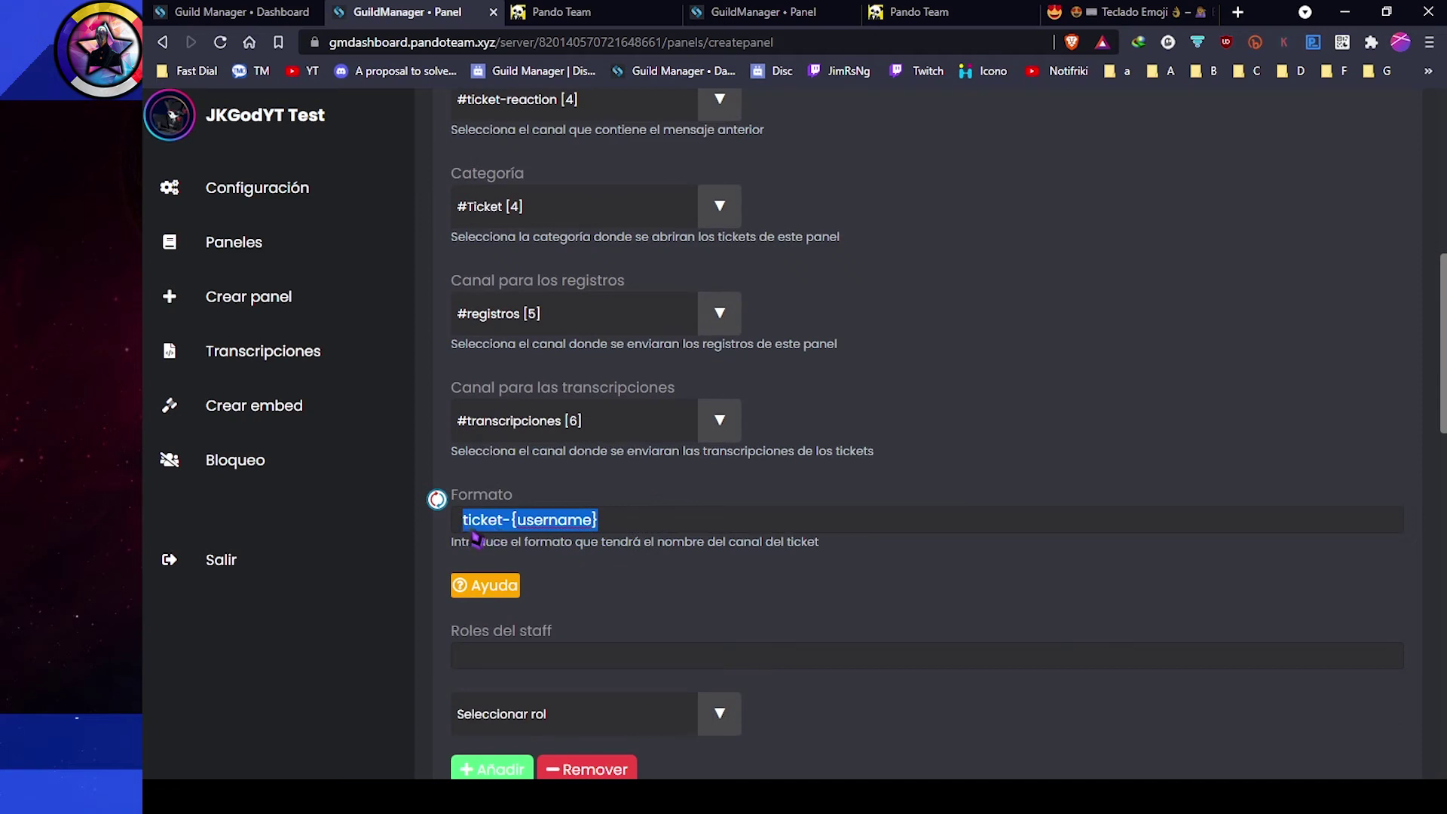
{"action": "left_click", "coordinate": [467, 525]}
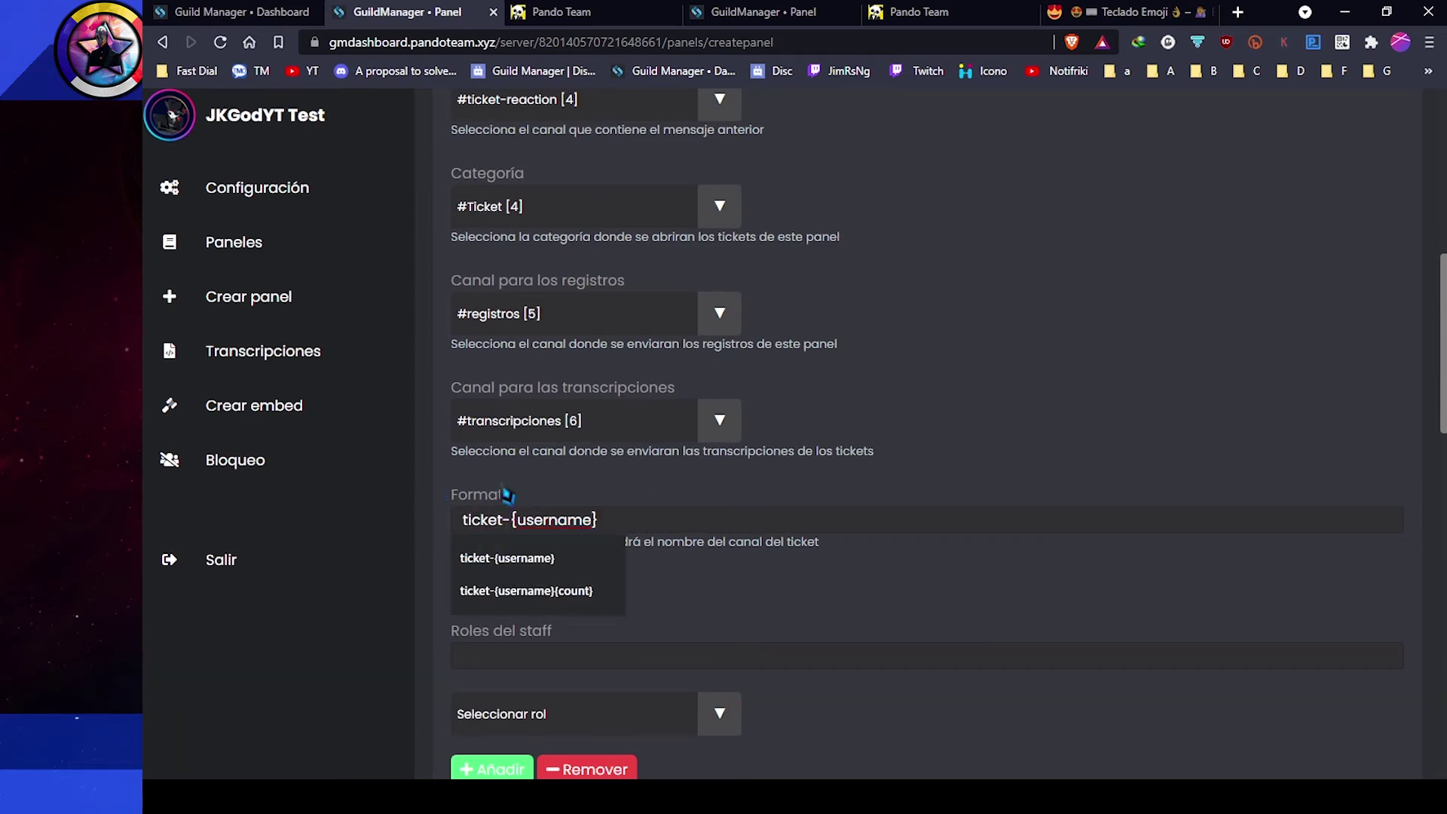
{"action": "left_click", "coordinate": [528, 482]}
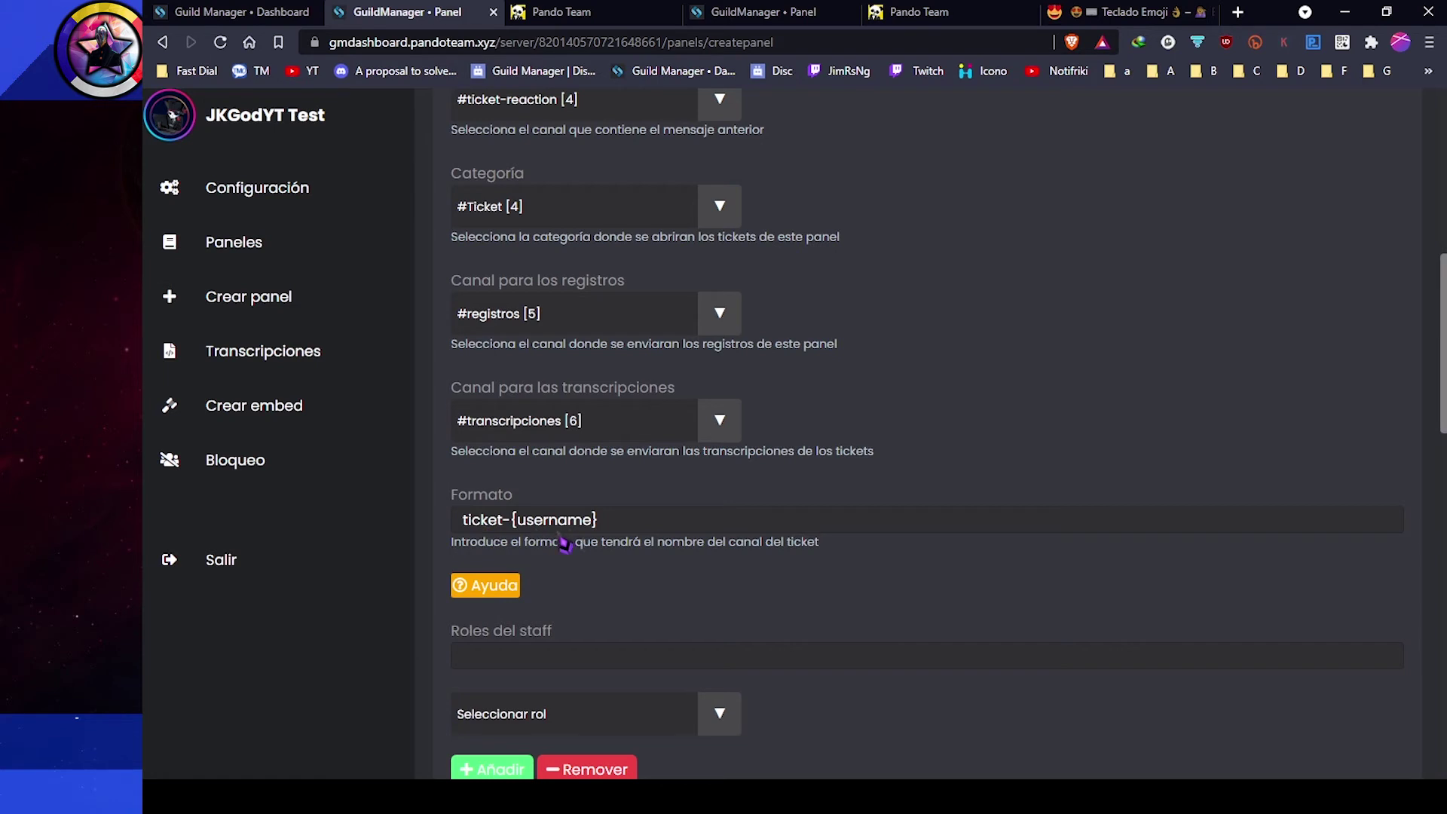
Step: Open the help for the ticket name format and copy the {count} variable from its list
{"action": "left_click", "coordinate": [506, 591]}
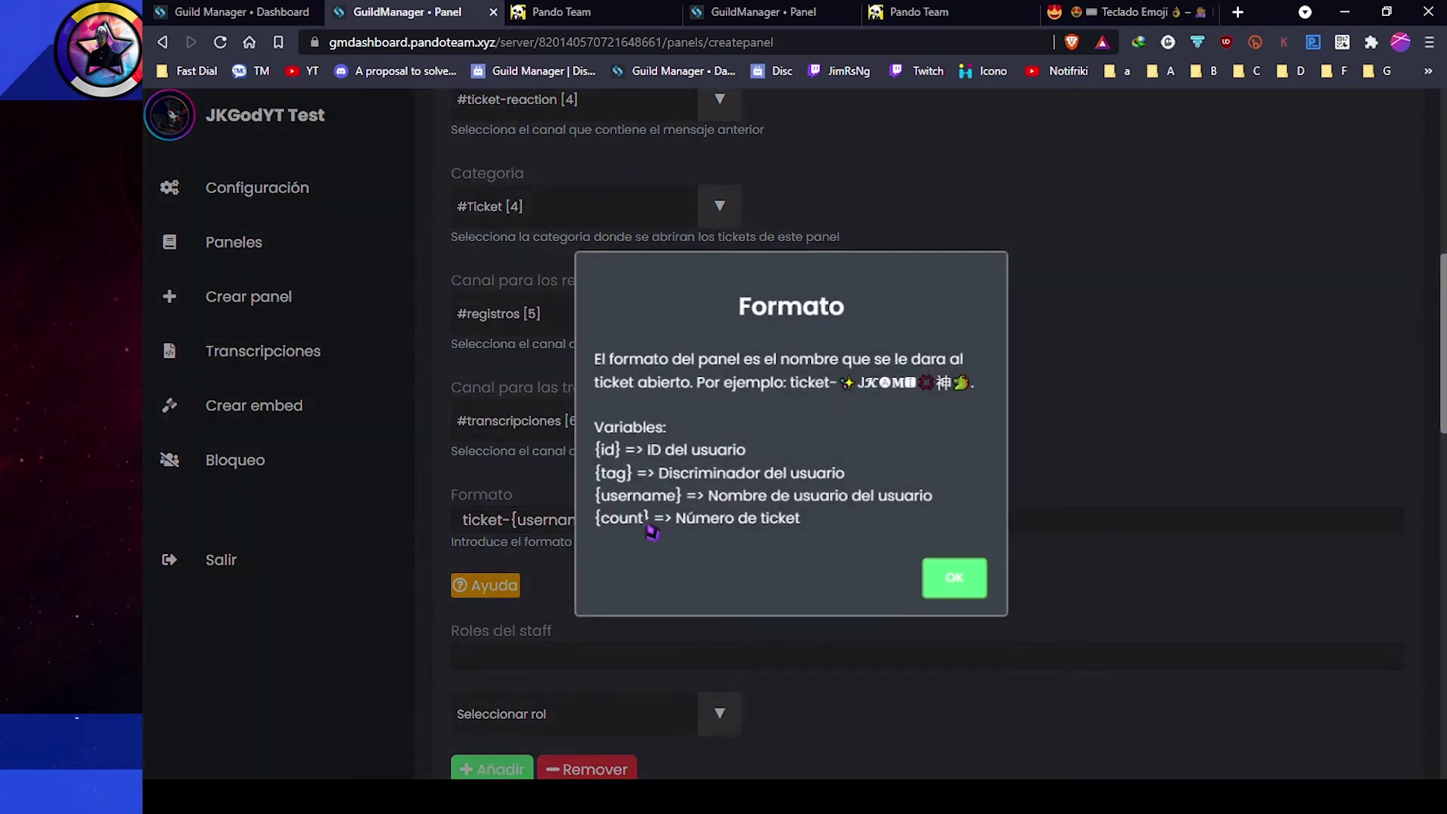
{"action": "mouse_move", "coordinate": [596, 518]}
{"action": "left_mouse_down"}
{"action": "mouse_move", "coordinate": [668, 521]}
{"action": "mouse_move", "coordinate": [596, 520]}
{"action": "left_mouse_up"}
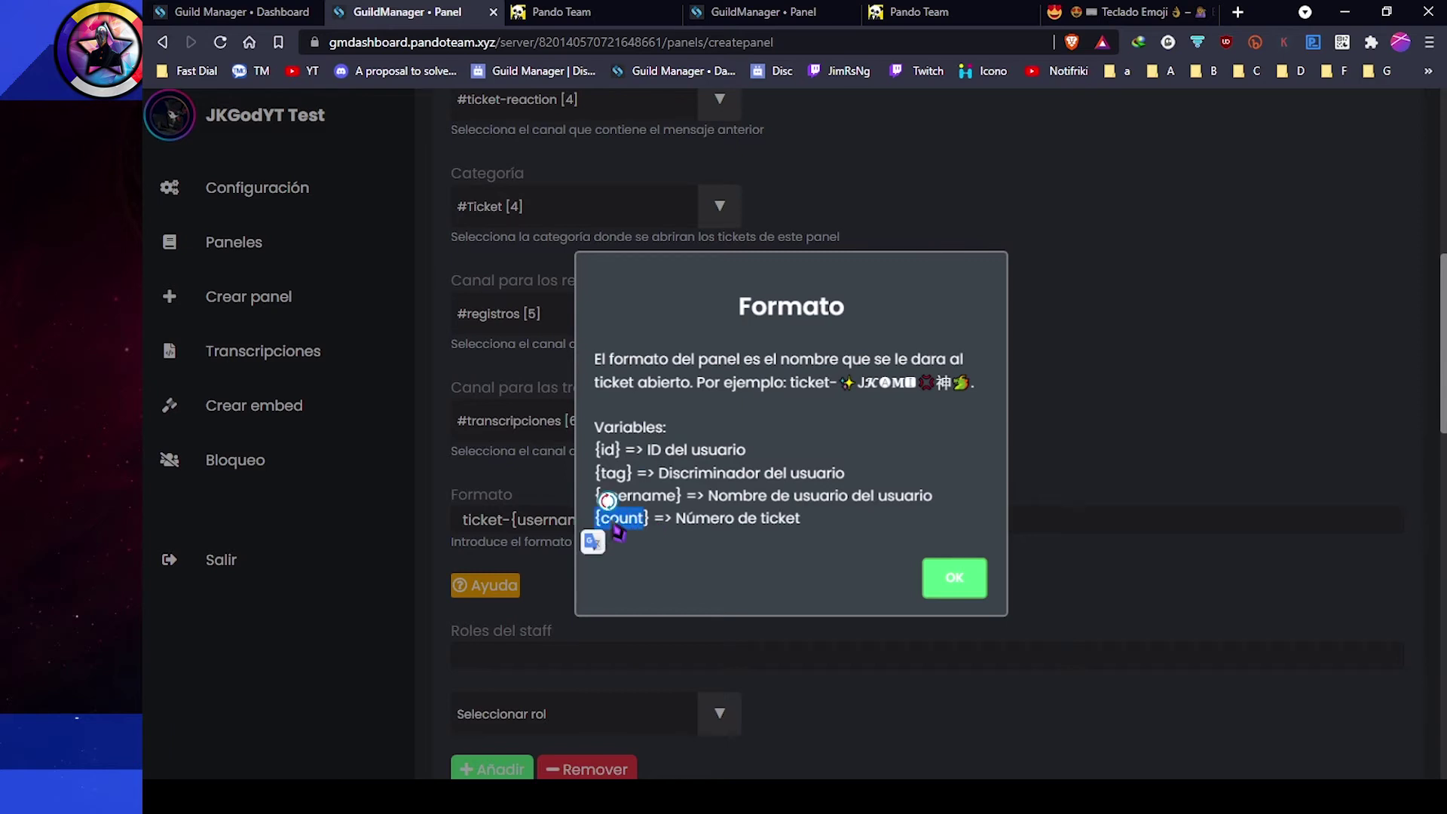
{"action": "right_click", "coordinate": [617, 523]}
{"action": "left_click", "coordinate": [654, 532]}
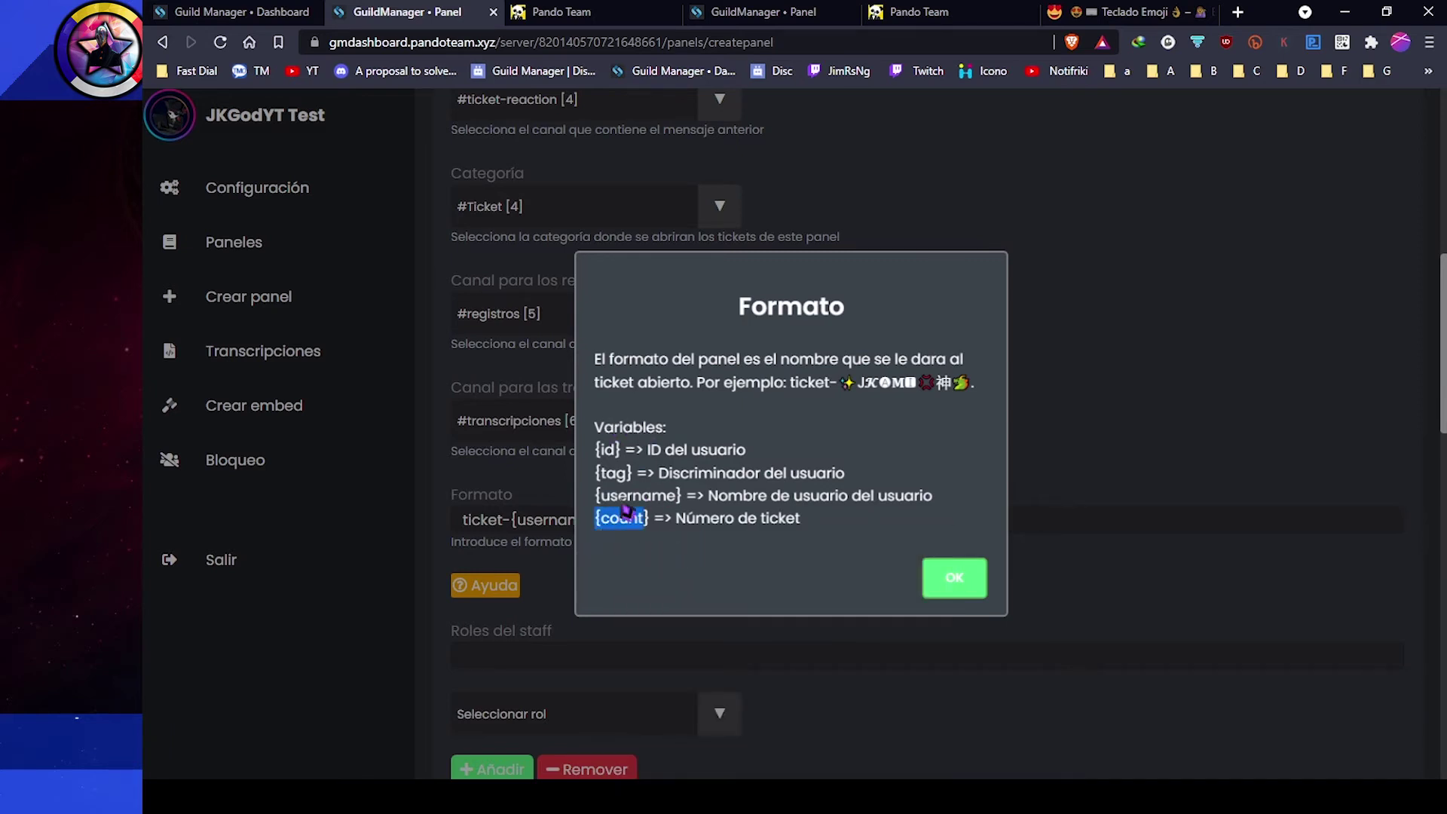
Step: Close the format help and append {count} to the format so it reads ticket-{username}{count}
{"action": "left_click", "coordinate": [947, 591]}
{"action": "left_click", "coordinate": [623, 528]}
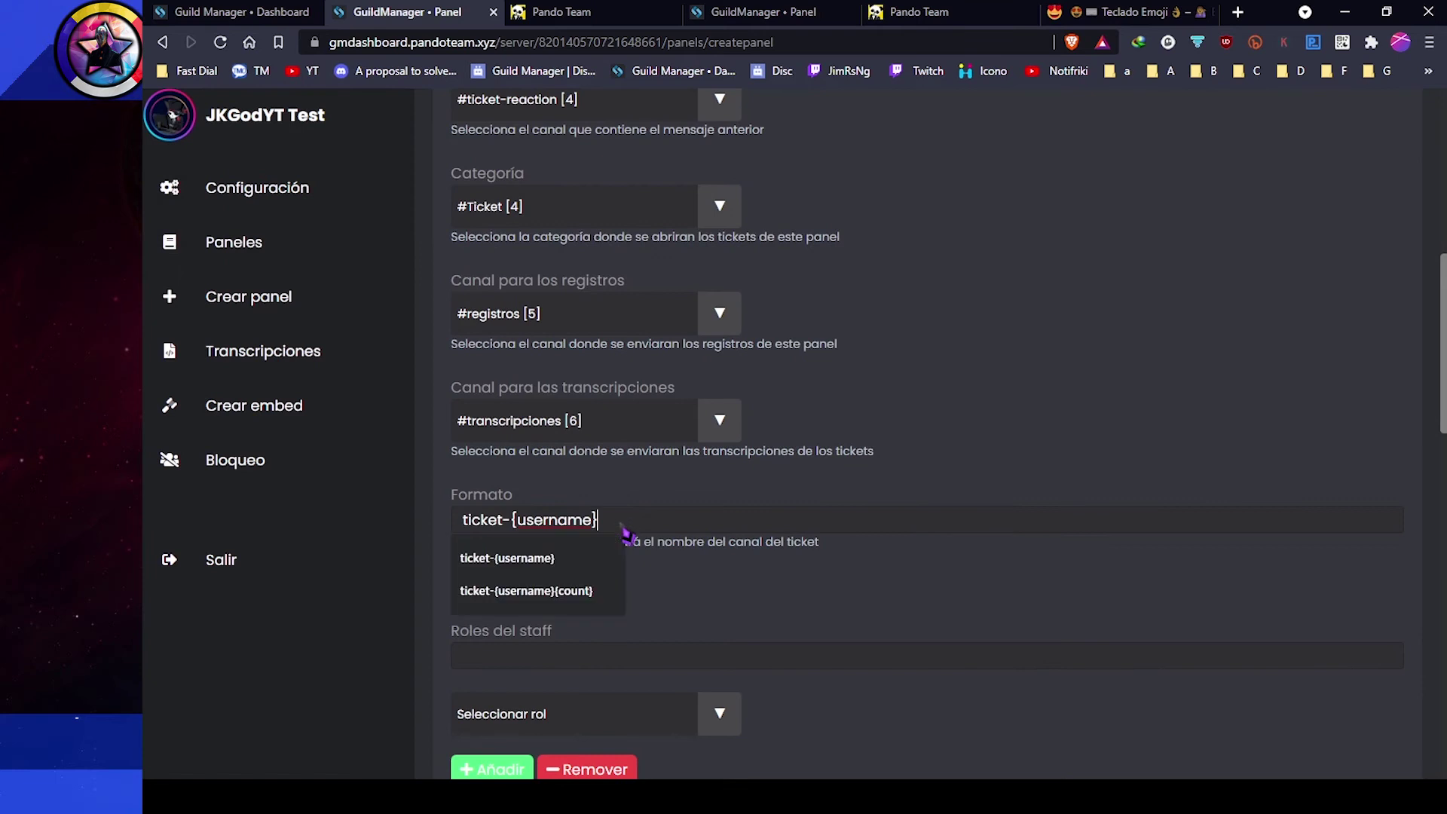
{"action": "key", "text": "ctrl+v"}
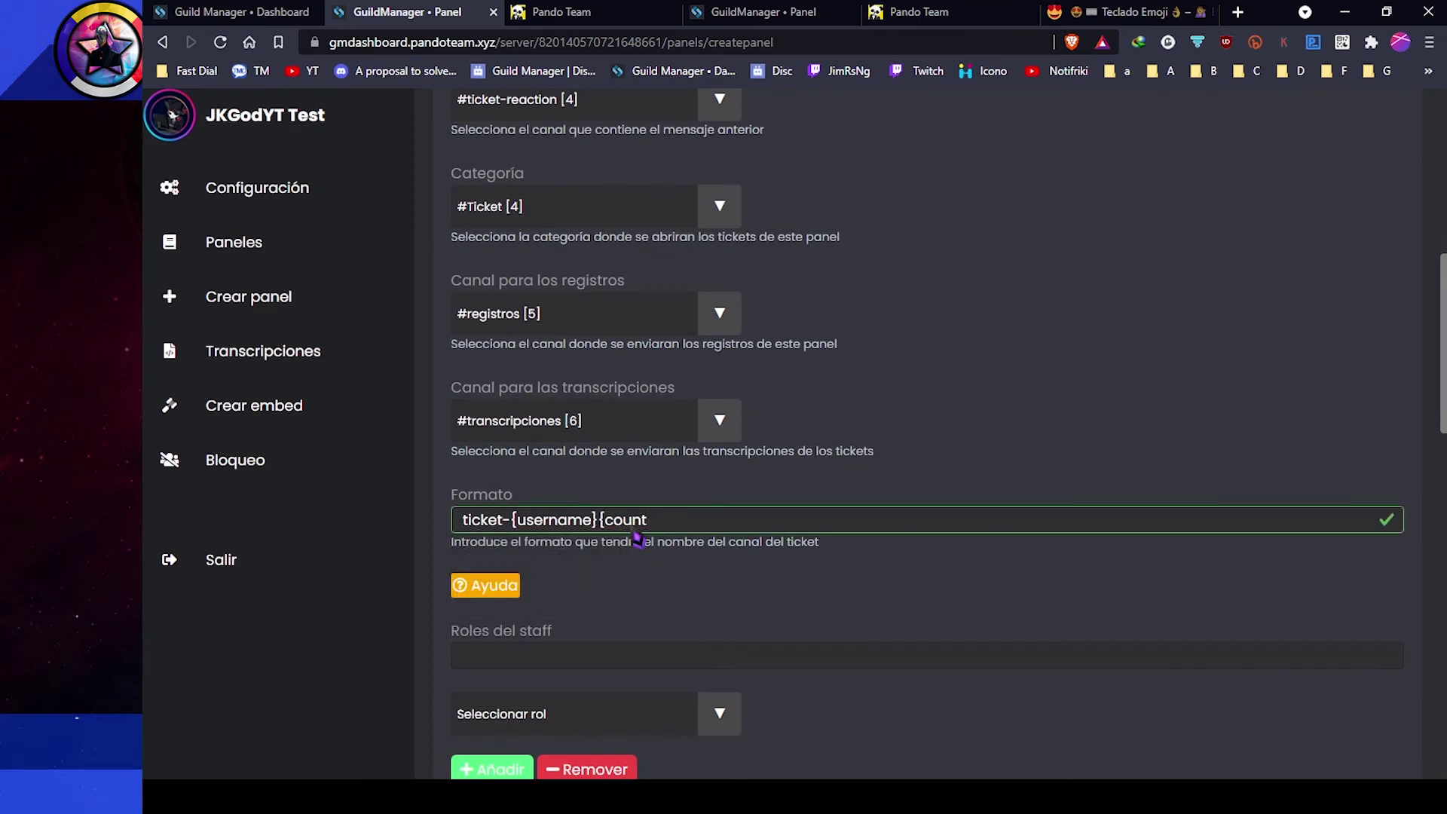
{"action": "type", "text": "}"}
{"action": "left_click", "coordinate": [603, 558]}
Step: Add the OWNER role to the panel's staff roles
{"action": "scroll", "coordinate": [645, 609], "scroll_direction": "down", "scroll_amount": 3}
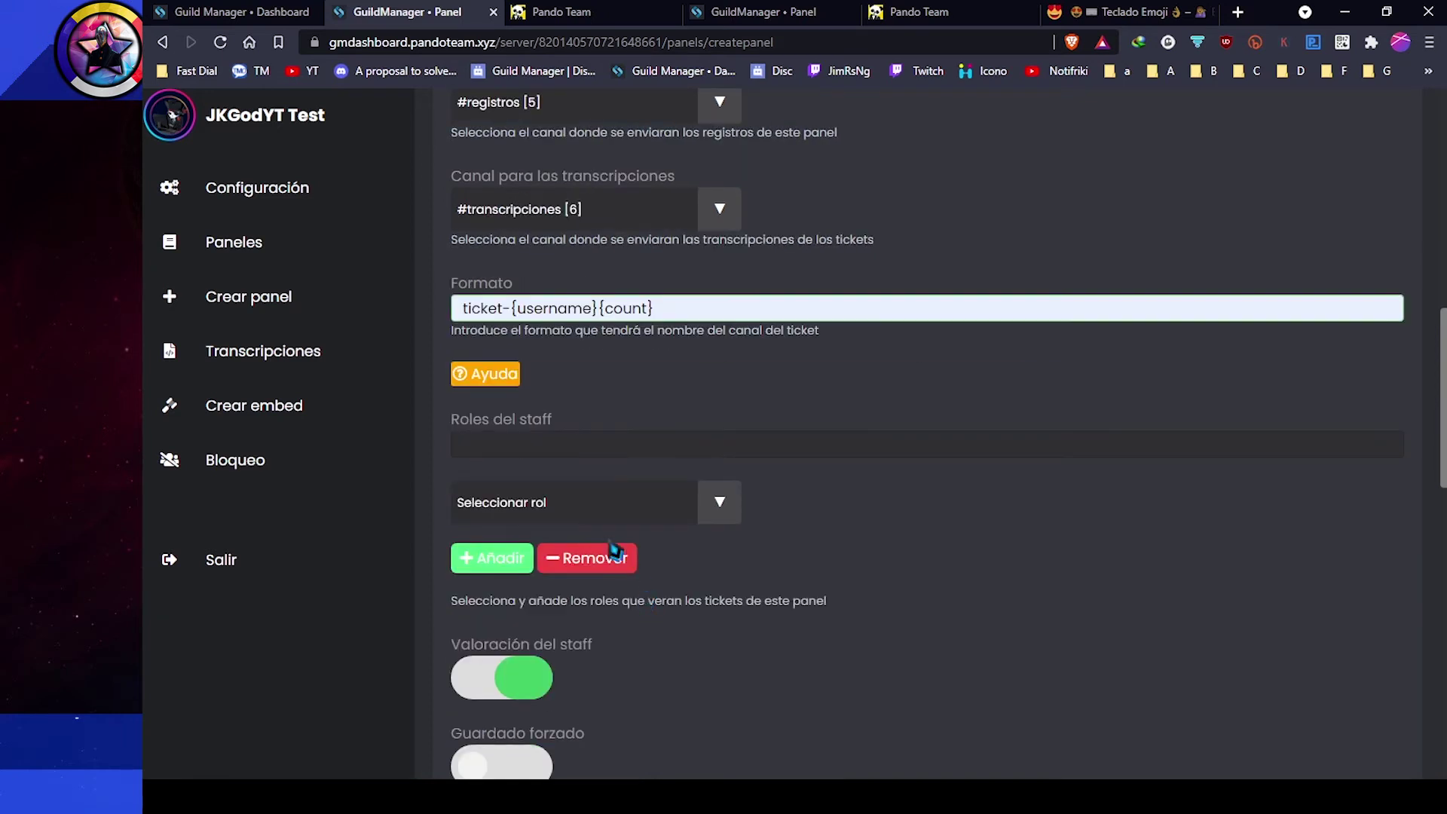
{"action": "left_click", "coordinate": [592, 506]}
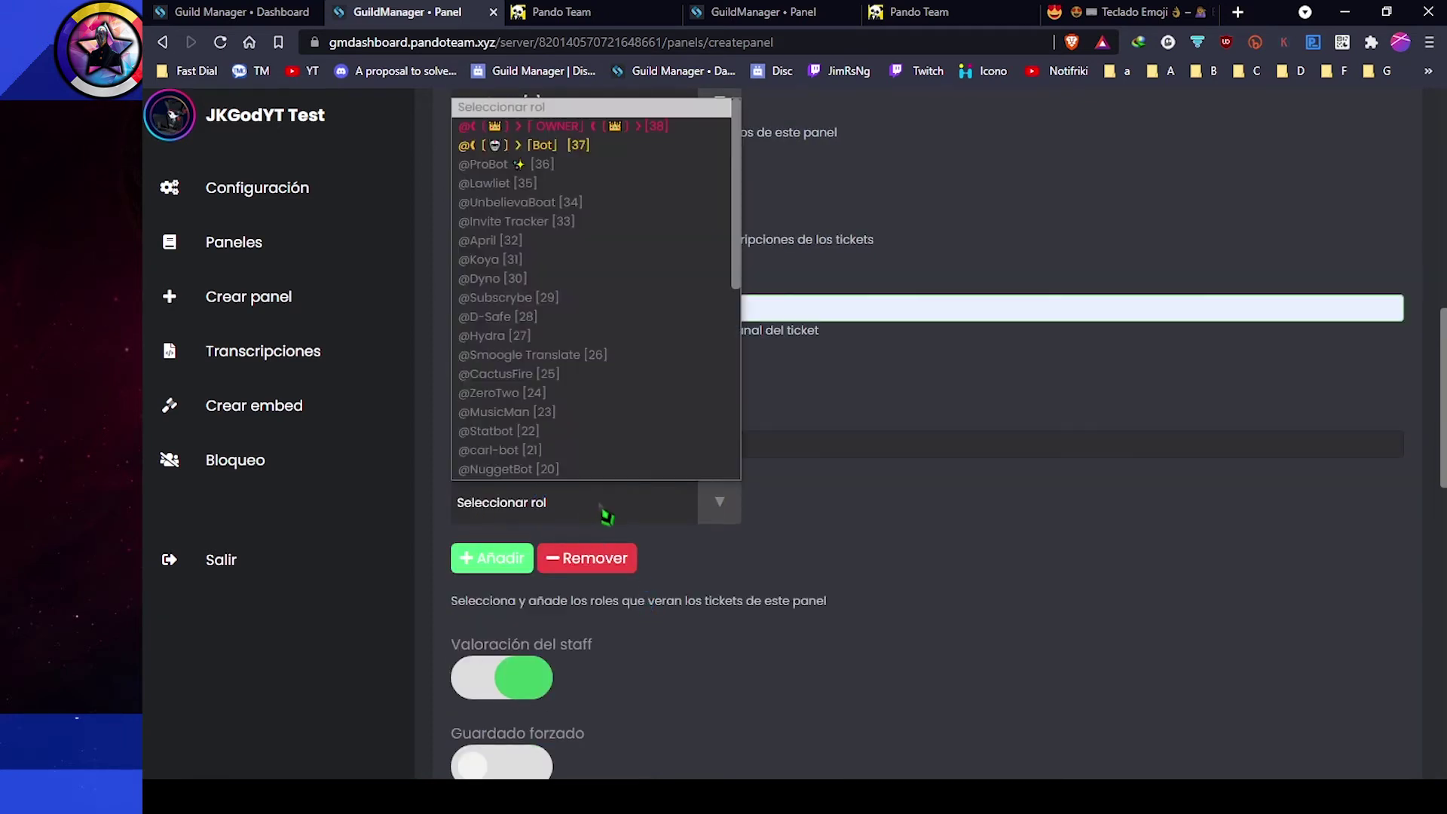
{"action": "left_click", "coordinate": [577, 128]}
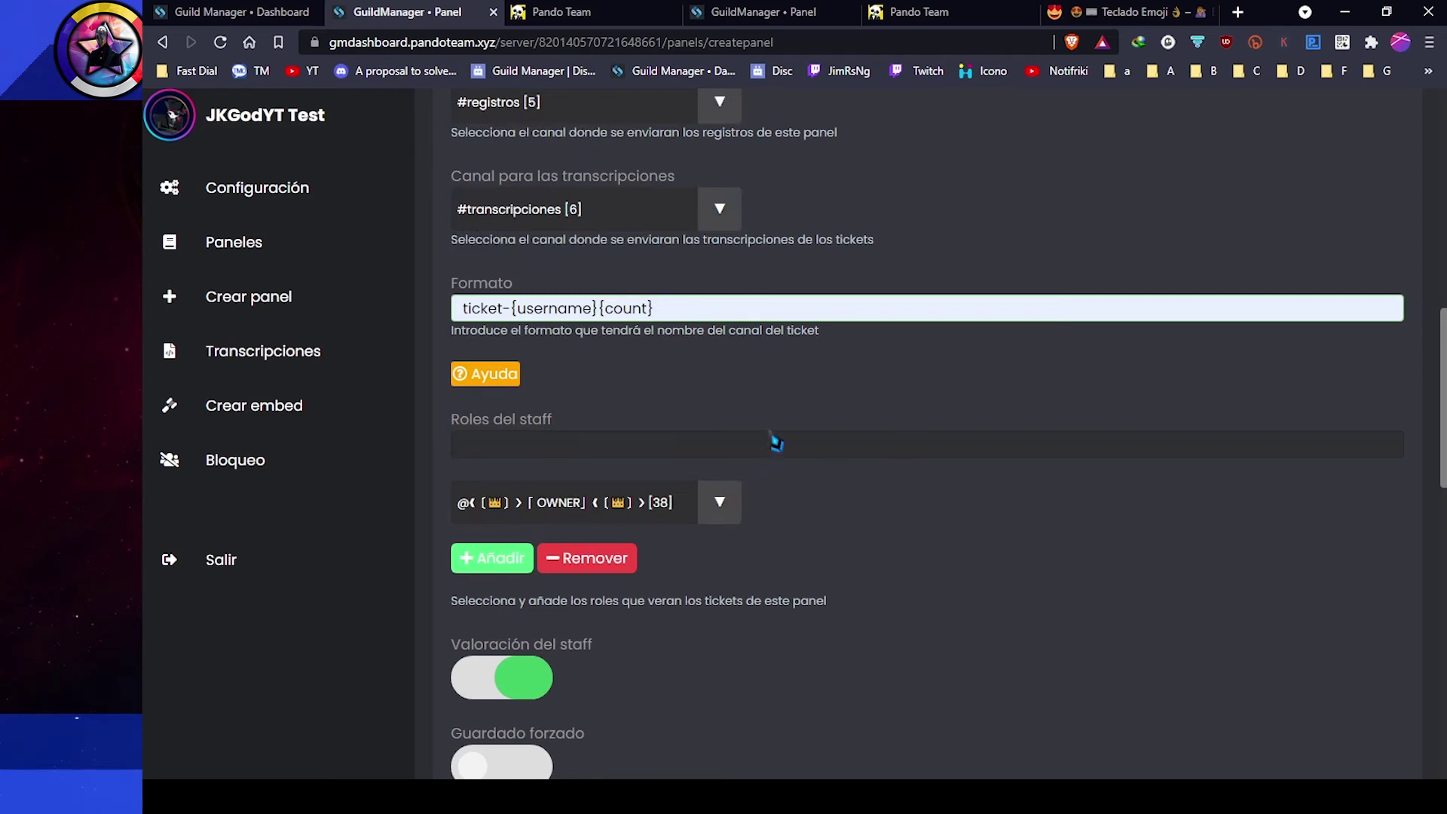
{"action": "left_click", "coordinate": [499, 559]}
Step: Enable forced saving (Guardado forzado) and ticket claiming (Reclamación del ticket) for the panel
{"action": "scroll", "coordinate": [705, 565], "scroll_direction": "down", "scroll_amount": 3}
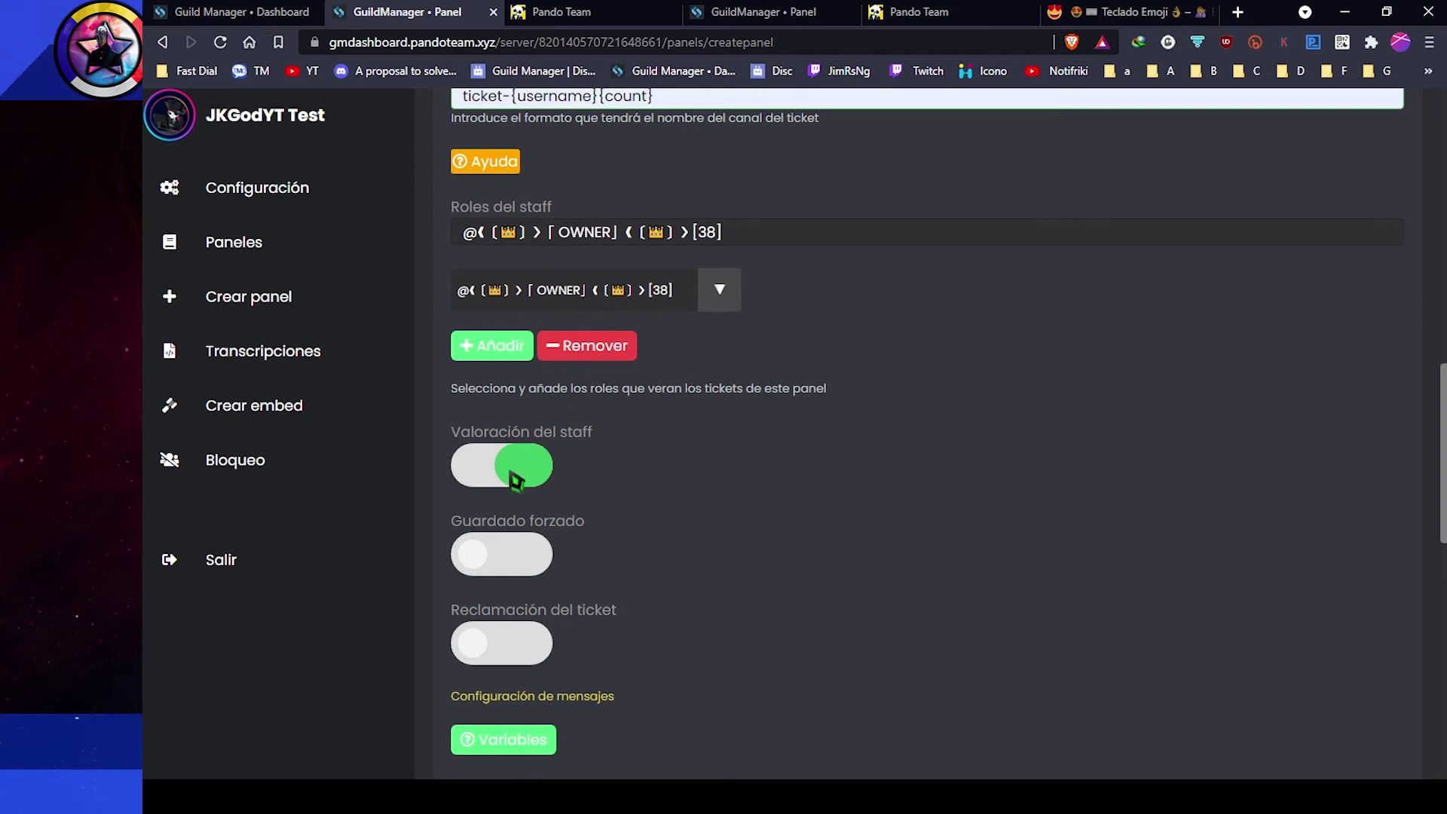
{"action": "scroll", "coordinate": [643, 533], "scroll_direction": "down", "scroll_amount": 3}
{"action": "left_click", "coordinate": [479, 351]}
{"action": "left_click", "coordinate": [510, 441]}
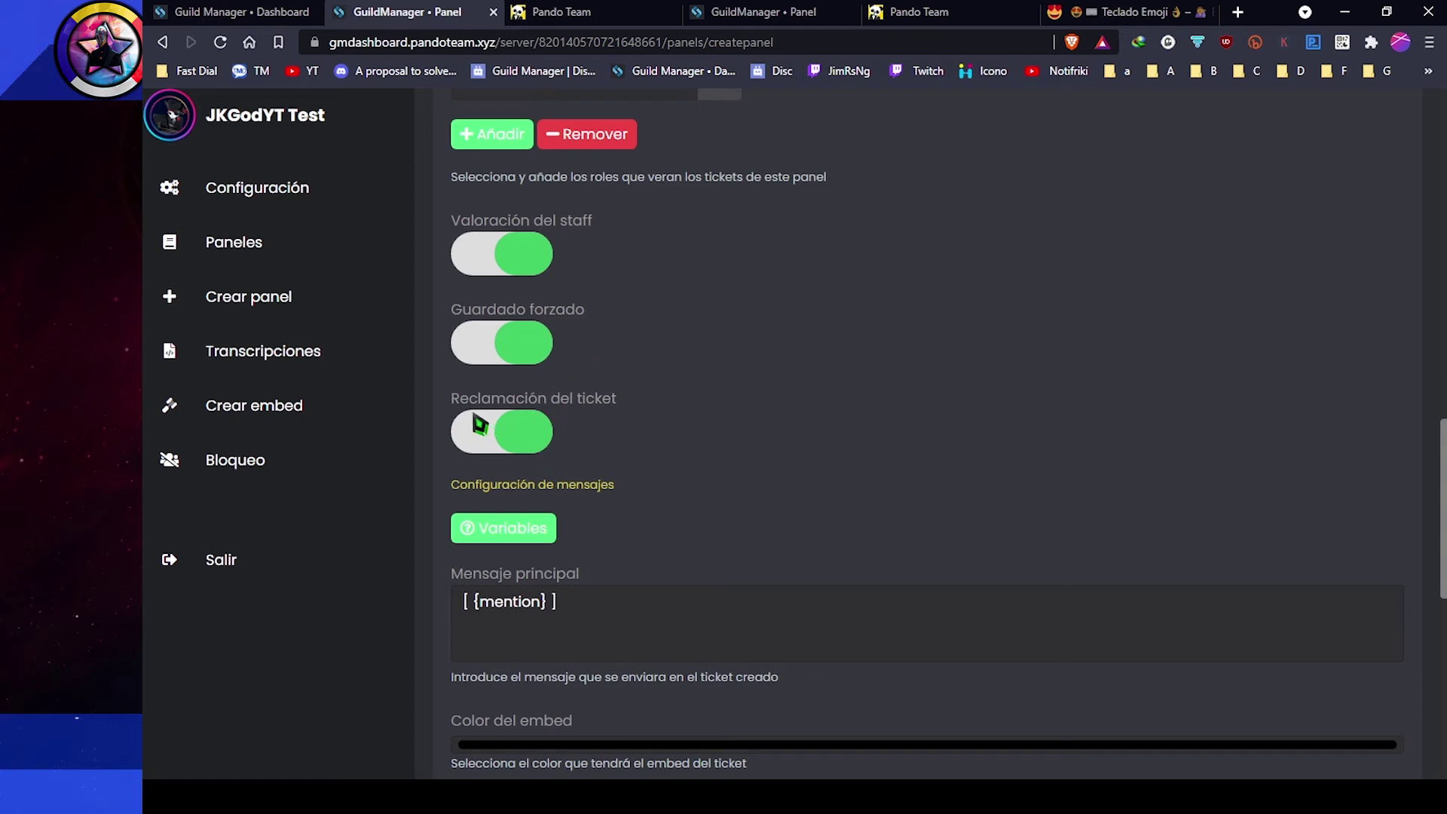
Step: Set the ticket embed's color to dark blue, leaving the main message as [ {mention} ]
{"action": "scroll", "coordinate": [607, 424], "scroll_direction": "down", "scroll_amount": 5}
{"action": "scroll", "coordinate": [556, 410], "scroll_direction": "up", "scroll_amount": 2}
{"action": "key", "text": "ctrl+a"}
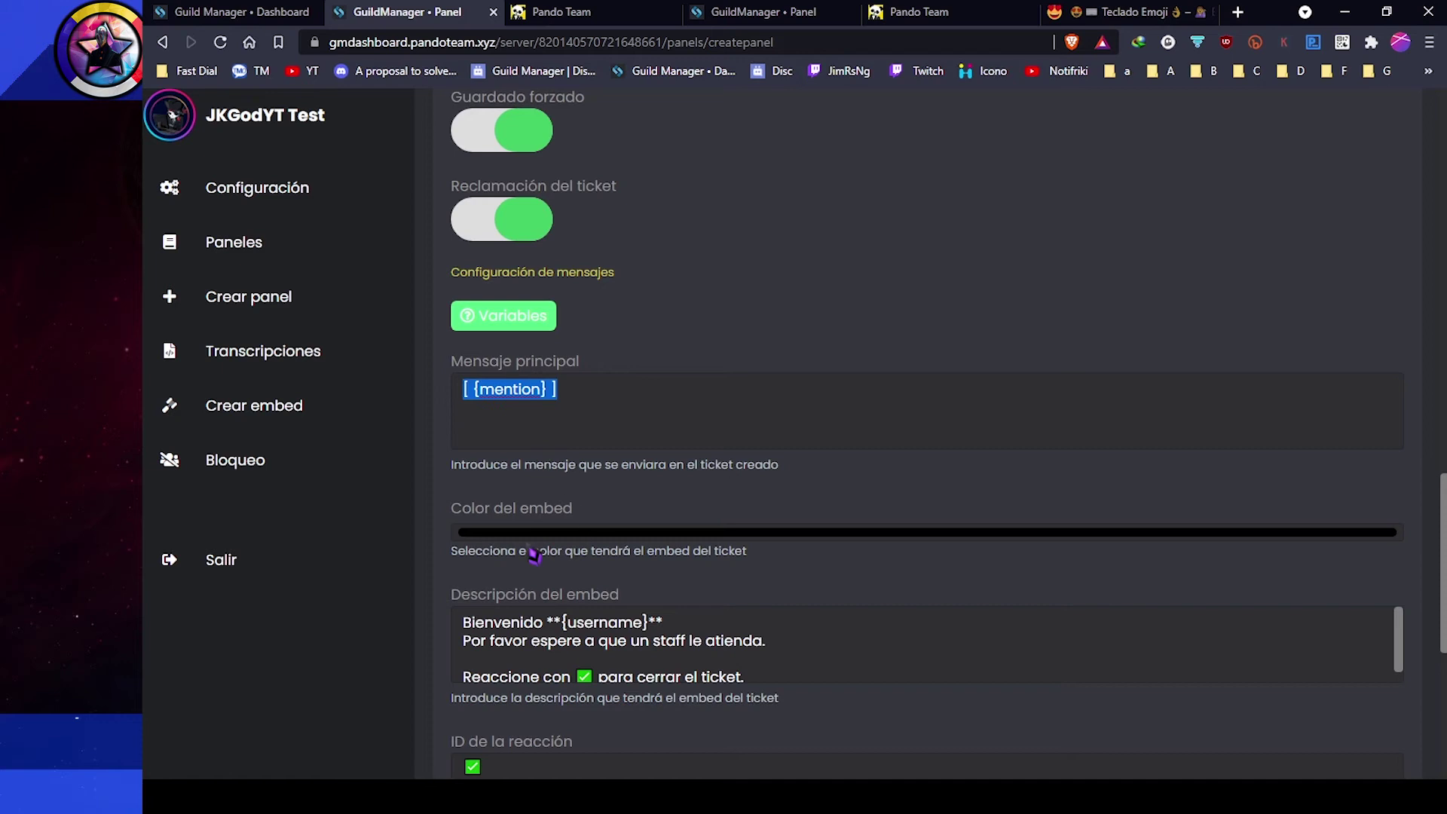
{"action": "left_click", "coordinate": [551, 533]}
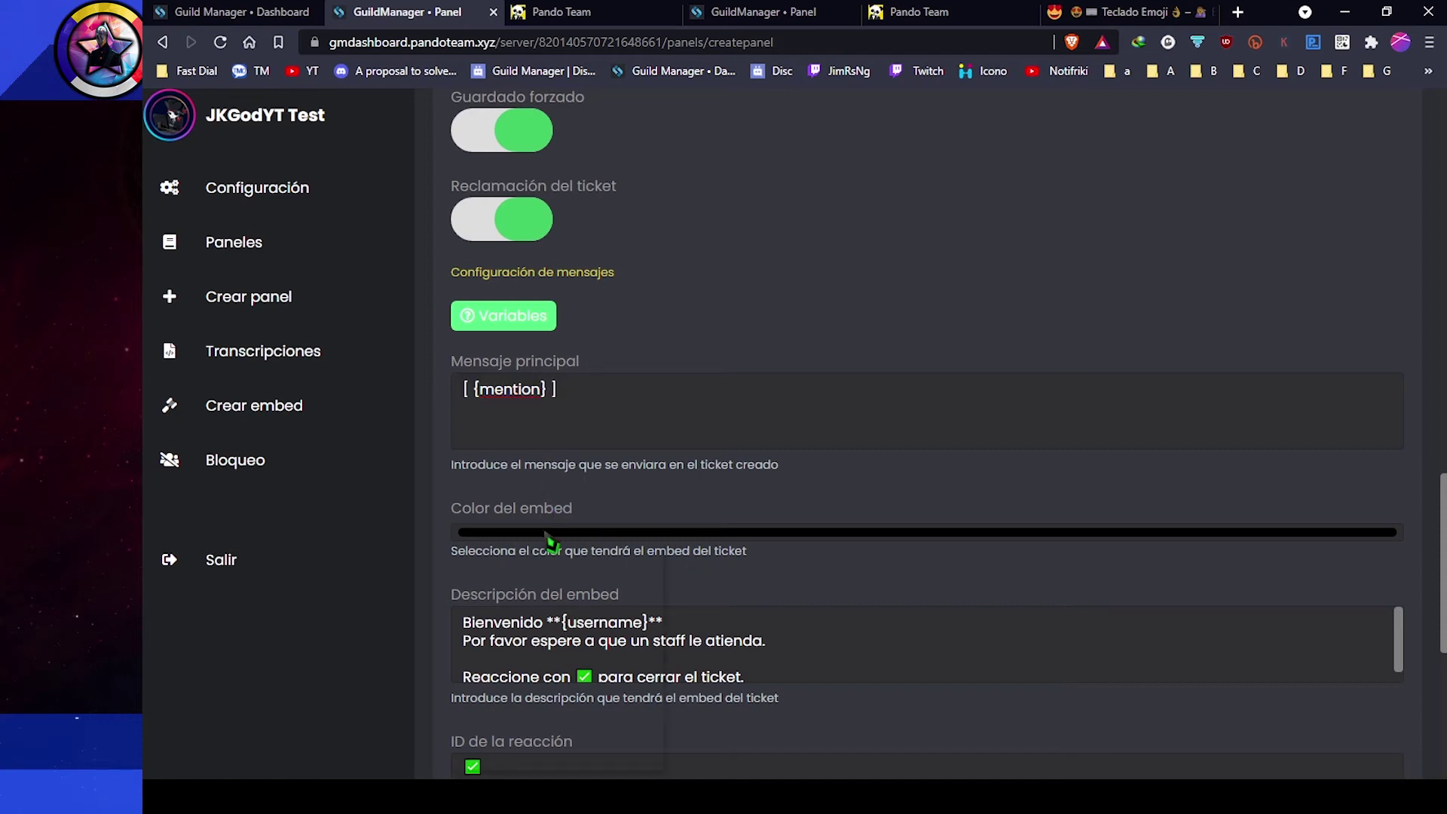
{"action": "left_click_drag", "start_coordinate": [640, 575], "coordinate": [736, 530]}
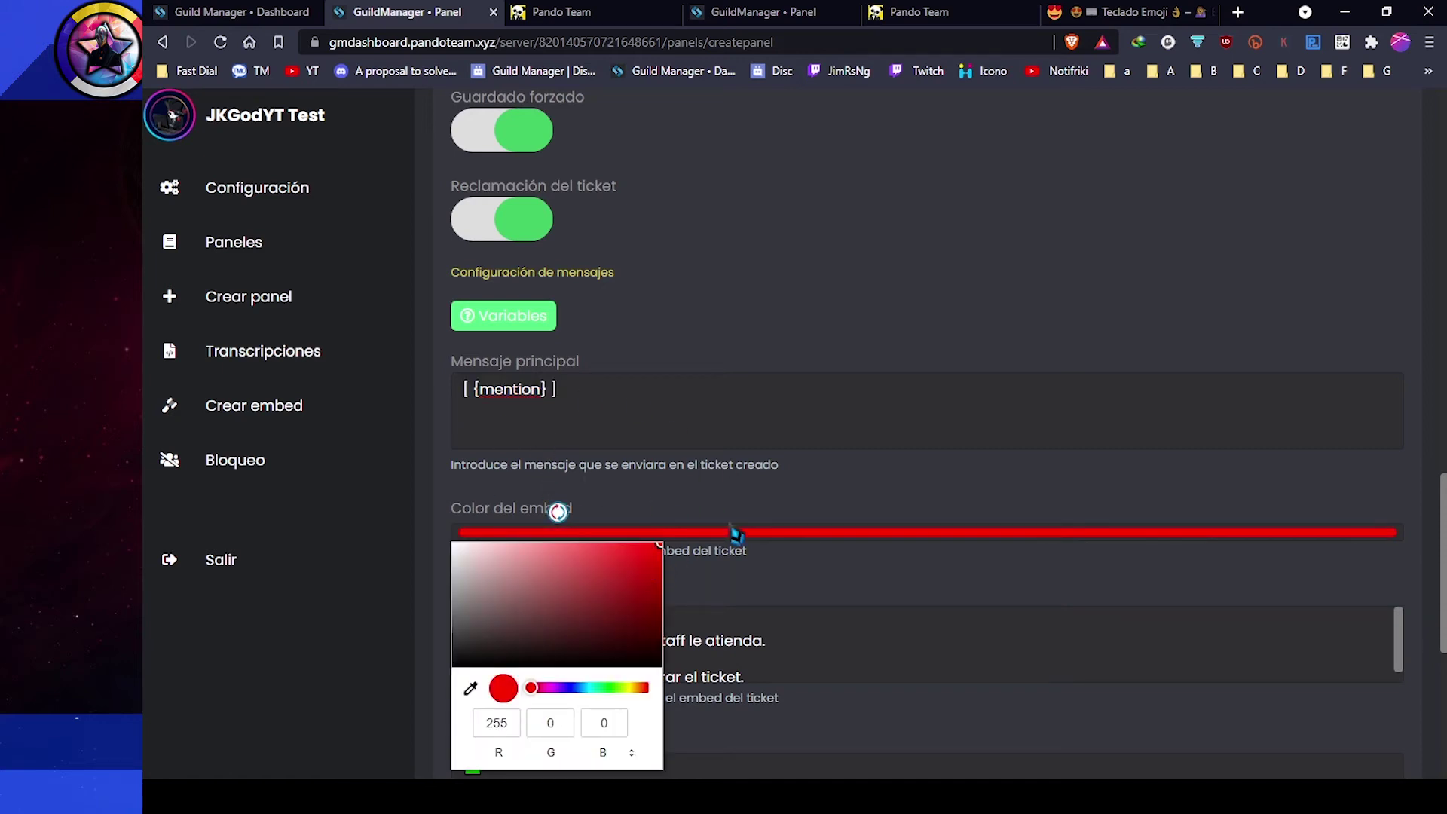
{"action": "left_click_drag", "start_coordinate": [611, 623], "coordinate": [739, 617]}
{"action": "left_click_drag", "start_coordinate": [572, 688], "coordinate": [569, 687]}
{"action": "left_click", "coordinate": [719, 597]}
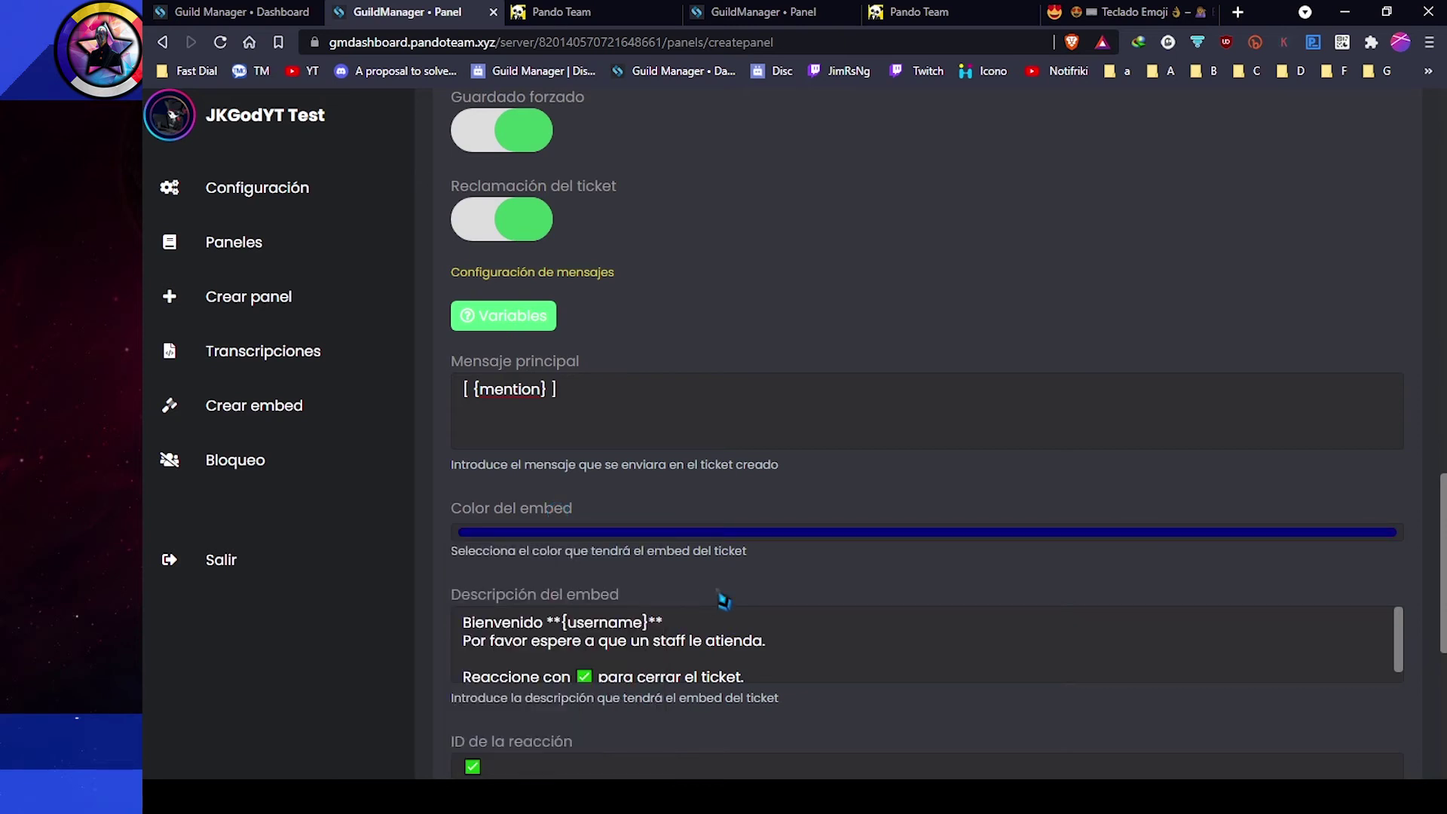
Step: Review the ticket embed's description and closing reaction, then switch to emojikeyboard.top and add and copy the no-entry emoji
{"action": "scroll", "coordinate": [721, 595], "scroll_direction": "down", "scroll_amount": 3}
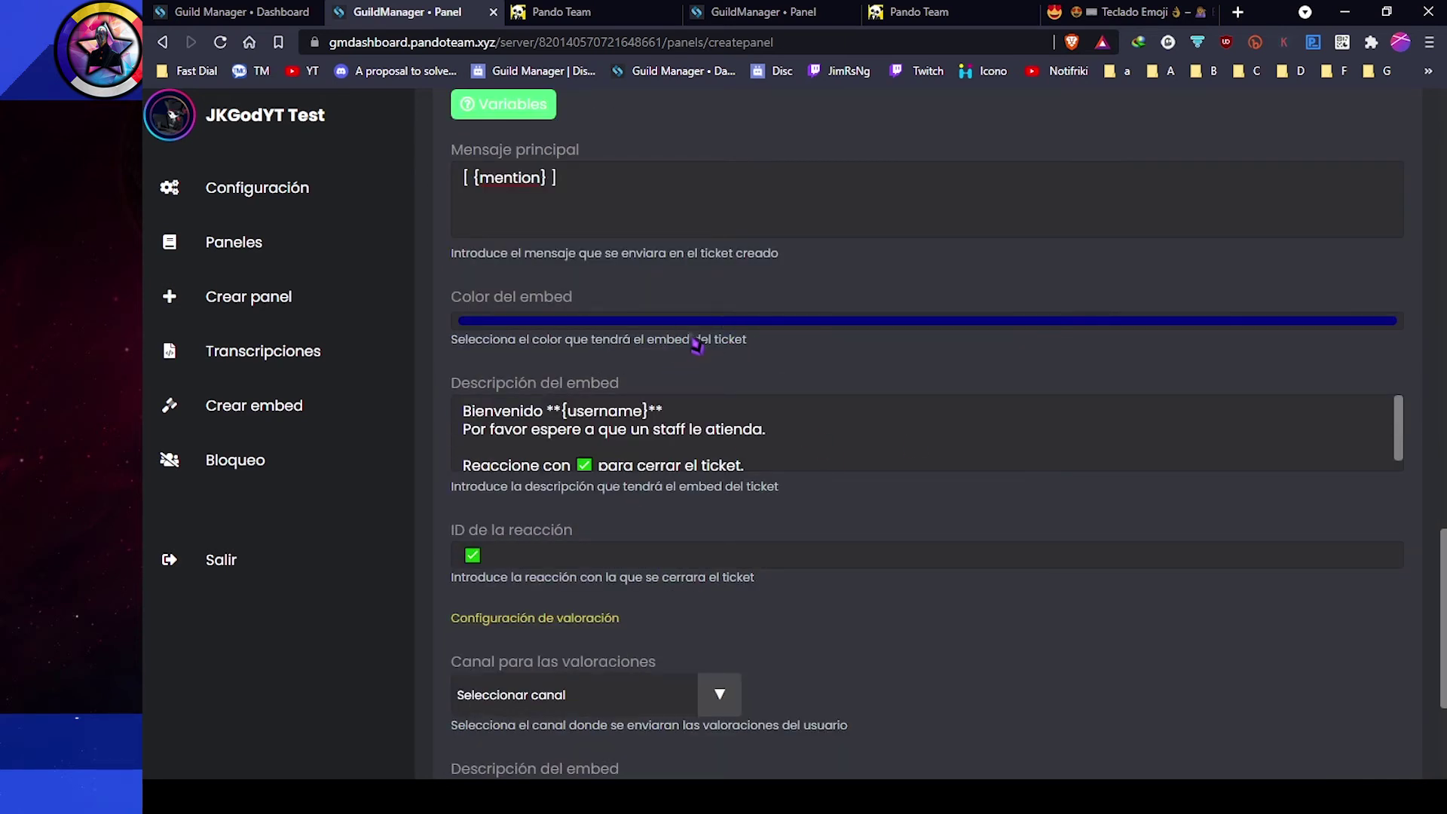
{"action": "left_click_drag", "start_coordinate": [466, 410], "coordinate": [808, 475]}
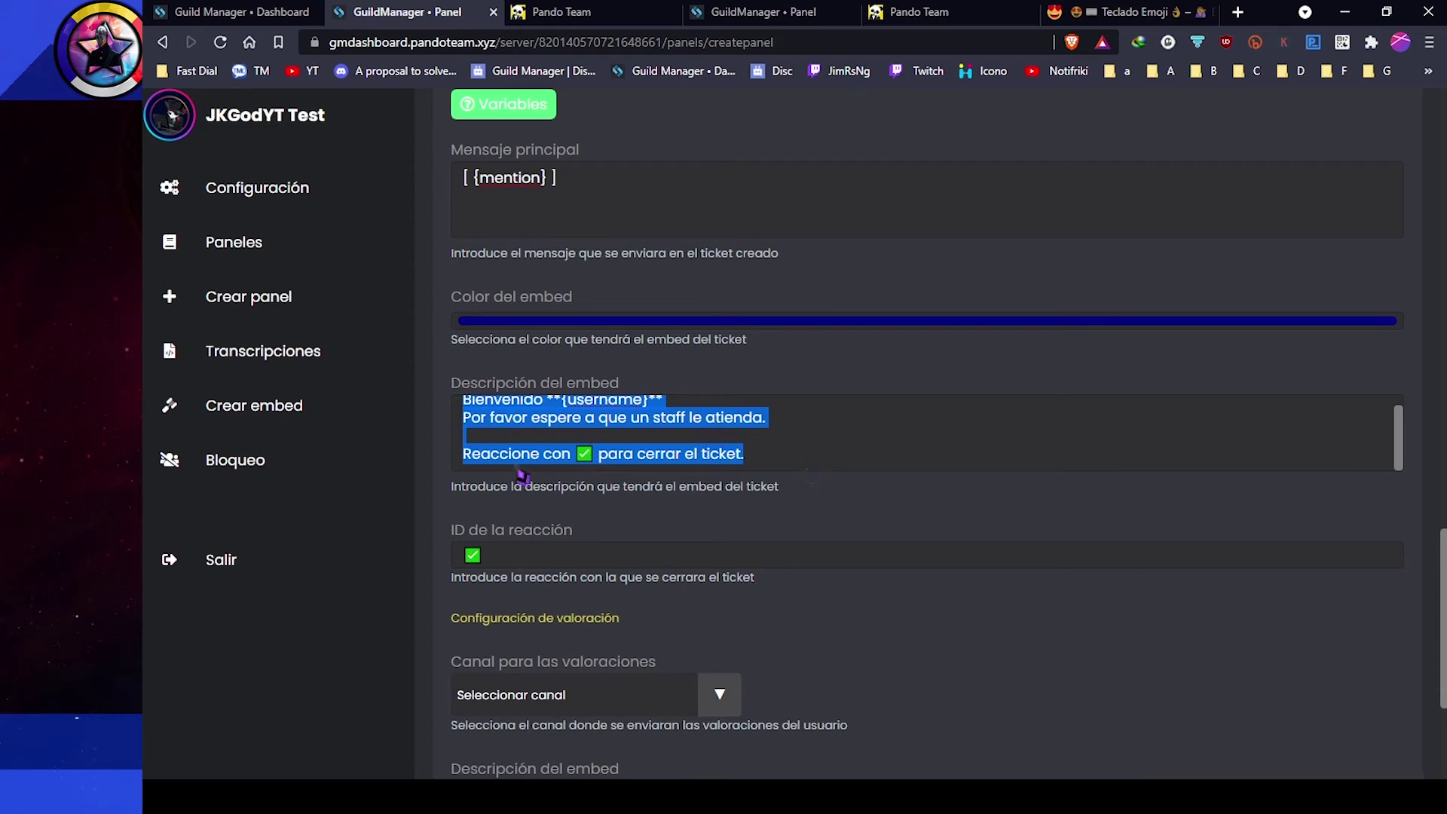
{"action": "left_click", "coordinate": [591, 457]}
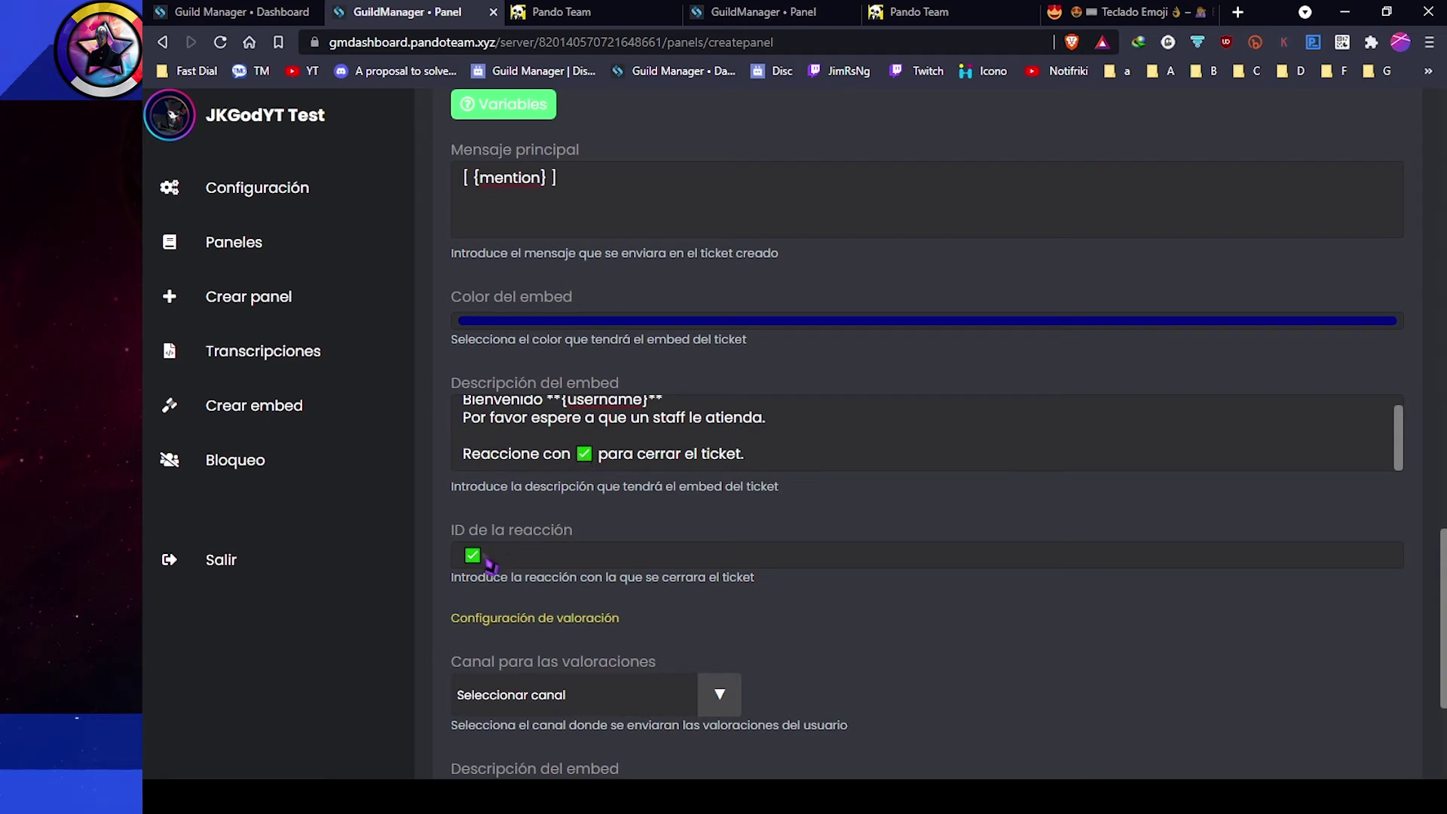
{"action": "left_click", "coordinate": [469, 534]}
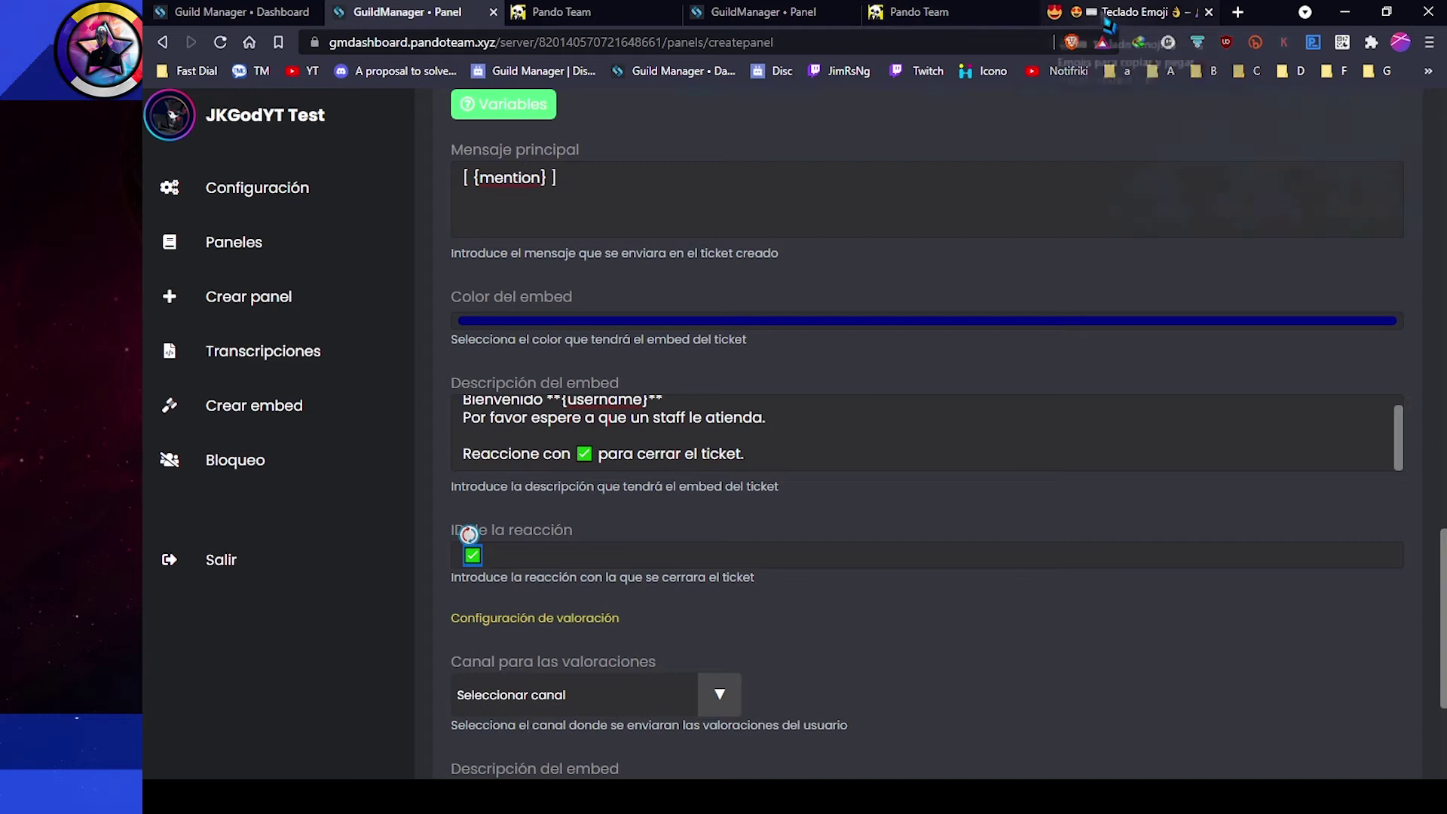
{"action": "left_click", "coordinate": [1108, 23]}
{"action": "scroll", "coordinate": [814, 339], "scroll_direction": "down", "scroll_amount": 3}
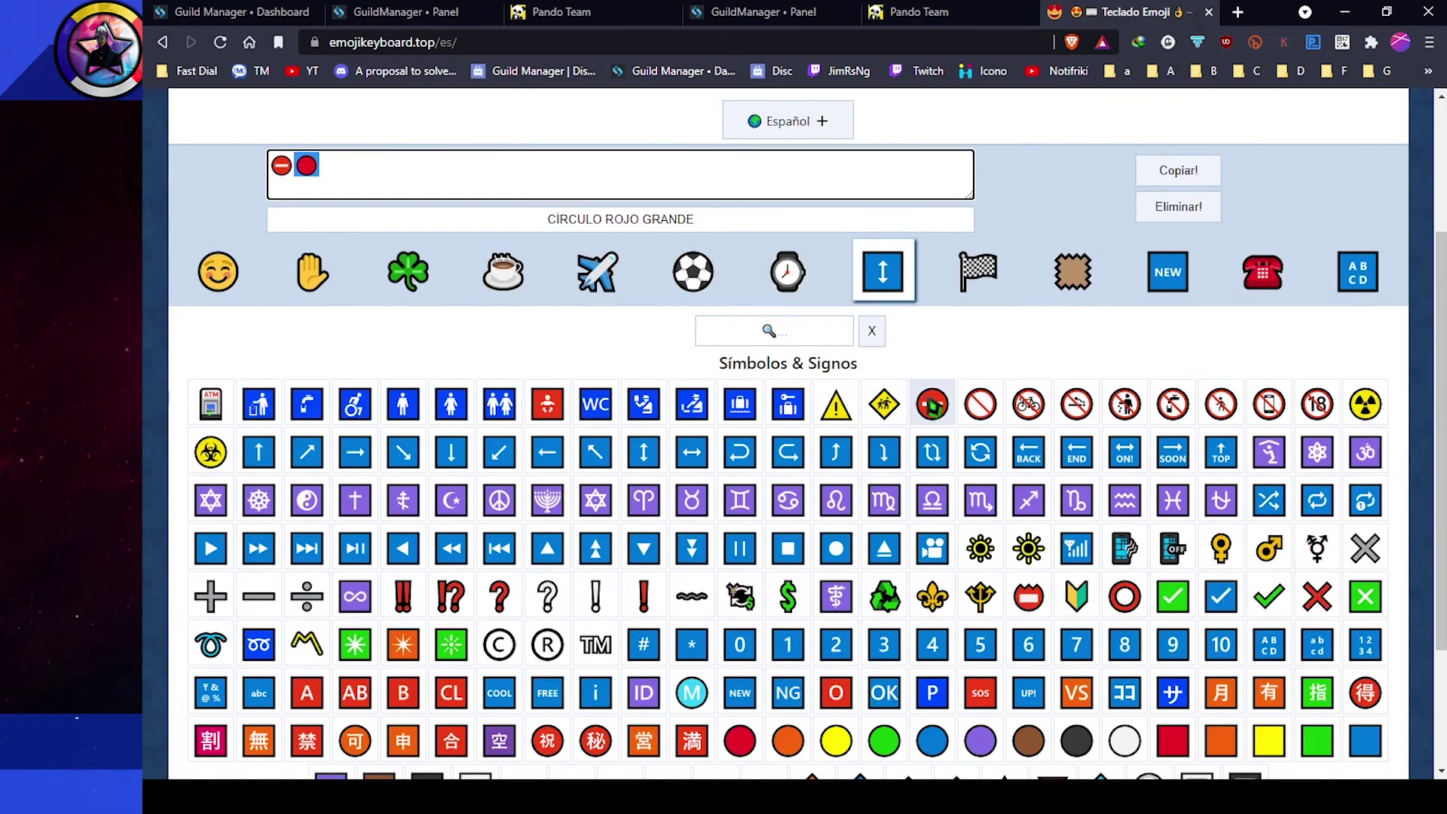
{"action": "left_click", "coordinate": [933, 404]}
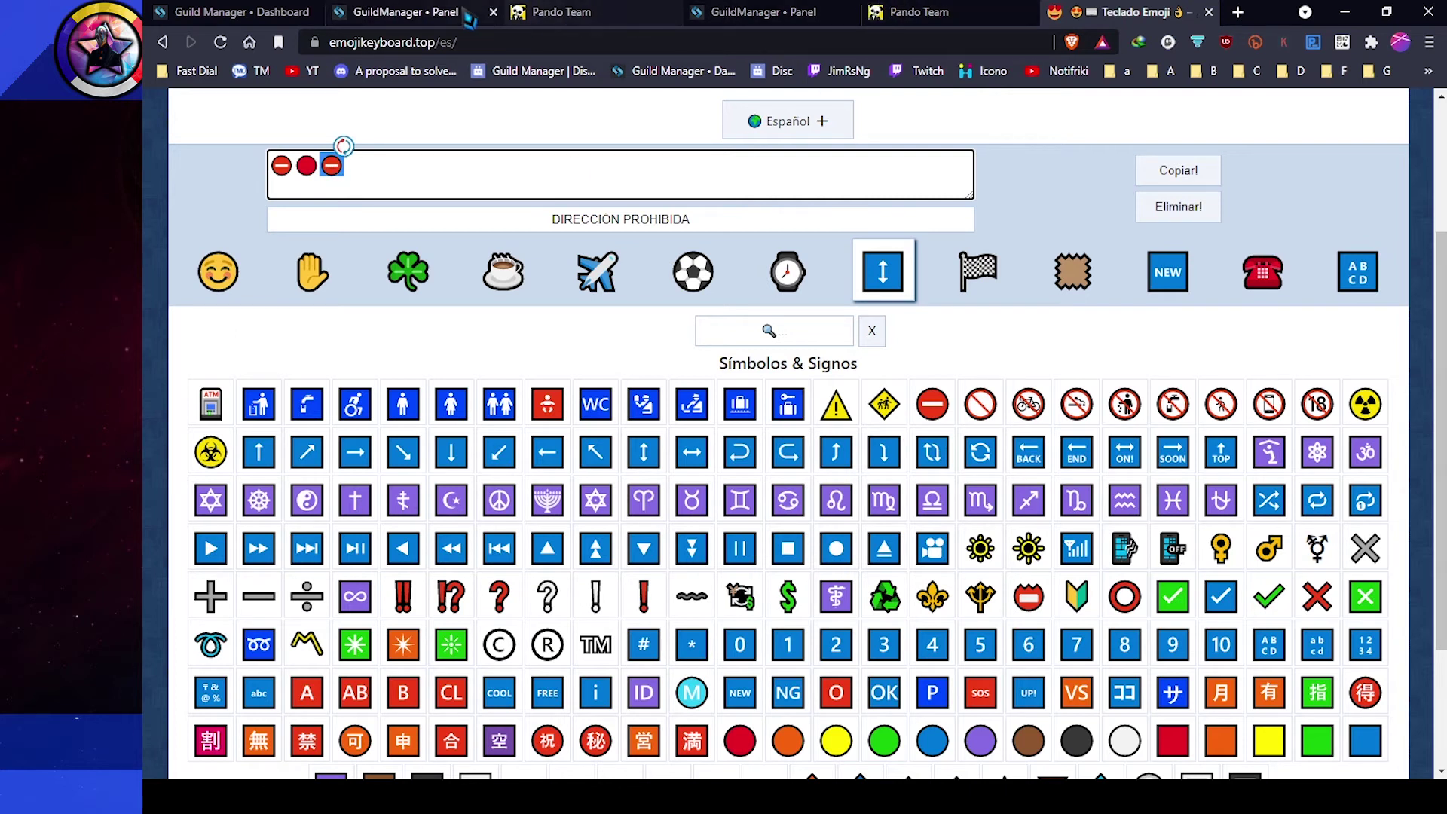
Step: Return to the panel form and replace the check mark with ⛔ in the closing reaction ID and the ticket embed's description
{"action": "left_click", "coordinate": [418, 14]}
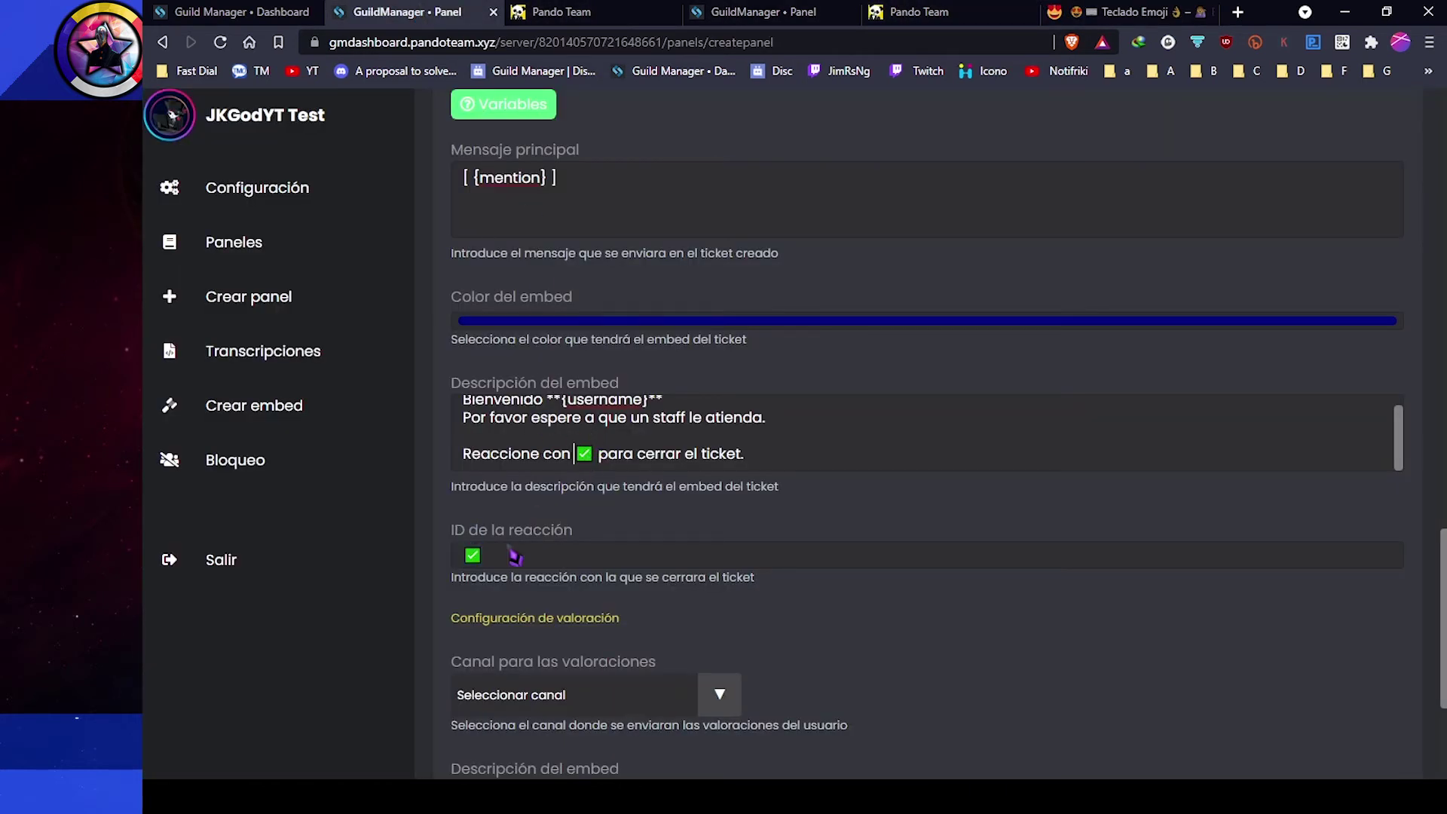
{"action": "left_click", "coordinate": [454, 555]}
{"action": "key", "text": "ctrl+a"}
{"action": "type", "text": "⛔"}
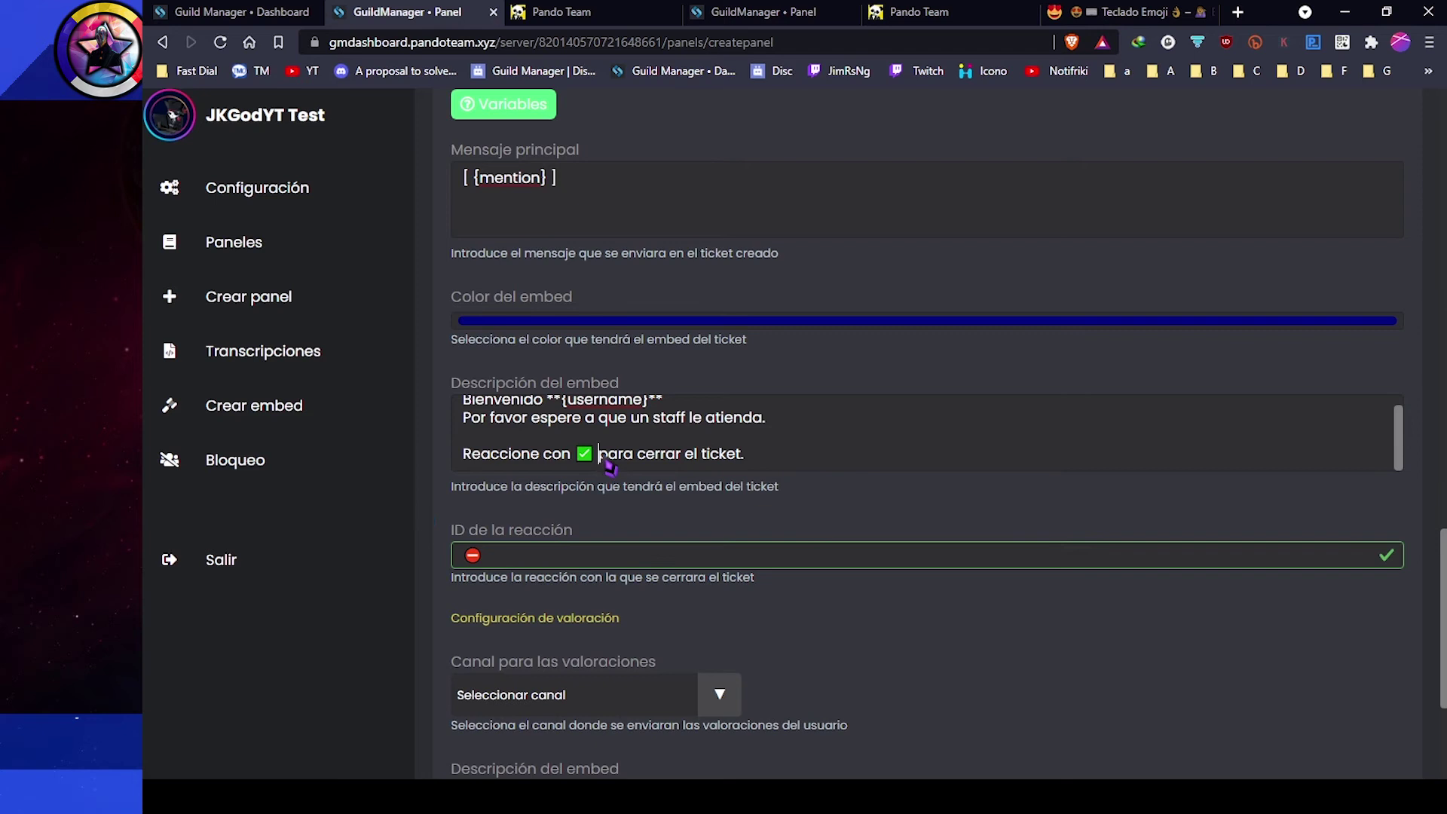
{"action": "left_click_drag", "start_coordinate": [596, 455], "coordinate": [576, 454]}
{"action": "type", "text": "⛔"}
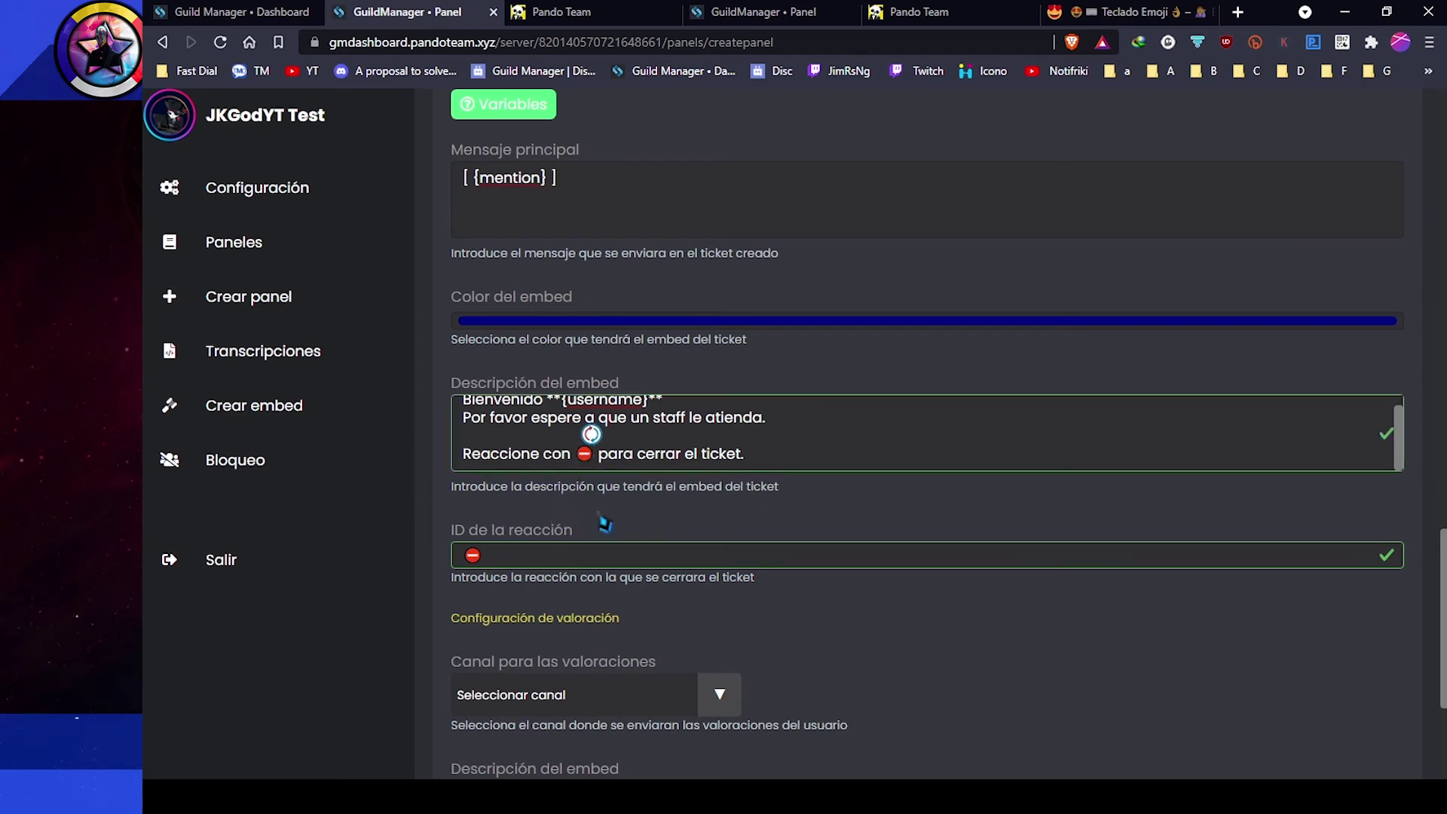
Step: Set the channel for user ratings to #valoraciones
{"action": "scroll", "coordinate": [603, 520], "scroll_direction": "down", "scroll_amount": 3}
{"action": "left_click", "coordinate": [576, 497]}
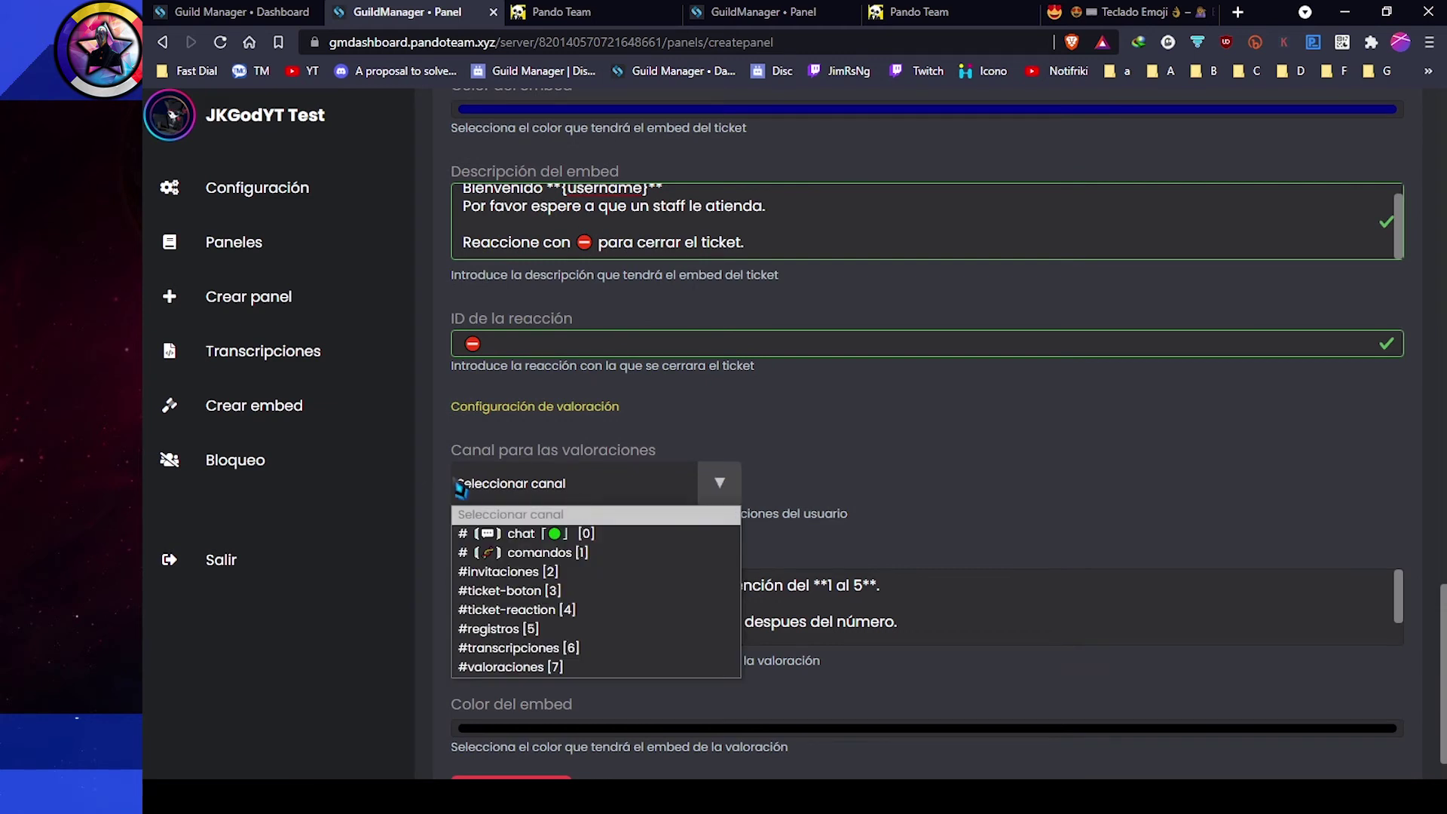
{"action": "left_click", "coordinate": [511, 666]}
Step: Examine the rating embed's description, including the 1 to 5 instruction and the example comment
{"action": "scroll", "coordinate": [650, 596], "scroll_direction": "down", "scroll_amount": 1}
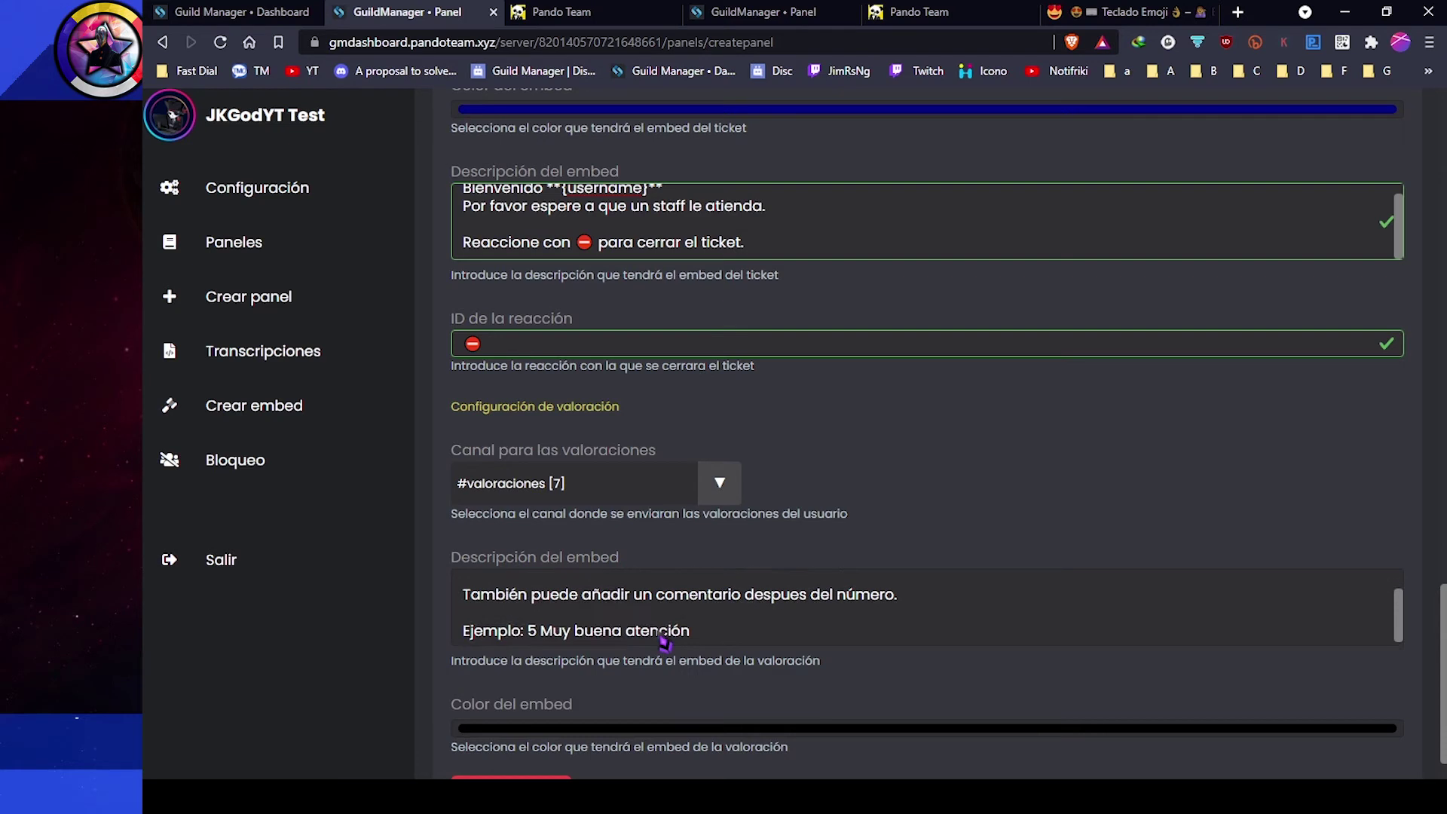
{"action": "scroll", "coordinate": [668, 641], "scroll_direction": "up", "scroll_amount": 1}
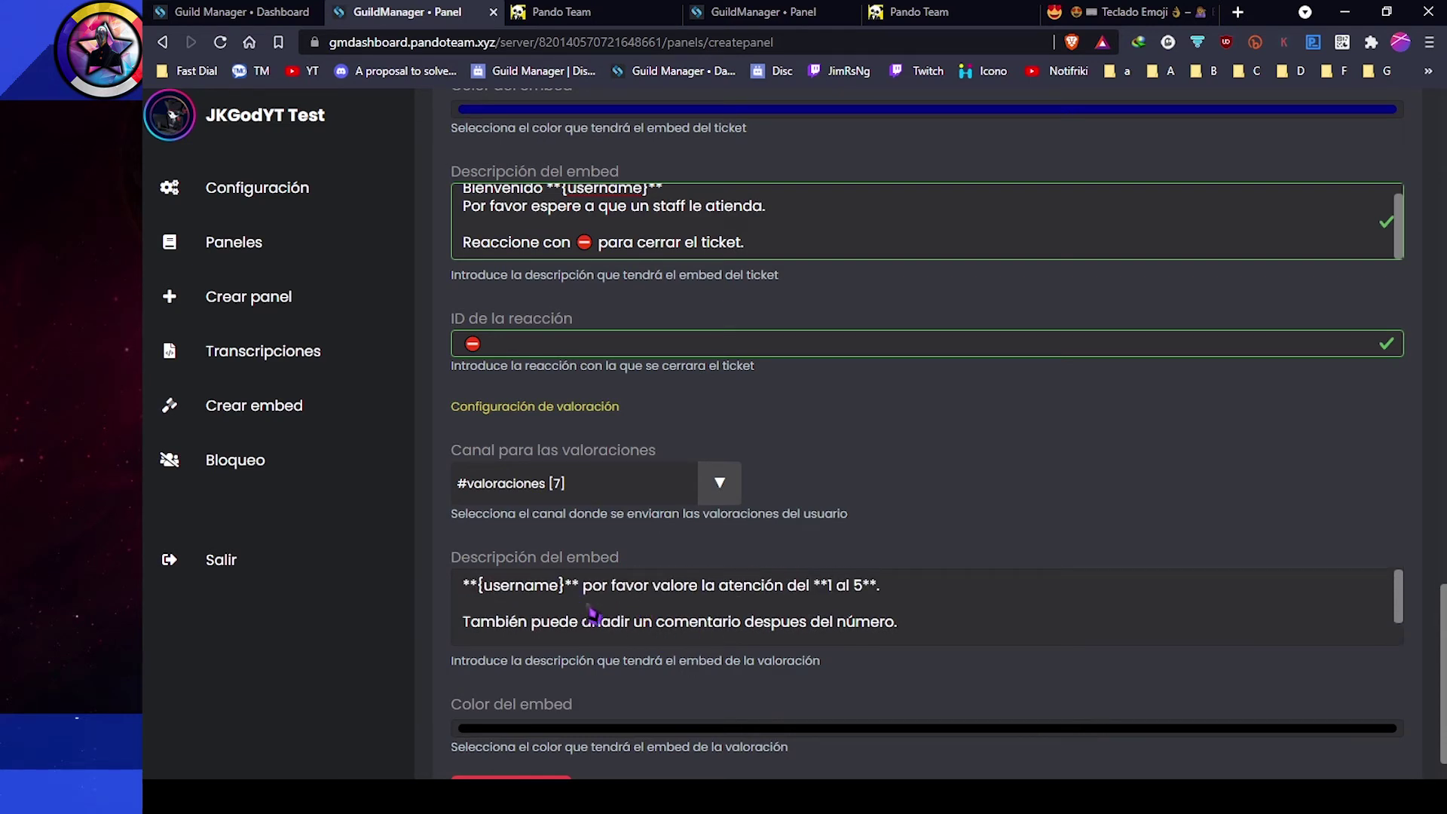
{"action": "scroll", "coordinate": [658, 623], "scroll_direction": "down", "scroll_amount": 1}
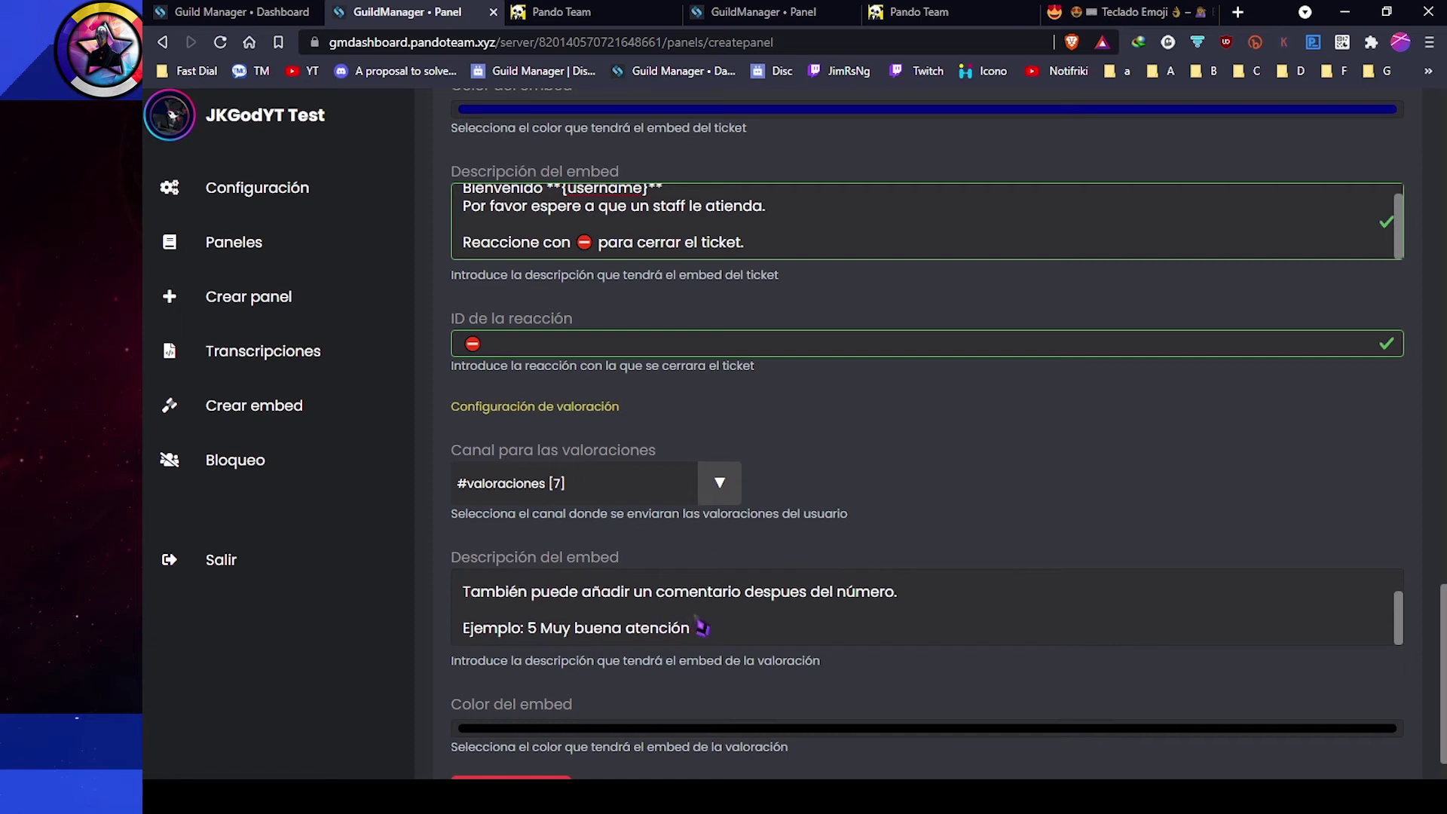
{"action": "scroll", "coordinate": [735, 641], "scroll_direction": "up", "scroll_amount": 1}
{"action": "scroll", "coordinate": [741, 644], "scroll_direction": "down", "scroll_amount": 1}
{"action": "scroll", "coordinate": [744, 646], "scroll_direction": "down", "scroll_amount": 1}
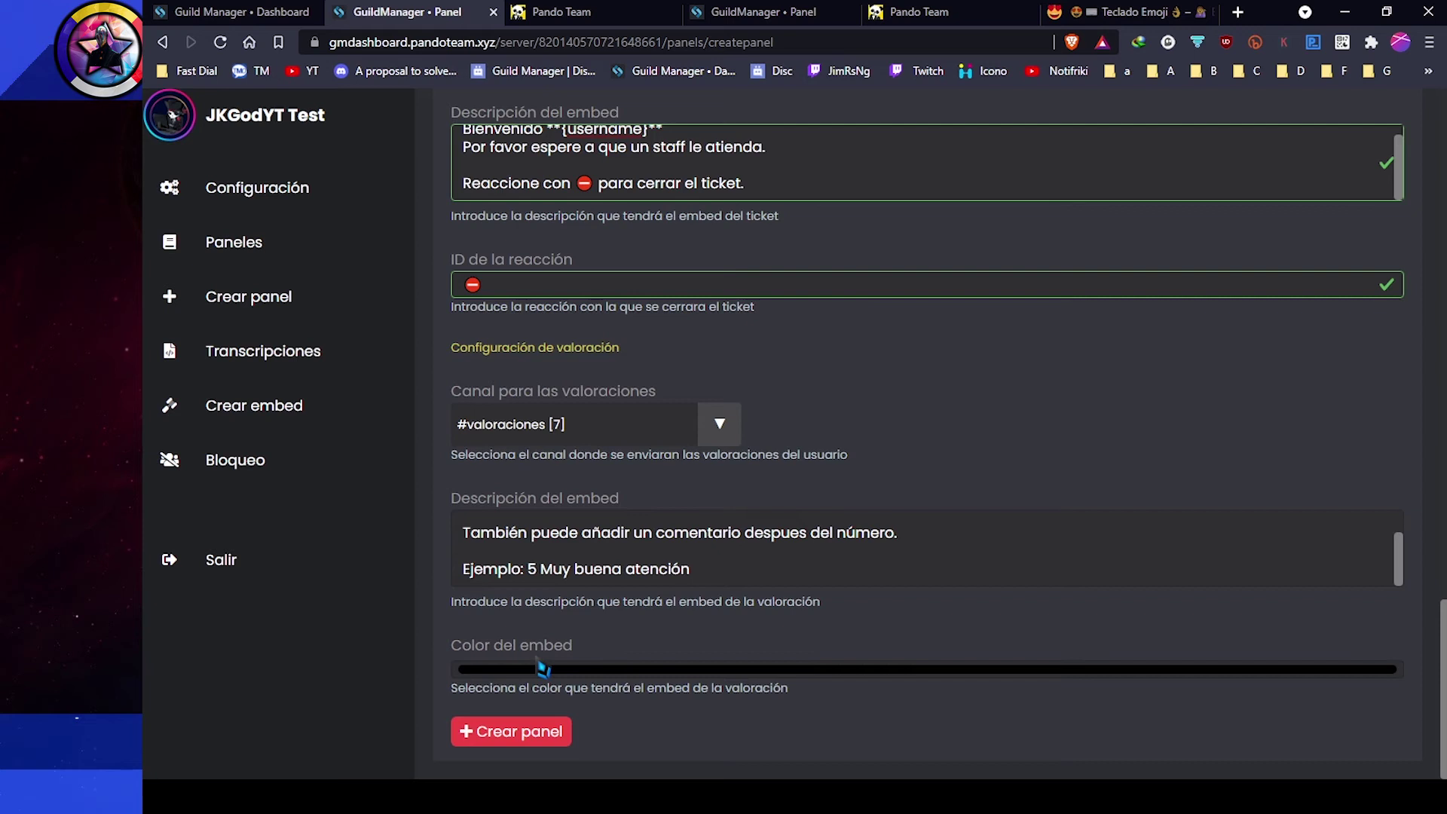
{"action": "left_click", "coordinate": [549, 559]}
{"action": "left_click_drag", "start_coordinate": [542, 573], "coordinate": [669, 576]}
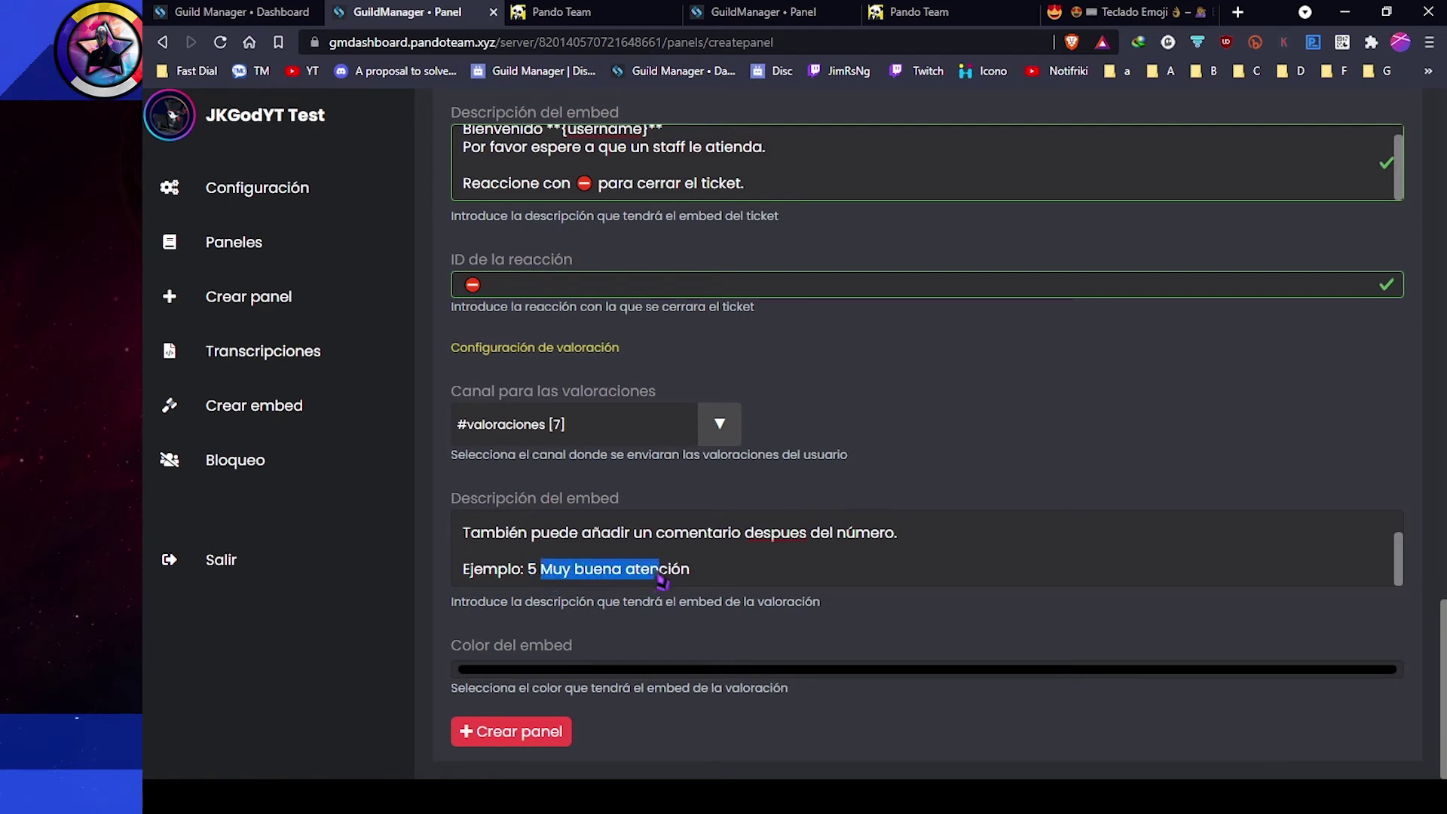
Step: Try editing the spacing before the example comment in the rating embed's description, and look over the rest of the text
{"action": "left_click", "coordinate": [541, 575]}
{"action": "key", "text": "BackSpace"}
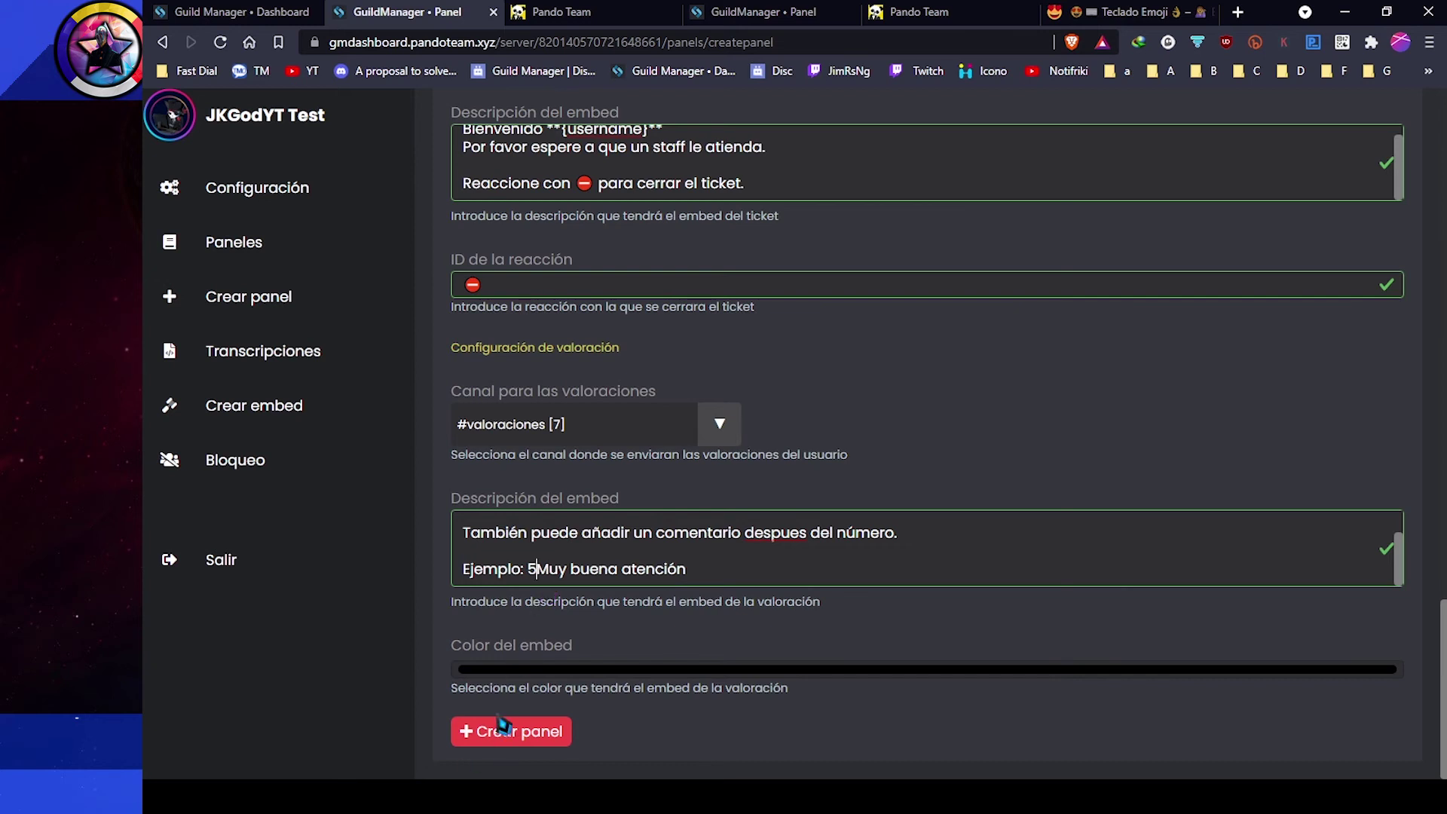
{"action": "scroll", "coordinate": [563, 550], "scroll_direction": "up", "scroll_amount": 1}
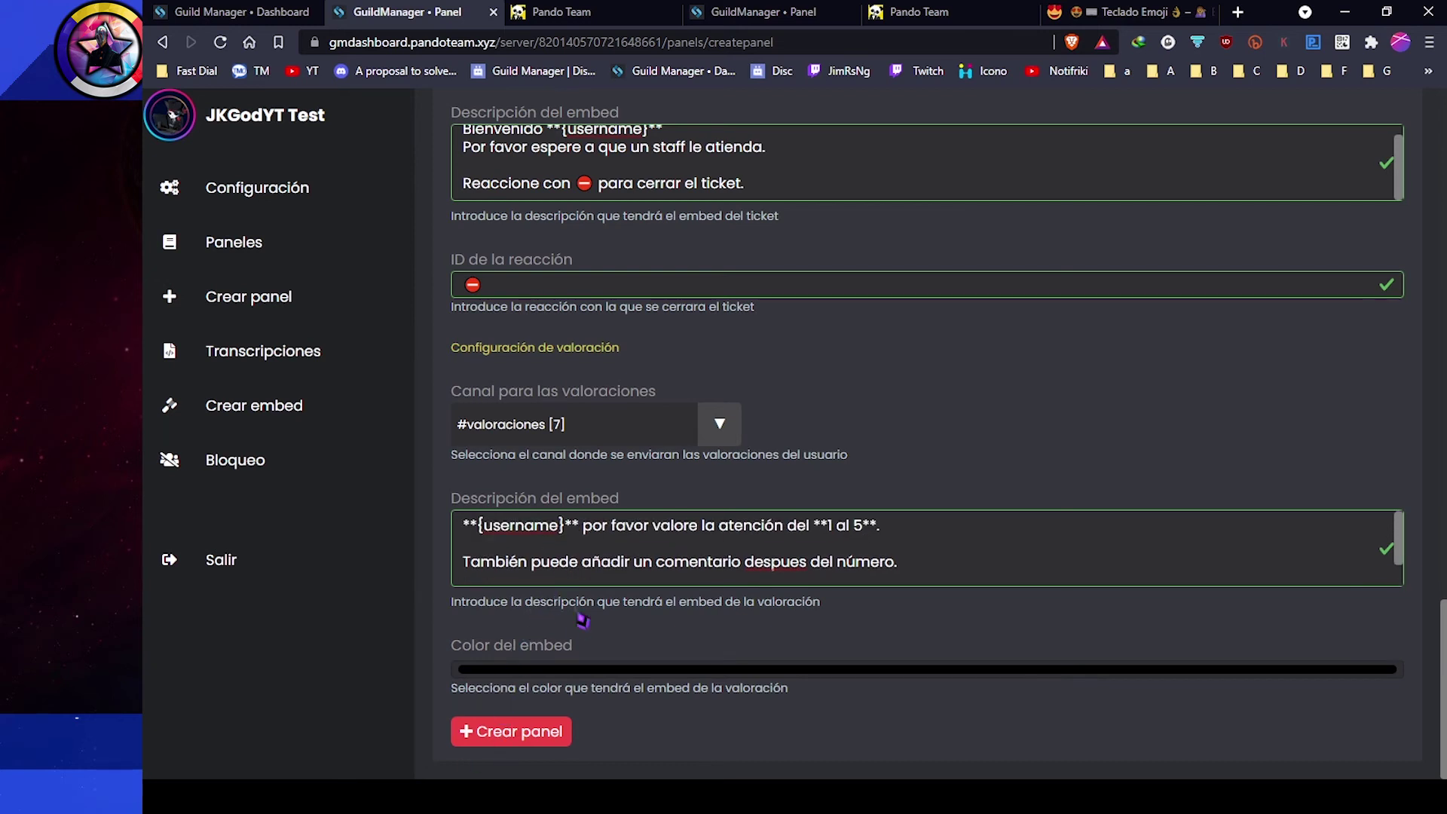
{"action": "scroll", "coordinate": [583, 619], "scroll_direction": "up", "scroll_amount": 3}
{"action": "scroll", "coordinate": [692, 630], "scroll_direction": "down", "scroll_amount": 3}
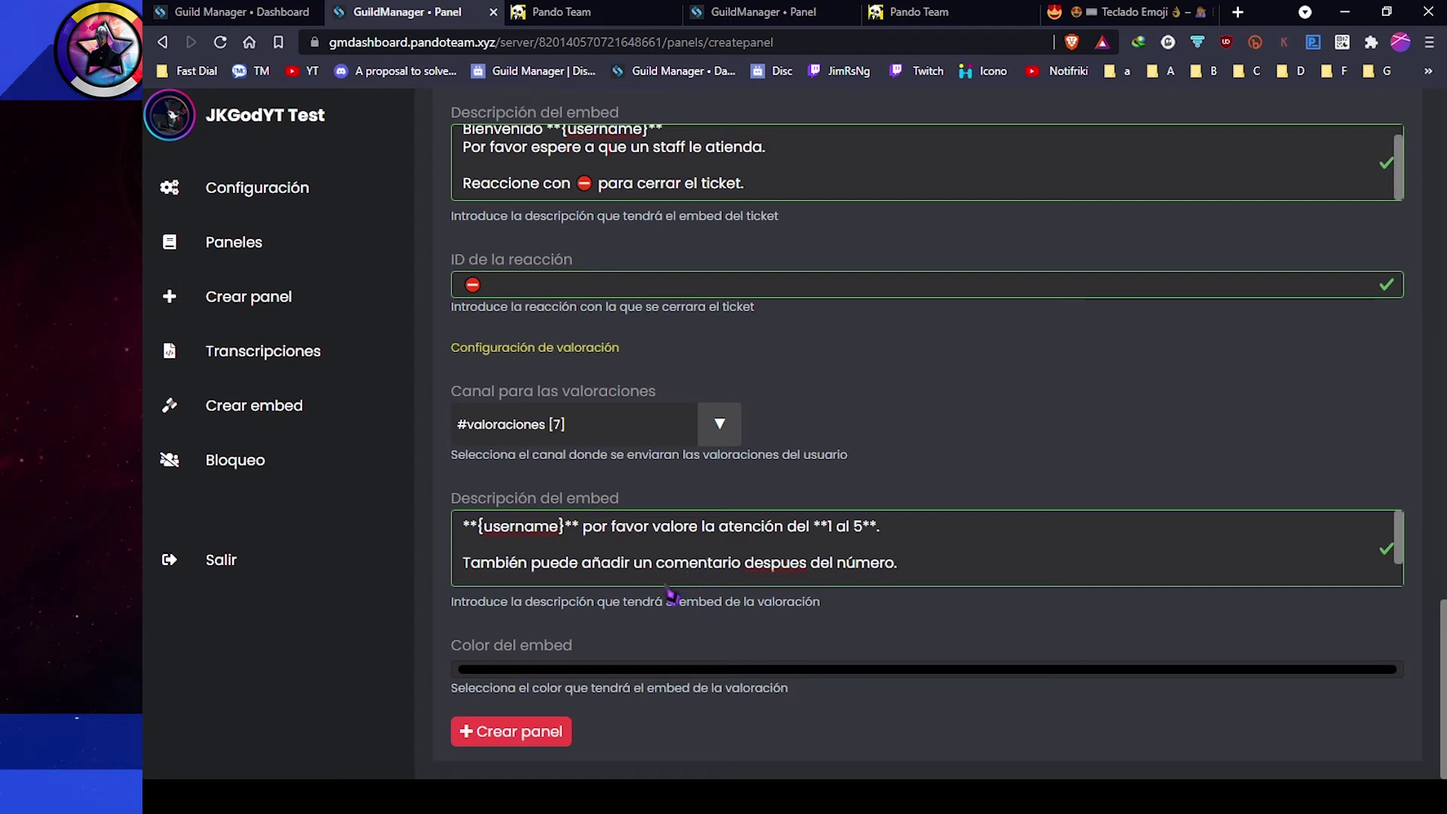
Step: Set the rating embed's color to bright green and create the panel
{"action": "left_click", "coordinate": [588, 670]}
{"action": "left_click_drag", "start_coordinate": [640, 462], "coordinate": [720, 471]}
{"action": "left_click", "coordinate": [604, 577]}
{"action": "left_click", "coordinate": [782, 581]}
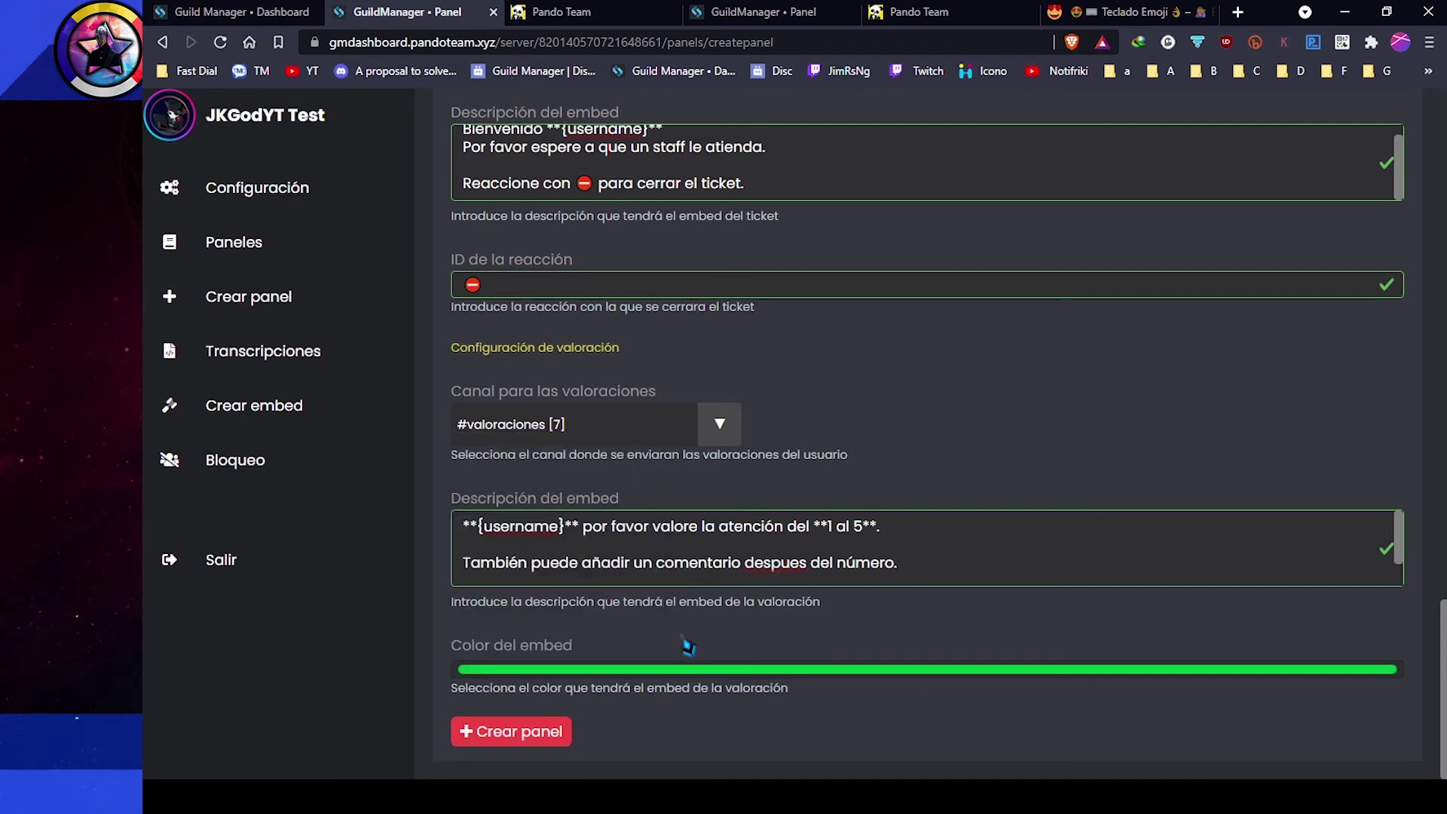
{"action": "left_click", "coordinate": [528, 745]}
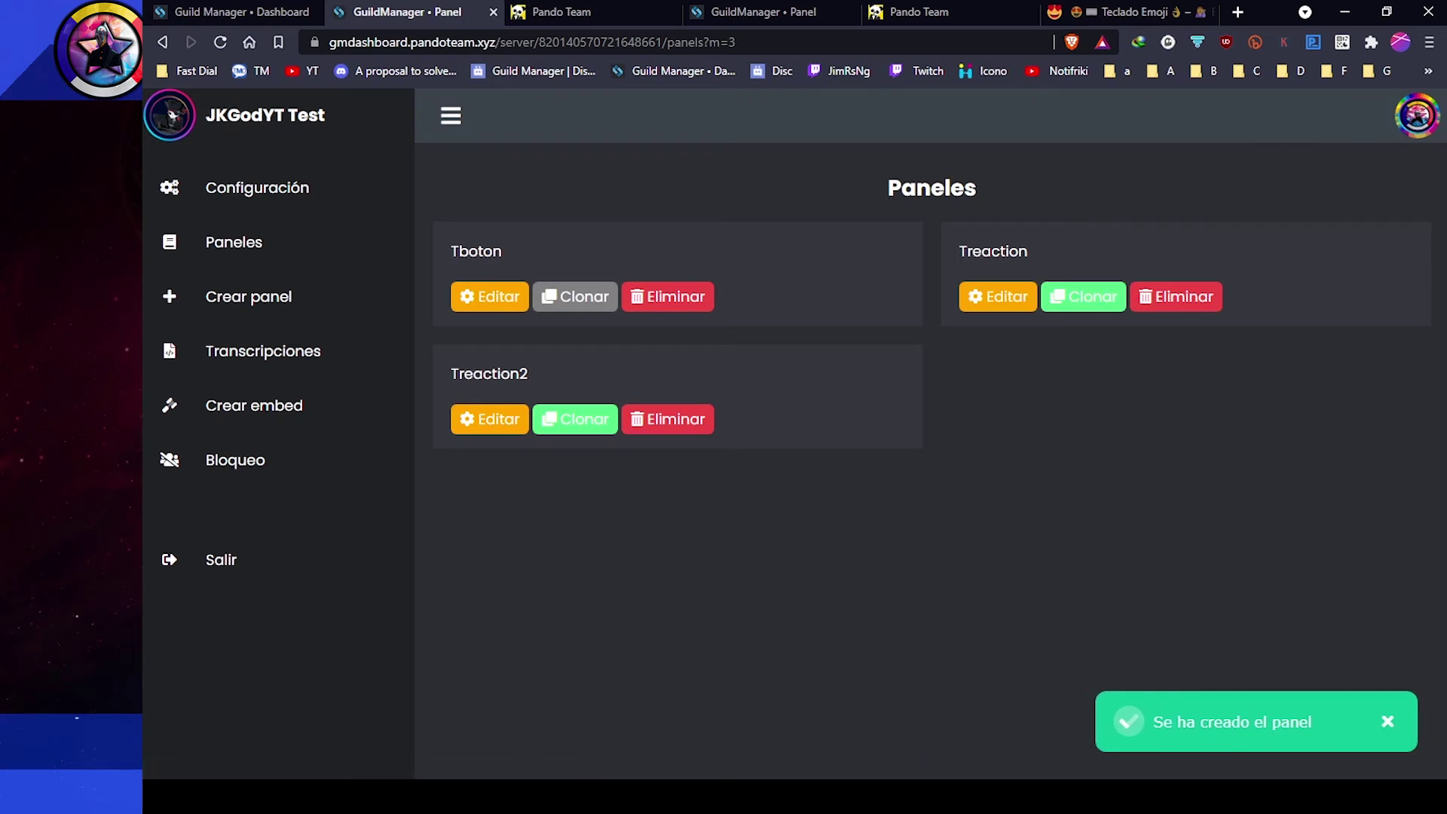
Step: Switch to Discord, open a ticket with the second reaction in #ticket-reaction, and enter the new ticket channel
{"action": "mouse_move", "coordinate": [519, 797]}
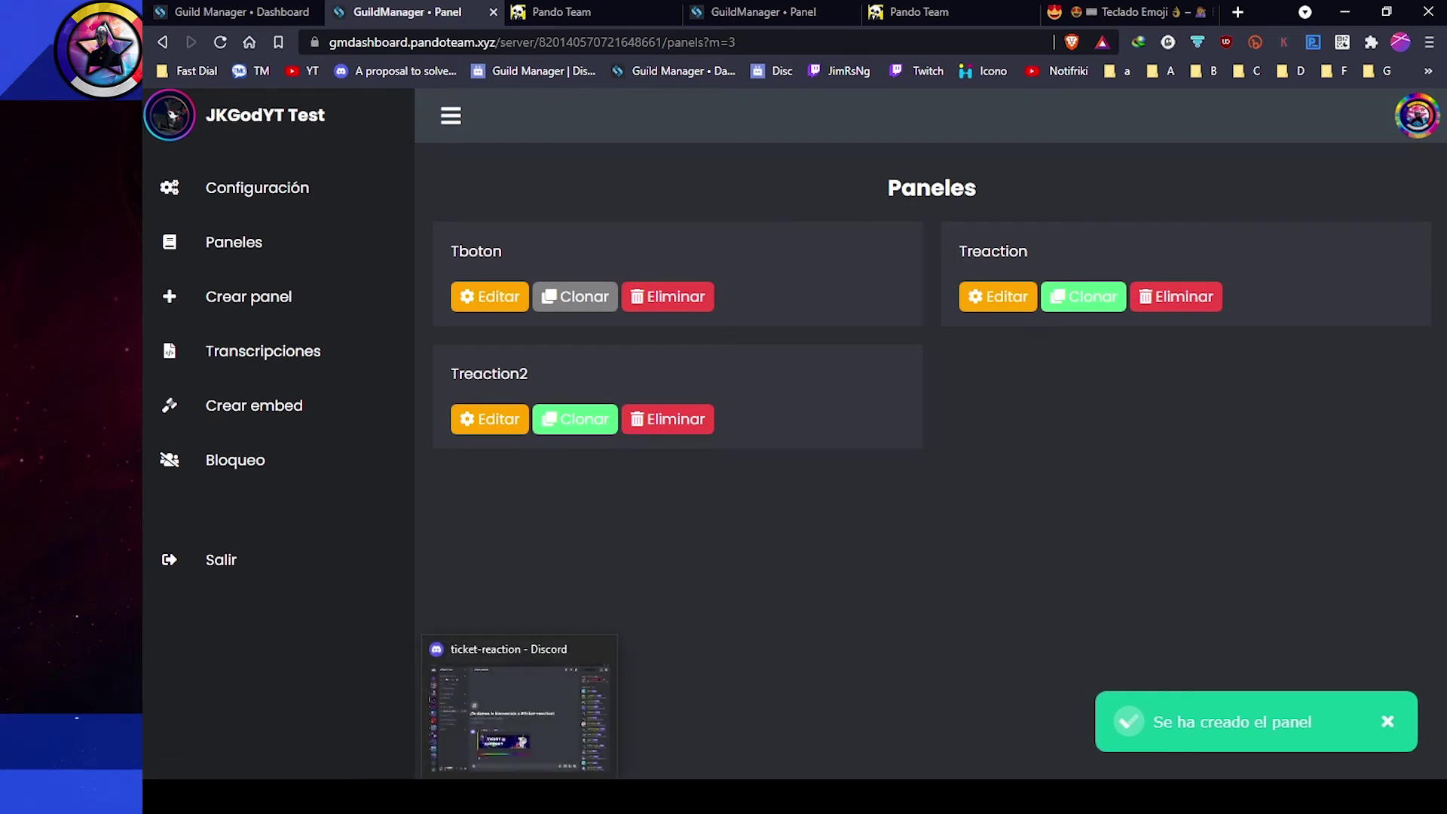
{"action": "left_click", "coordinate": [520, 716]}
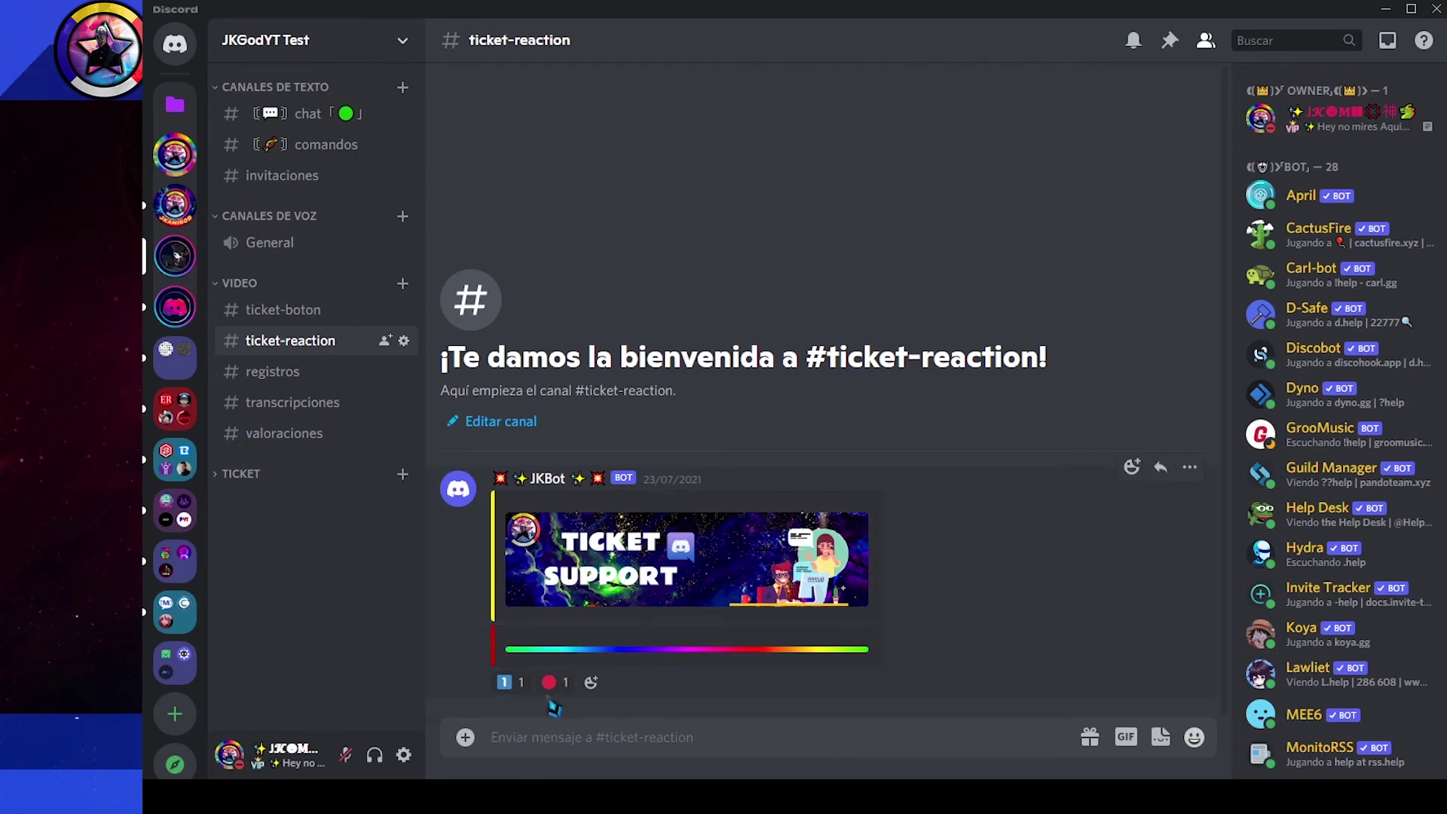
{"action": "mouse_move", "coordinate": [556, 701]}
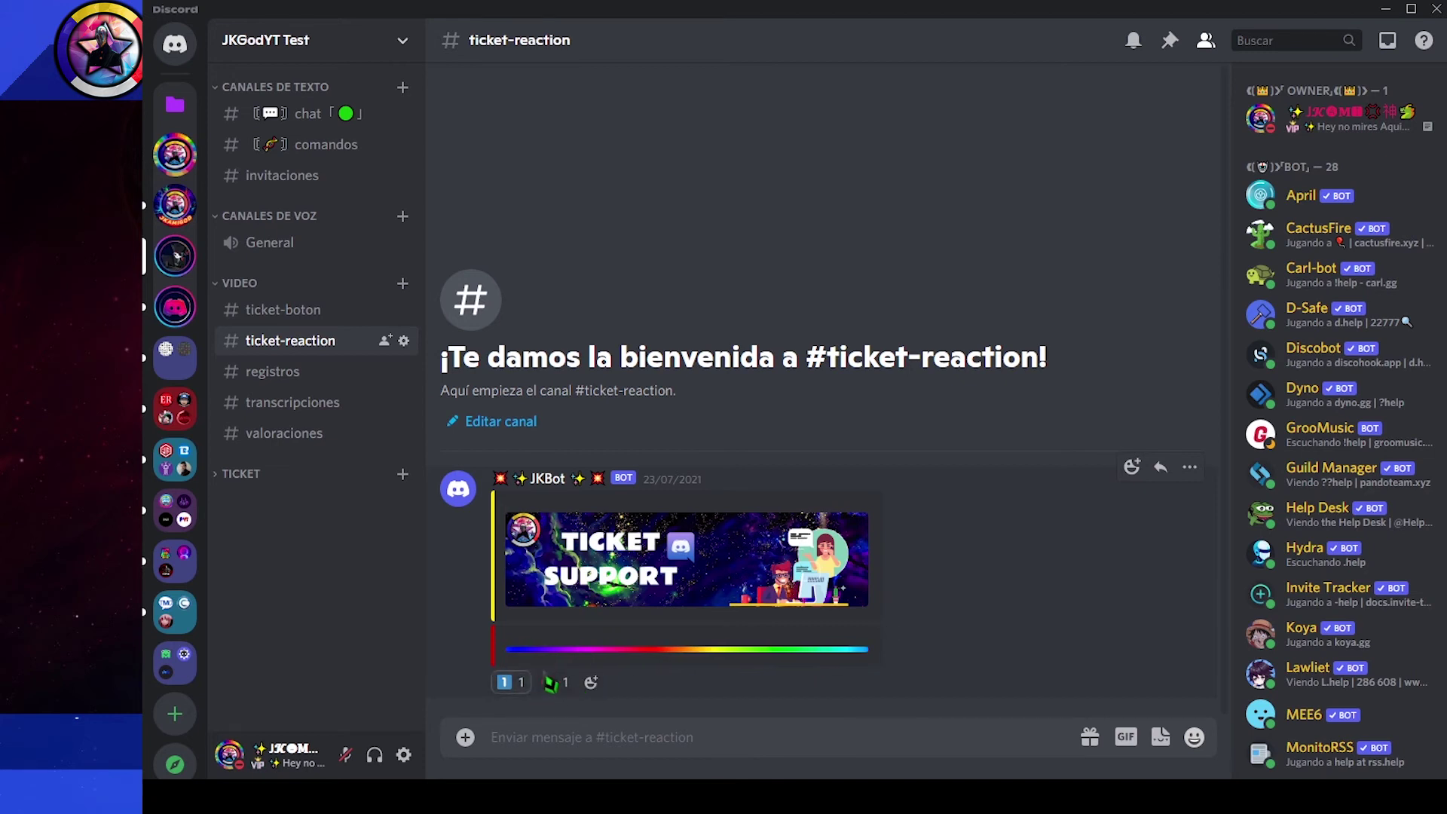
{"action": "left_click", "coordinate": [562, 688]}
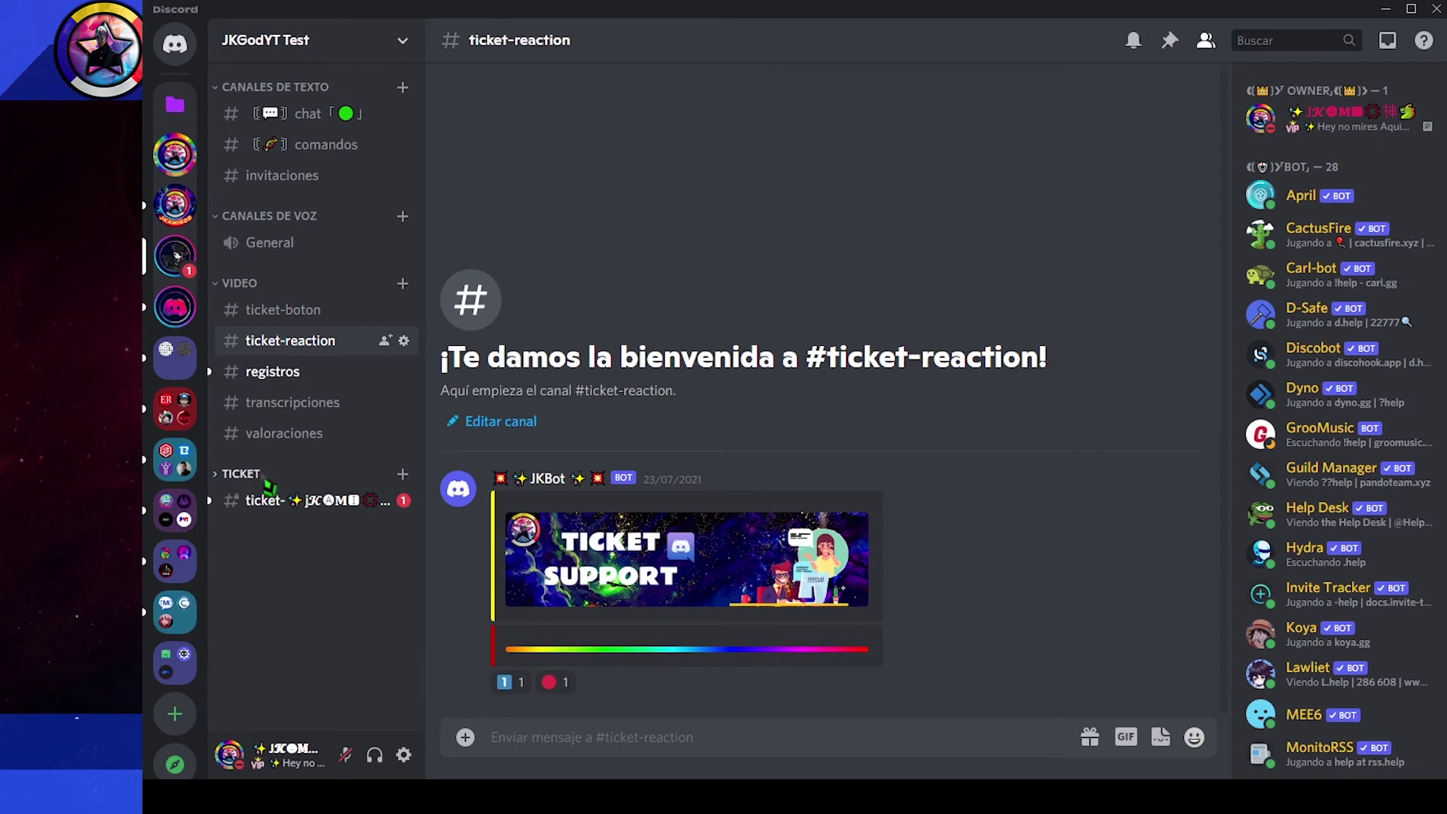
{"action": "left_click", "coordinate": [294, 500]}
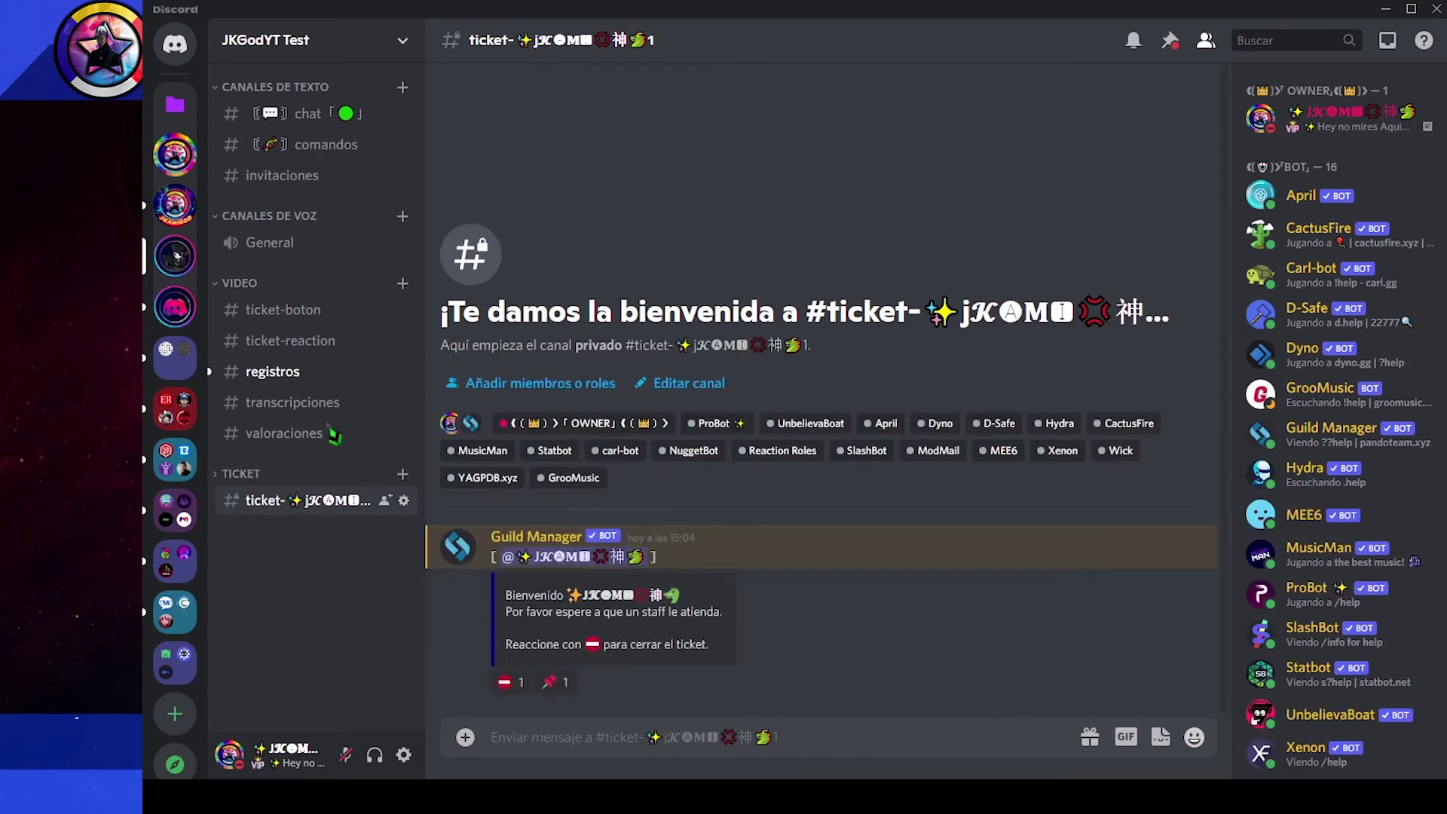
Step: Close the ticket with its ⛔ reaction to request a rating, and answer the rating message with "5 GENIAL"
{"action": "left_click", "coordinate": [501, 684]}
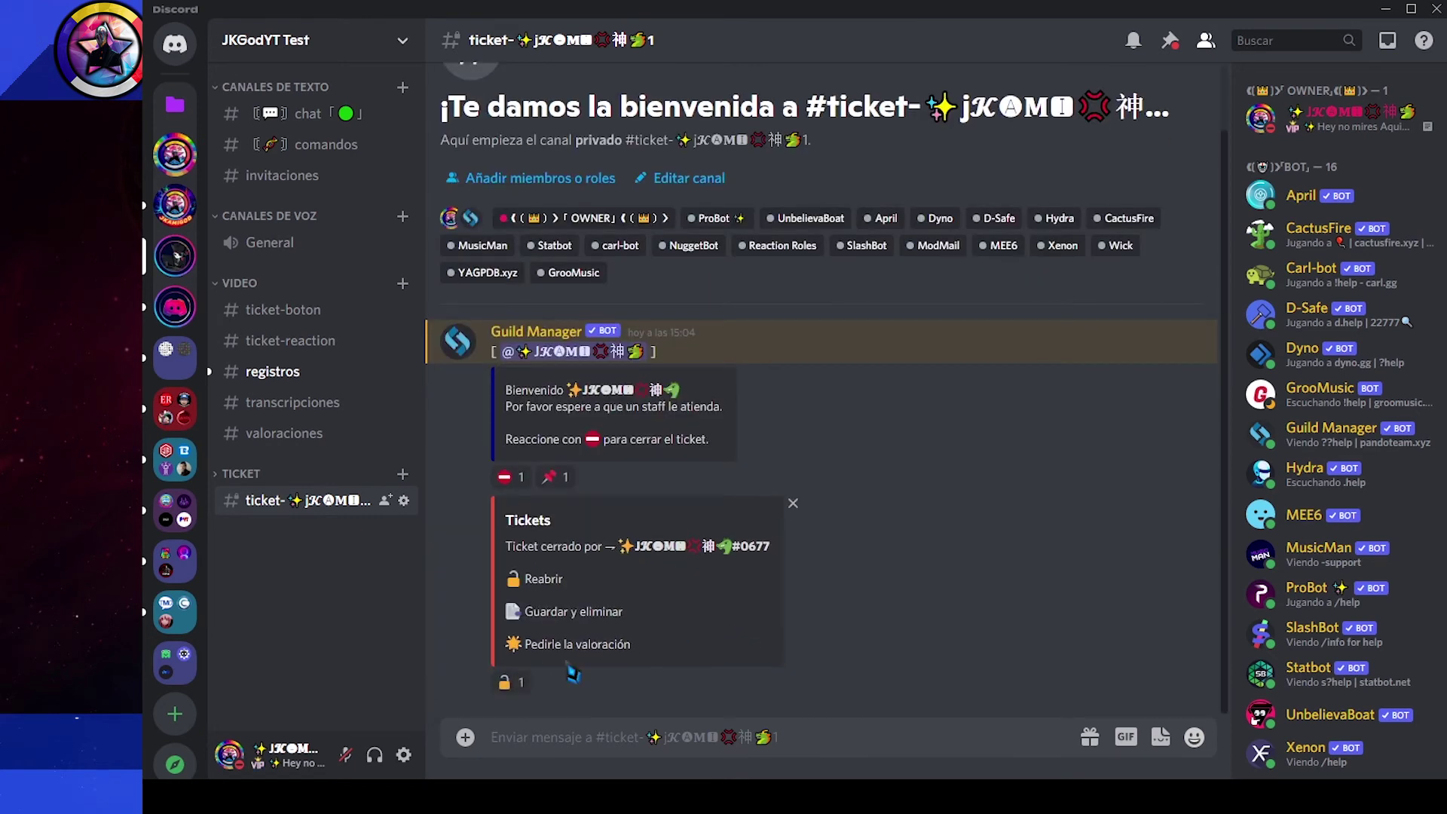
{"action": "left_click", "coordinate": [598, 683]}
{"action": "type", "text": "5 GENI"}
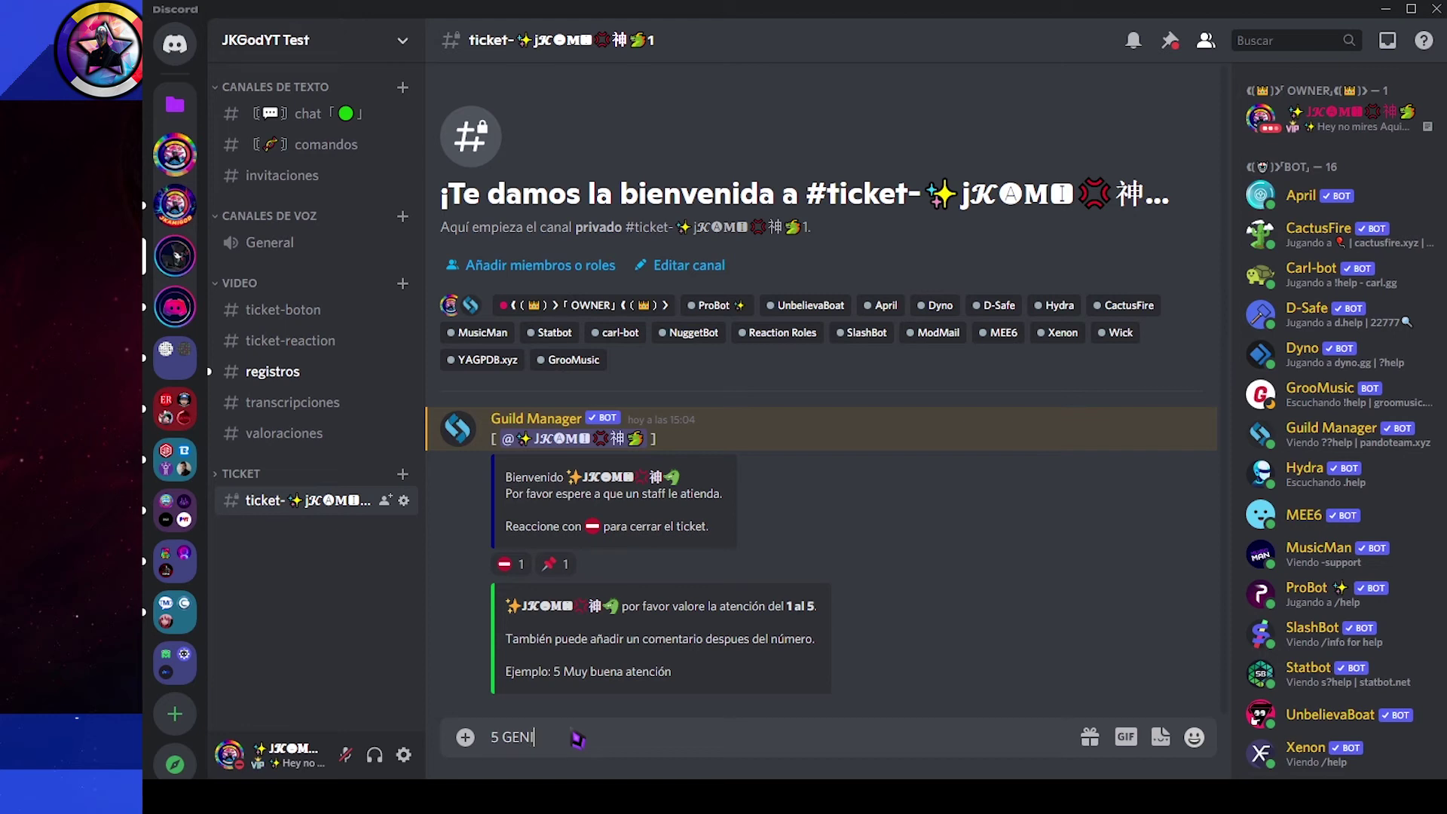
{"action": "type", "text": "AL"}
{"action": "key", "text": "Return"}
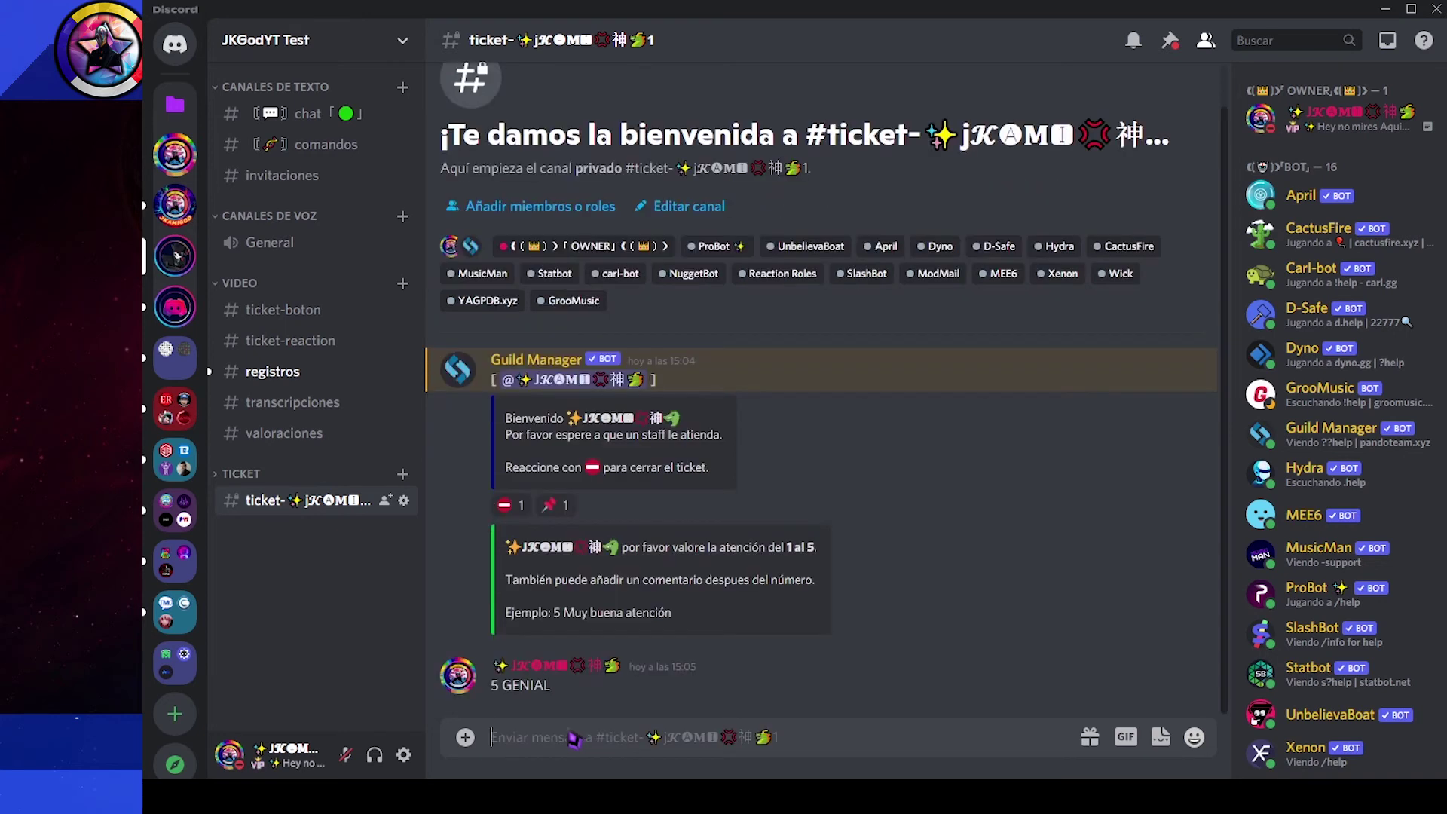
Step: Close the ticket again with the ⛔ reaction and choose the save-and-delete reaction
{"action": "left_click", "coordinate": [509, 418]}
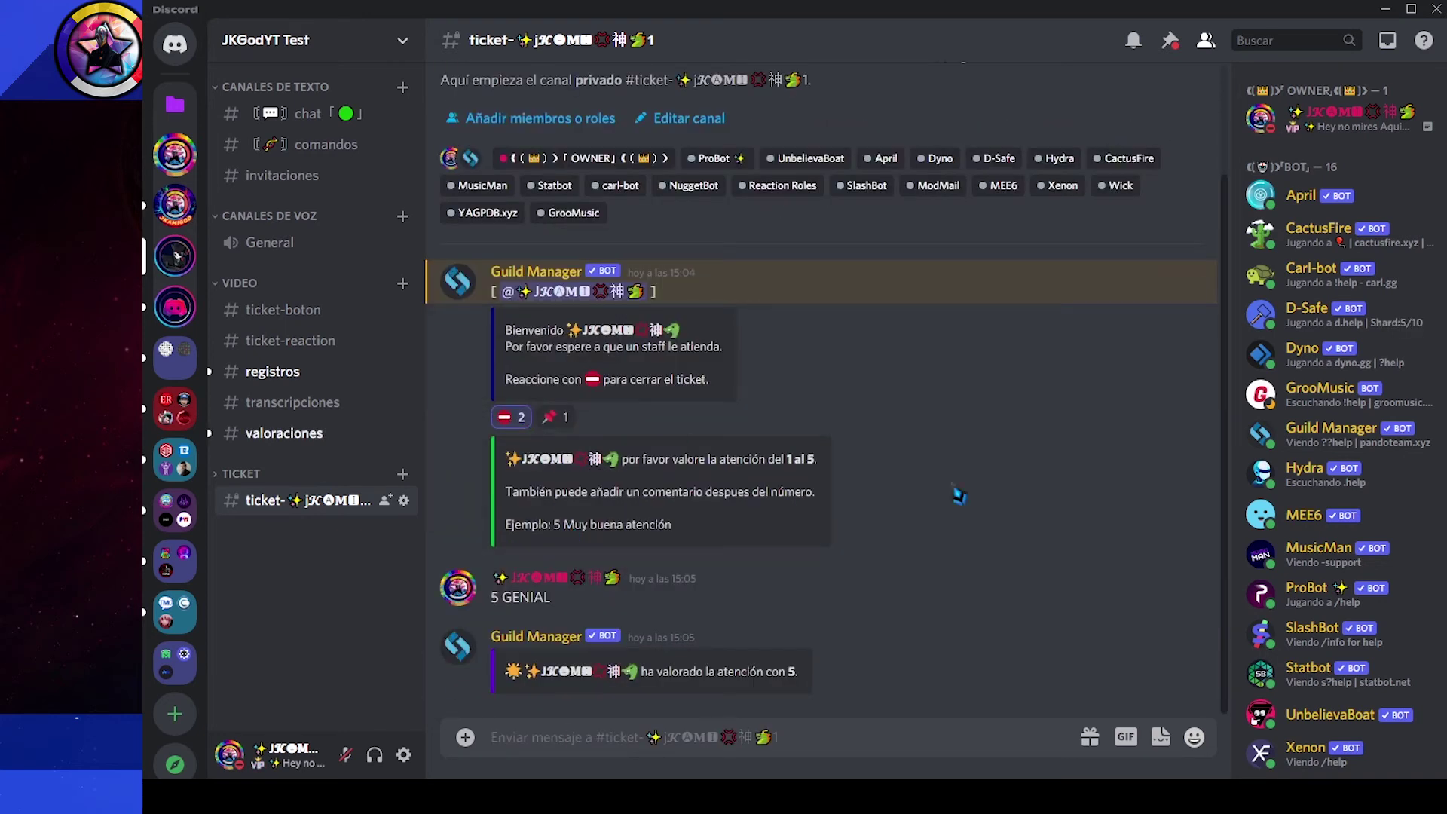
{"action": "left_click", "coordinate": [550, 682]}
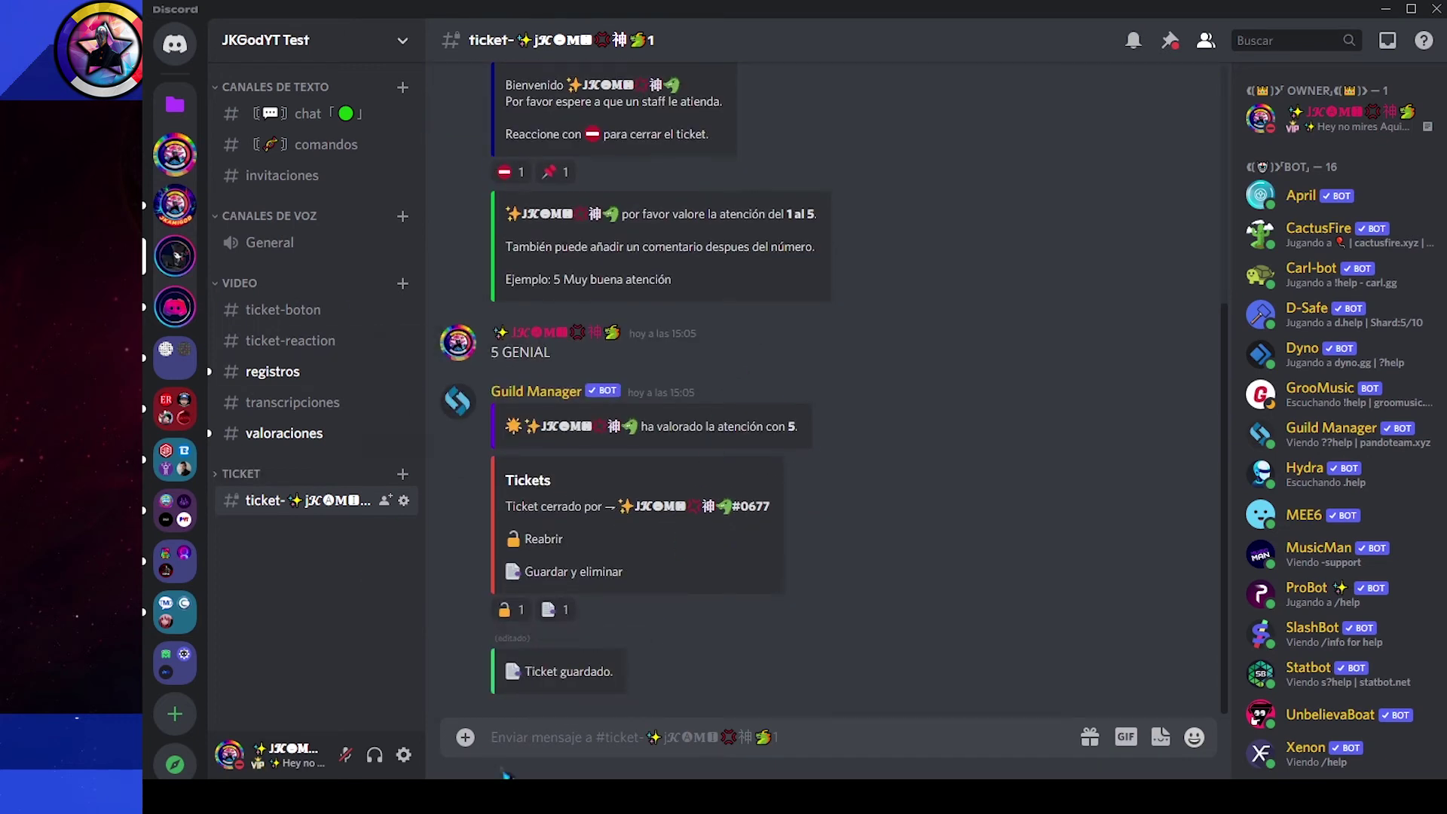
Step: Switch to the dashboard and open the embed creator, and view the example ticket embed in Discord's #ticket-boton channel
{"action": "key", "text": "alt+Tab"}
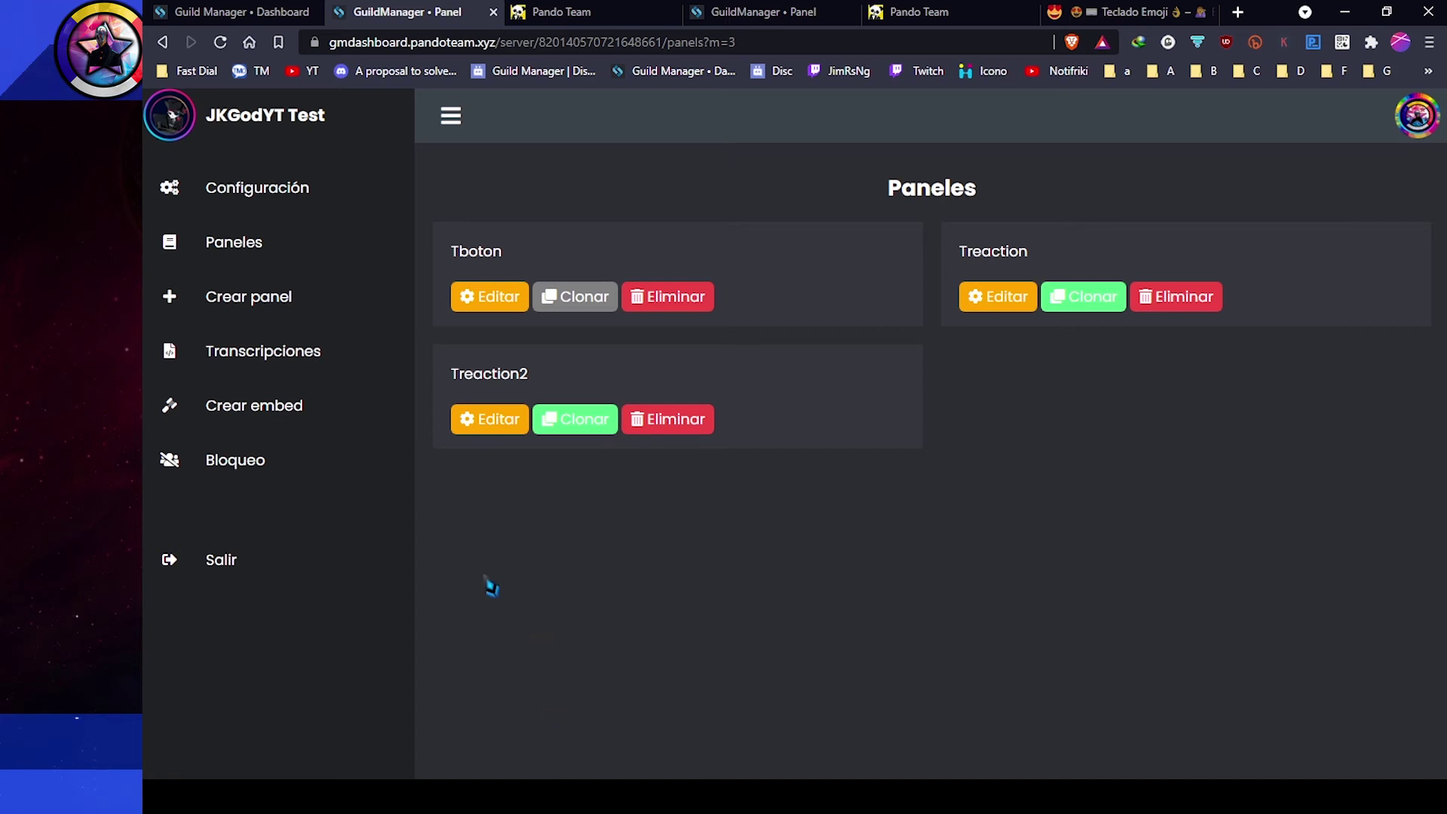
{"action": "left_click", "coordinate": [310, 405]}
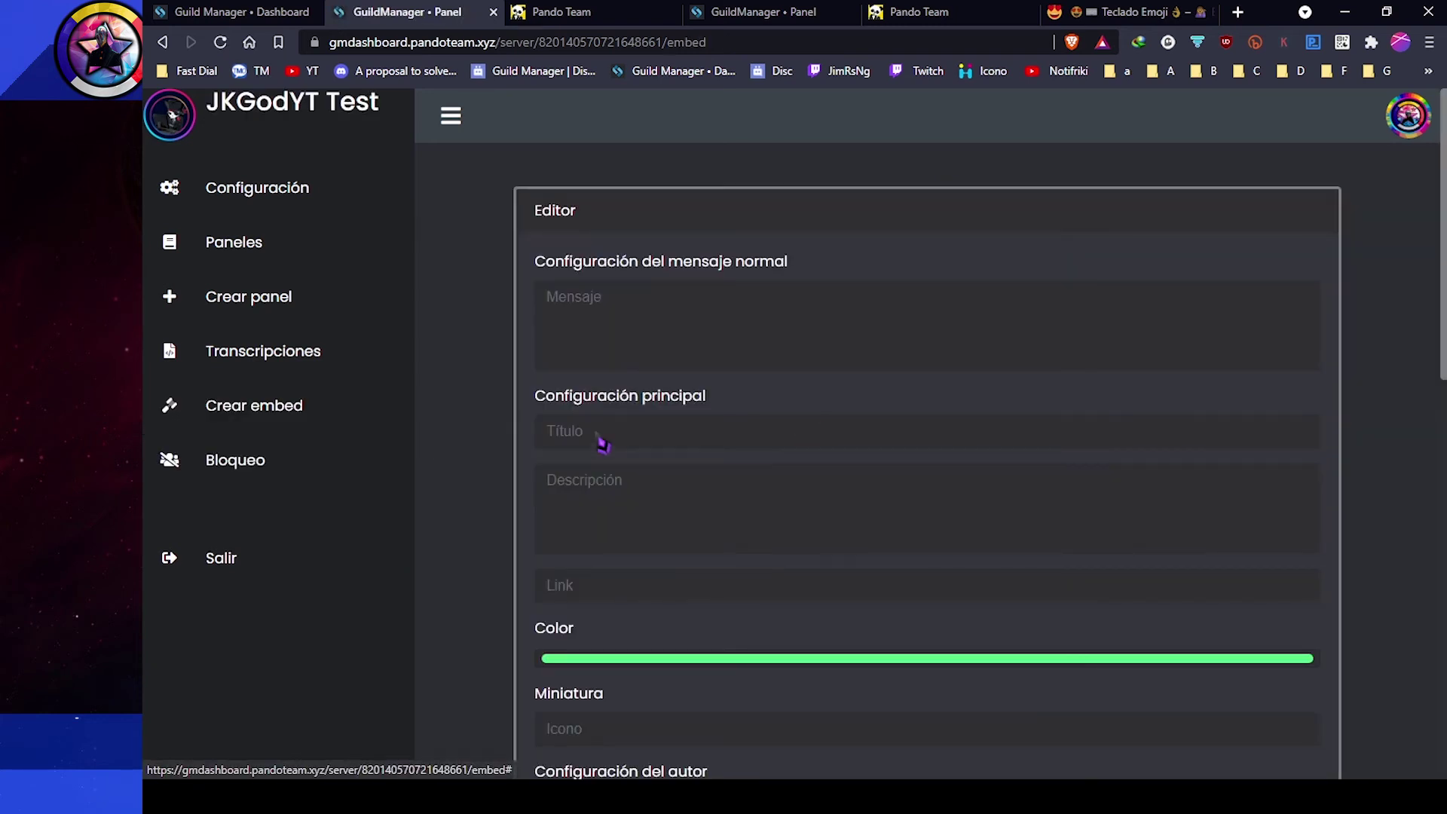
{"action": "key", "text": "alt+Tab"}
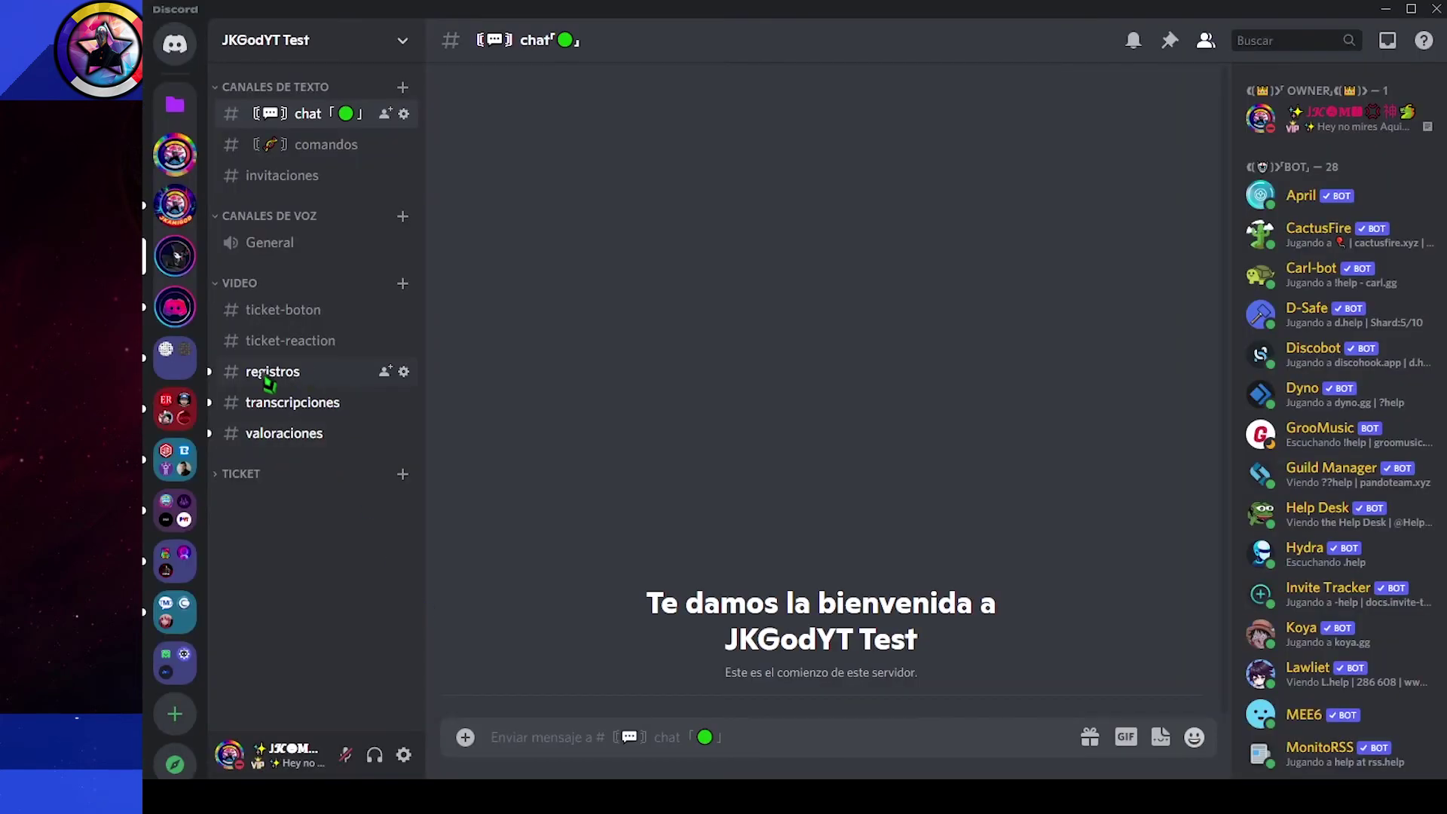
{"action": "left_click", "coordinate": [297, 309]}
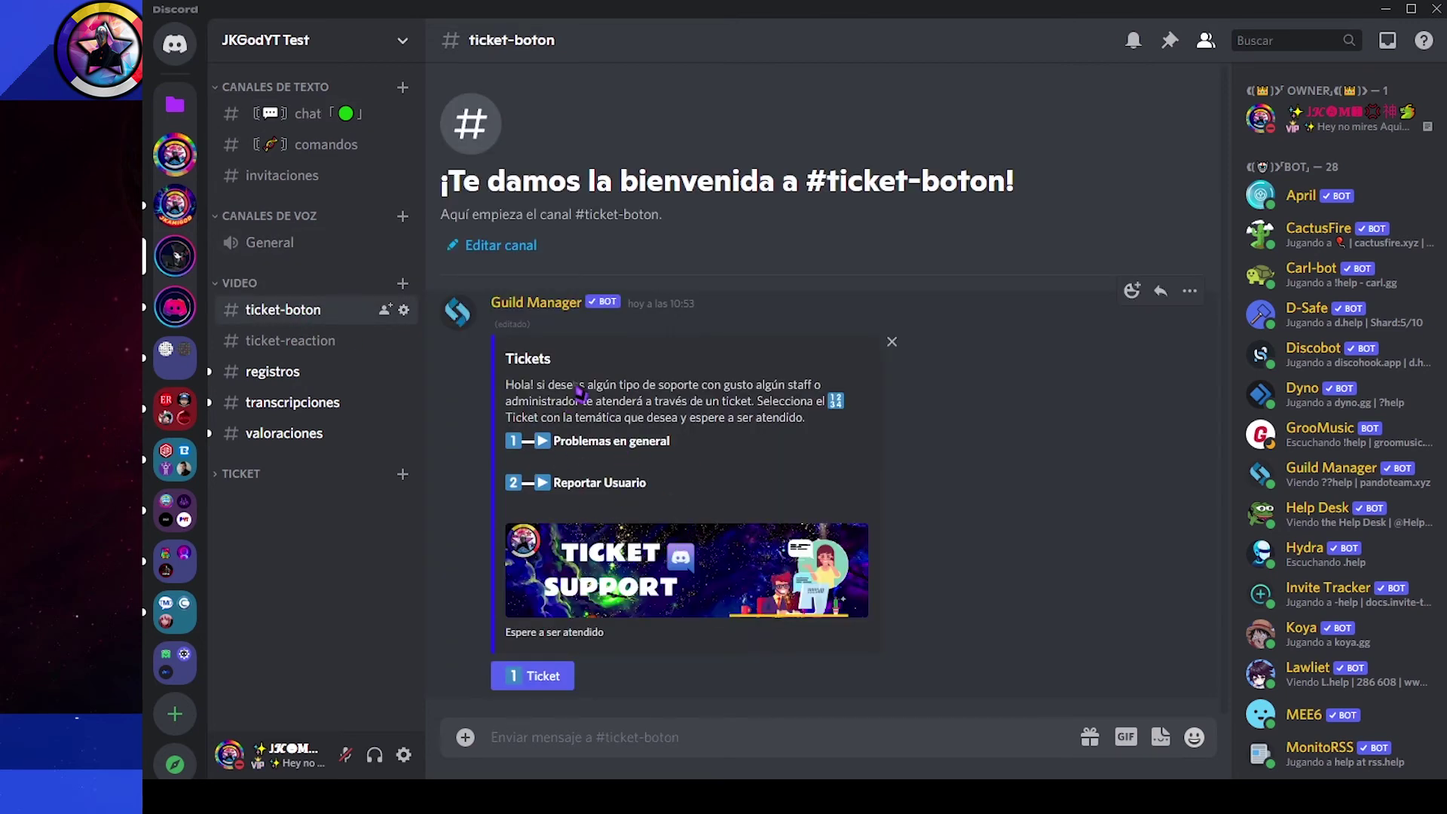
Step: Return to the dashboard's embed editor and set the embed title to Tickets
{"action": "key", "text": "alt+Tab"}
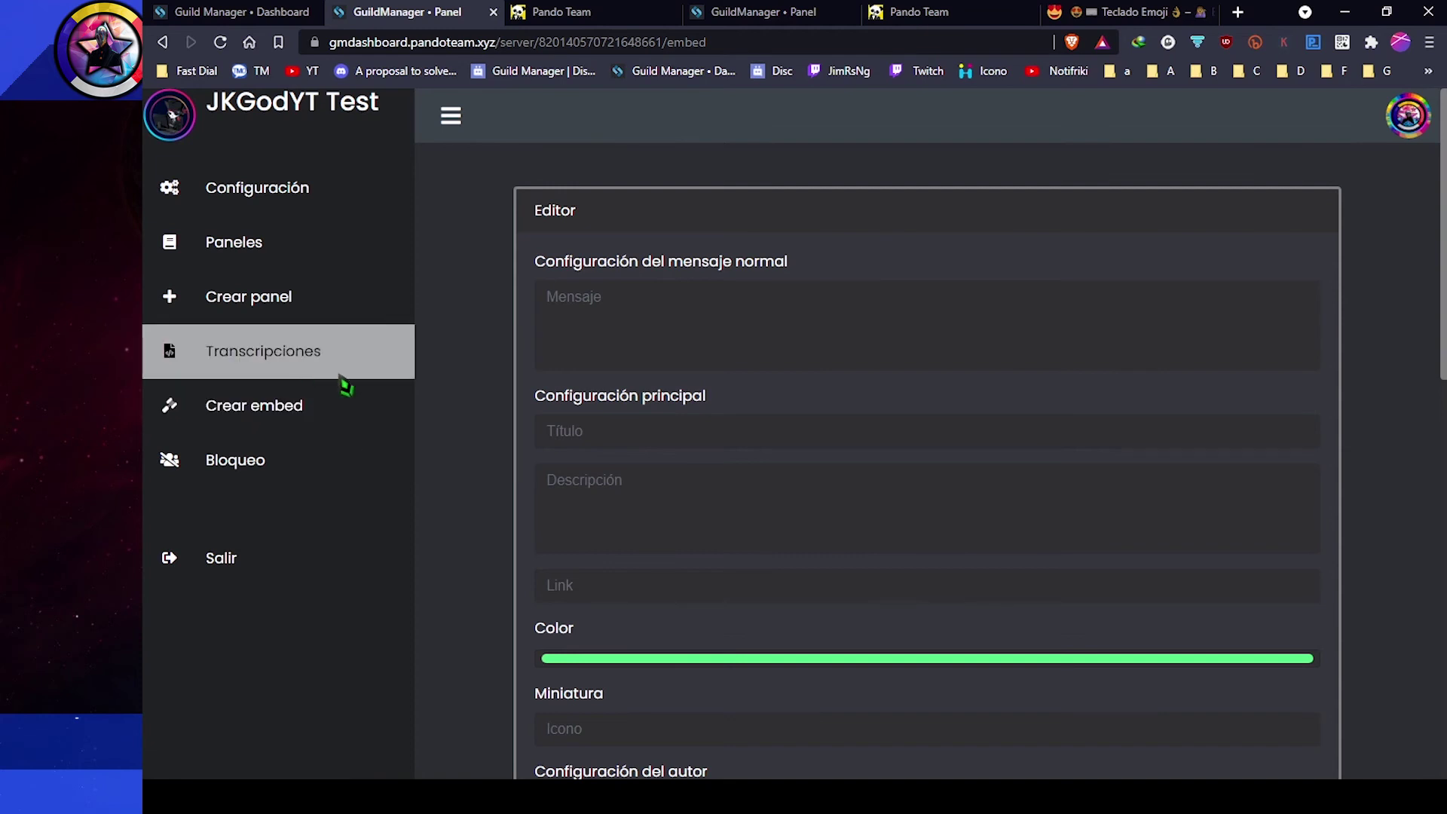
{"action": "left_click", "coordinate": [294, 420]}
{"action": "left_click", "coordinate": [586, 475]}
{"action": "left_click", "coordinate": [596, 431]}
Step: Copy the introductory paragraph of the #ticket-boton embed in Discord and paste it as the new embed's description
{"action": "left_click", "coordinate": [577, 478]}
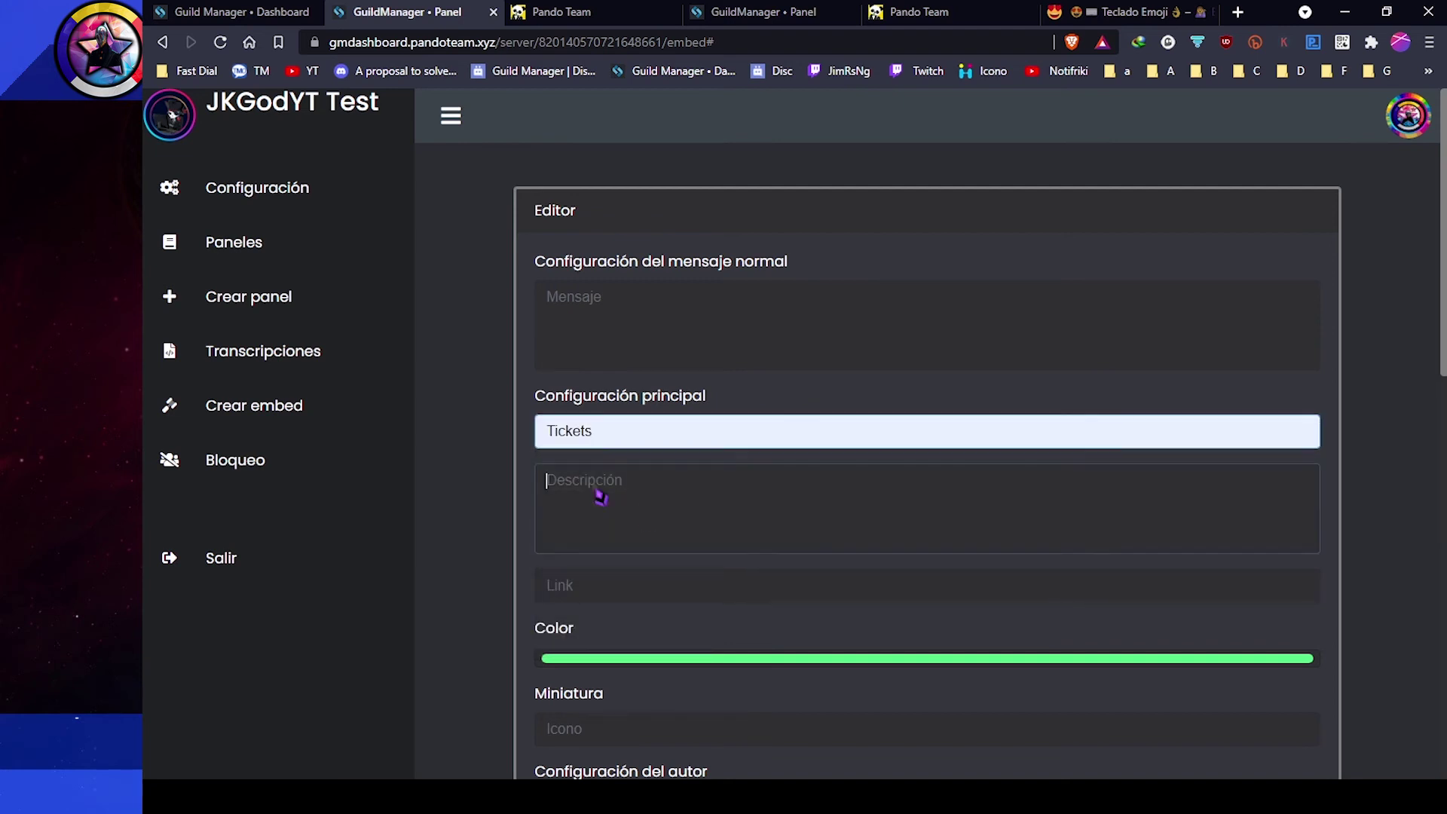
{"action": "key", "text": "alt+Tab"}
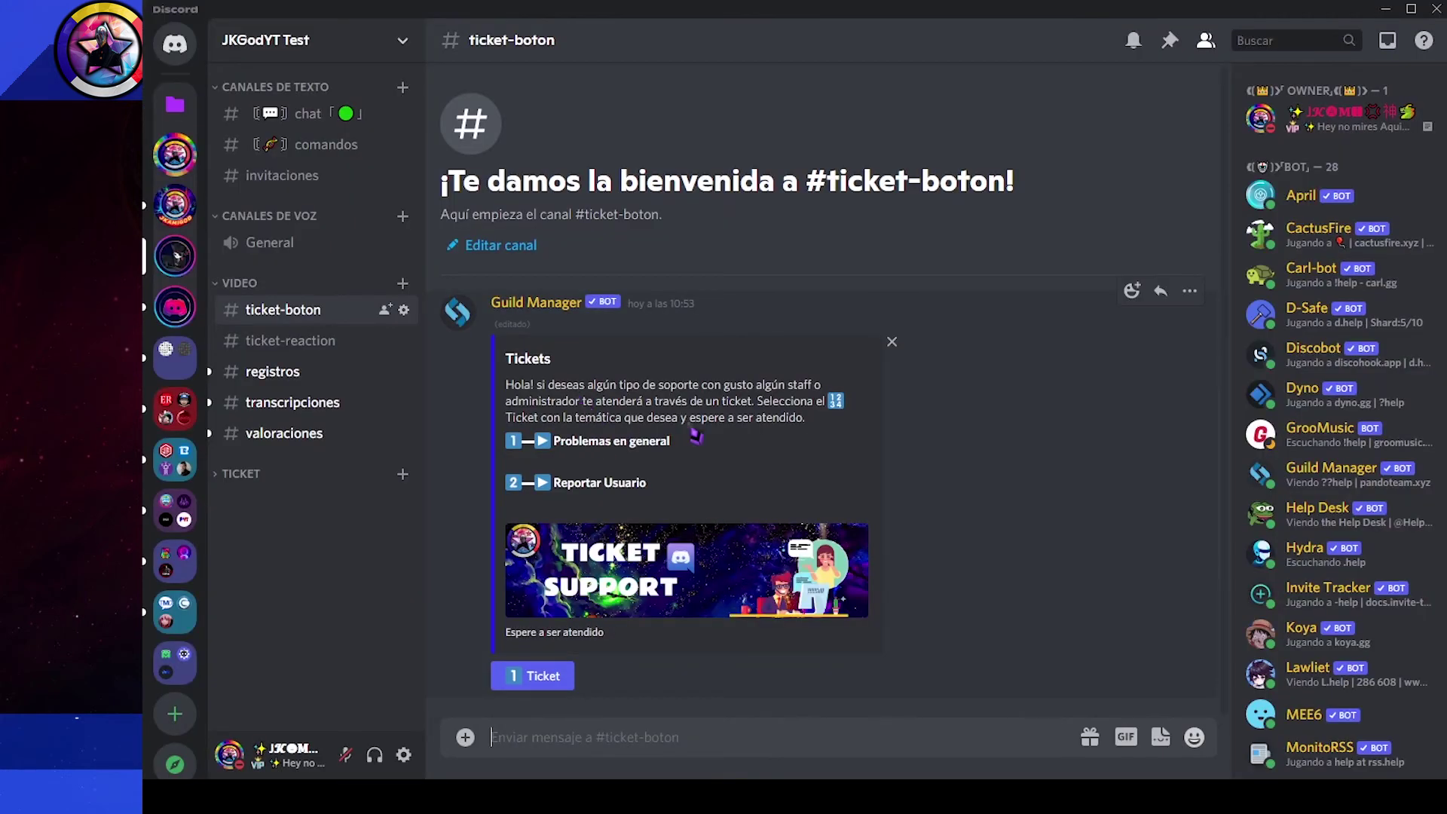
{"action": "left_click_drag", "start_coordinate": [819, 423], "coordinate": [513, 388]}
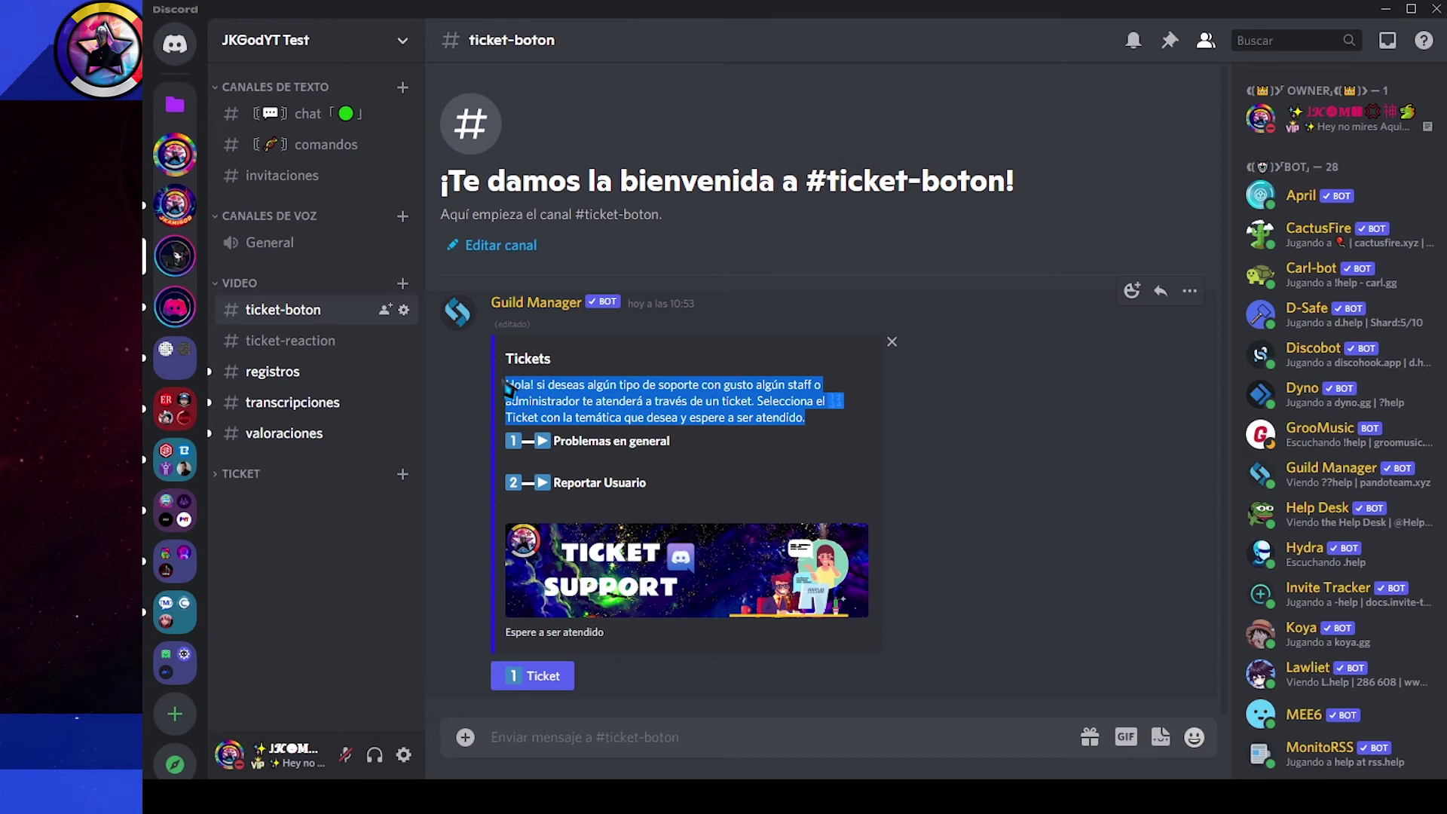
{"action": "key", "text": "ctrl+c"}
{"action": "key", "text": "alt+Tab"}
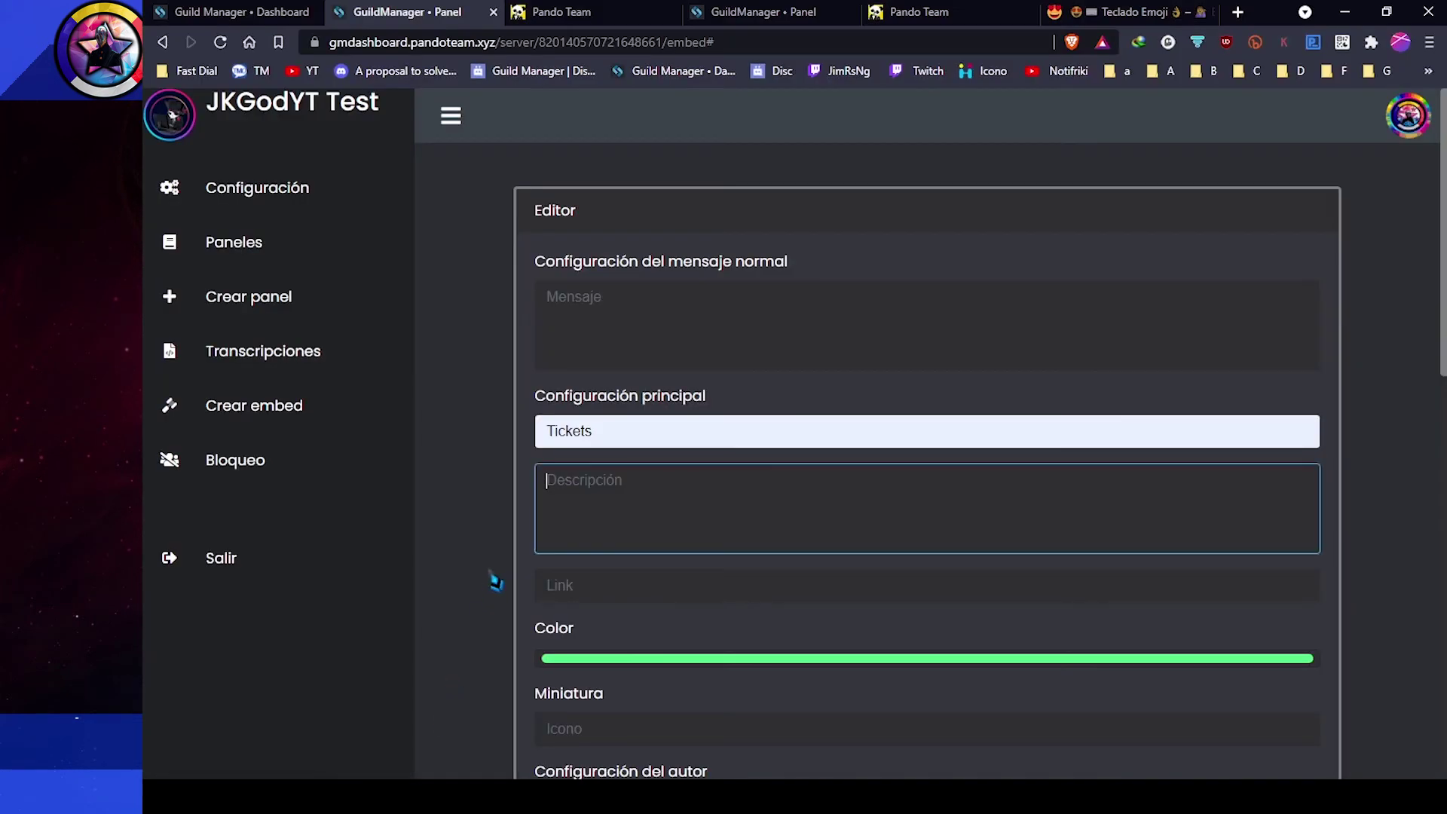
{"action": "key", "text": "ctrl+v"}
Step: Set the embed color to orange, RGB 228, 122, 1
{"action": "scroll", "coordinate": [607, 598], "scroll_direction": "down", "scroll_amount": 3}
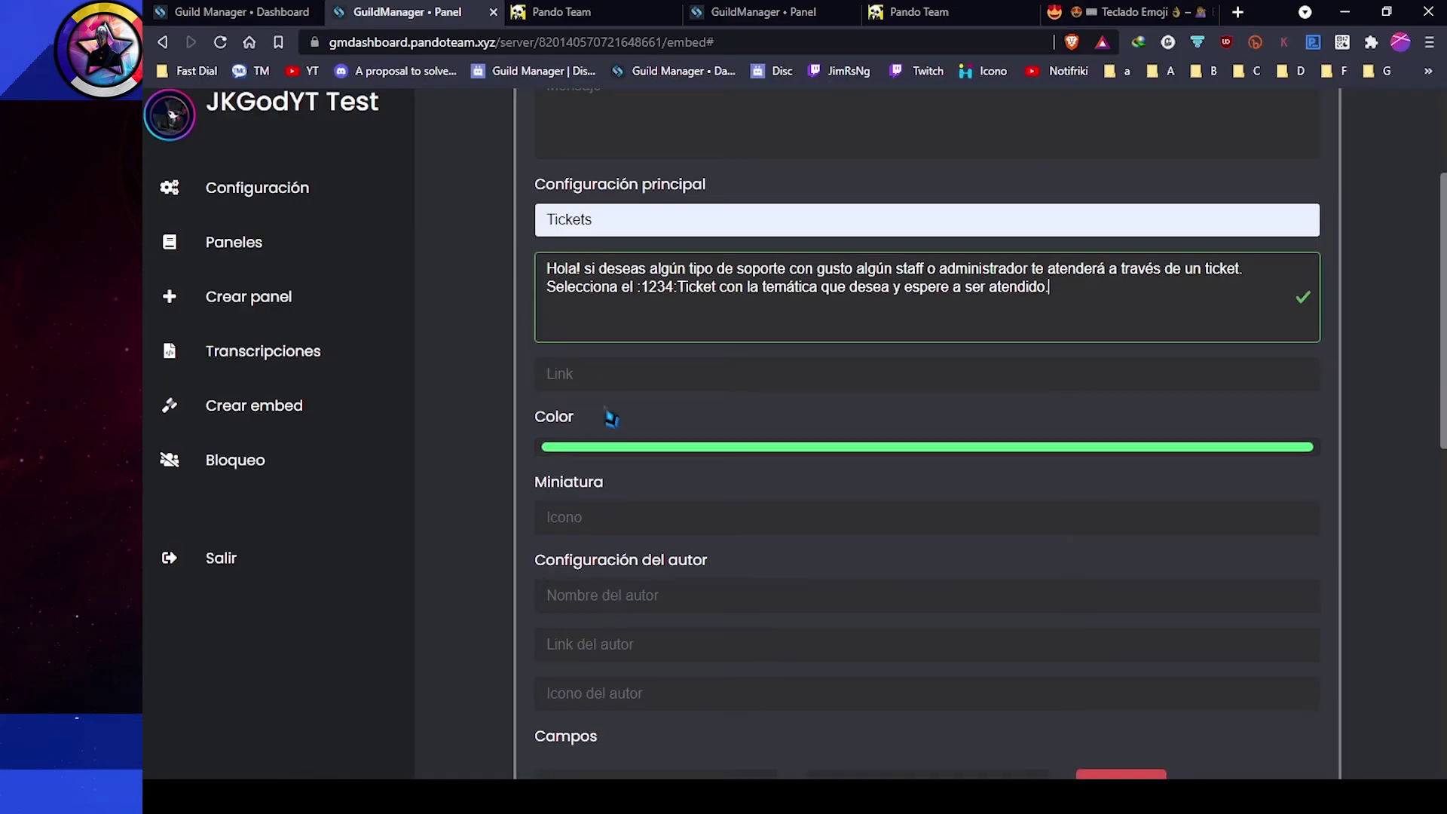
{"action": "scroll", "coordinate": [611, 417], "scroll_direction": "down", "scroll_amount": 3}
{"action": "left_click", "coordinate": [721, 235]}
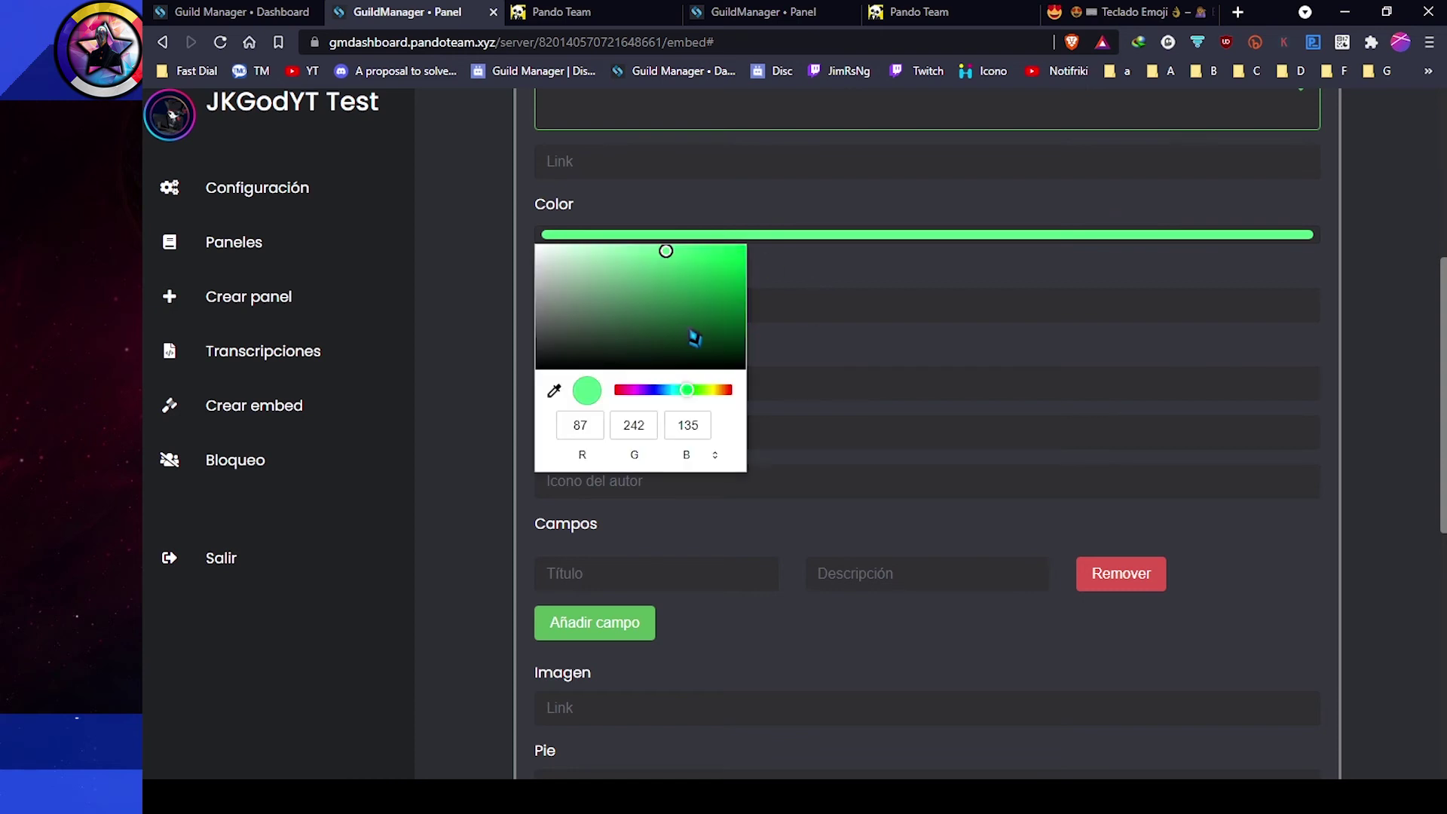
{"action": "left_click_drag", "start_coordinate": [686, 389], "coordinate": [720, 390]}
{"action": "left_click_drag", "start_coordinate": [716, 323], "coordinate": [788, 259]}
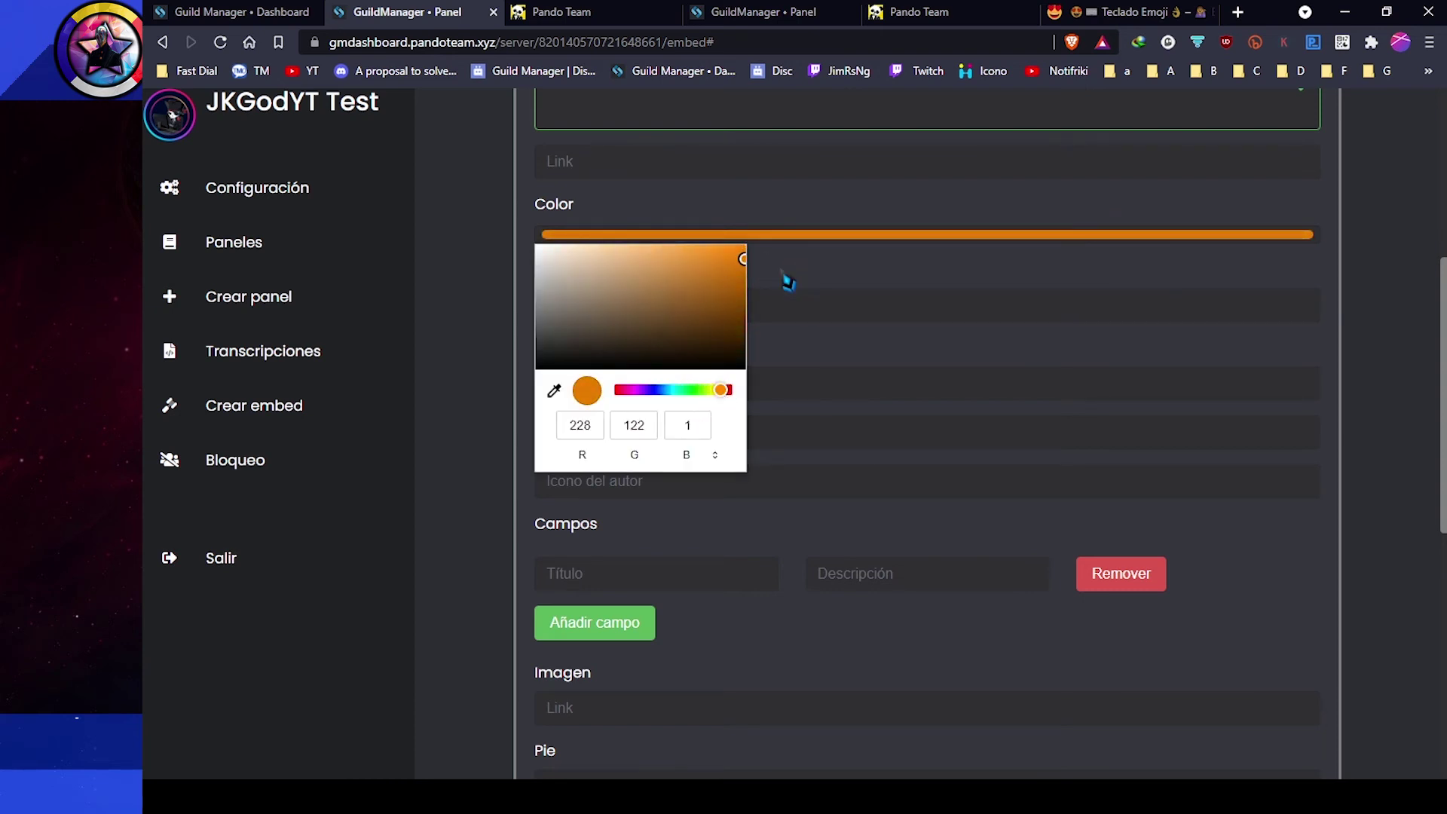
{"action": "left_click", "coordinate": [466, 431]}
Step: Title the embed's first field ":one:━:arrow_forward: Problemas en general" and add a second field
{"action": "scroll", "coordinate": [668, 456], "scroll_direction": "down", "scroll_amount": 3}
{"action": "left_click", "coordinate": [580, 363]}
{"action": "left_click", "coordinate": [467, 346]}
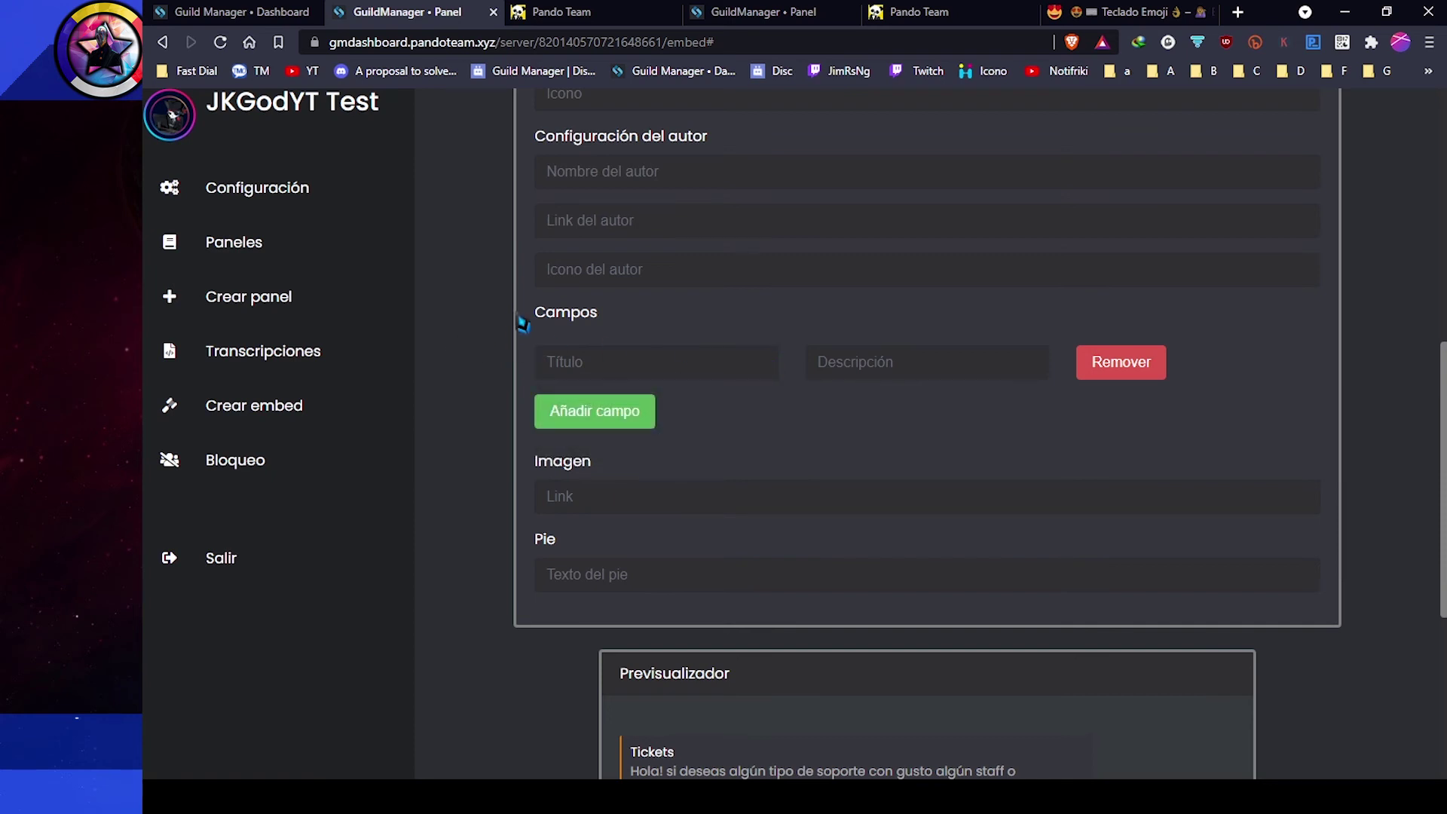
{"action": "left_click", "coordinate": [565, 361]}
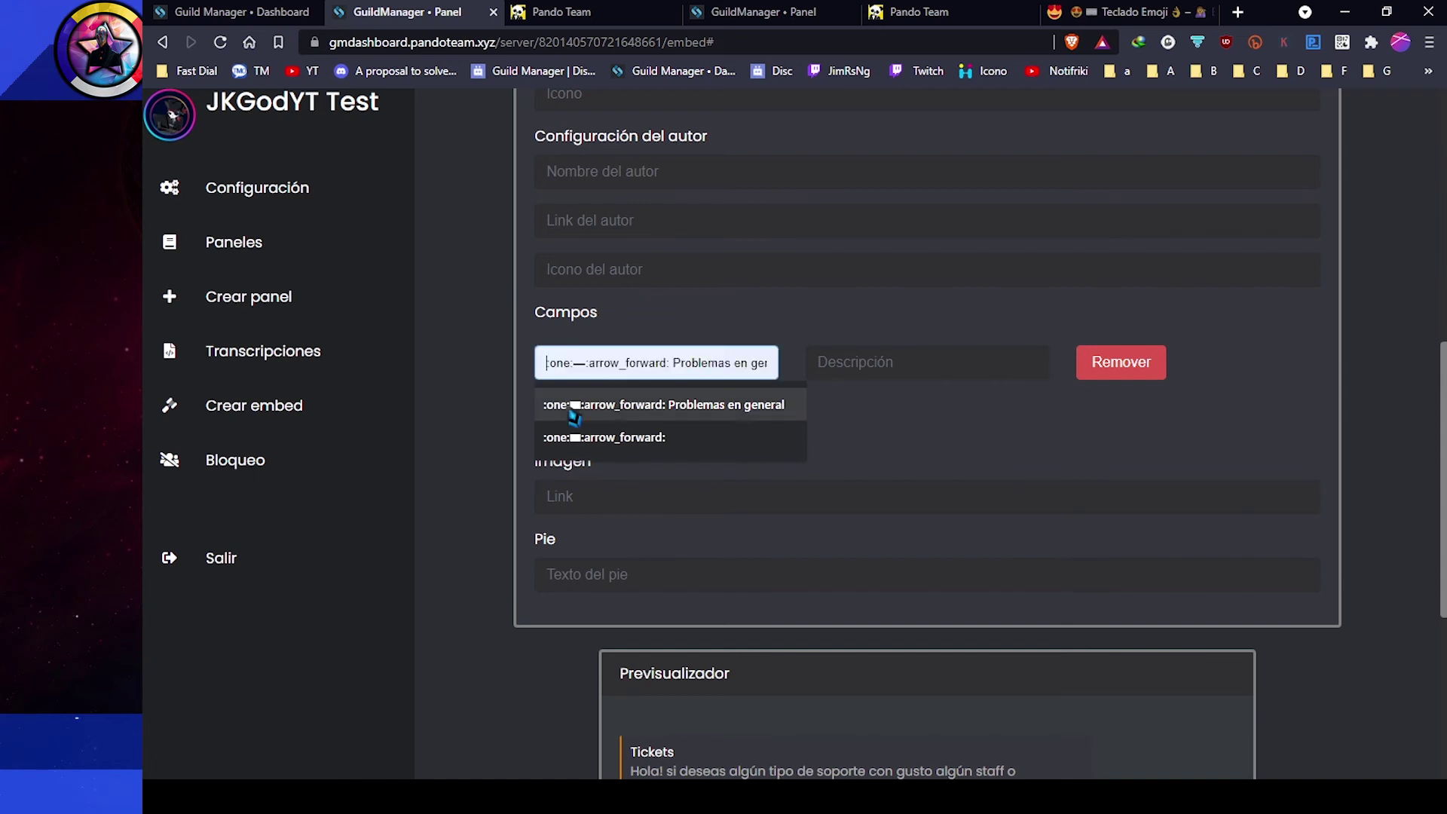
{"action": "scroll", "coordinate": [752, 460], "scroll_direction": "down", "scroll_amount": 5}
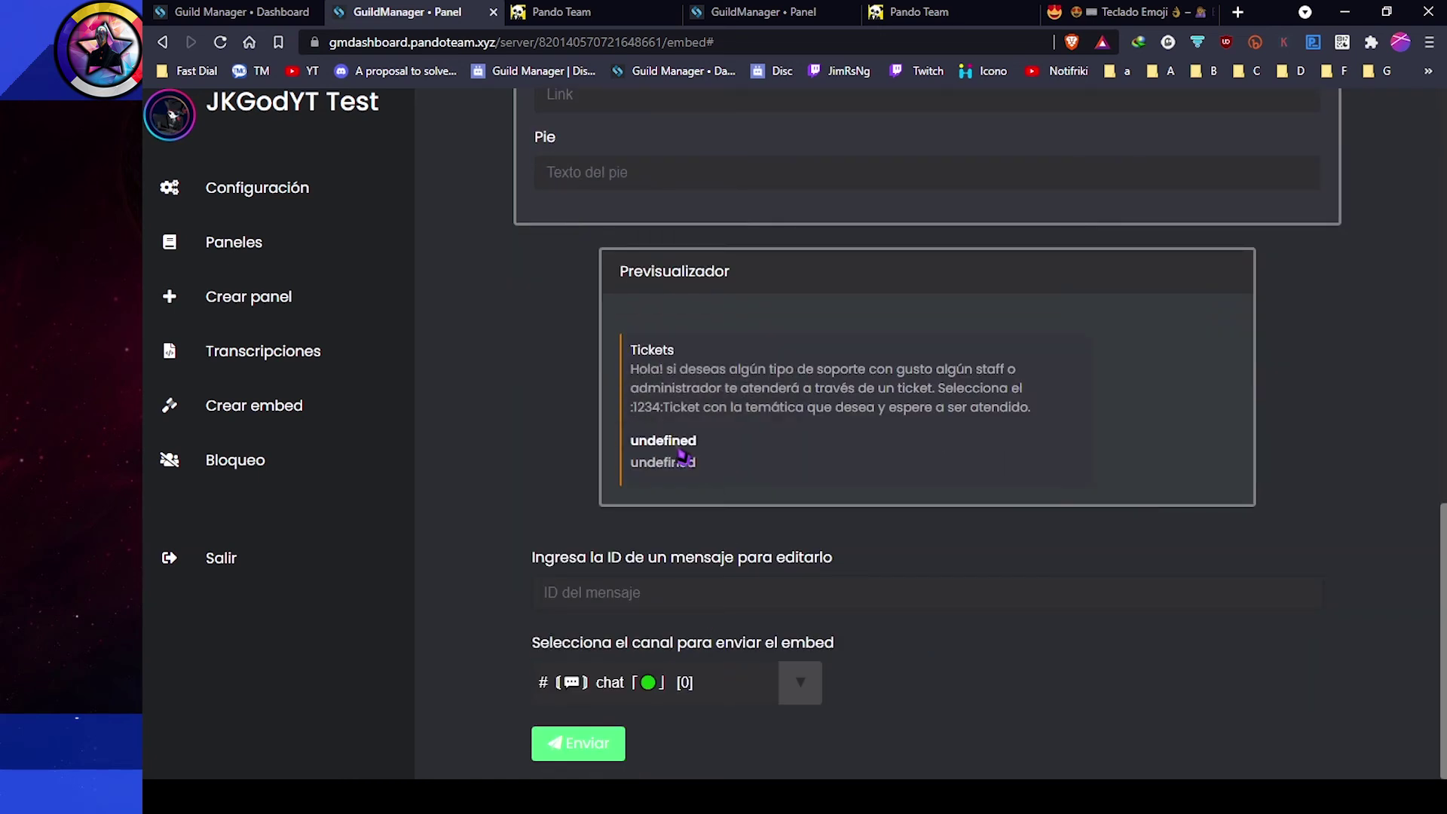
{"action": "scroll", "coordinate": [659, 409], "scroll_direction": "up", "scroll_amount": 5}
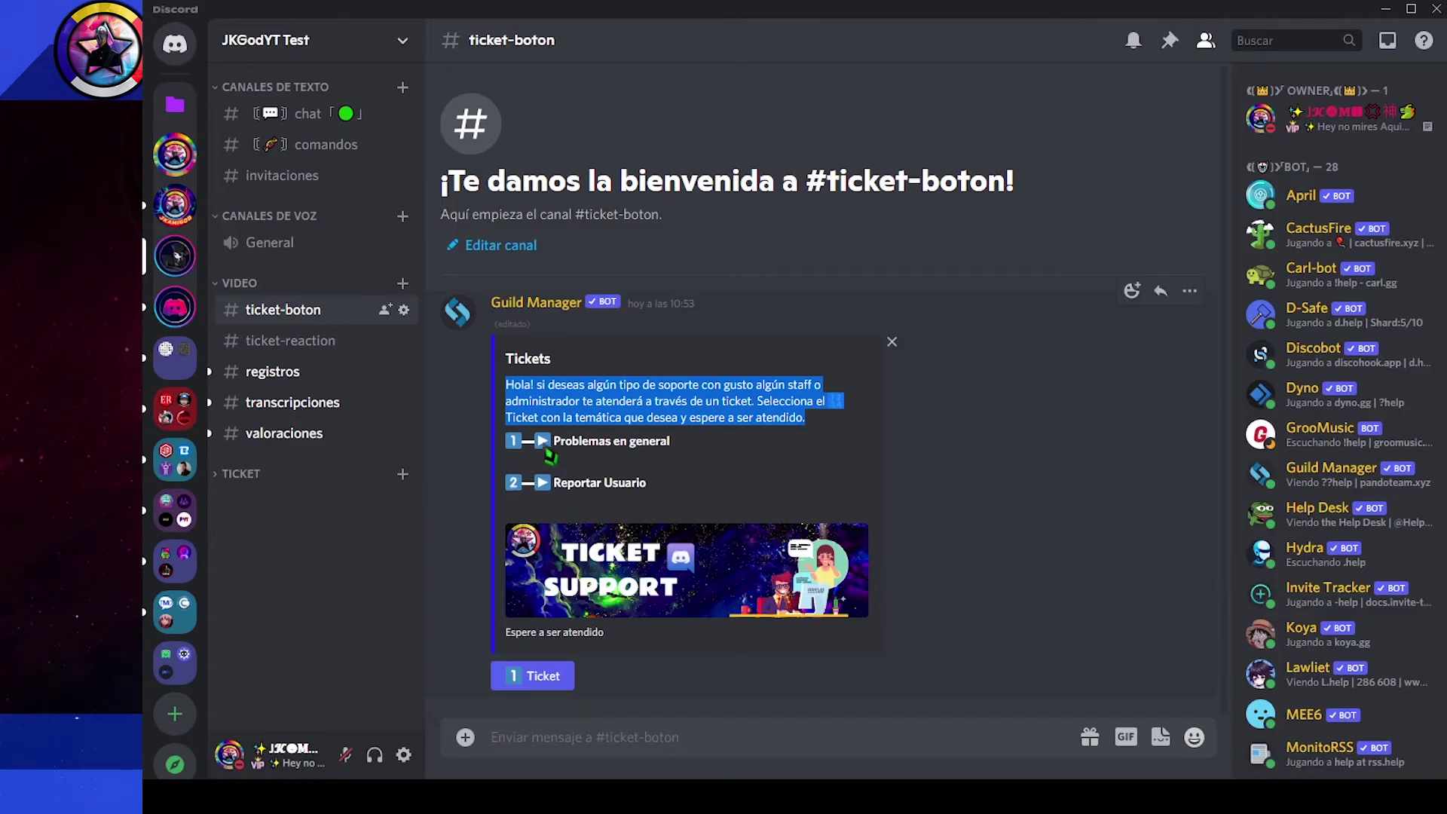
{"action": "key", "text": "alt+Tab"}
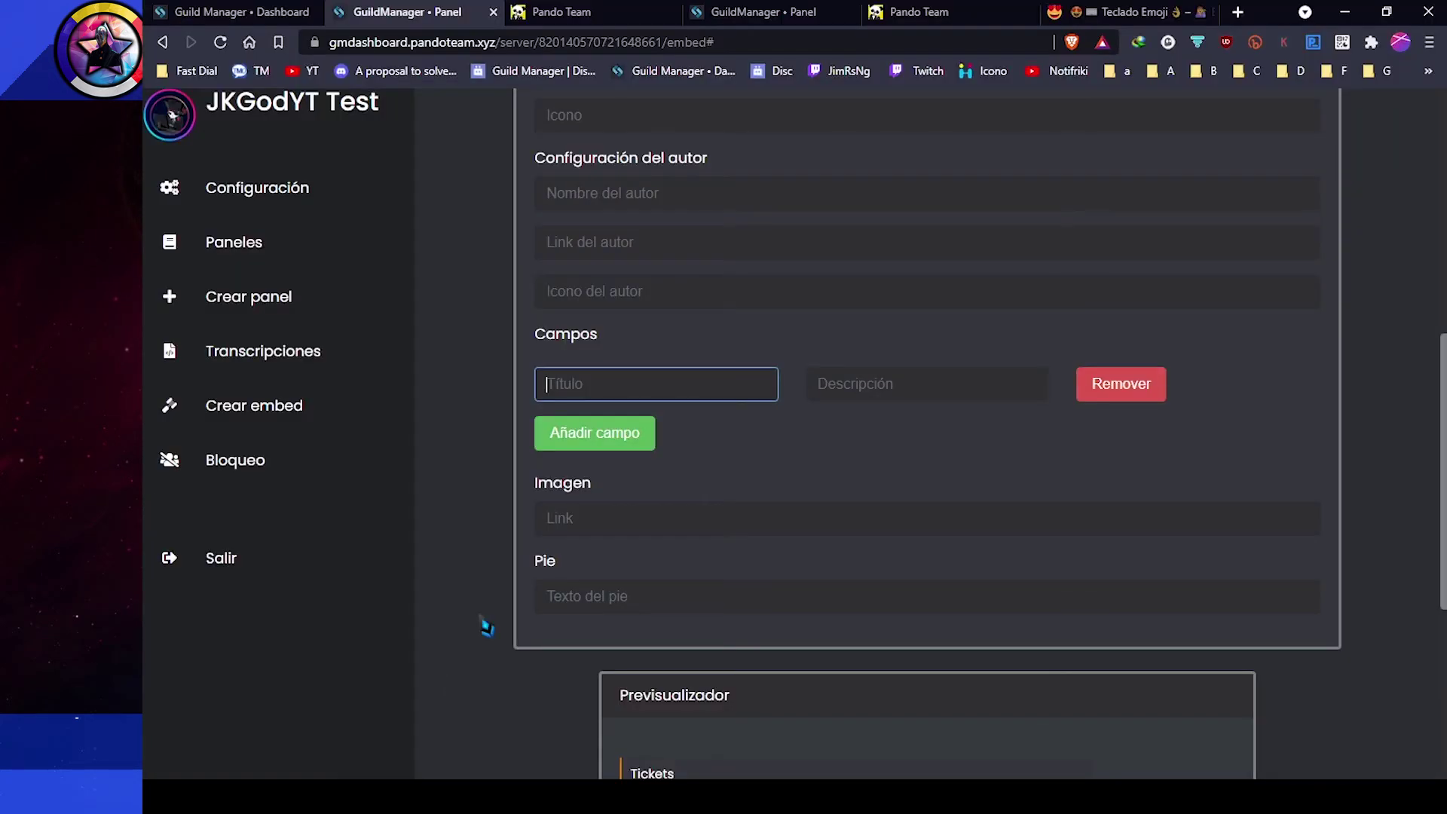
{"action": "left_click", "coordinate": [571, 388]}
{"action": "left_click", "coordinate": [580, 427]}
{"action": "left_click", "coordinate": [634, 430]}
Step: Copy the second field's heading from the #ticket-boton embed and title the new field ":two:━:arrow_forward: Reportar Usuario"
{"action": "left_click", "coordinate": [633, 437]}
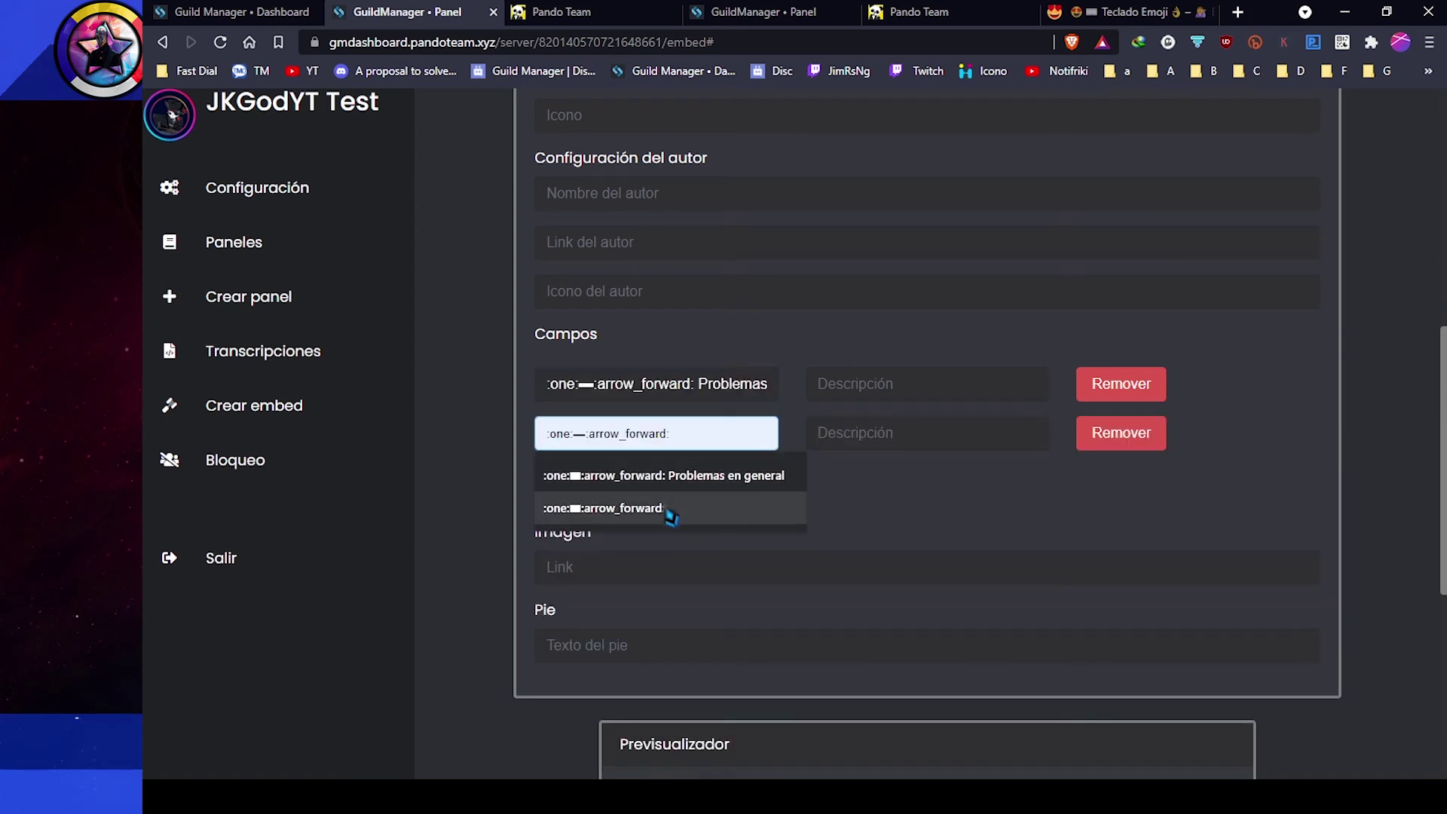
{"action": "key", "text": "alt+Tab"}
{"action": "left_click_drag", "start_coordinate": [683, 490], "coordinate": [515, 497]}
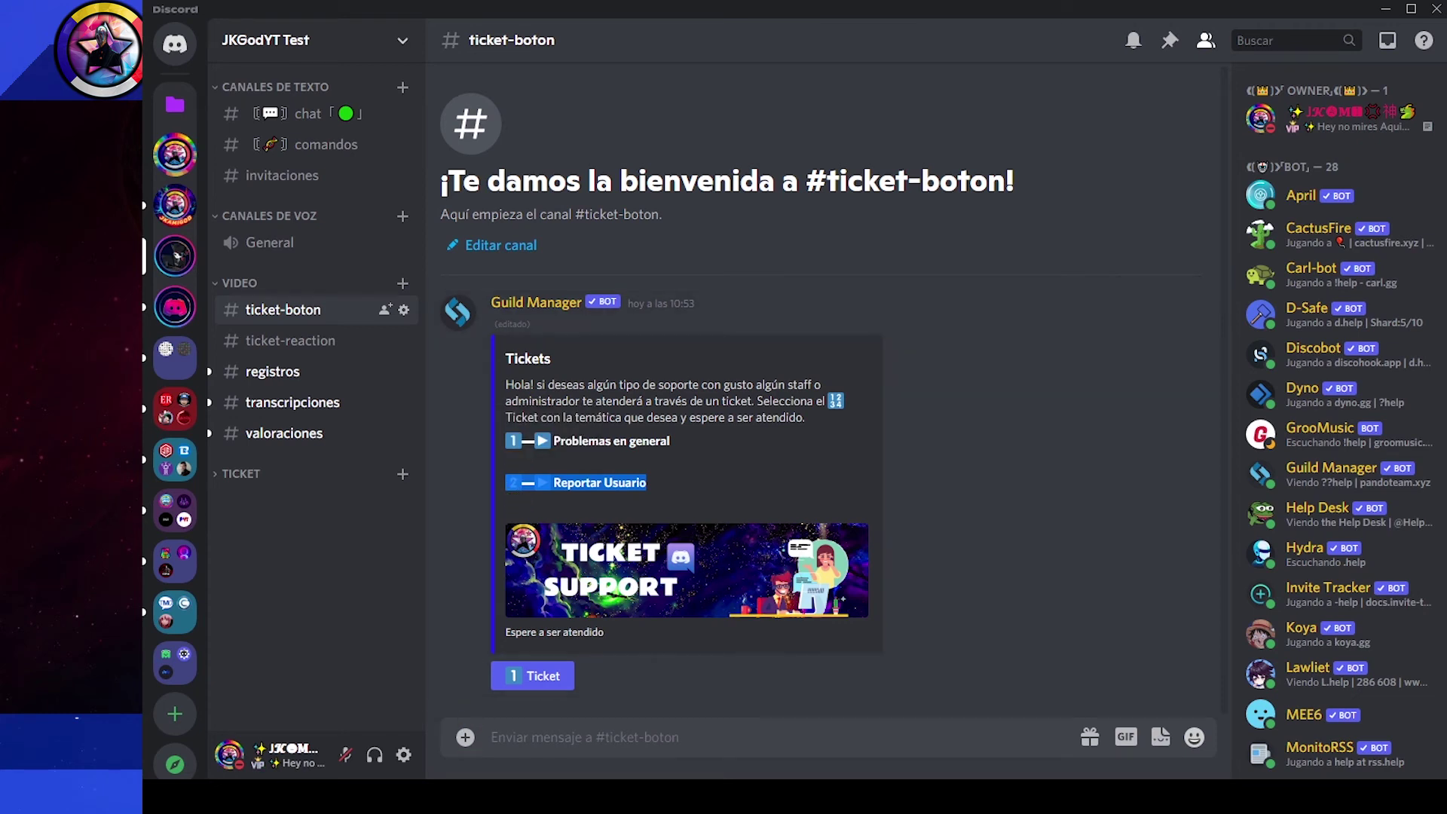
{"action": "key", "text": "alt+Tab"}
{"action": "left_click", "coordinate": [648, 439]}
{"action": "type", "text": ":two:━:arrow_forward: Reportar Usuario"}
Step: Enter "." as the description of both embed fields and set the embed's image to the suggested images-ext-1.discordapp.net ticket banner link
{"action": "left_click", "coordinate": [863, 400]}
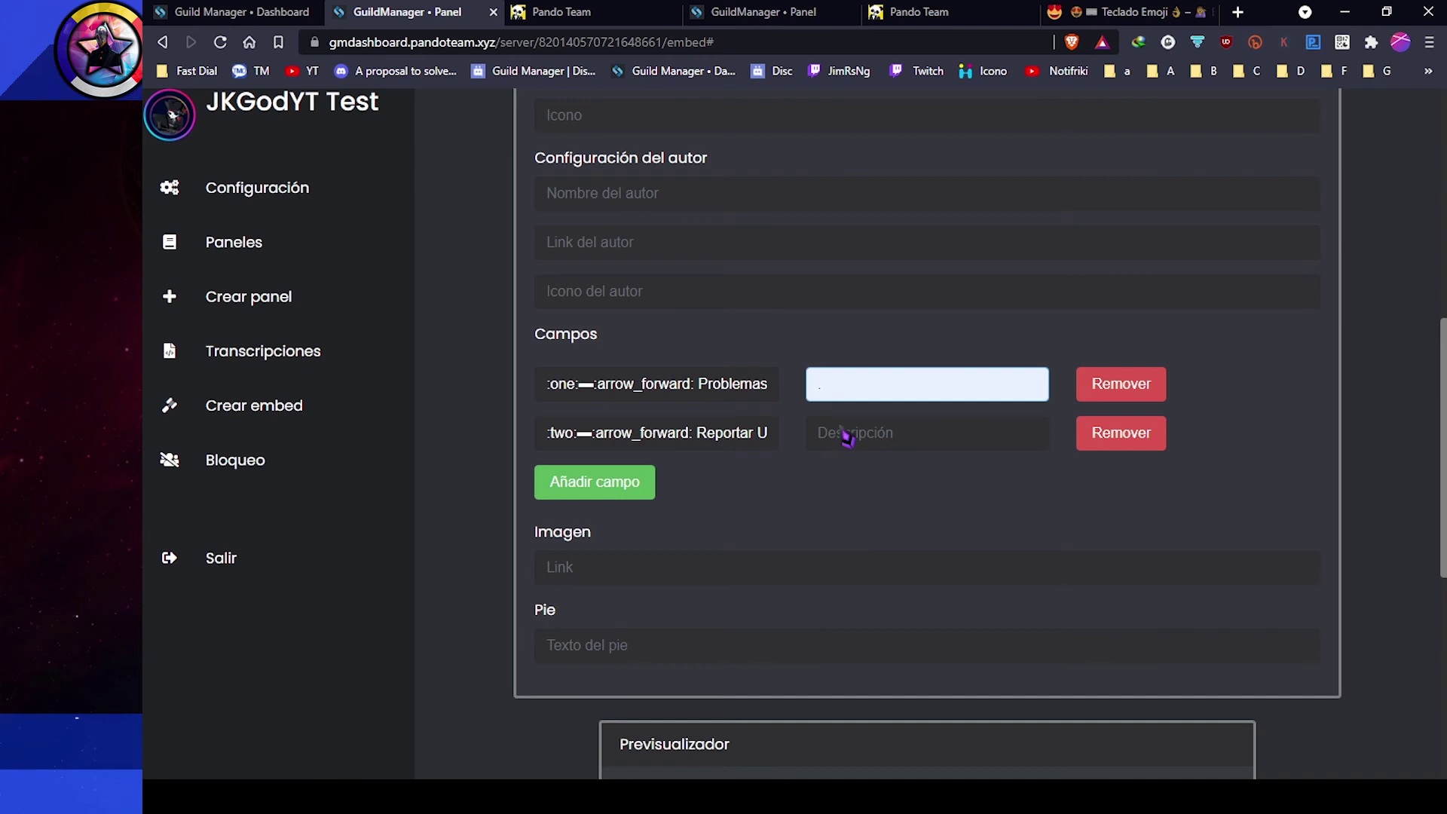
{"action": "left_click", "coordinate": [842, 431]}
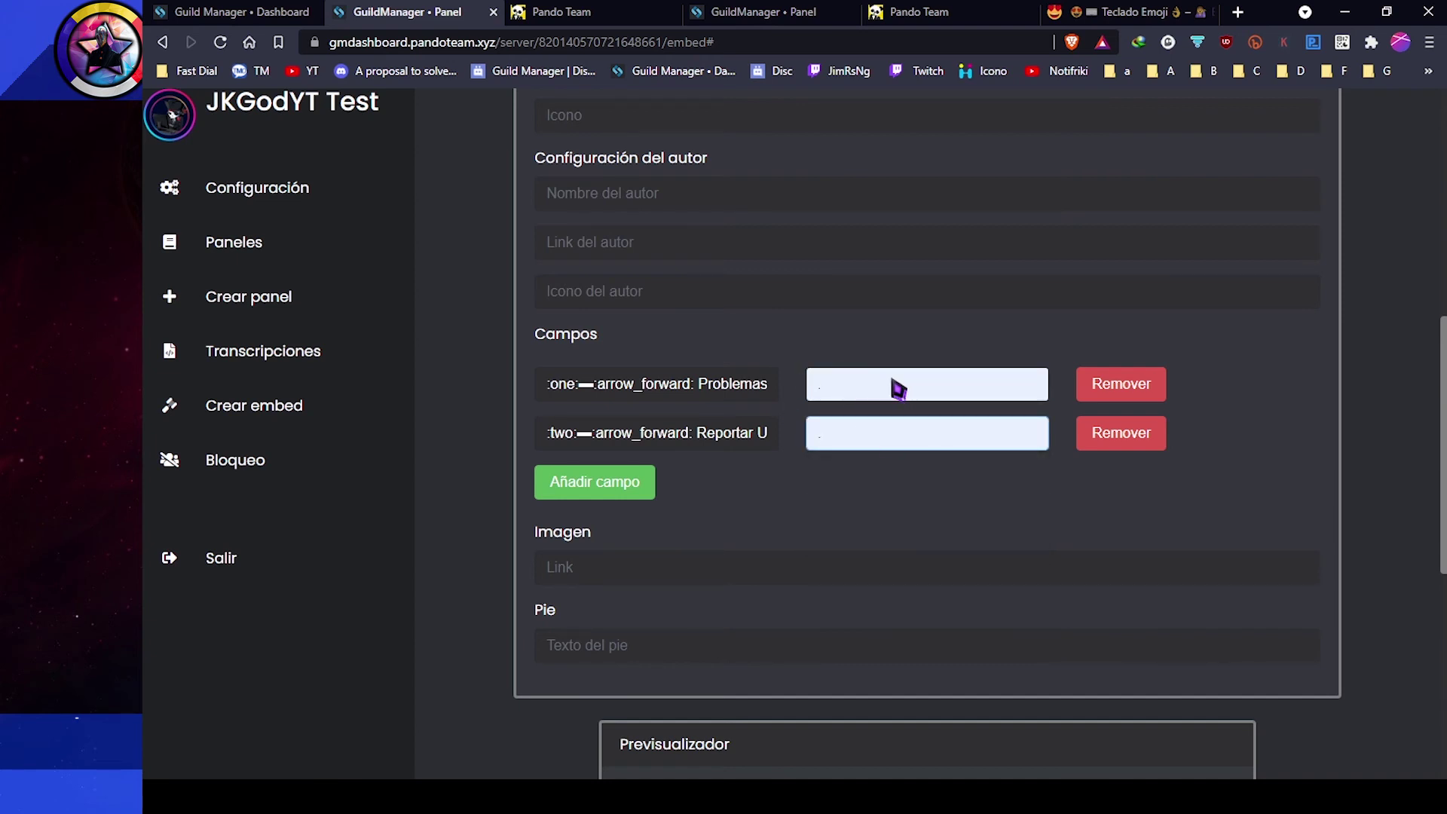
{"action": "scroll", "coordinate": [675, 571], "scroll_direction": "down", "scroll_amount": 5}
{"action": "scroll", "coordinate": [675, 576], "scroll_direction": "up", "scroll_amount": 3}
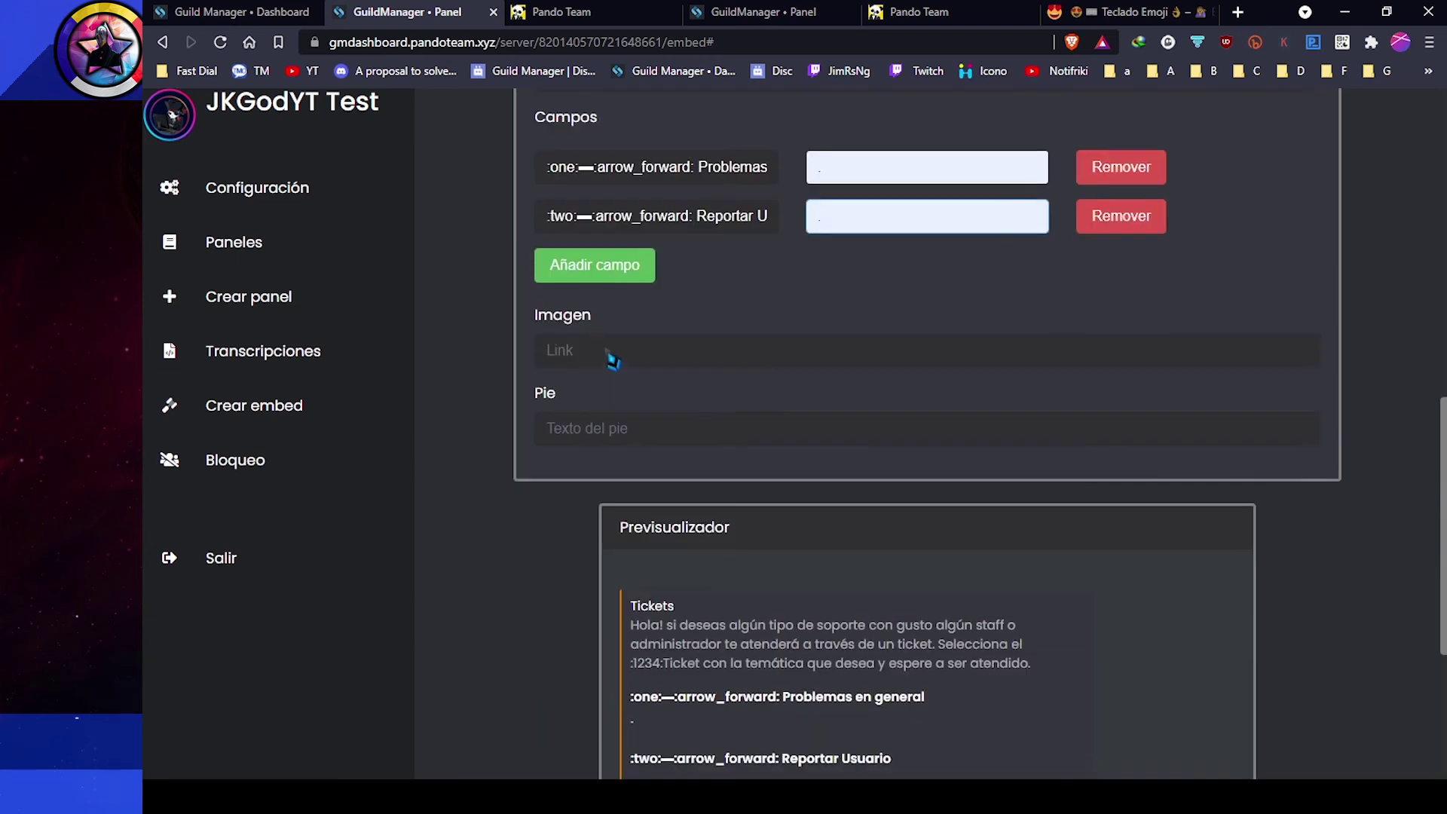
{"action": "left_click", "coordinate": [603, 365]}
{"action": "left_click", "coordinate": [581, 395]}
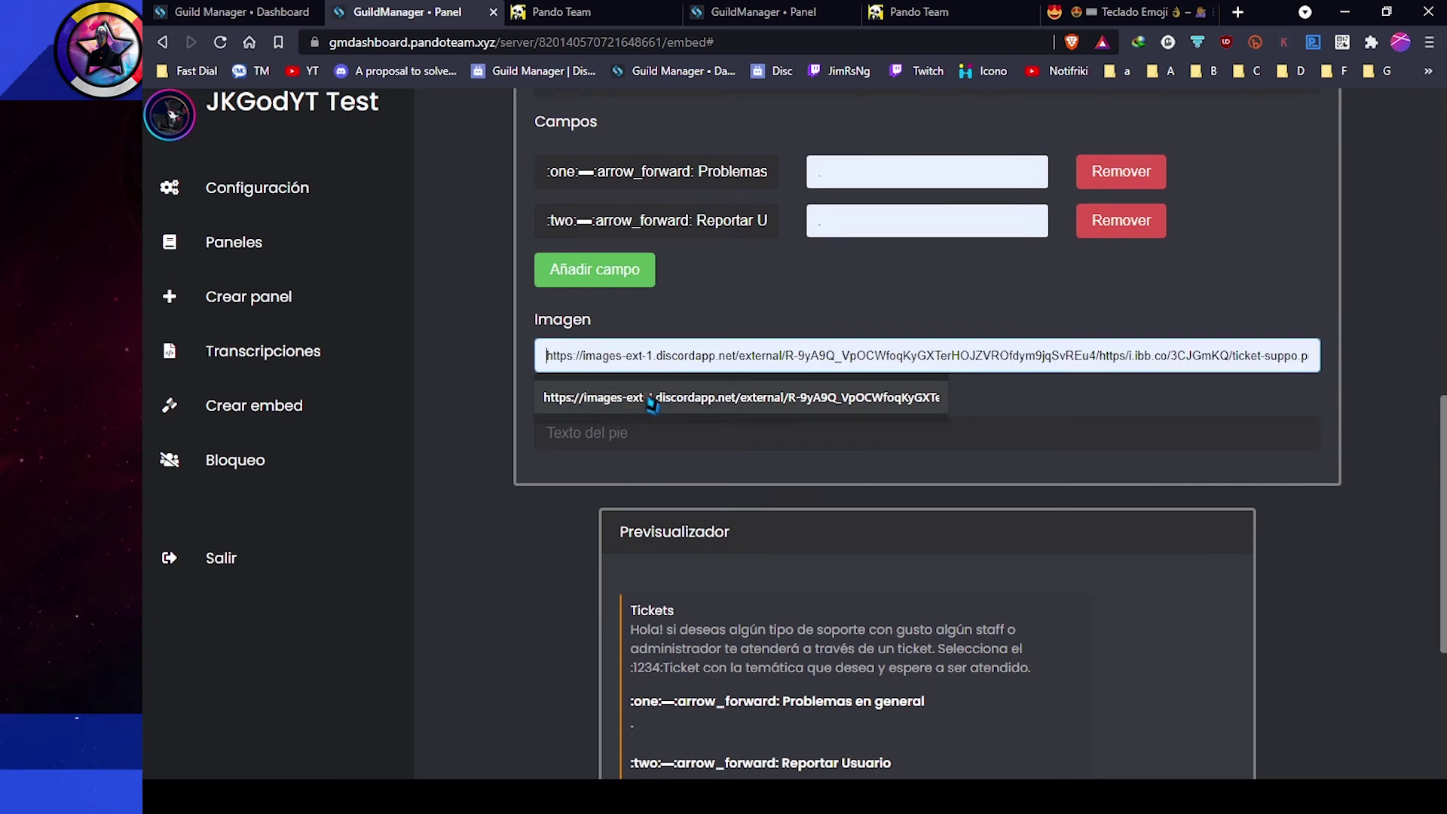
{"action": "left_click", "coordinate": [824, 400]}
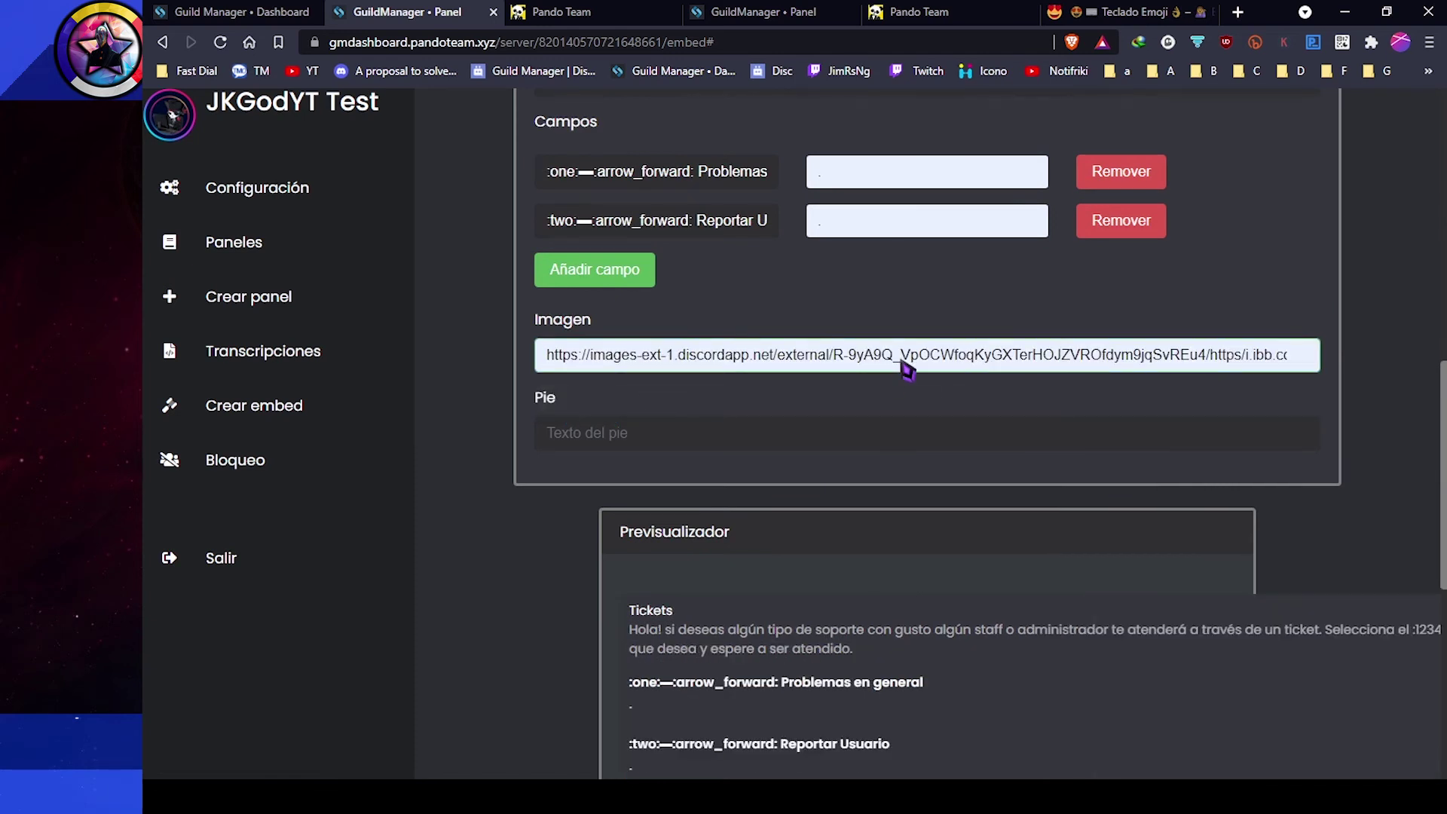
Step: Open the banner image of the #ticket-boton embed in Discord and compare it with the new embed's preview in the dashboard
{"action": "key", "text": "alt+Tab"}
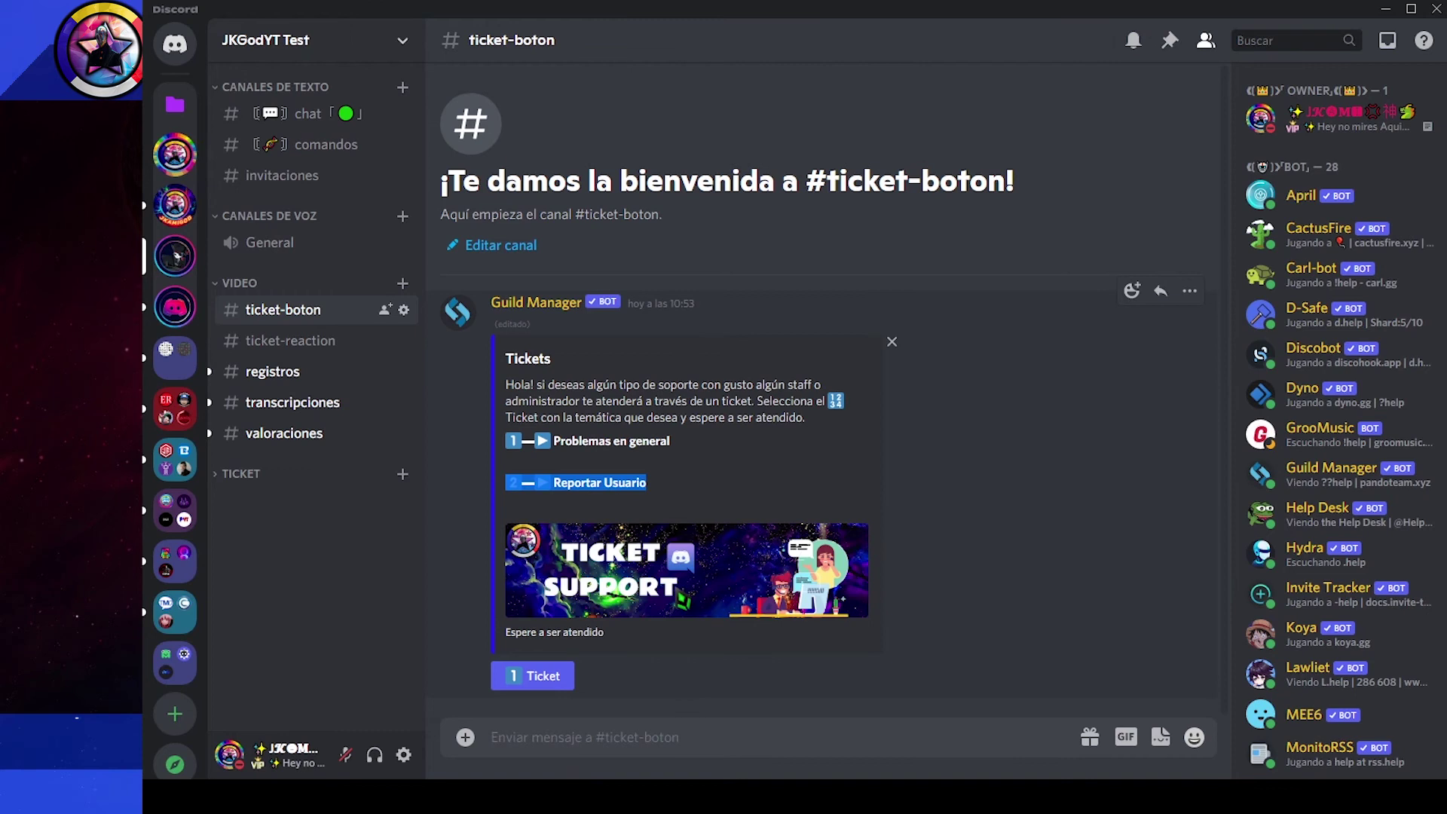
{"action": "right_click", "coordinate": [682, 575]}
{"action": "left_click", "coordinate": [630, 573]}
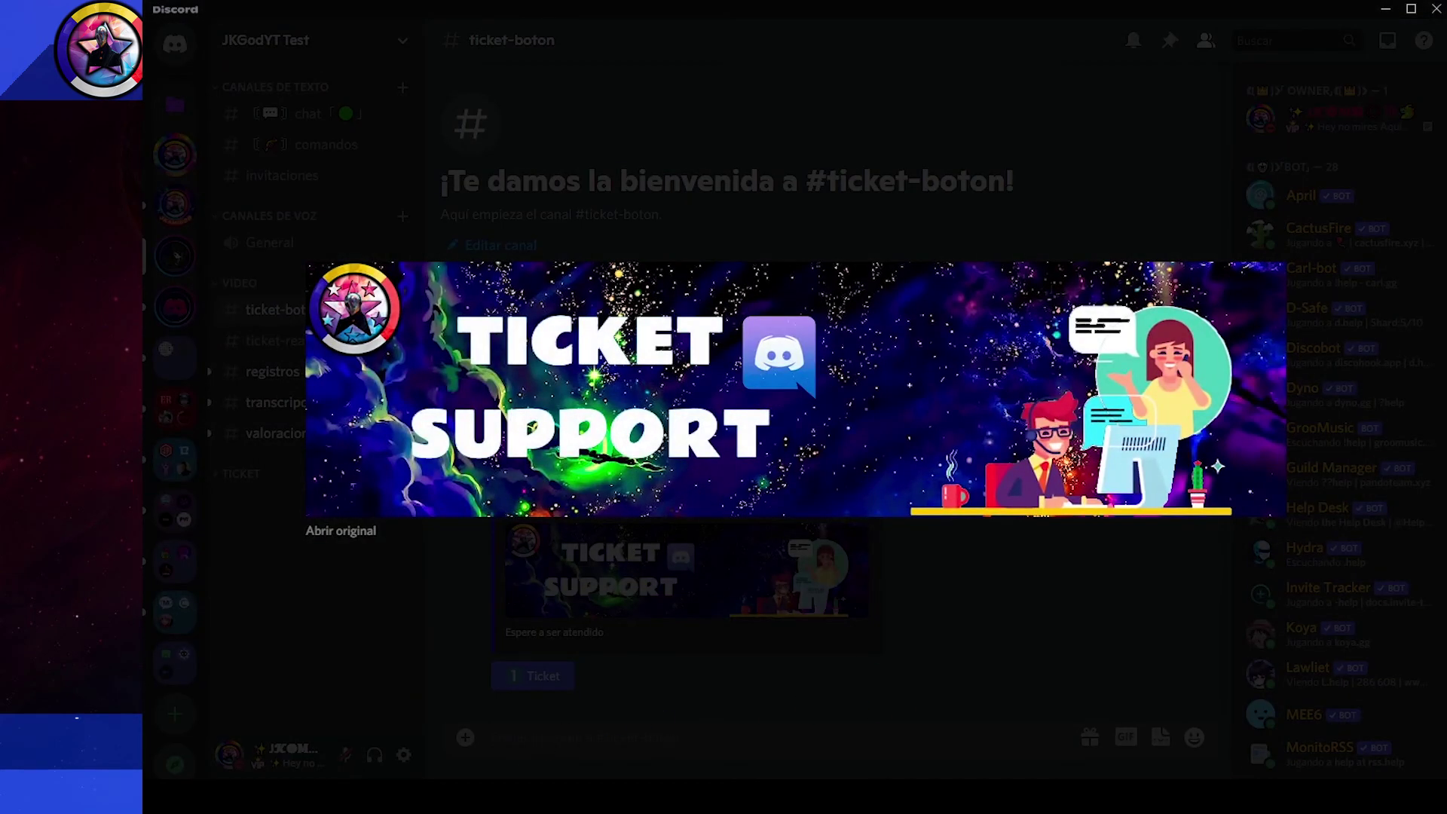
{"action": "key", "text": "alt+Tab"}
{"action": "scroll", "coordinate": [946, 628], "scroll_direction": "down", "scroll_amount": 1}
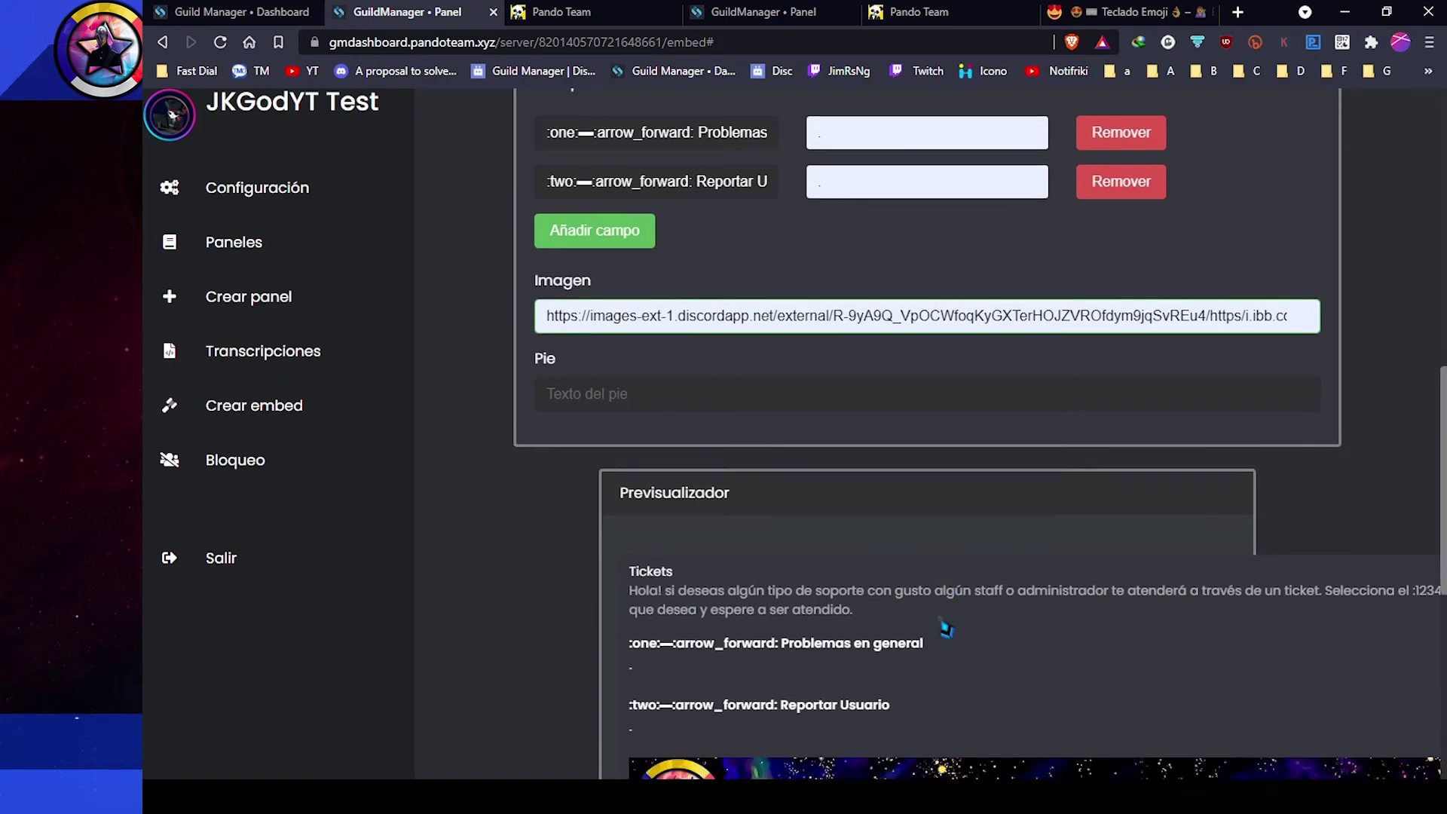
{"action": "scroll", "coordinate": [946, 628], "scroll_direction": "down", "scroll_amount": 5}
{"action": "scroll", "coordinate": [934, 477], "scroll_direction": "up", "scroll_amount": 6}
Step: Set the embed's footer text to "Espere a ser atendido" and review the complete embed in the preview
{"action": "left_click", "coordinate": [739, 433]}
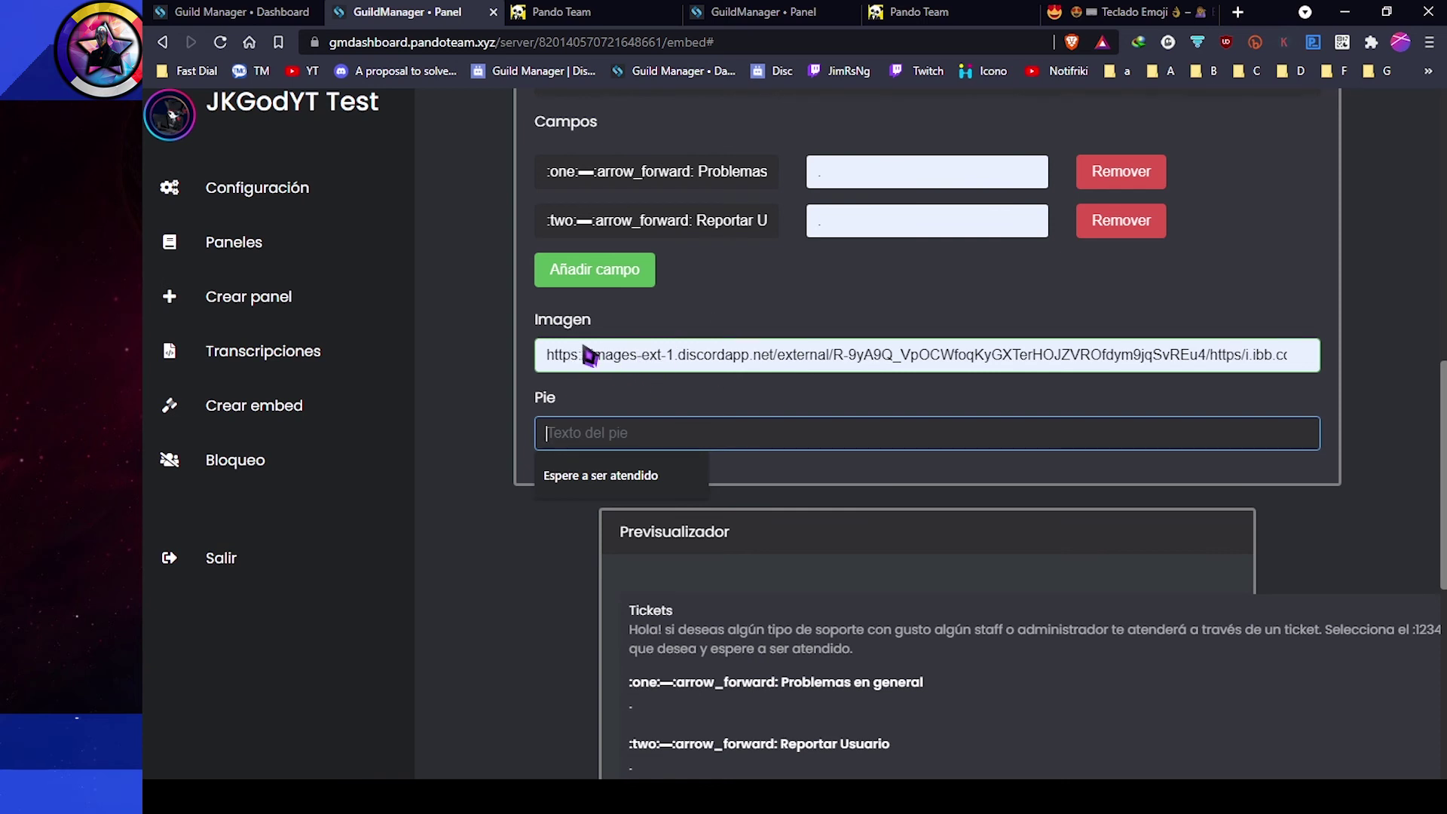
{"action": "left_click", "coordinate": [574, 475]}
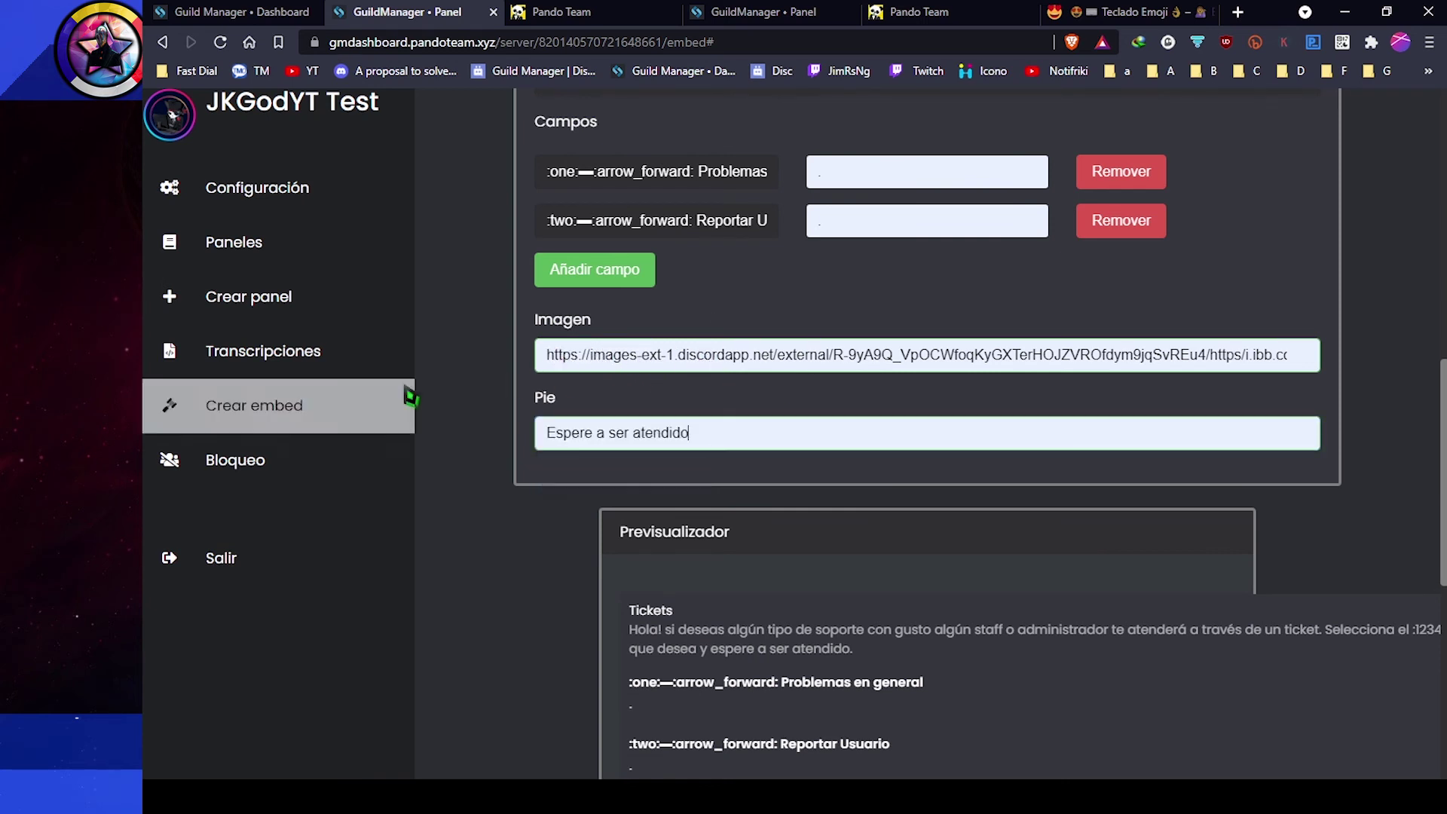
{"action": "scroll", "coordinate": [664, 528], "scroll_direction": "down", "scroll_amount": 8}
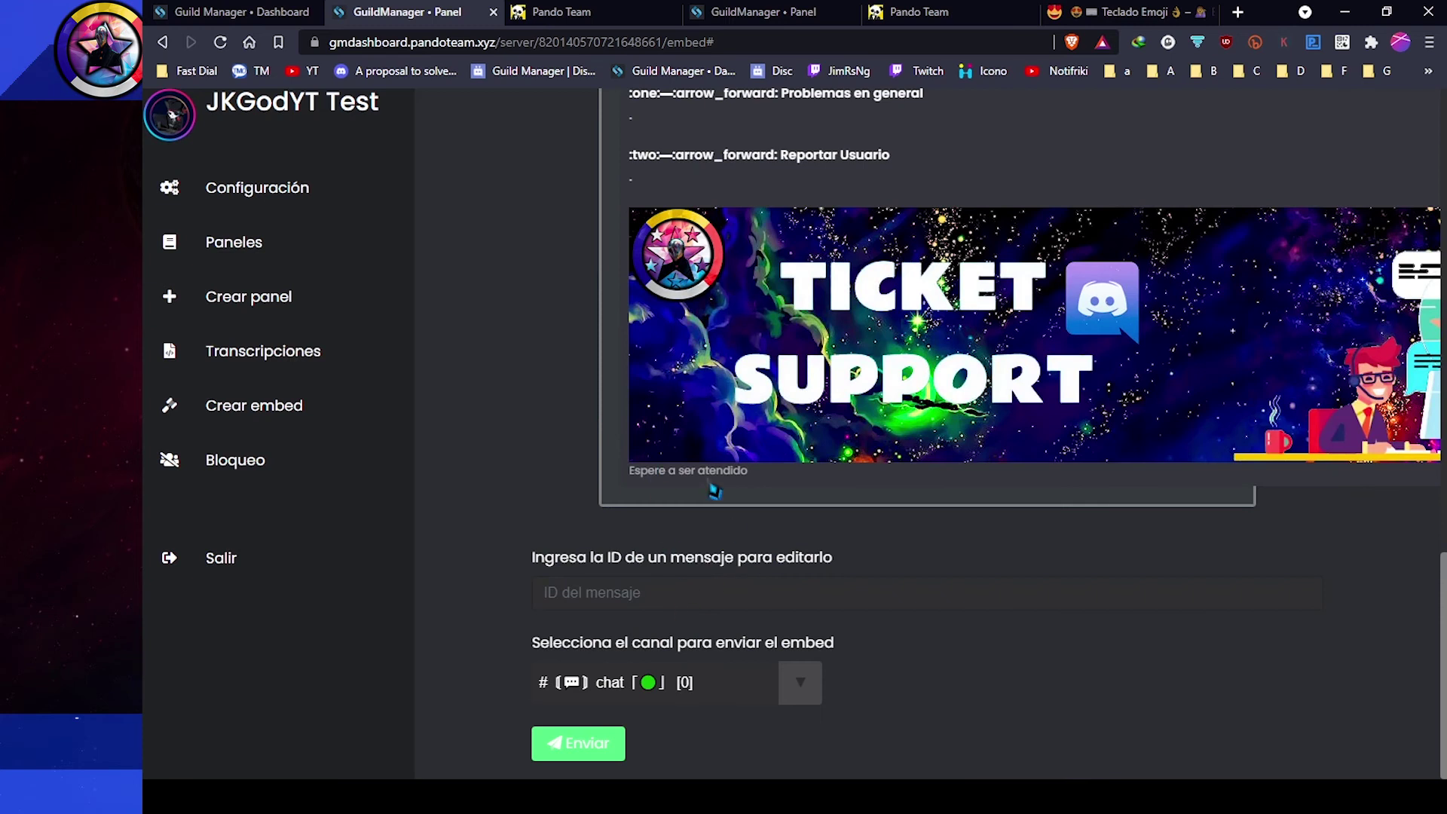
{"action": "scroll", "coordinate": [1095, 392], "scroll_direction": "up", "scroll_amount": 3}
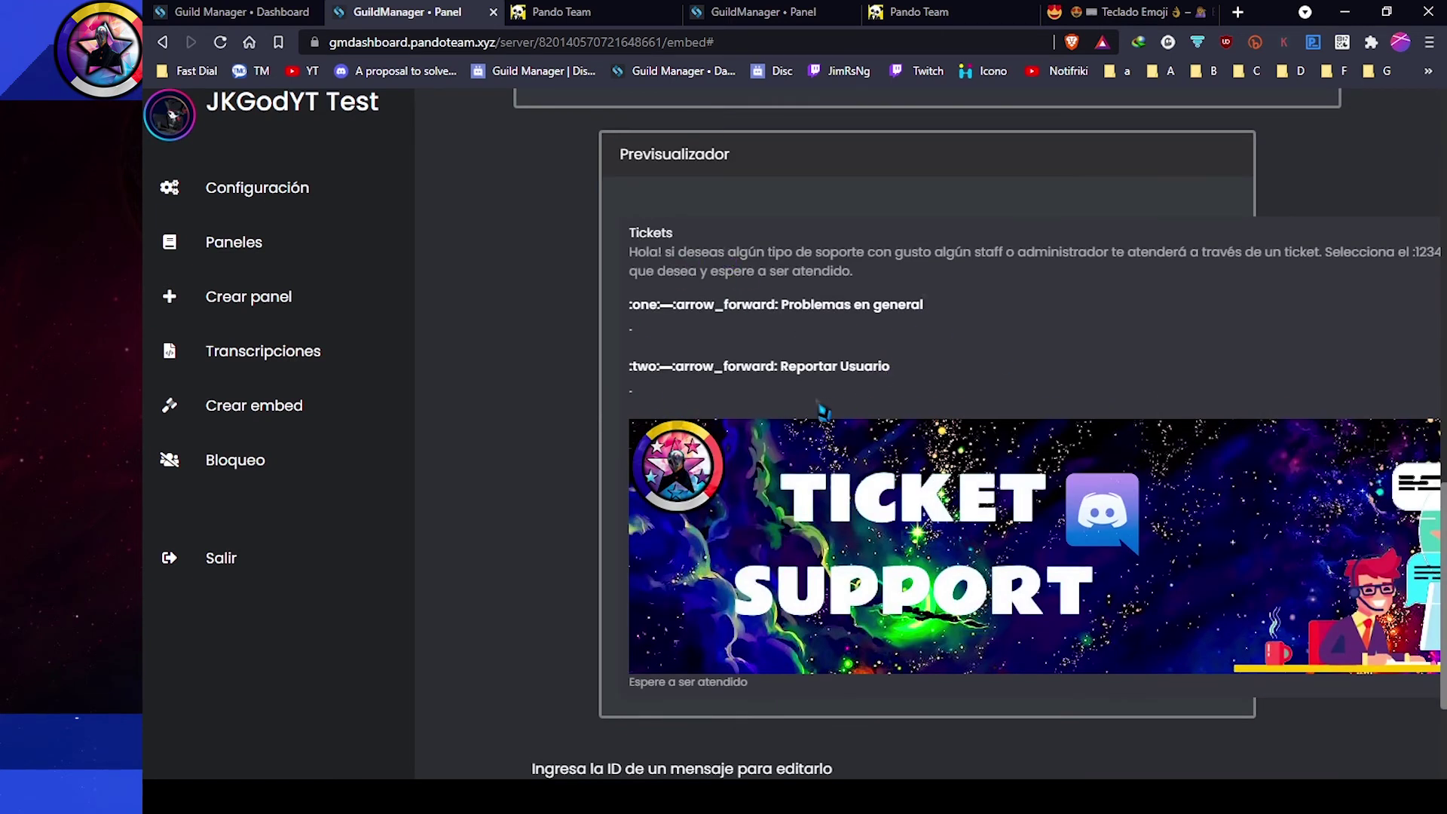
{"action": "scroll", "coordinate": [824, 411], "scroll_direction": "down", "scroll_amount": 3}
Step: Choose #ticket-boton as the embed's destination channel and send the embed
{"action": "left_click", "coordinate": [601, 682]}
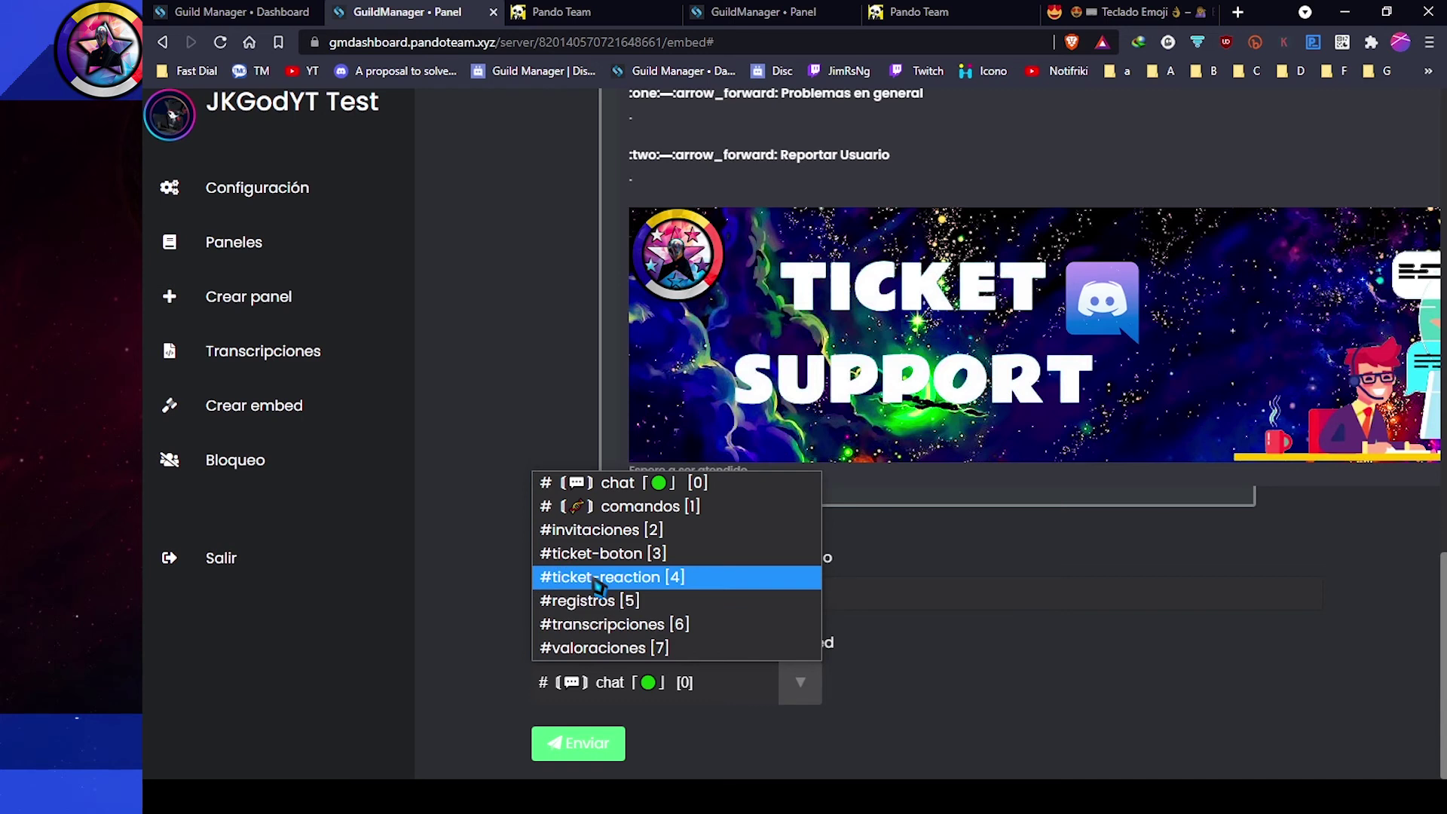
{"action": "left_click", "coordinate": [597, 554]}
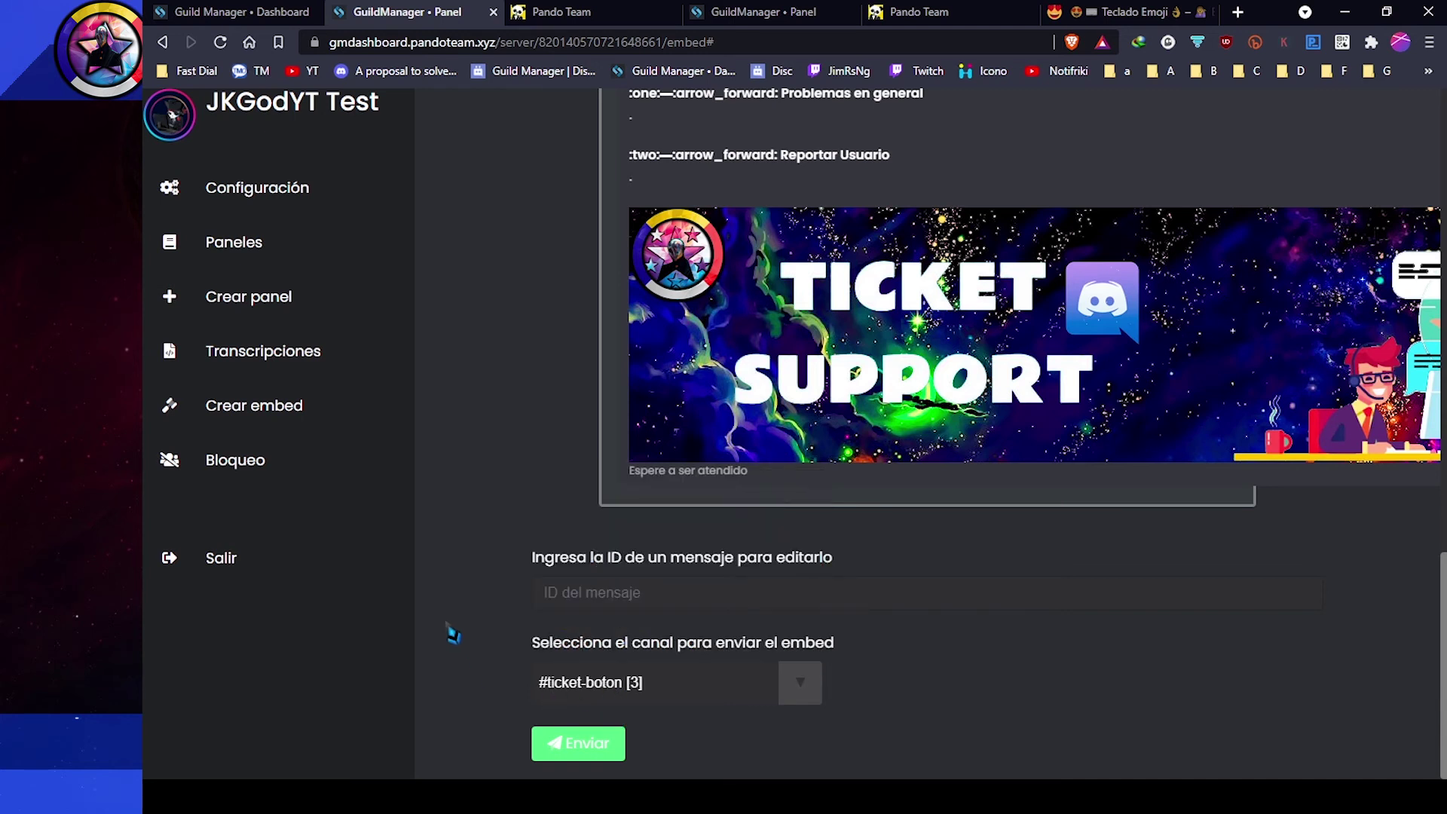
{"action": "left_click", "coordinate": [573, 745]}
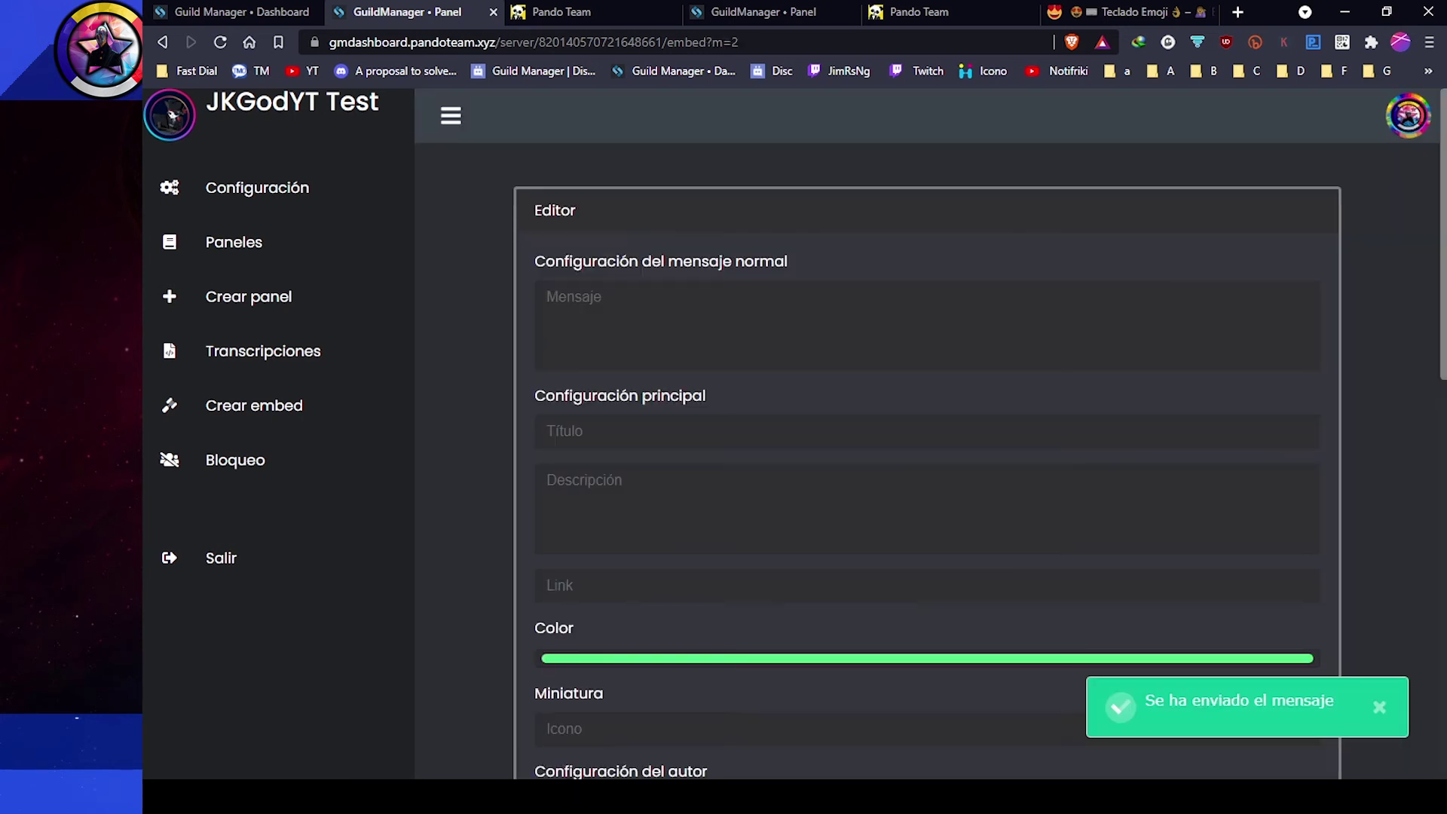
Step: Switch to Discord and close the enlarged banner image to view the embed sent to #ticket-boton
{"action": "mouse_move", "coordinate": [518, 797]}
{"action": "left_click", "coordinate": [550, 682]}
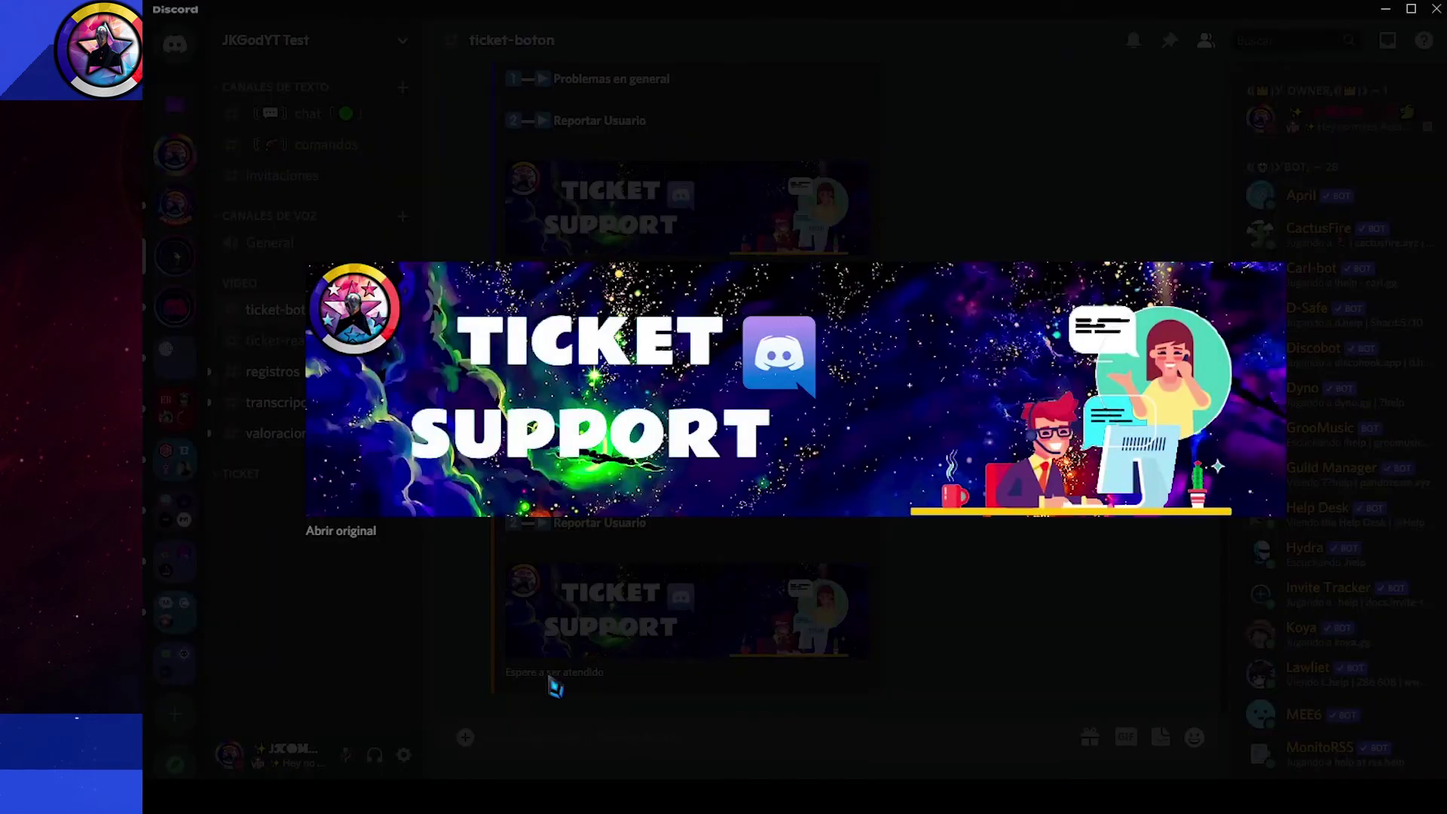
{"action": "left_click", "coordinate": [431, 667]}
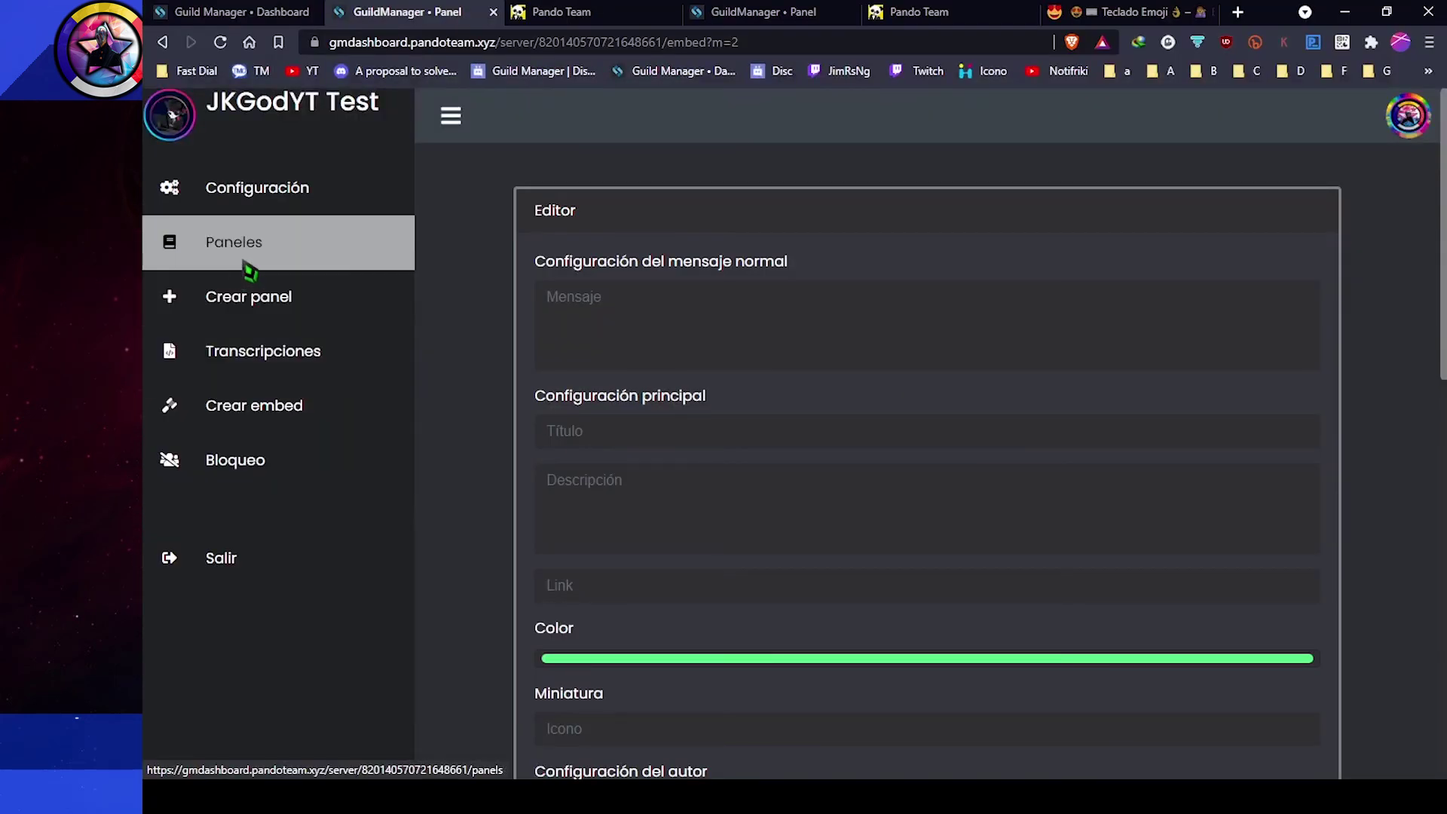
Step: Start a new panel in the dashboard, autocomplete its settings and name it Tboton2
{"action": "left_click", "coordinate": [247, 293]}
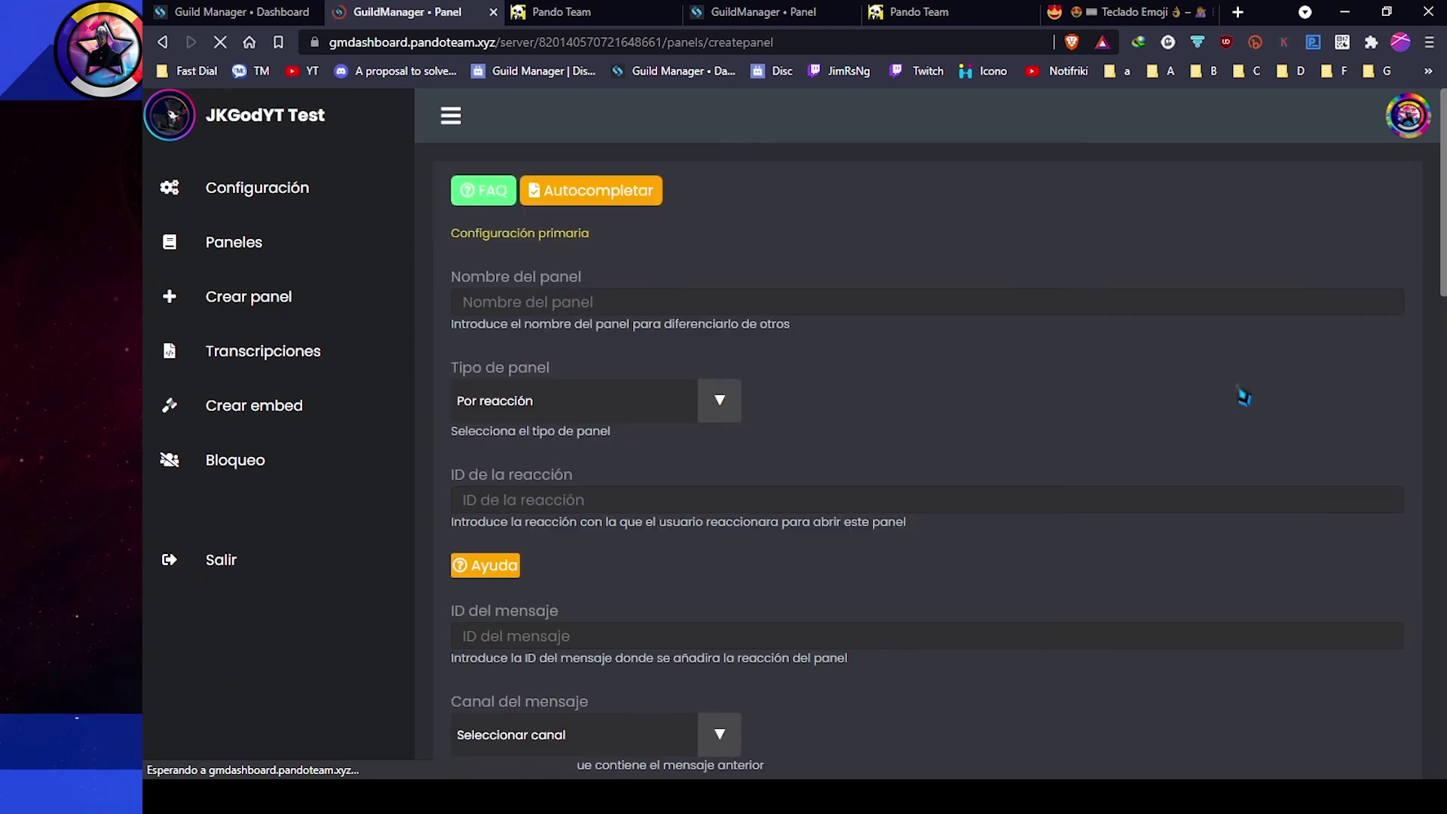
{"action": "left_click", "coordinate": [598, 193]}
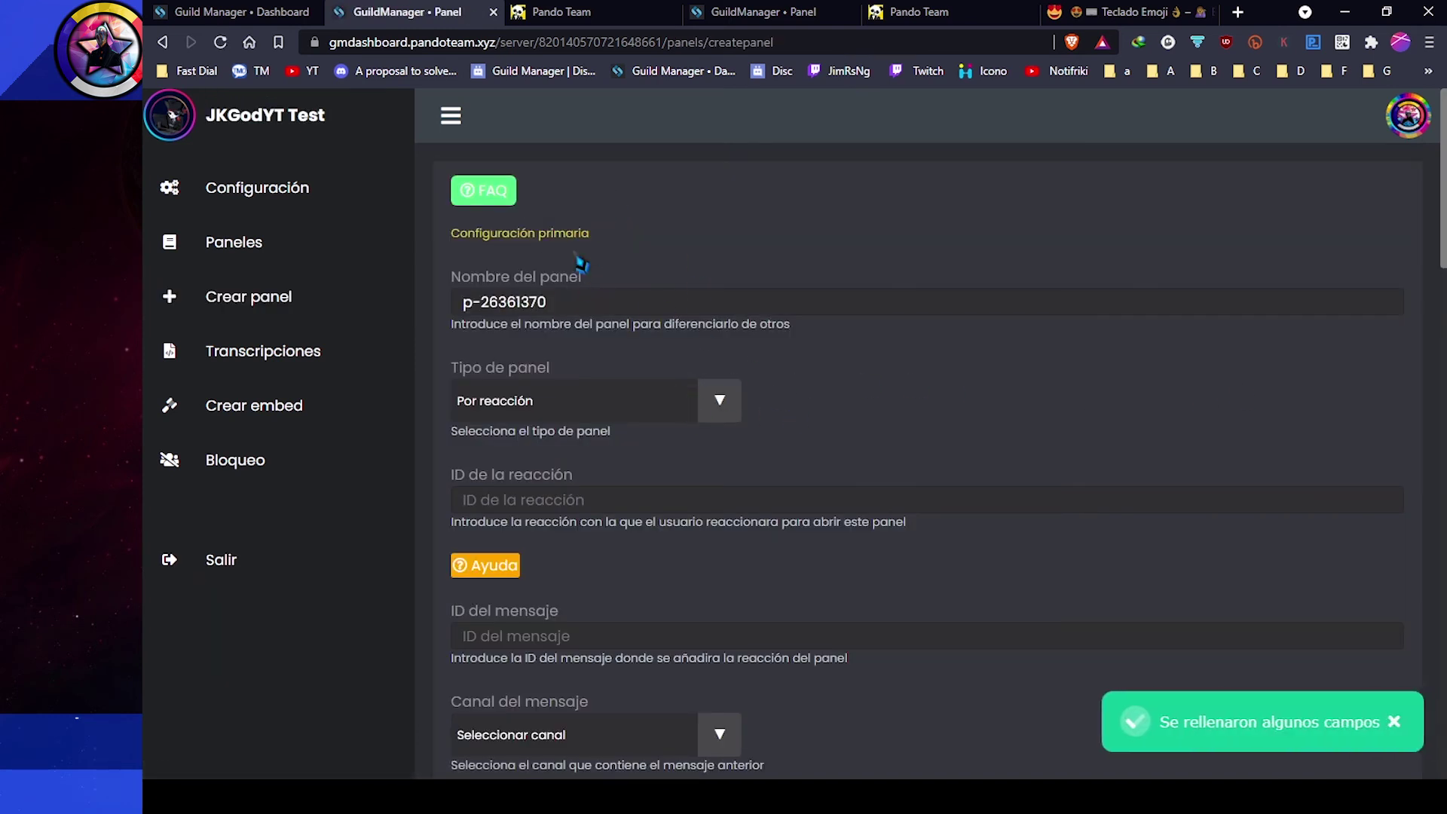
{"action": "left_click_drag", "start_coordinate": [571, 303], "coordinate": [417, 306]}
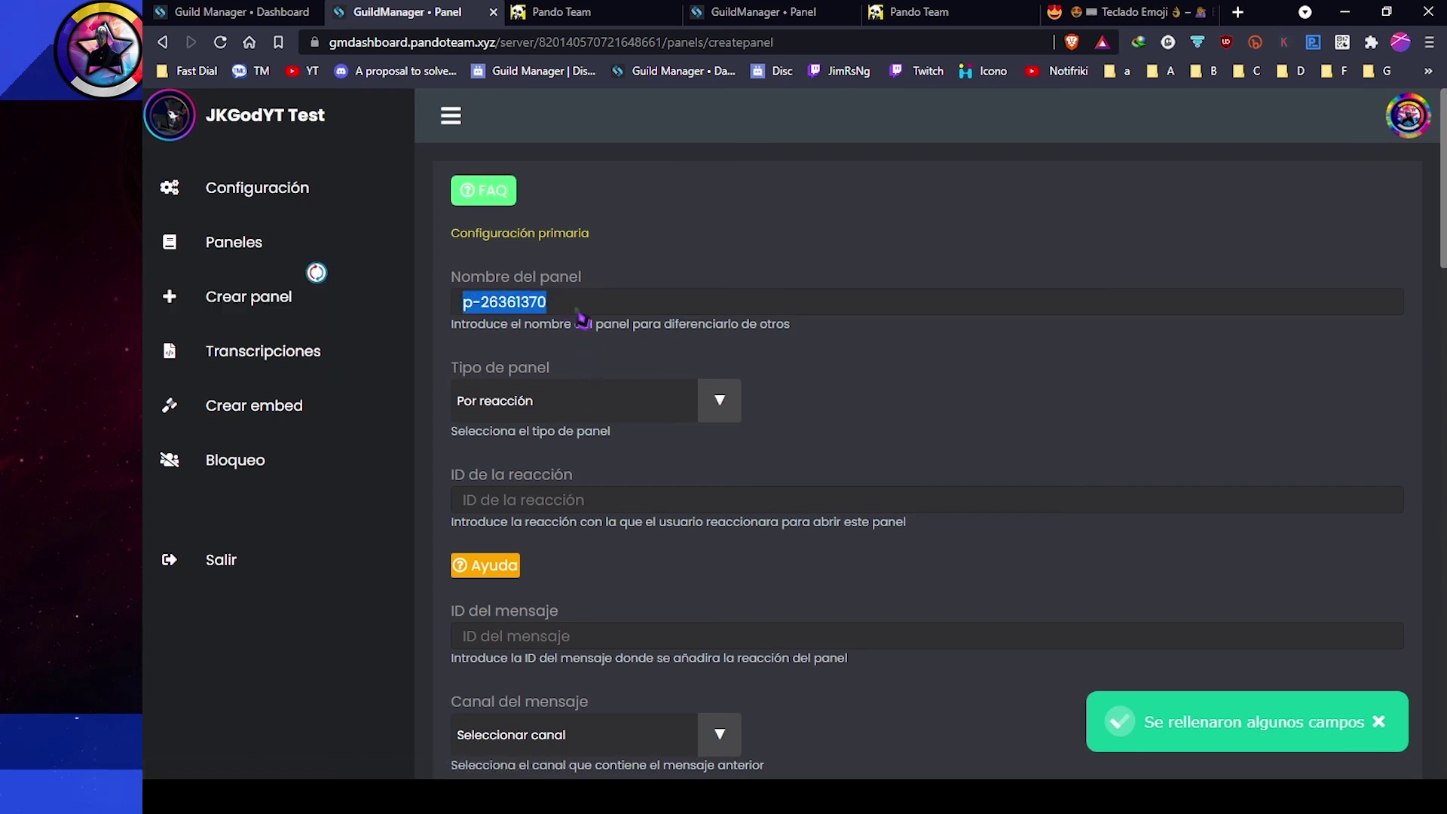
{"action": "type", "text": "Tboton2"}
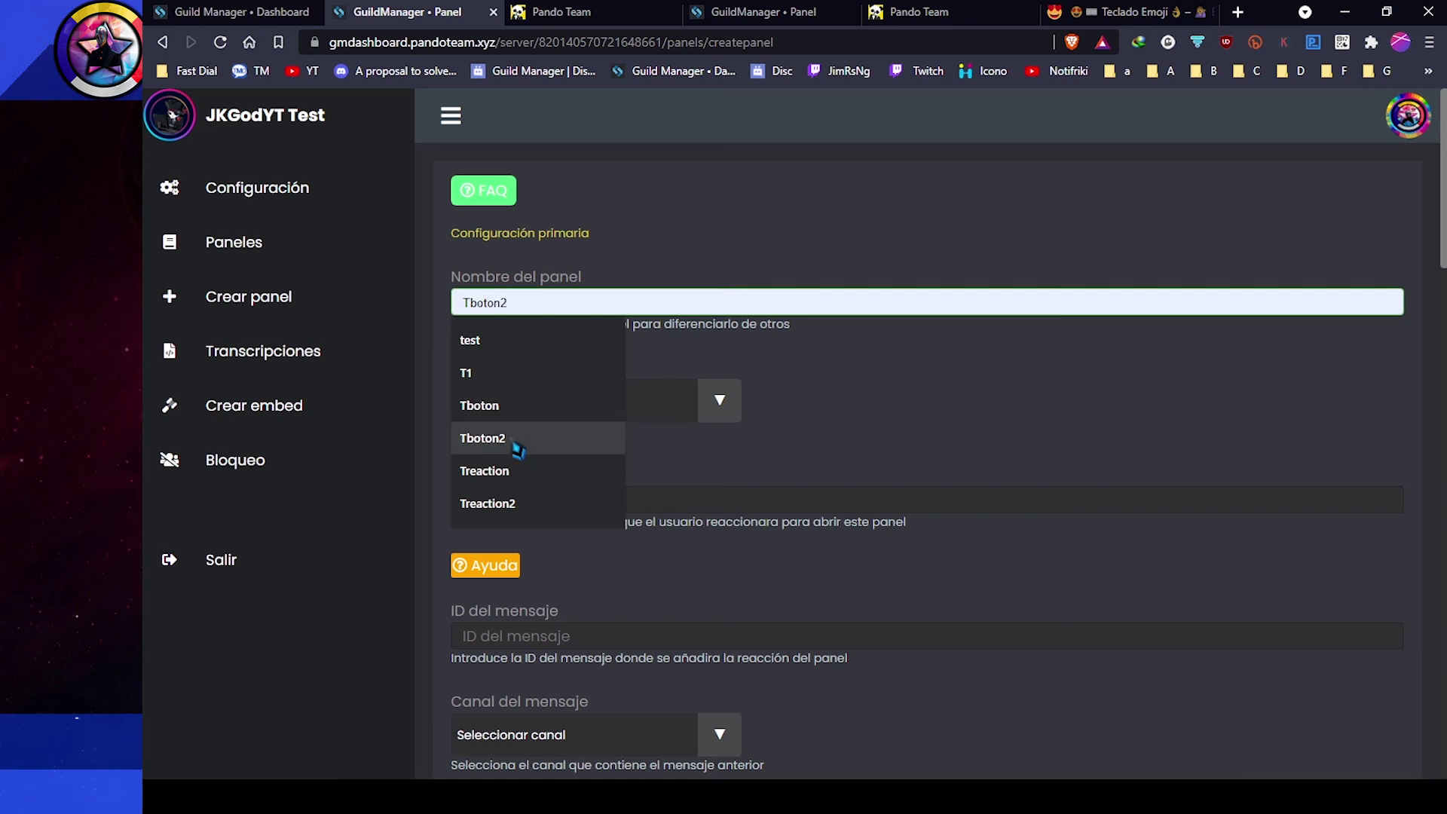
{"action": "left_click", "coordinate": [517, 441]}
Step: Make the panel type "Por botón", with the button text "Ticket 2" and the button color "Azul violáceo"
{"action": "left_click", "coordinate": [562, 401]}
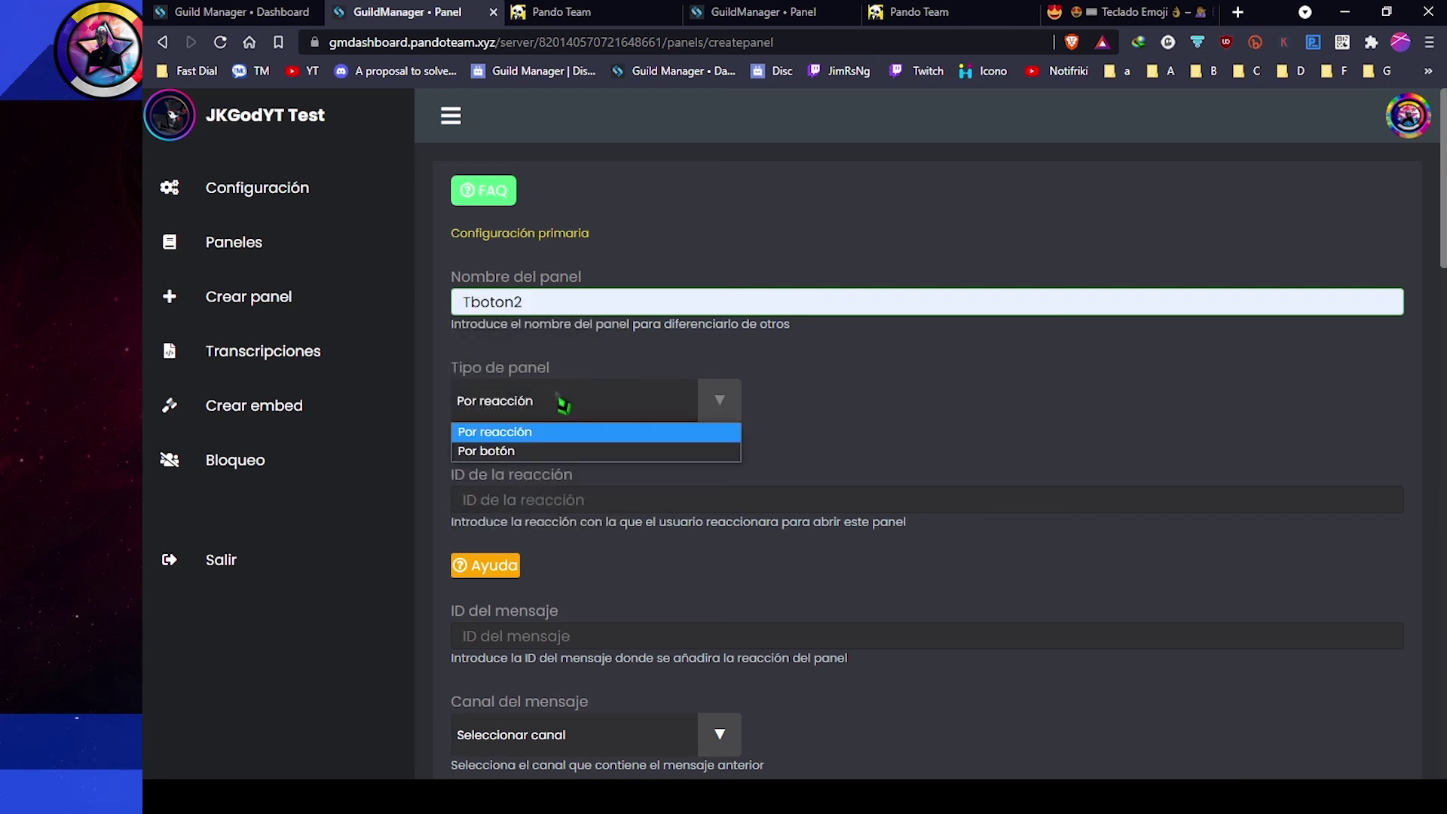
{"action": "left_click", "coordinate": [524, 453]}
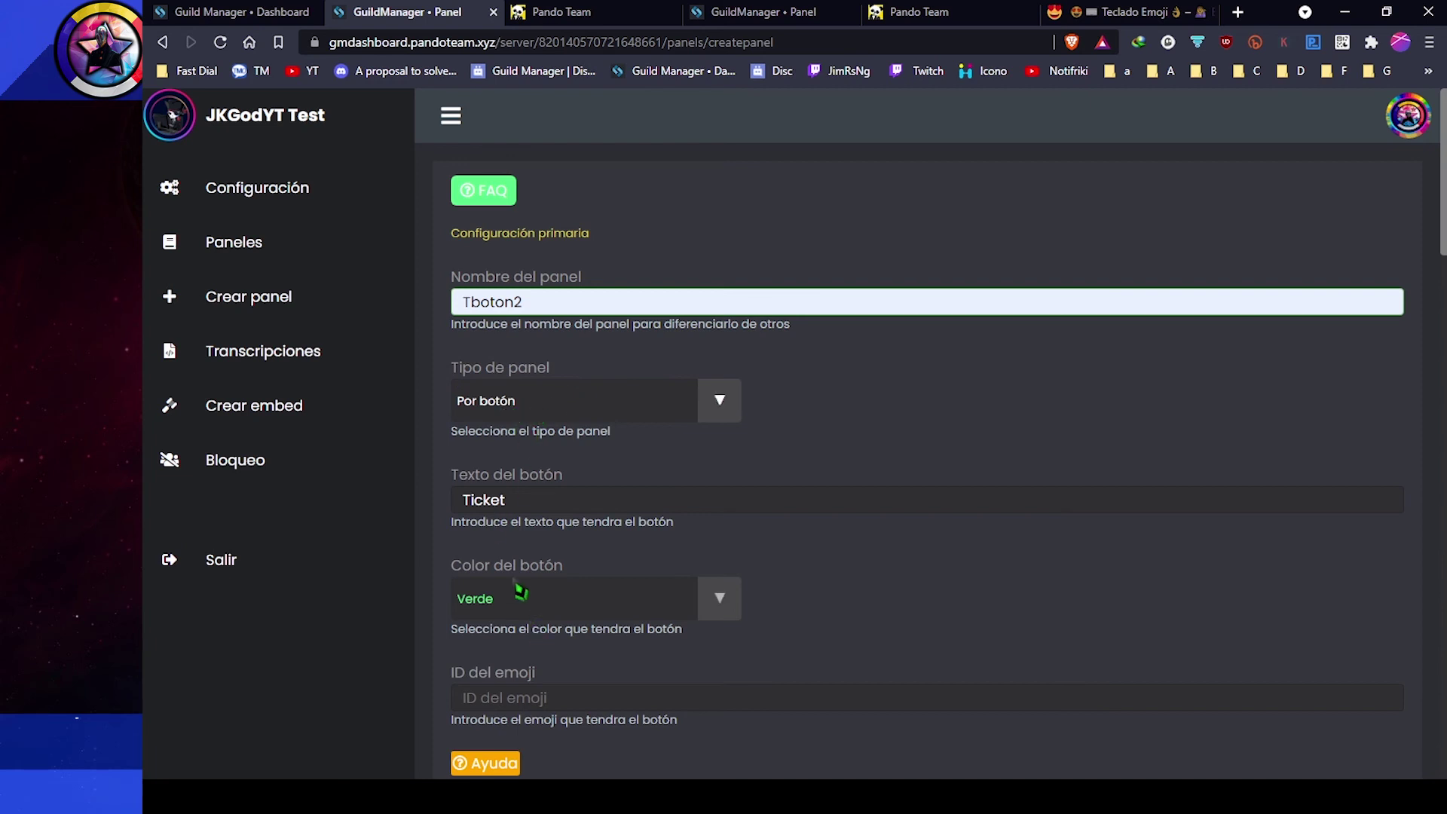
{"action": "left_click", "coordinate": [517, 501]}
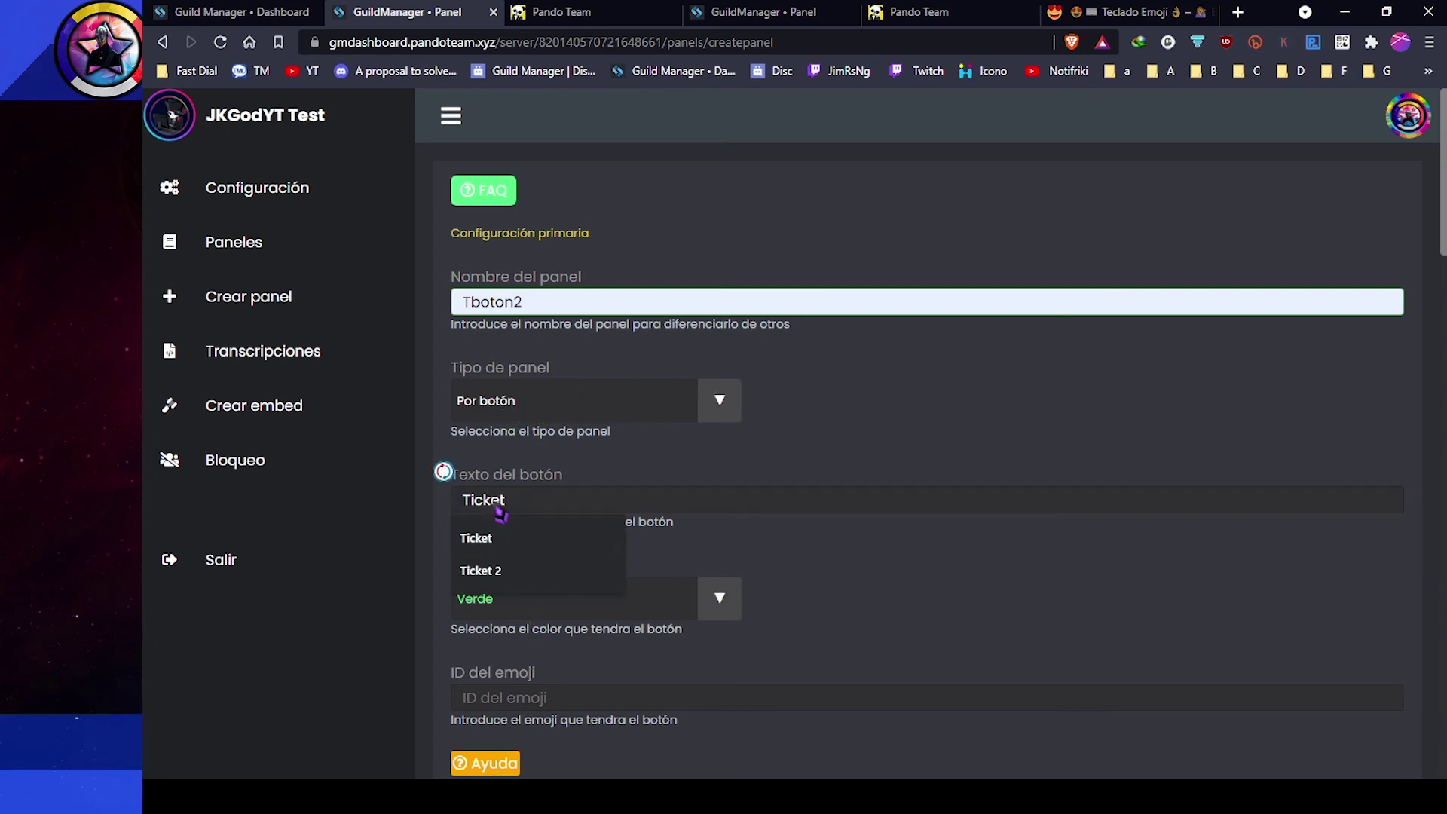
{"action": "left_click", "coordinate": [497, 573]}
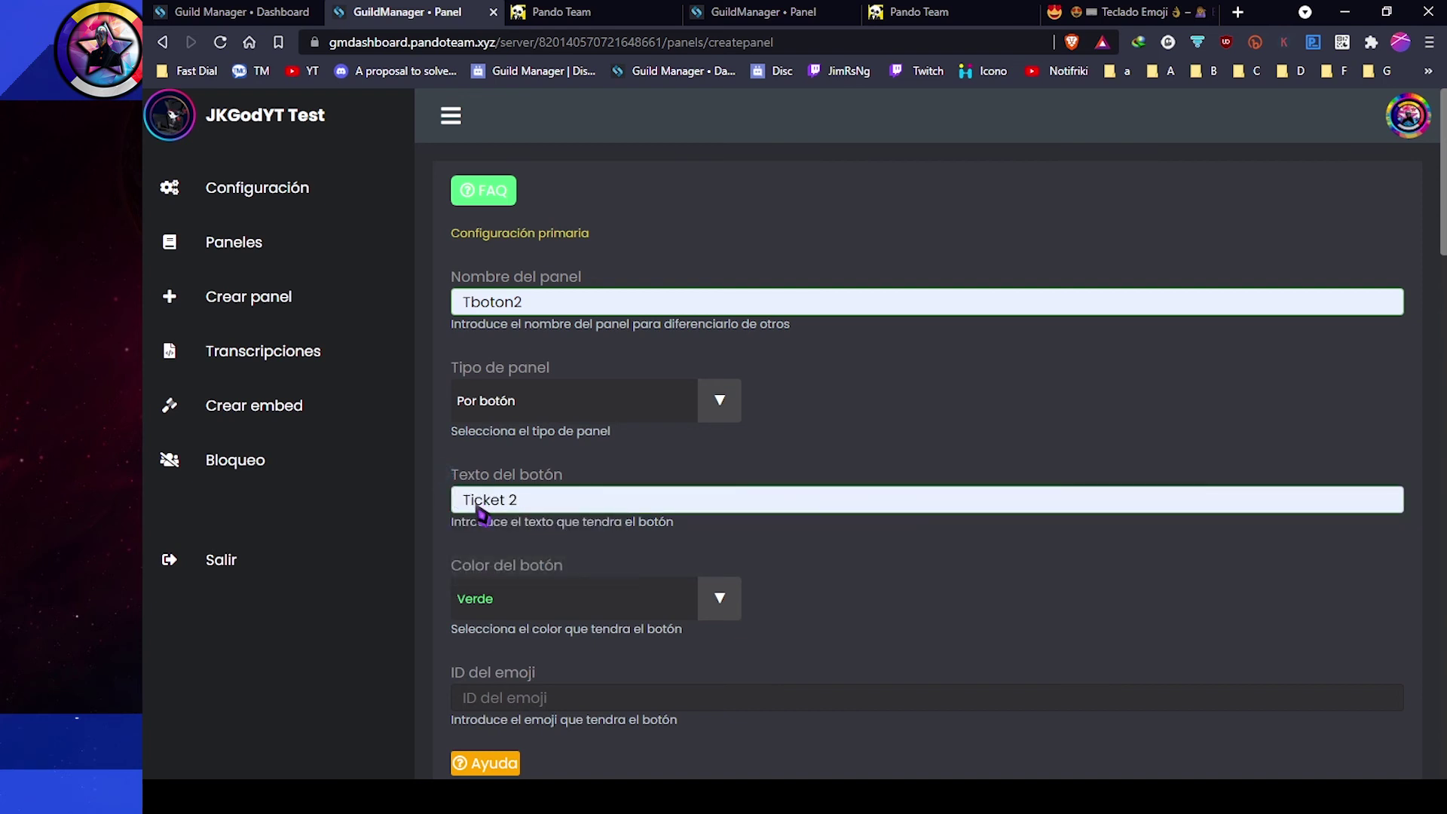
{"action": "scroll", "coordinate": [546, 581], "scroll_direction": "down", "scroll_amount": 3}
{"action": "left_click", "coordinate": [635, 399]}
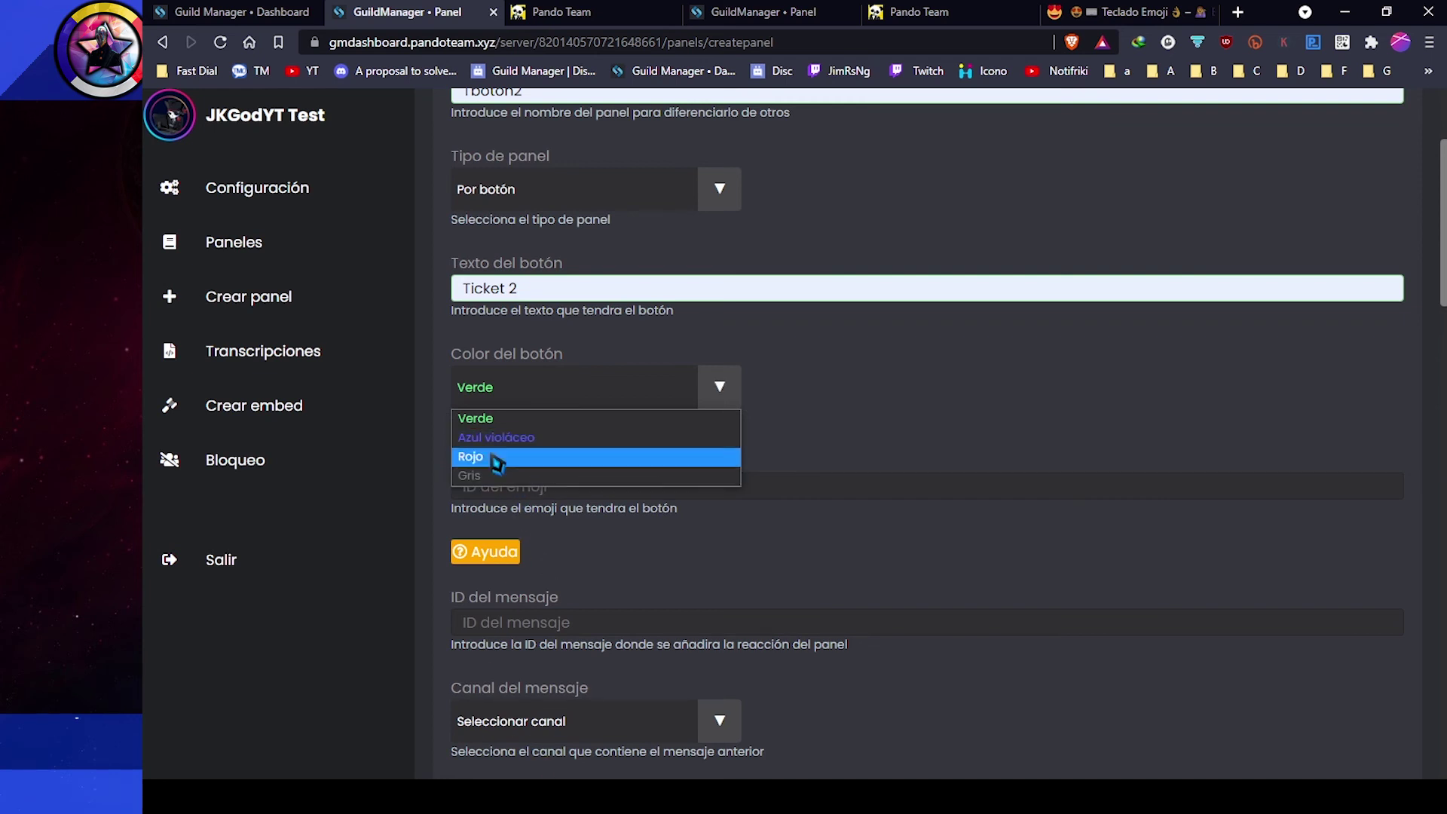
{"action": "left_click", "coordinate": [518, 445]}
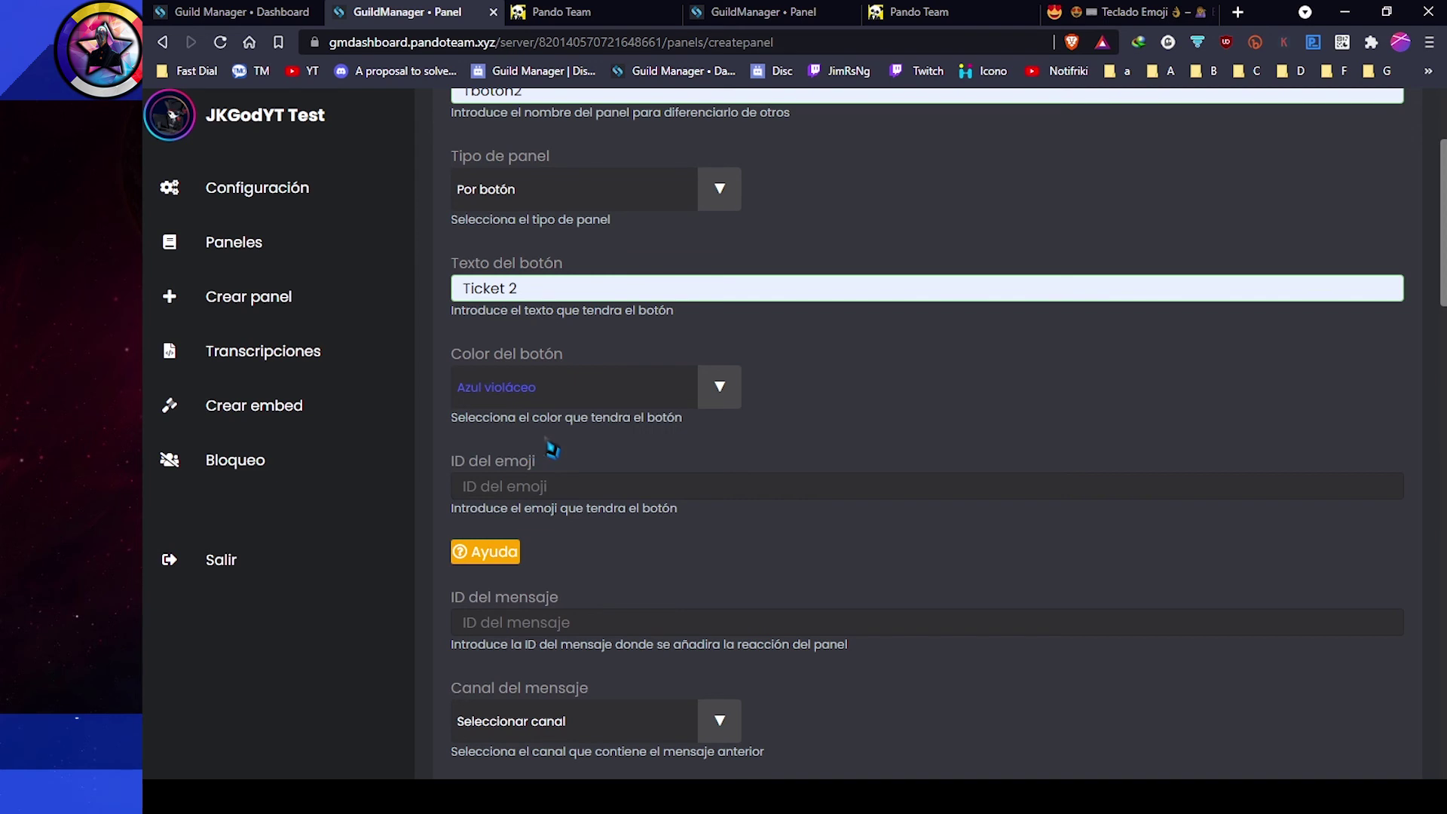
Step: Find the green circle emoji among the symbols on the emoji keyboard site and copy it for the panel's button
{"action": "scroll", "coordinate": [607, 527], "scroll_direction": "down", "scroll_amount": 3}
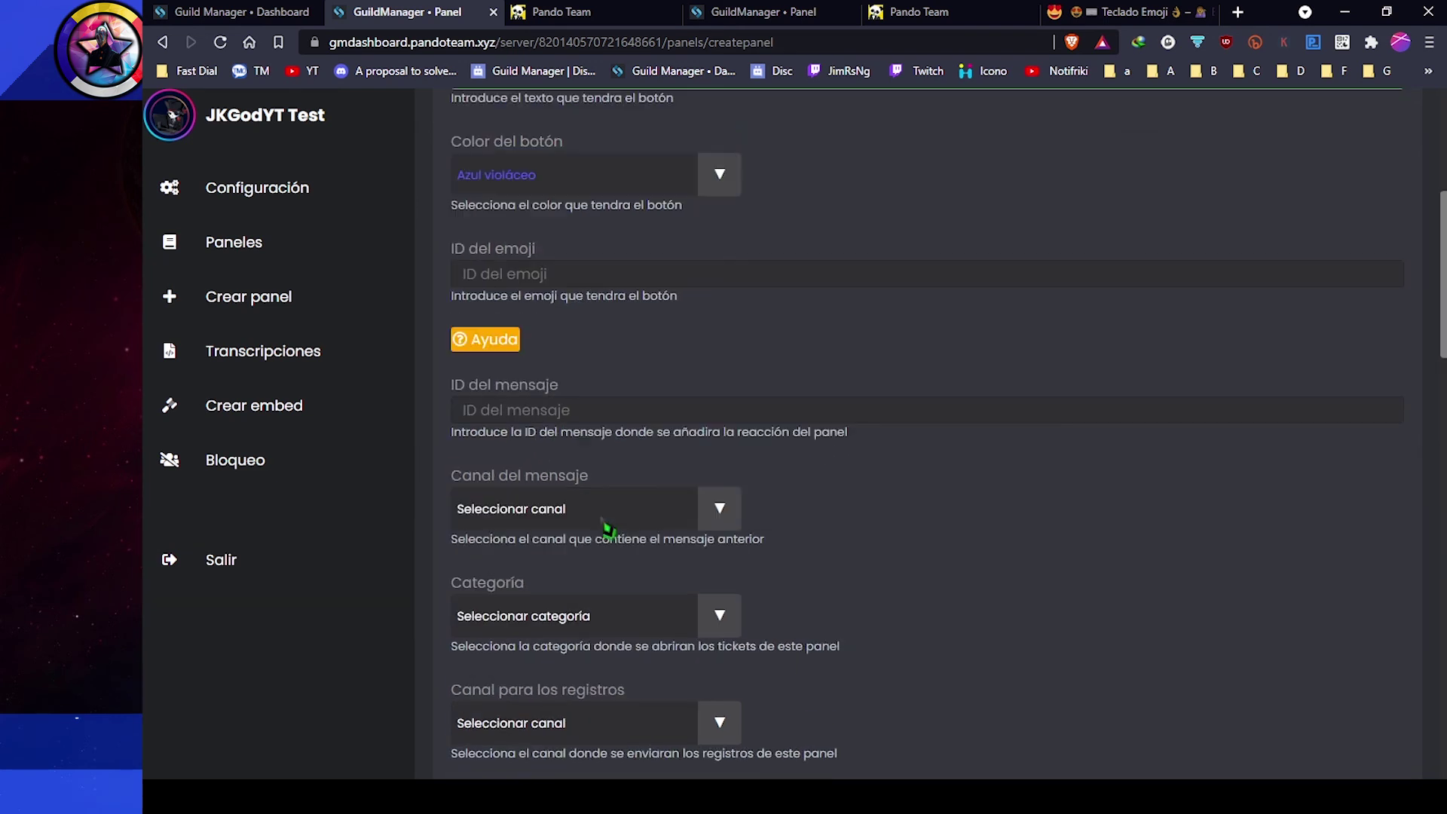
{"action": "left_click", "coordinate": [540, 281]}
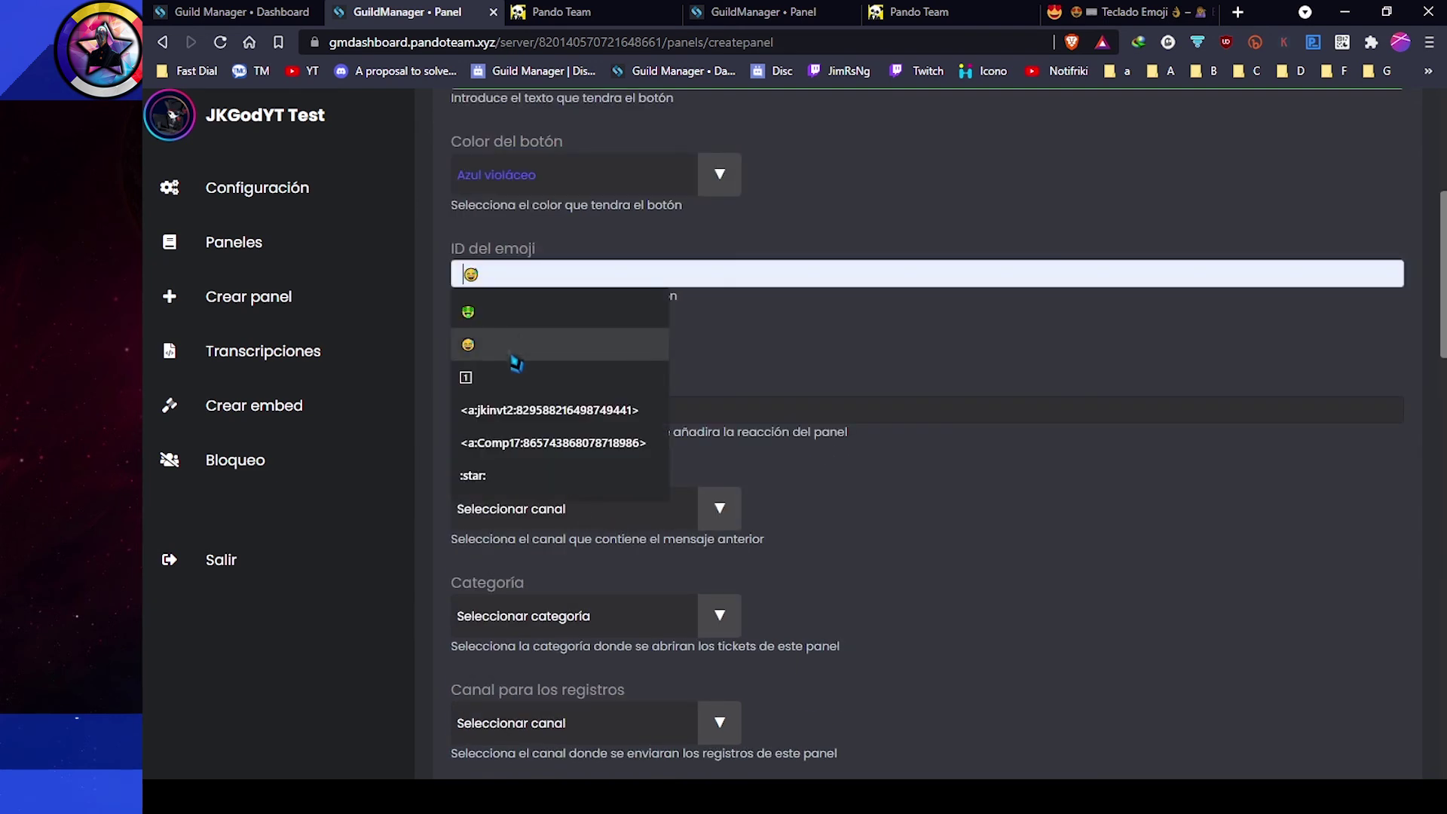
{"action": "left_click", "coordinate": [1131, 12]}
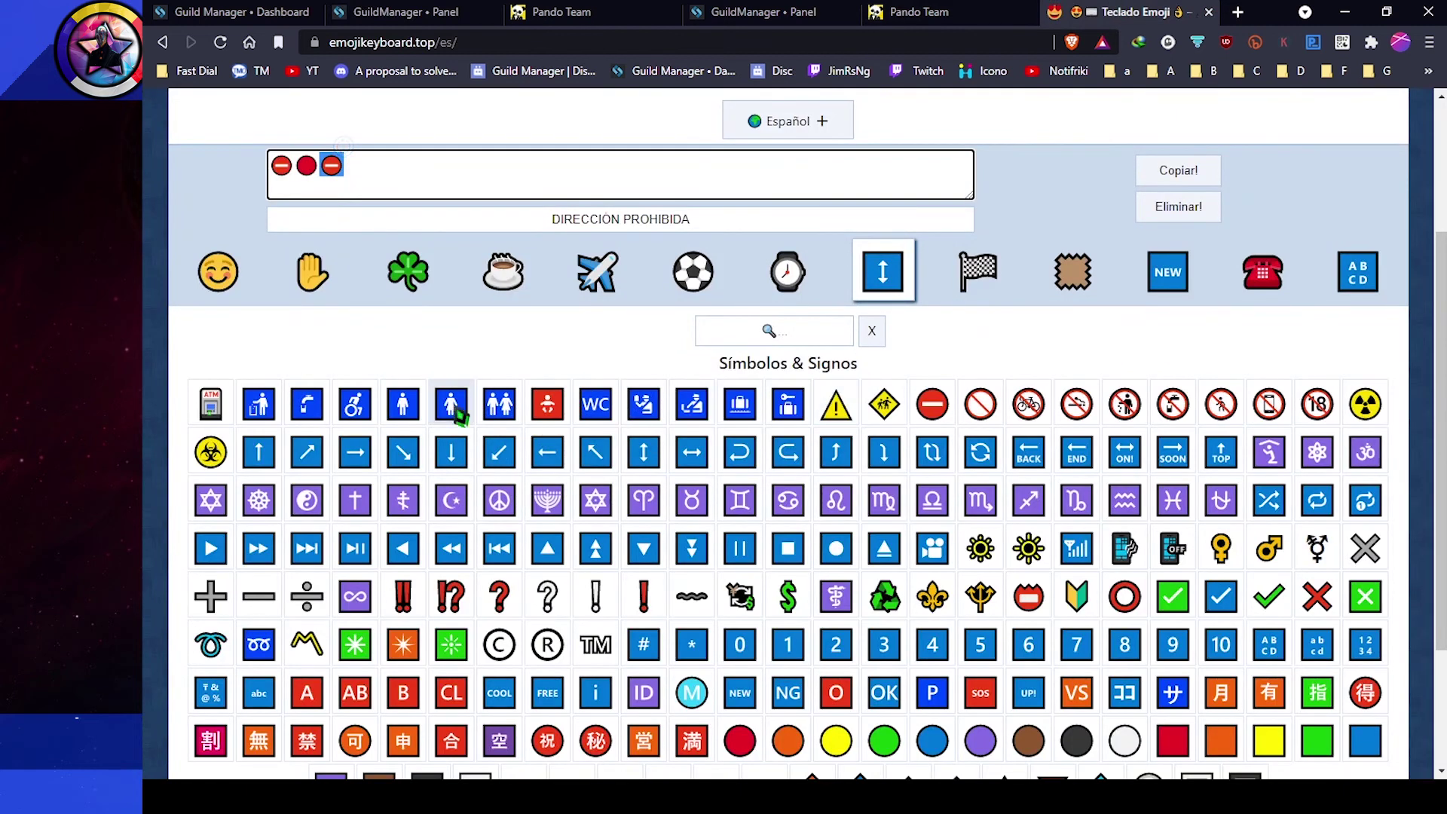
{"action": "left_click", "coordinate": [409, 273]}
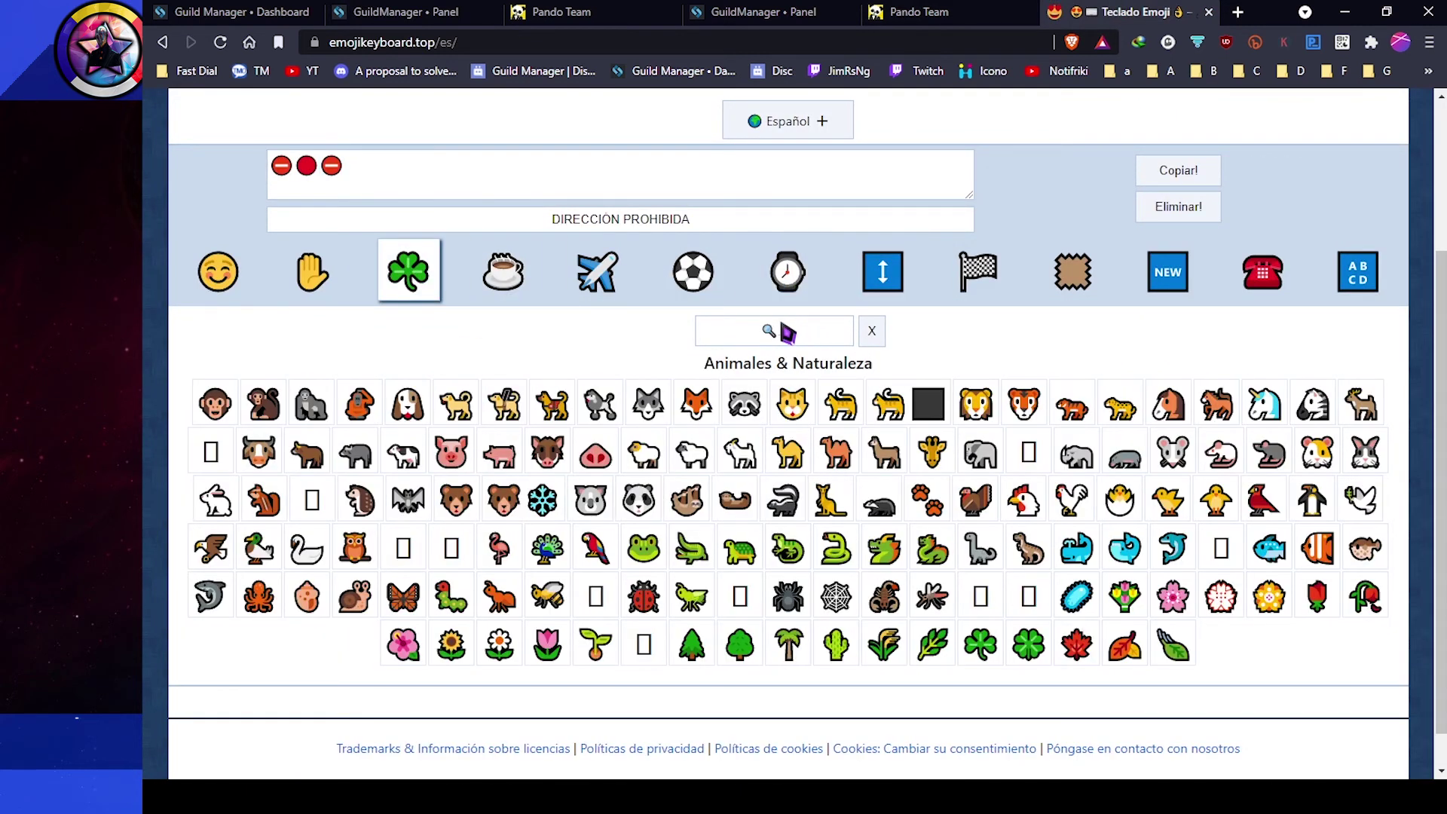
{"action": "left_click", "coordinate": [894, 286]}
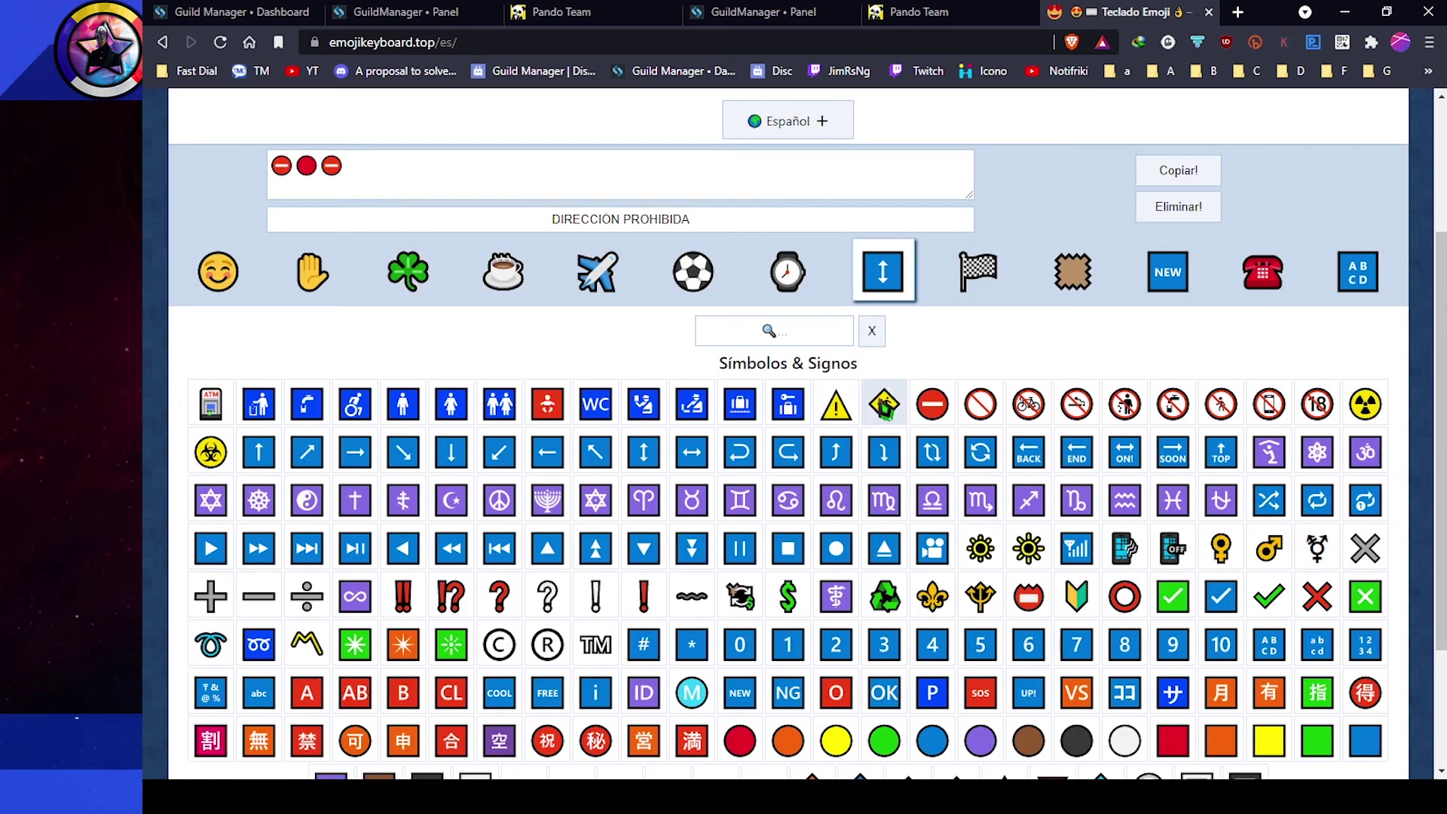
{"action": "scroll", "coordinate": [931, 450], "scroll_direction": "down", "scroll_amount": 3}
{"action": "left_click", "coordinate": [885, 556]}
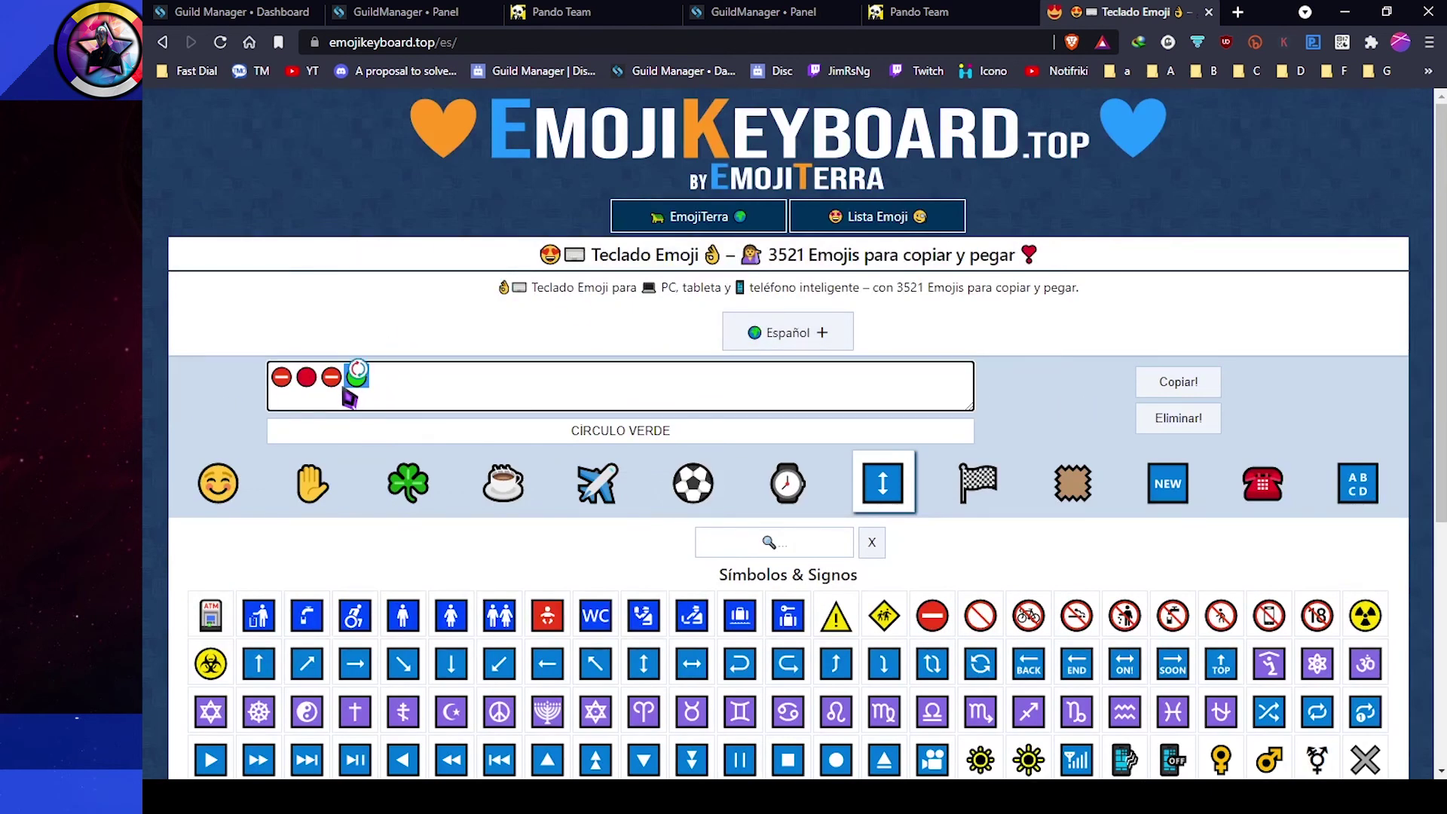
Step: Return to the panel creation form and paste the copied green circle as the button's emoji ID
{"action": "left_click", "coordinate": [927, 16]}
{"action": "left_click", "coordinate": [763, 14]}
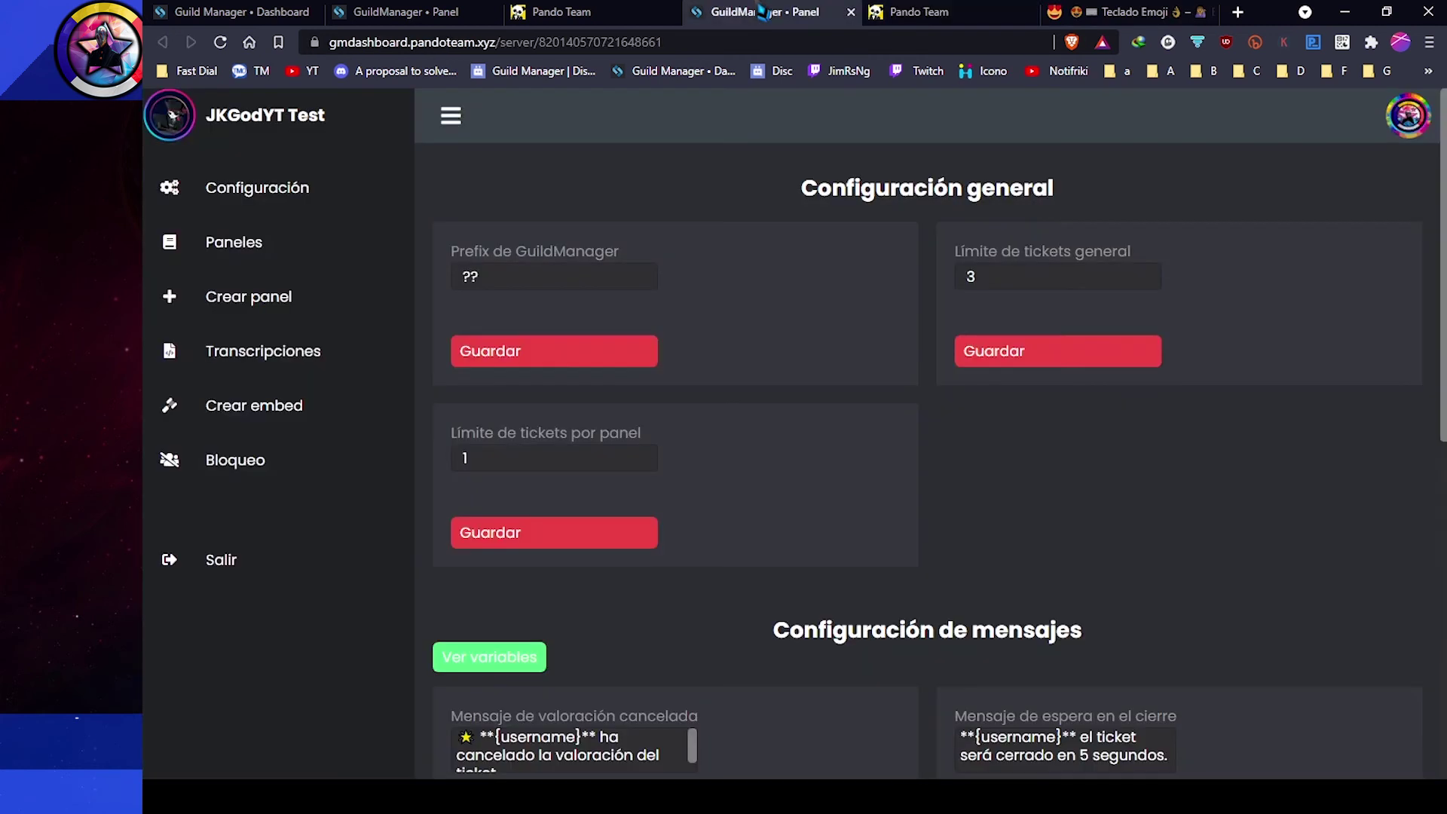
{"action": "left_click", "coordinate": [559, 12]}
{"action": "left_click", "coordinate": [407, 12]}
{"action": "scroll", "coordinate": [653, 227], "scroll_direction": "up", "scroll_amount": 4}
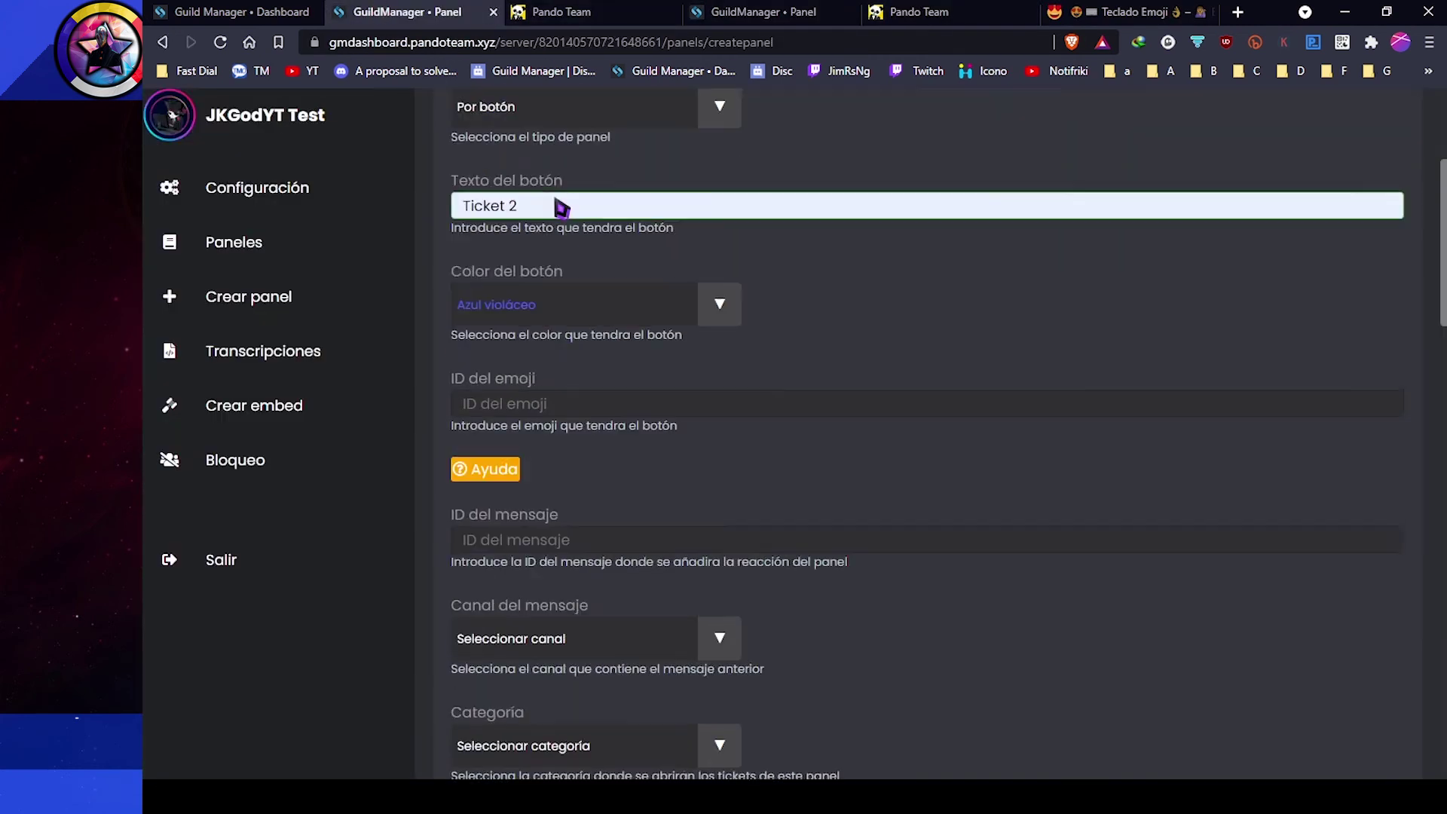
{"action": "scroll", "coordinate": [547, 490], "scroll_direction": "down", "scroll_amount": 1}
{"action": "left_click", "coordinate": [516, 489]}
{"action": "left_click", "coordinate": [612, 556]}
Step: Copy the ID of the second Tickets embed in Discord's #ticket-boton and paste it as the panel's message ID
{"action": "scroll", "coordinate": [612, 556], "scroll_direction": "down", "scroll_amount": 5}
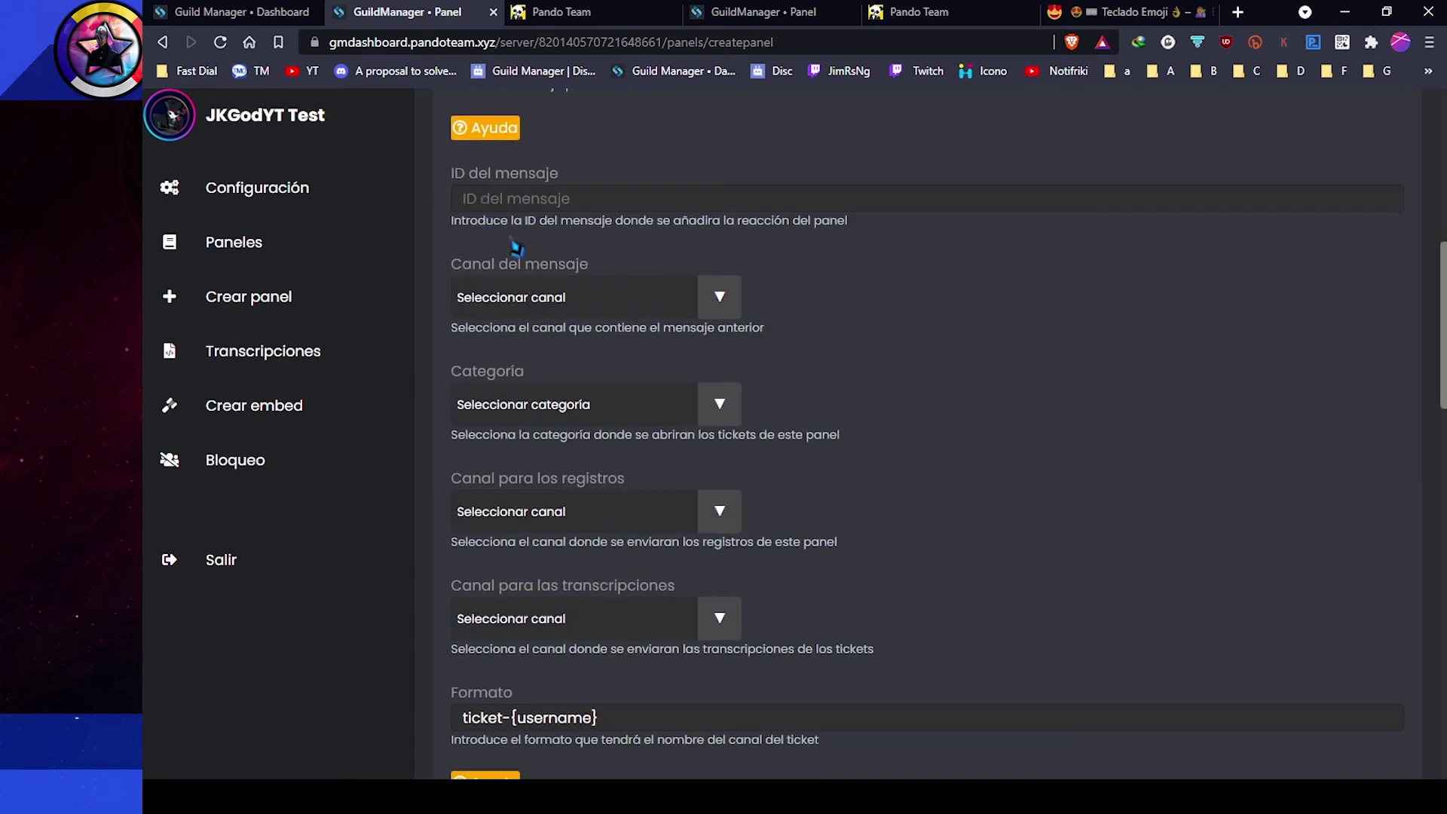
{"action": "key", "text": "alt+Tab"}
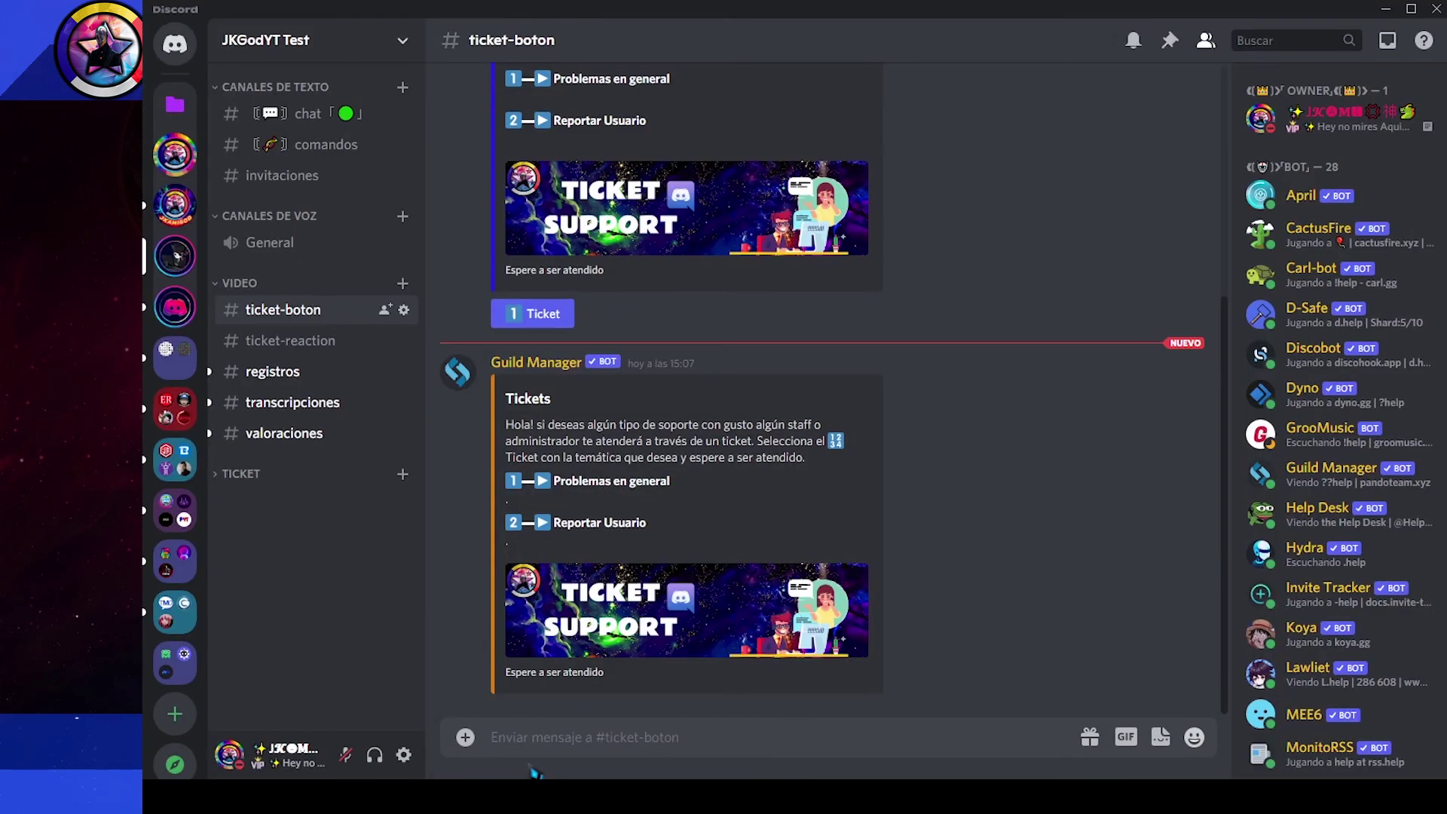
{"action": "right_click", "coordinate": [954, 539]}
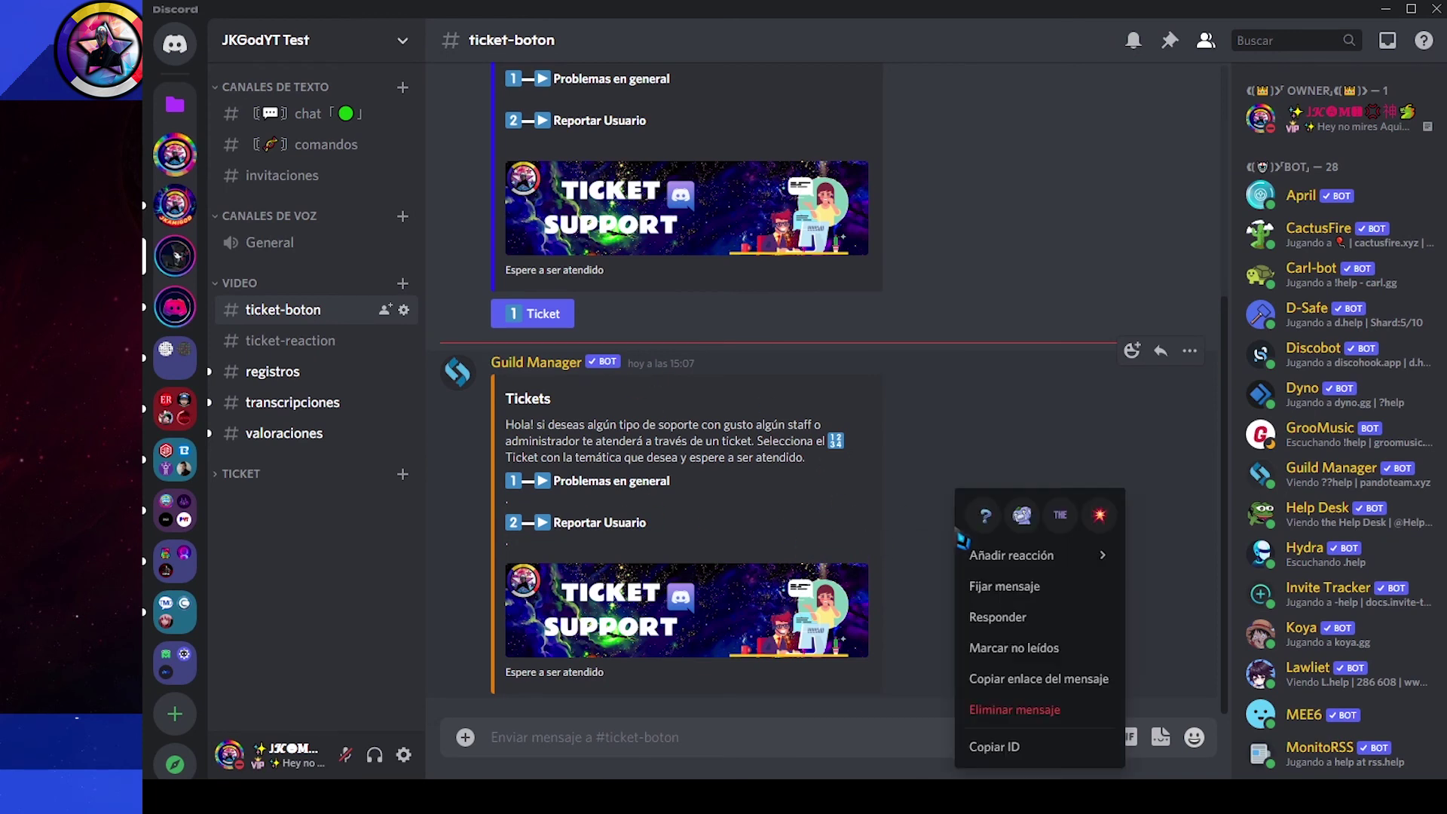
{"action": "left_click", "coordinate": [996, 753]}
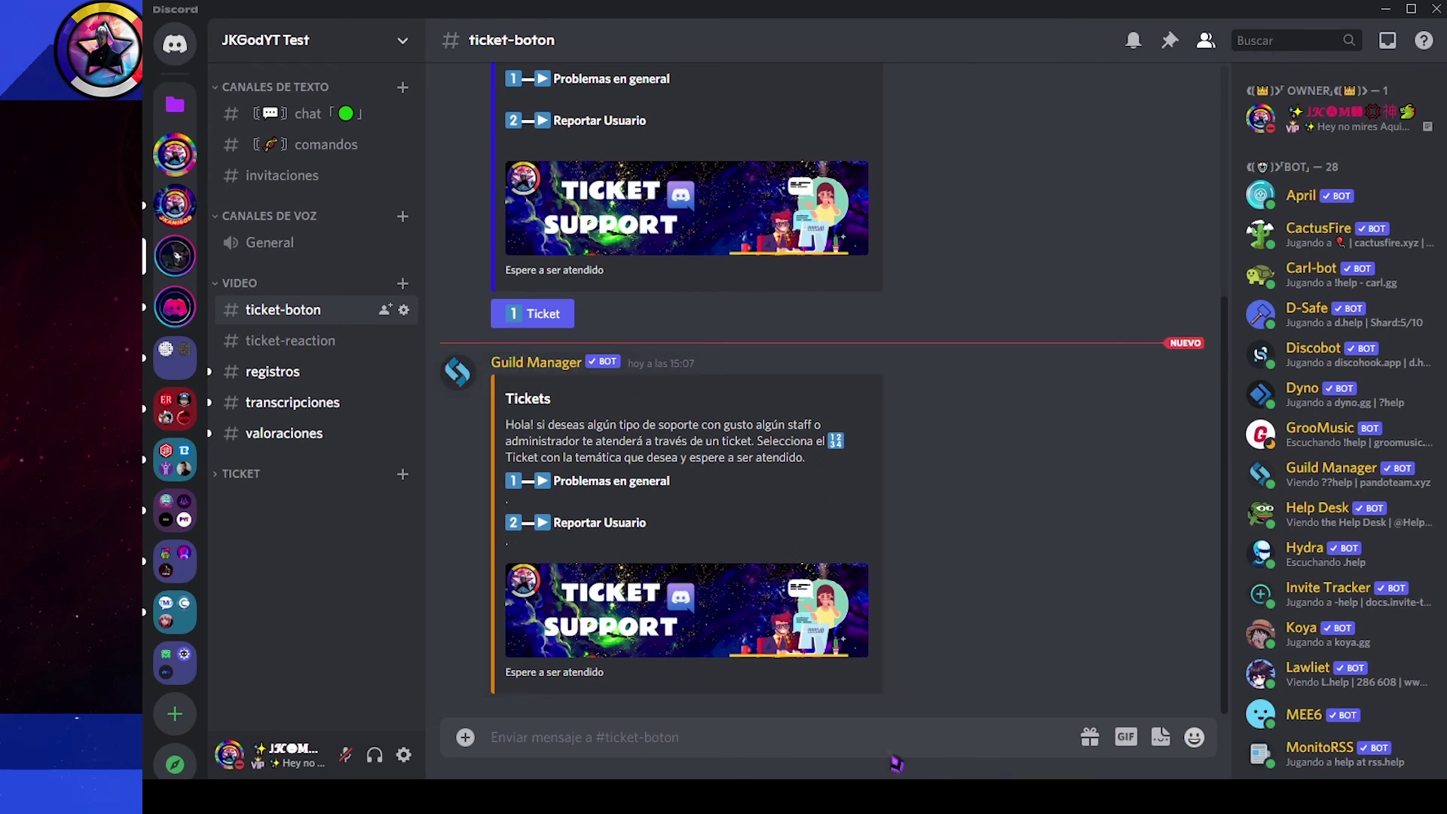
{"action": "key", "text": "alt+Tab"}
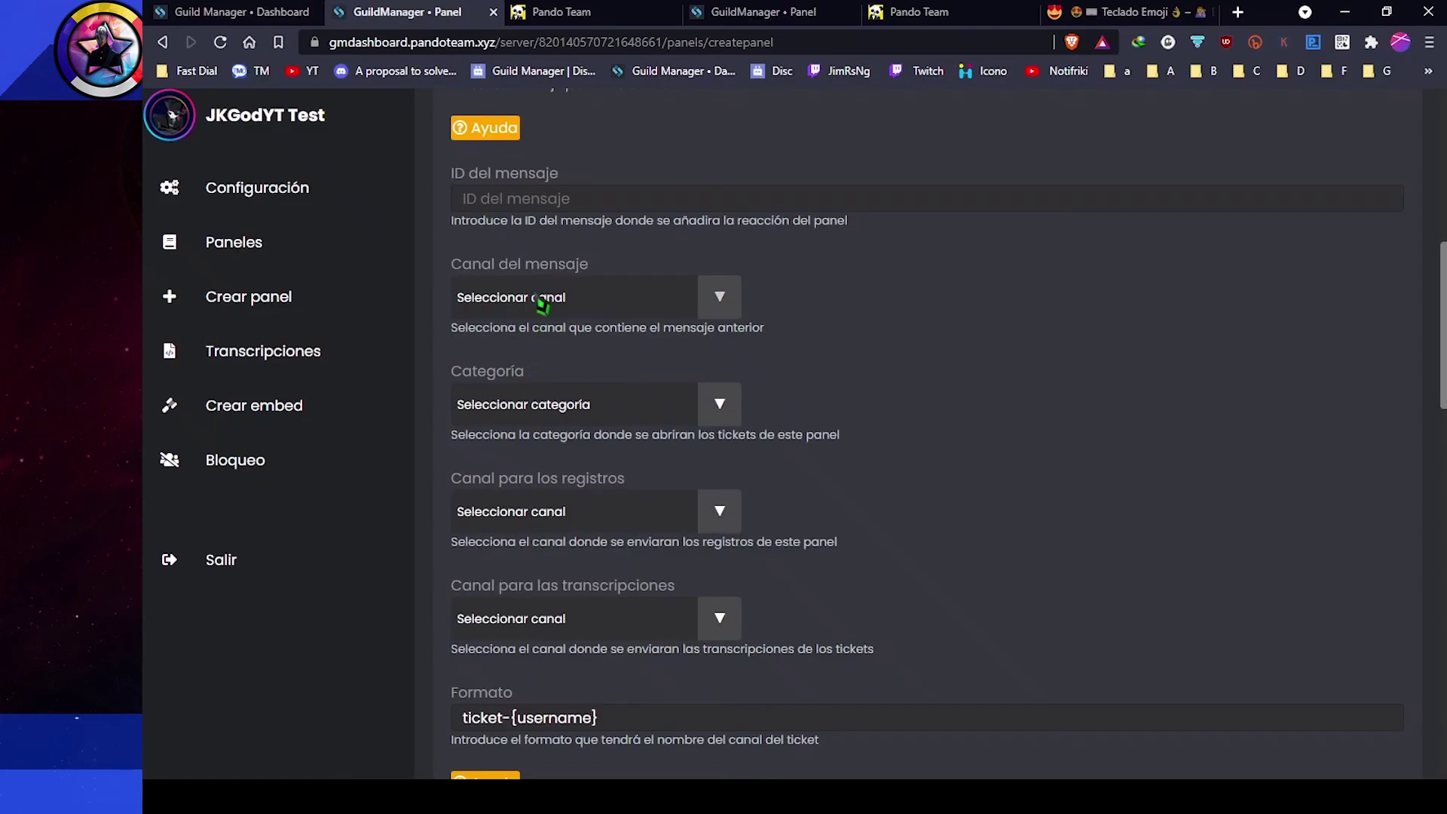
{"action": "left_click", "coordinate": [539, 200]}
{"action": "key", "text": "ctrl+v"}
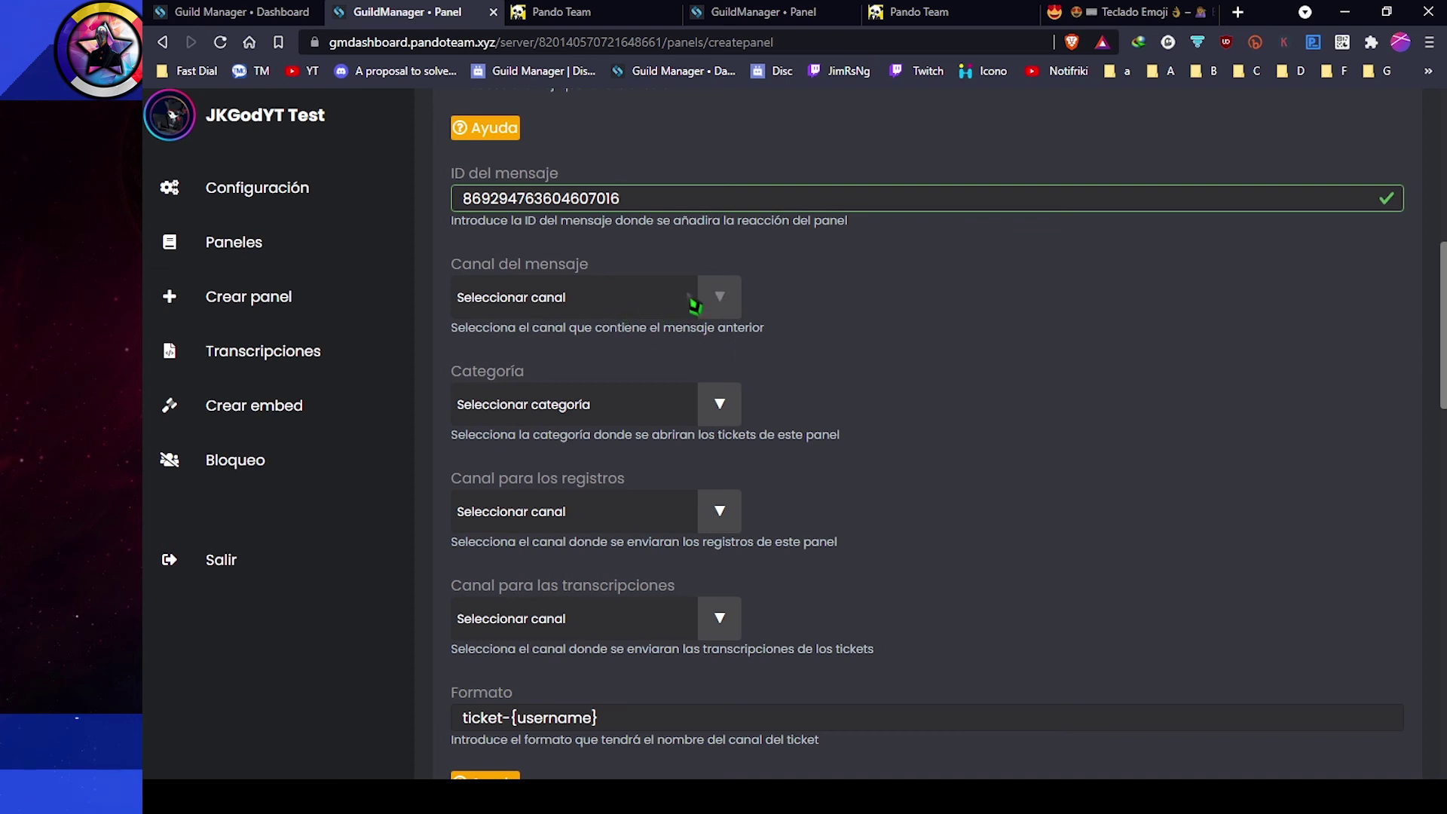
Step: Set the message channel to #ticket-boton and the category for opened tickets to #Ticket
{"action": "left_click", "coordinate": [643, 309]}
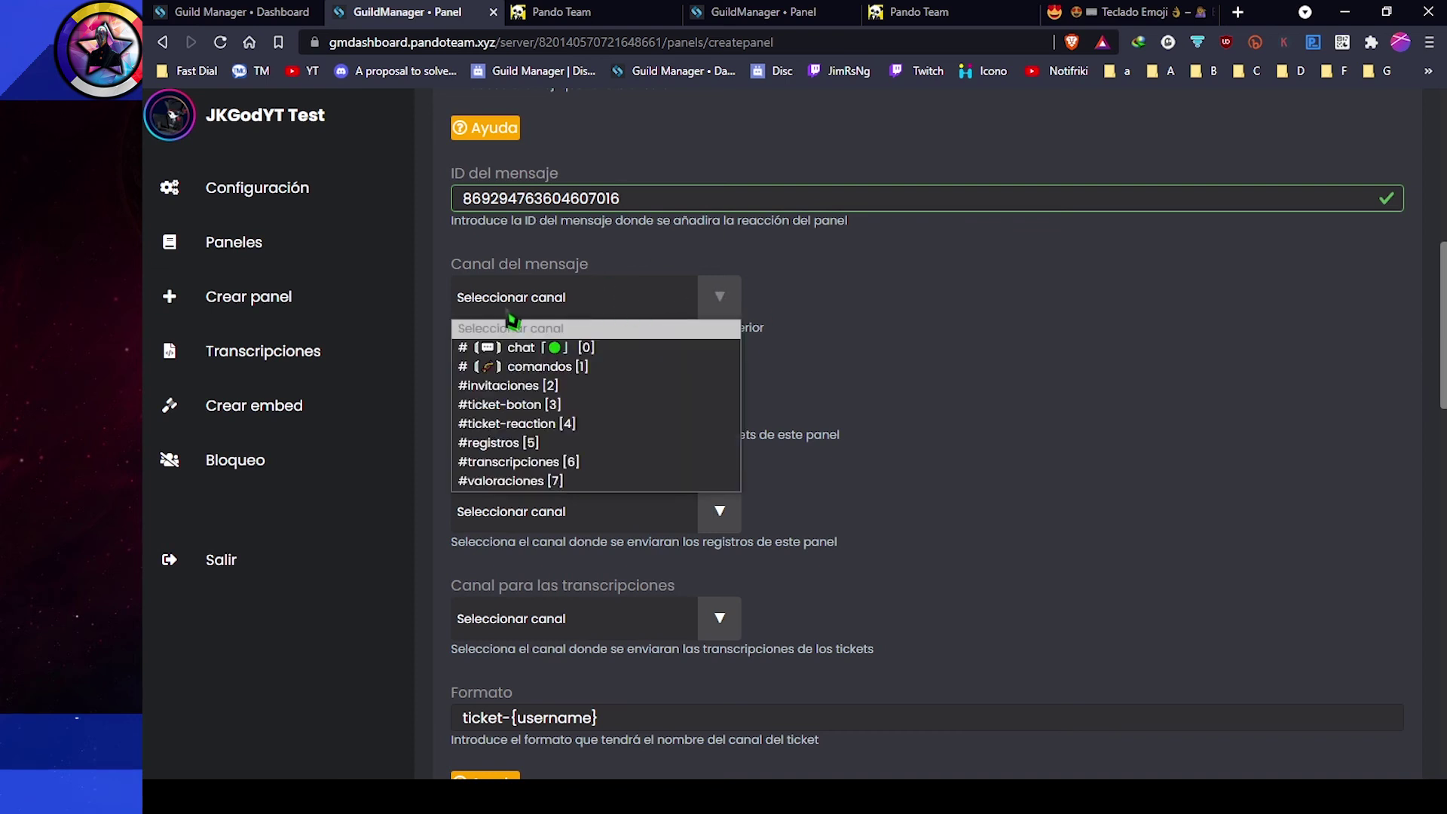
{"action": "left_click", "coordinate": [548, 407]}
{"action": "left_click", "coordinate": [556, 417]}
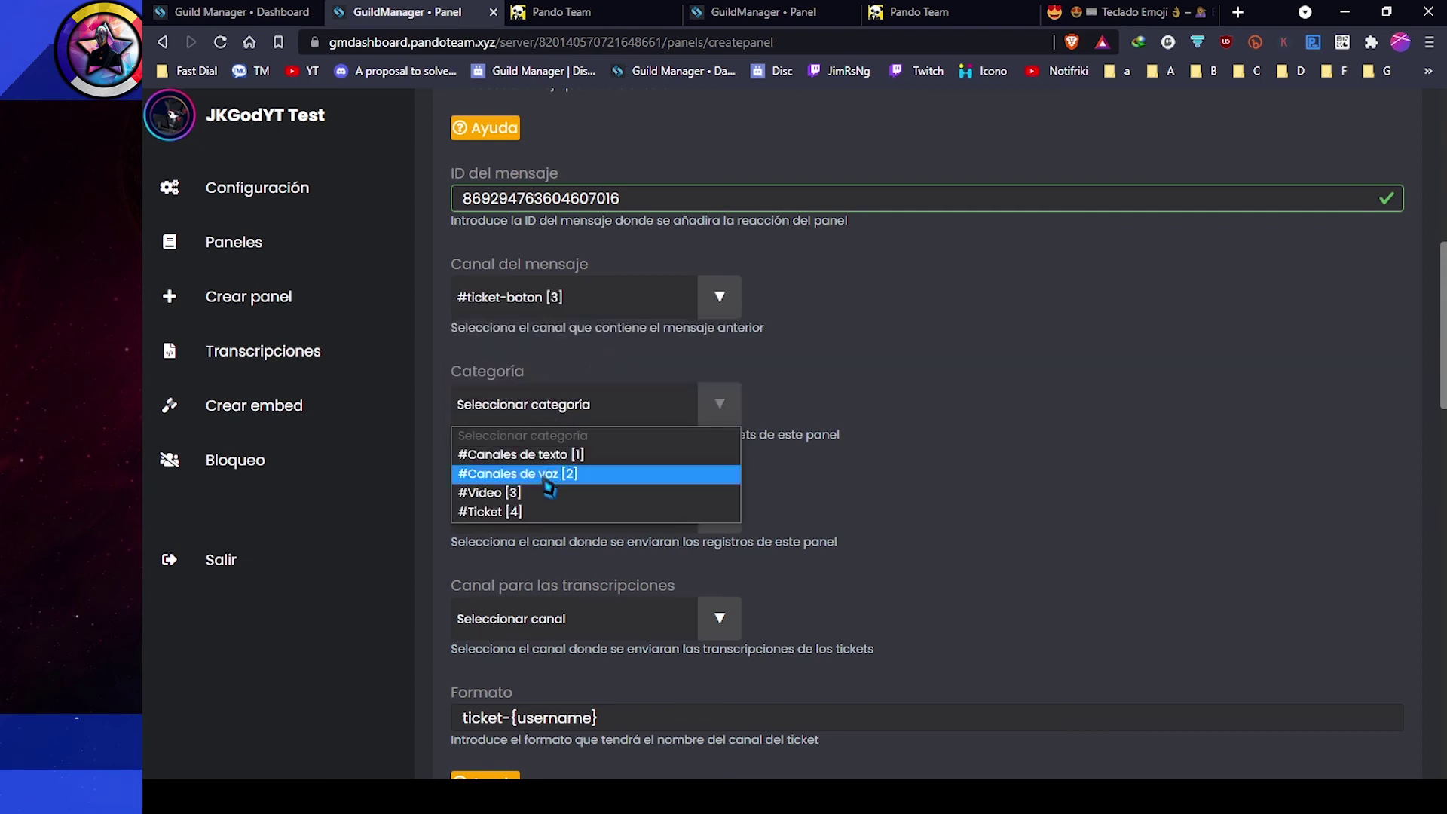
{"action": "left_click", "coordinate": [538, 511]}
Step: Send the panel's logs to #registros and its ticket transcripts to #transcripciones
{"action": "left_click", "coordinate": [616, 513]}
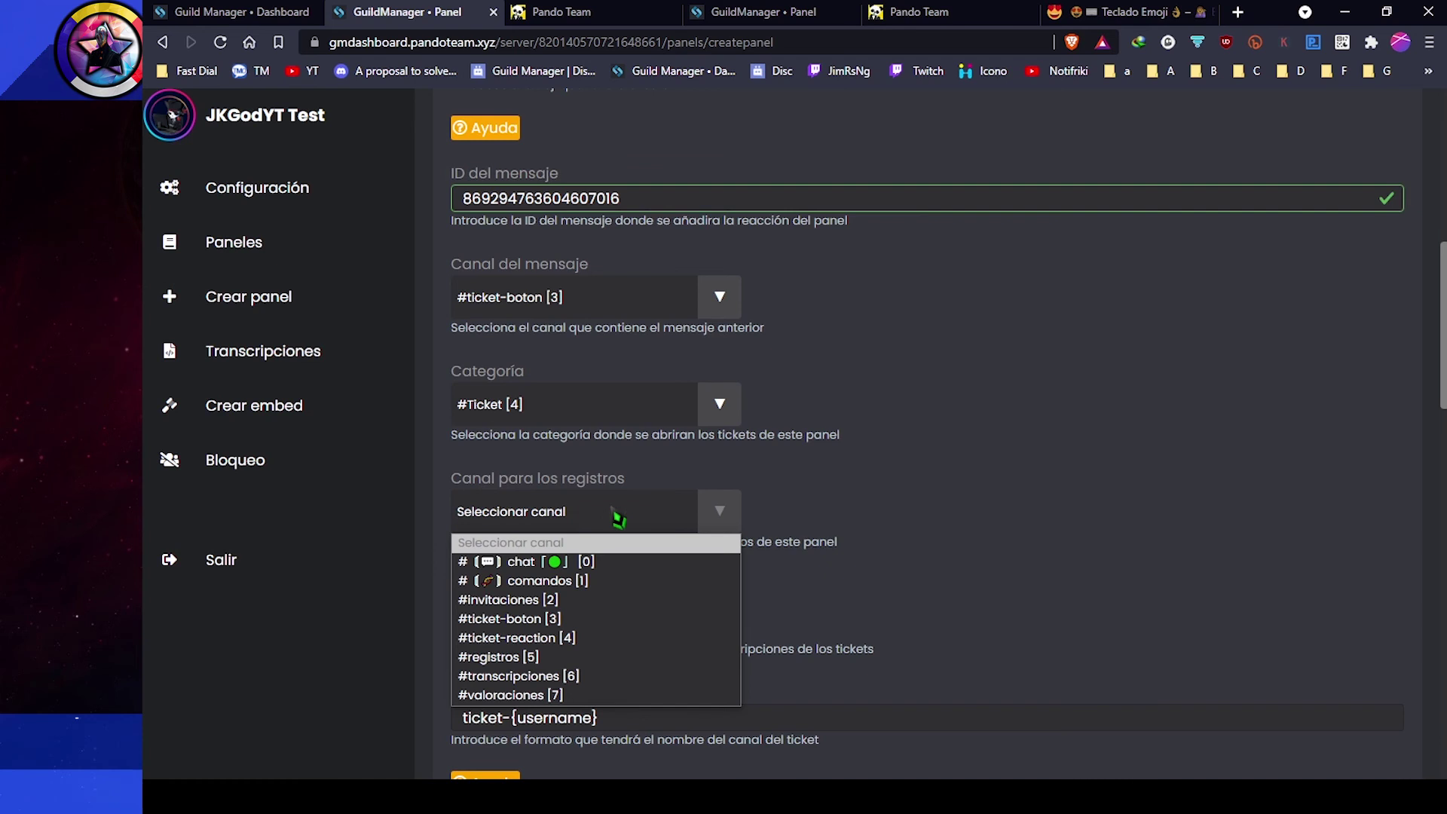
{"action": "left_click", "coordinate": [522, 666]}
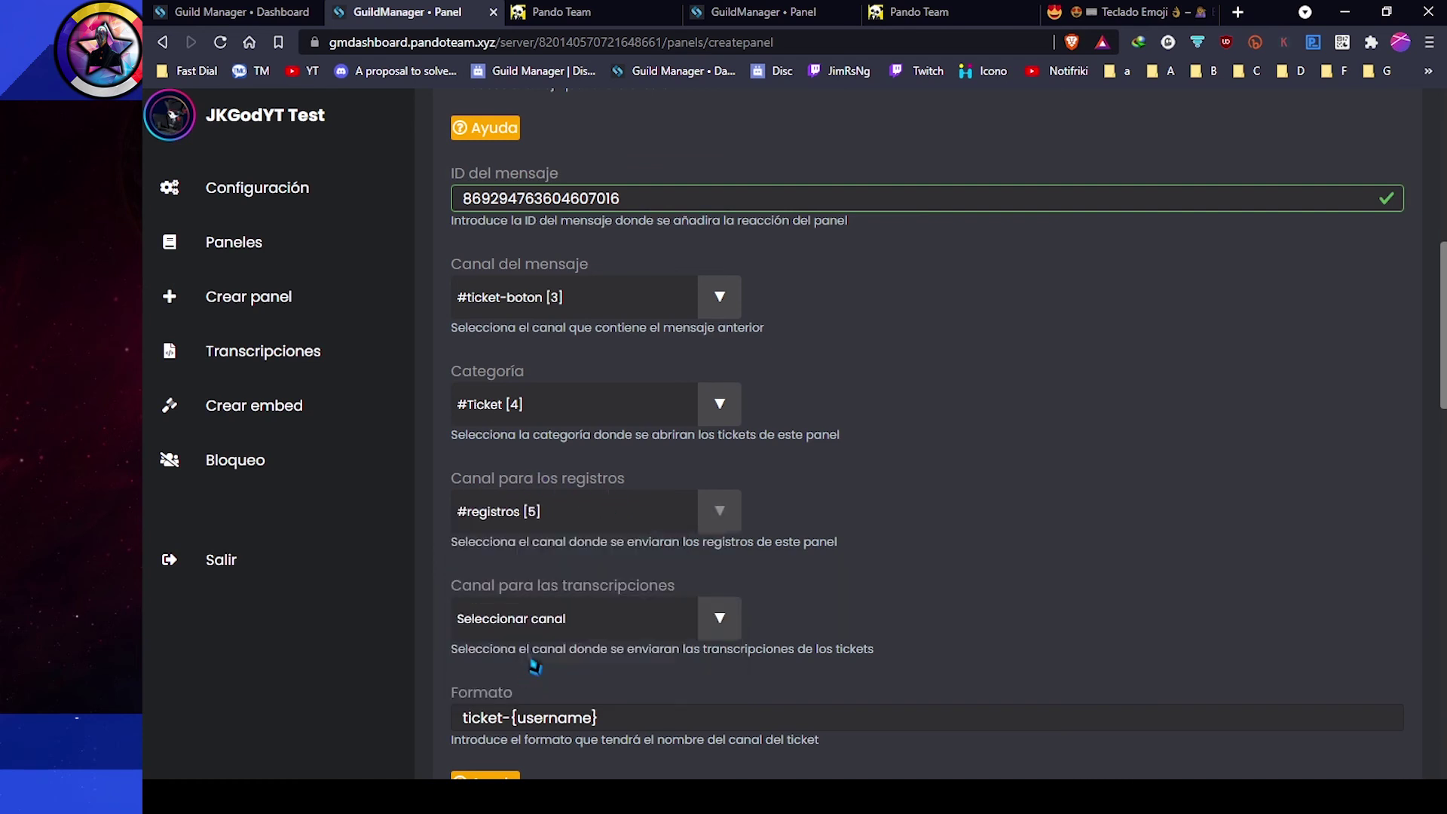
{"action": "left_click", "coordinate": [622, 619]}
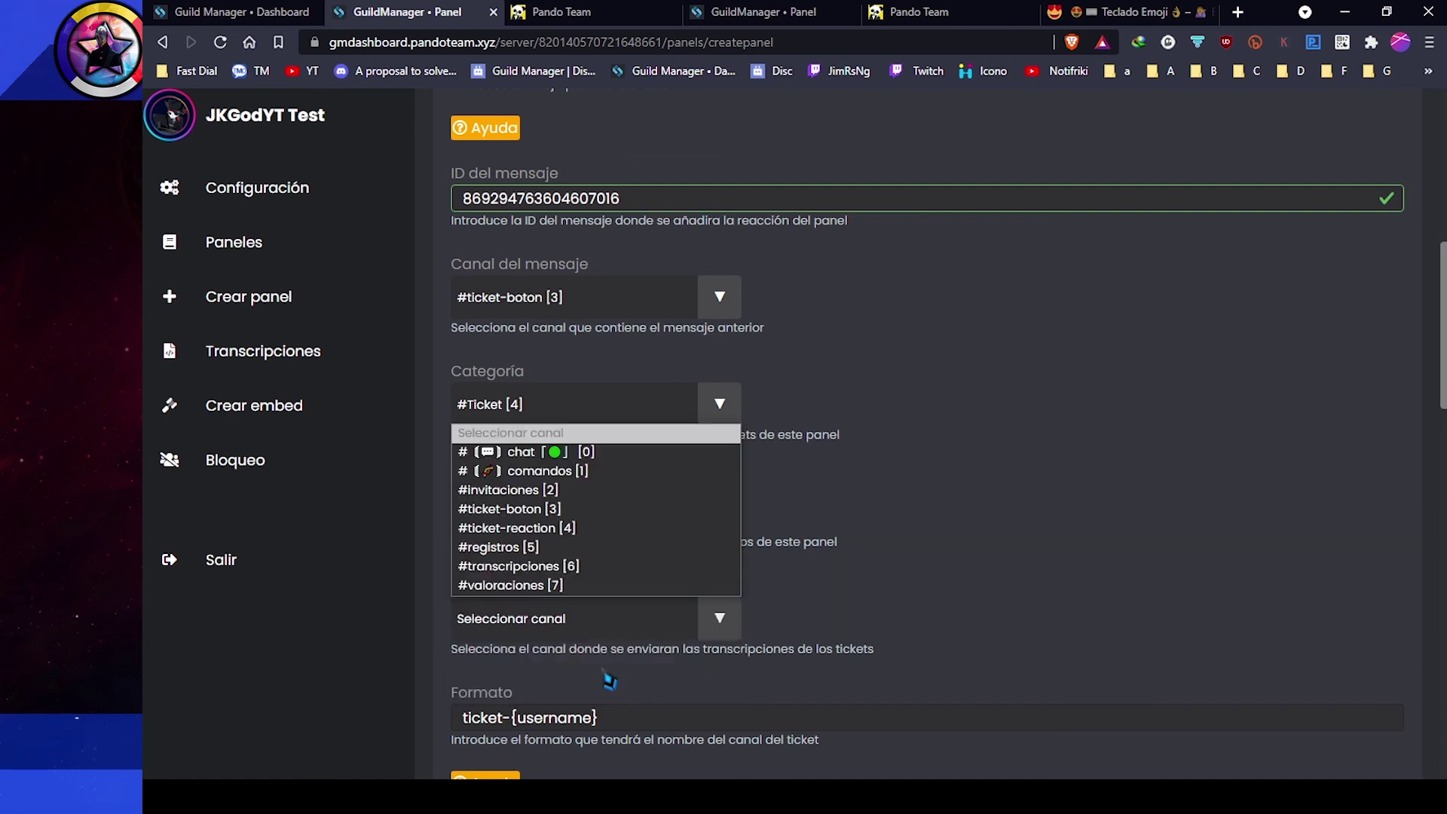
{"action": "left_click", "coordinate": [562, 571]}
Step: Add the OWNER role to the panel's staff roles
{"action": "scroll", "coordinate": [953, 607], "scroll_direction": "down", "scroll_amount": 5}
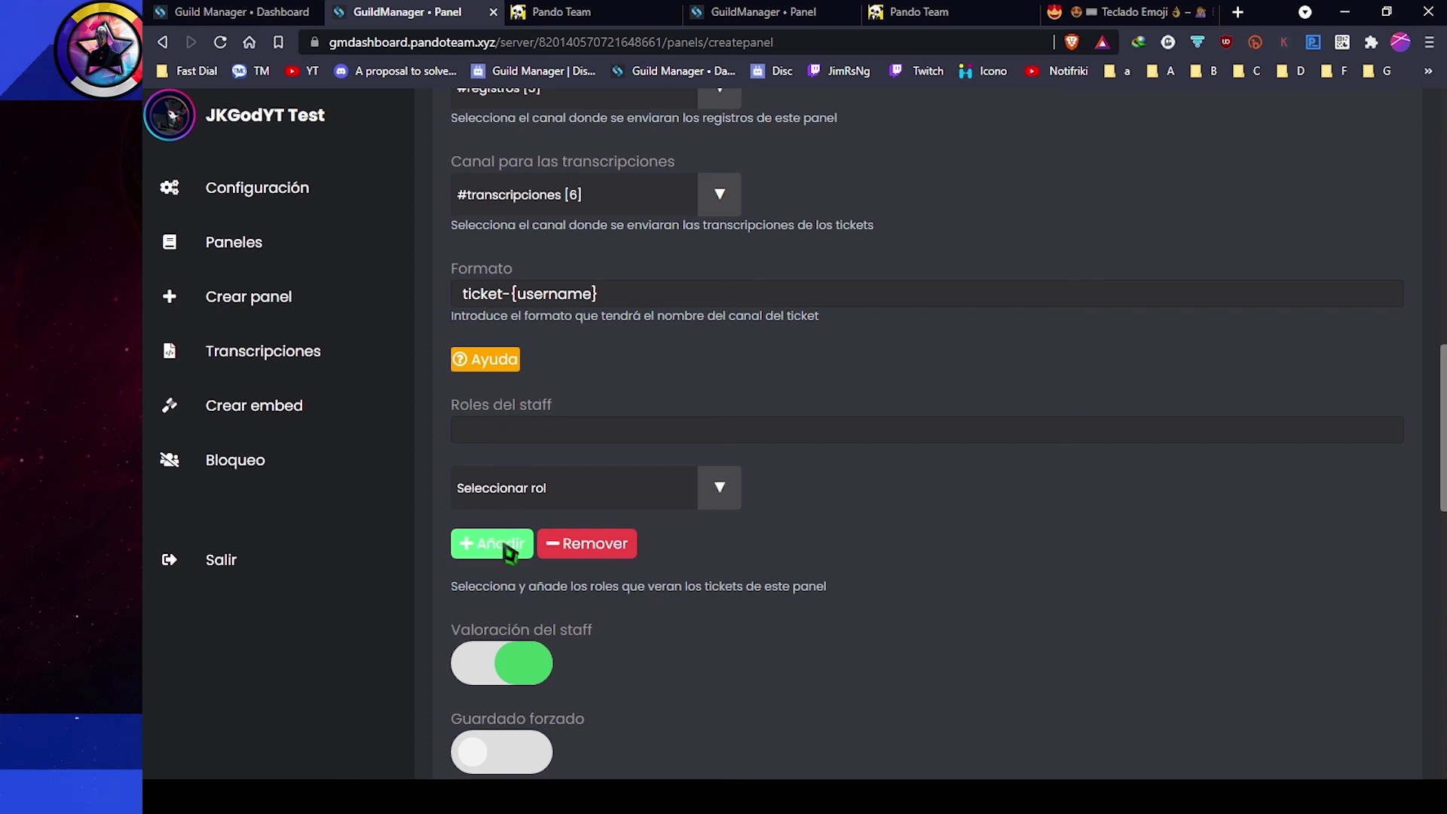
{"action": "left_click", "coordinate": [646, 490]}
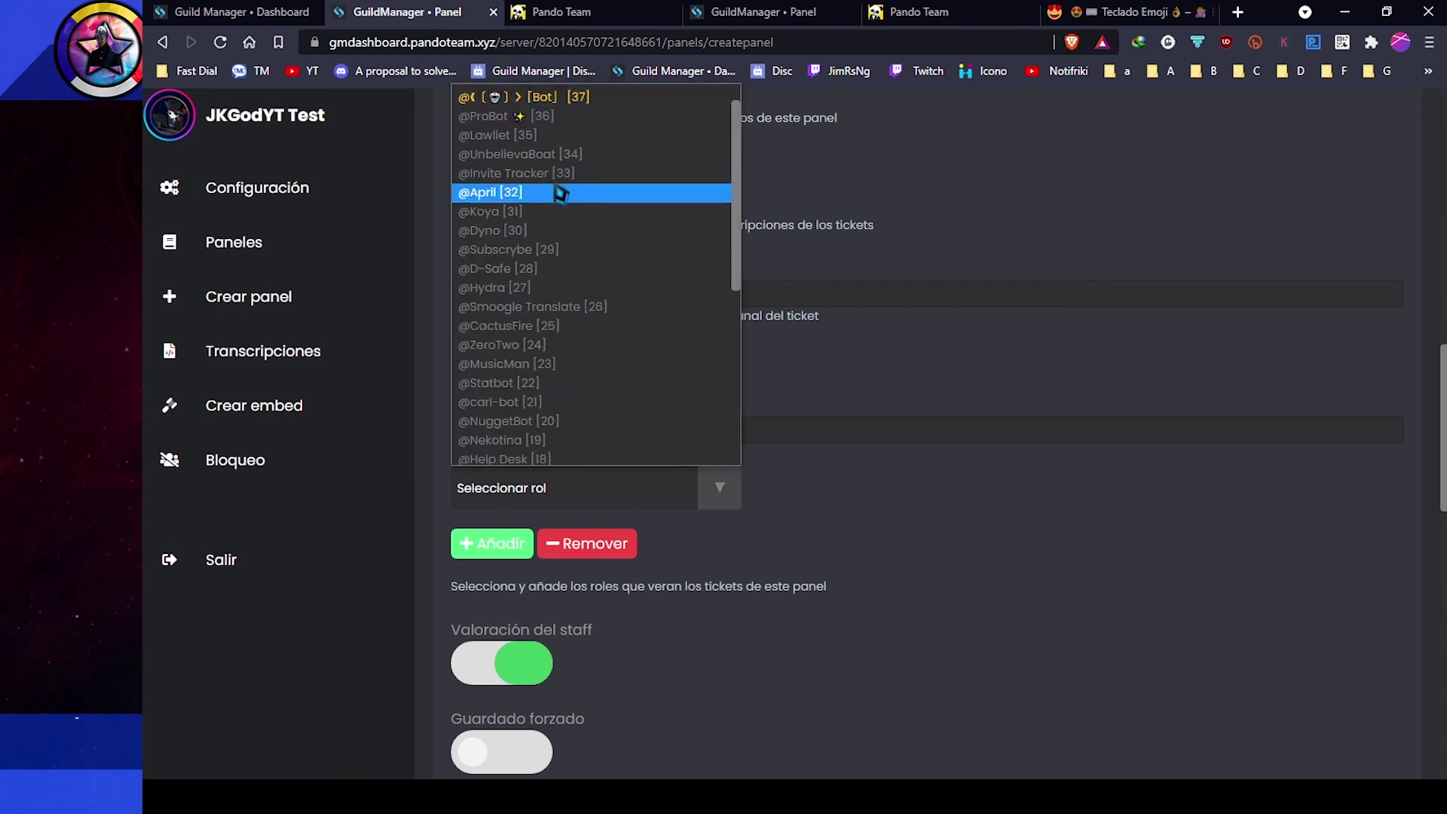
{"action": "left_click", "coordinate": [570, 121]}
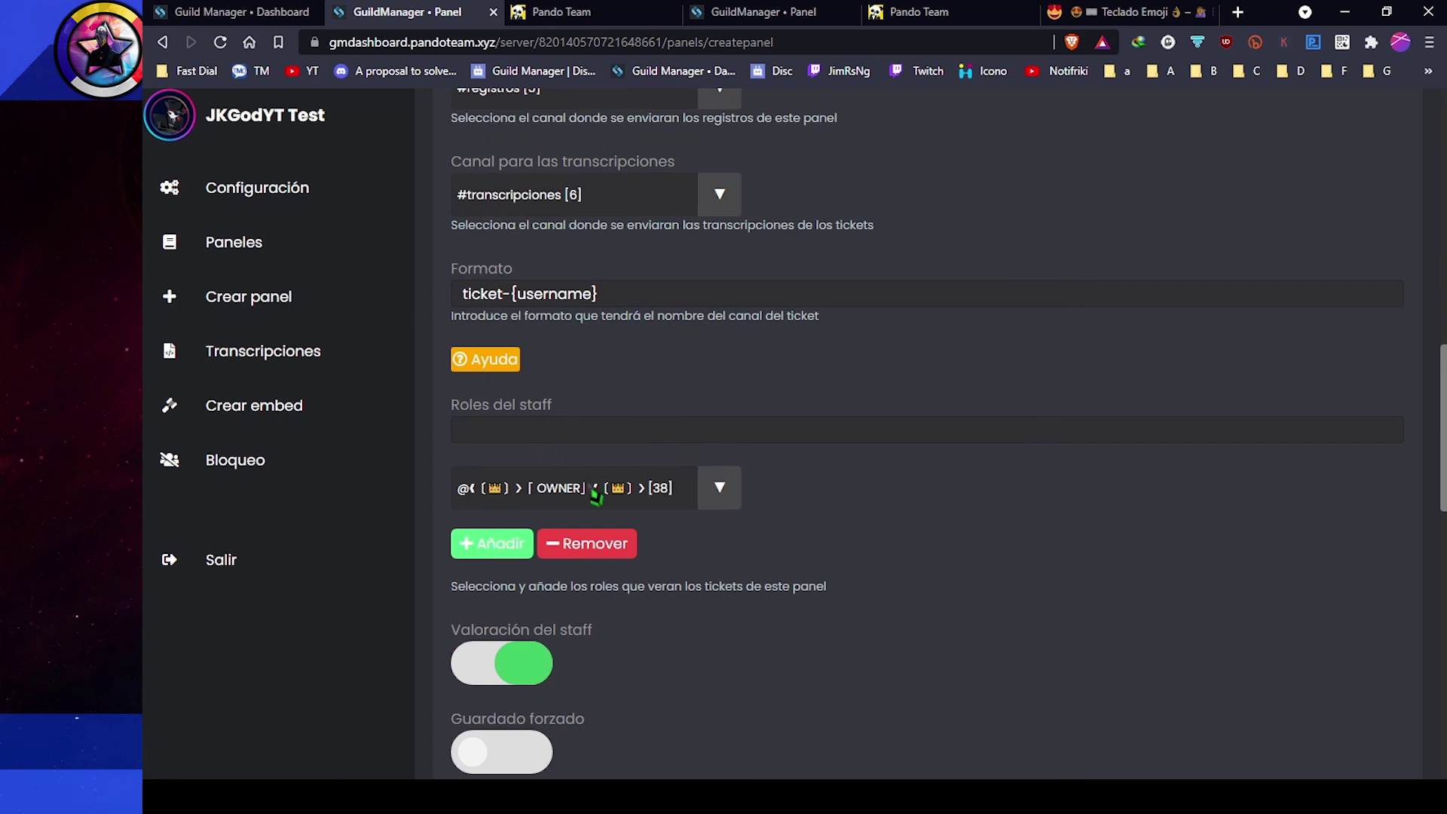
{"action": "left_click", "coordinate": [494, 545]}
Step: Enable "Guardado forzado" and "Reclamación del ticket" for the panel
{"action": "scroll", "coordinate": [646, 420], "scroll_direction": "down", "scroll_amount": 5}
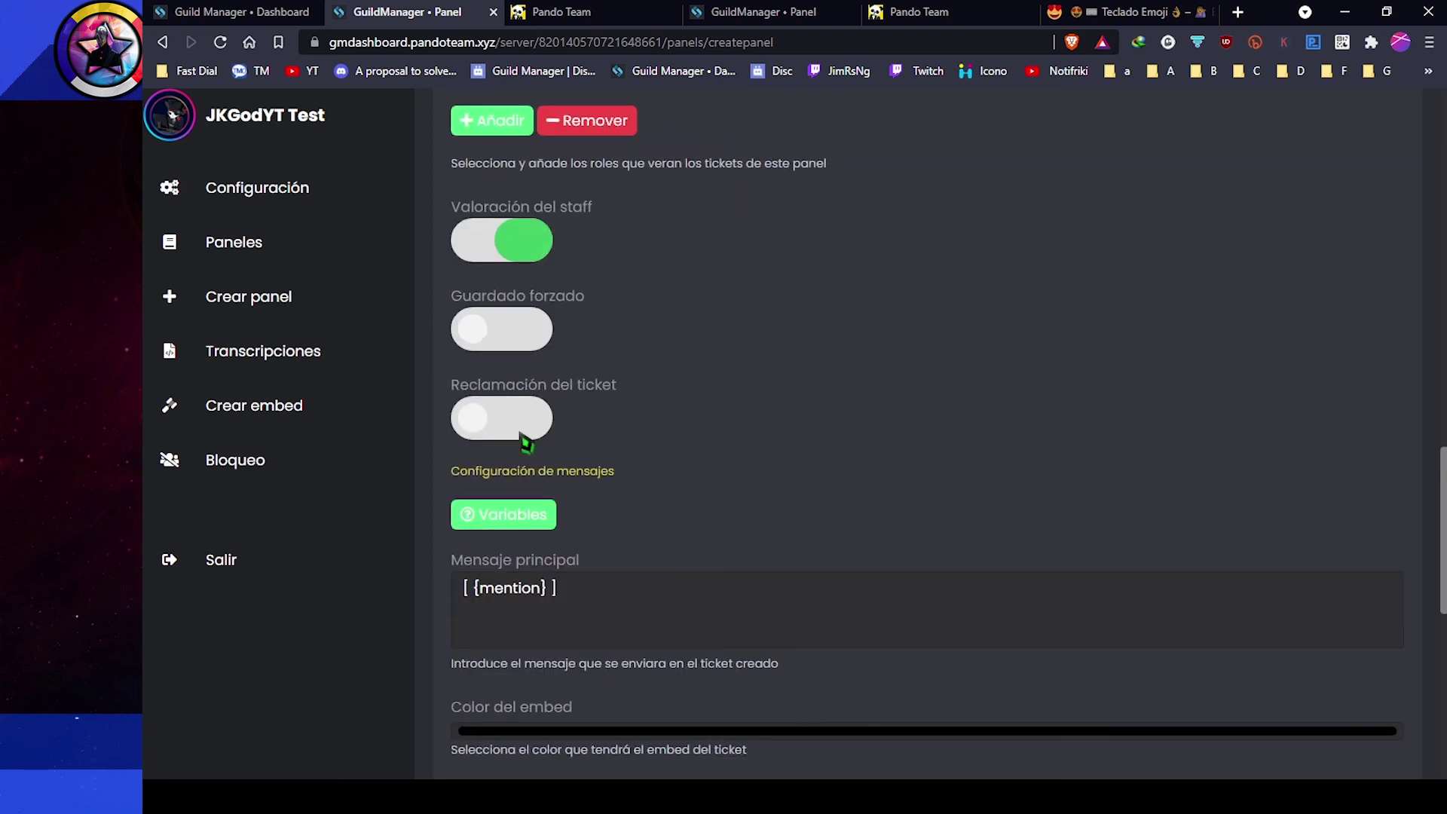
{"action": "left_click", "coordinate": [507, 330]}
{"action": "left_click", "coordinate": [501, 439]}
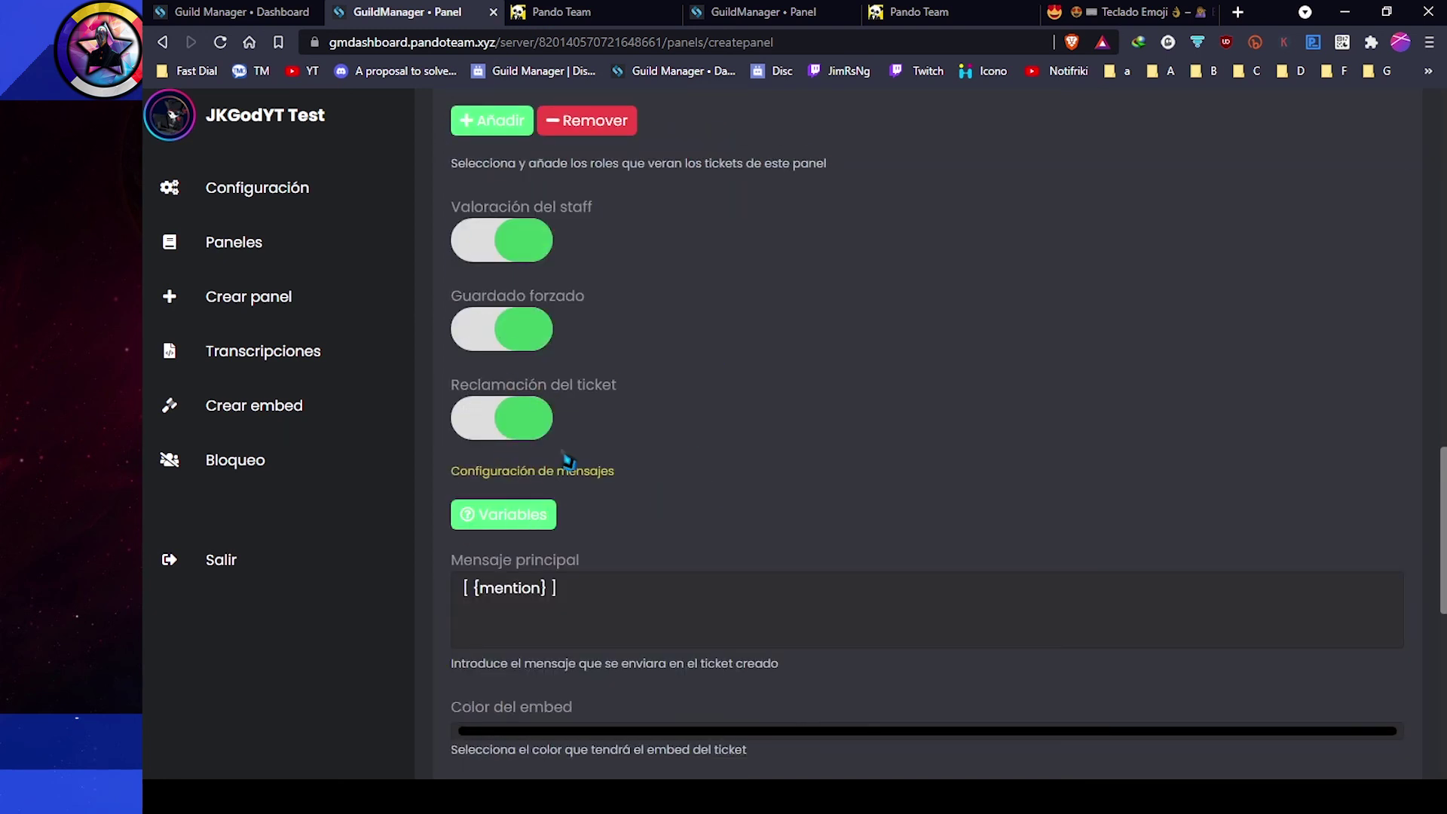
Step: Set the color of the ticket's welcome embed to bright red
{"action": "scroll", "coordinate": [588, 475], "scroll_direction": "down", "scroll_amount": 3}
{"action": "left_click", "coordinate": [567, 519]}
{"action": "left_click", "coordinate": [614, 576]}
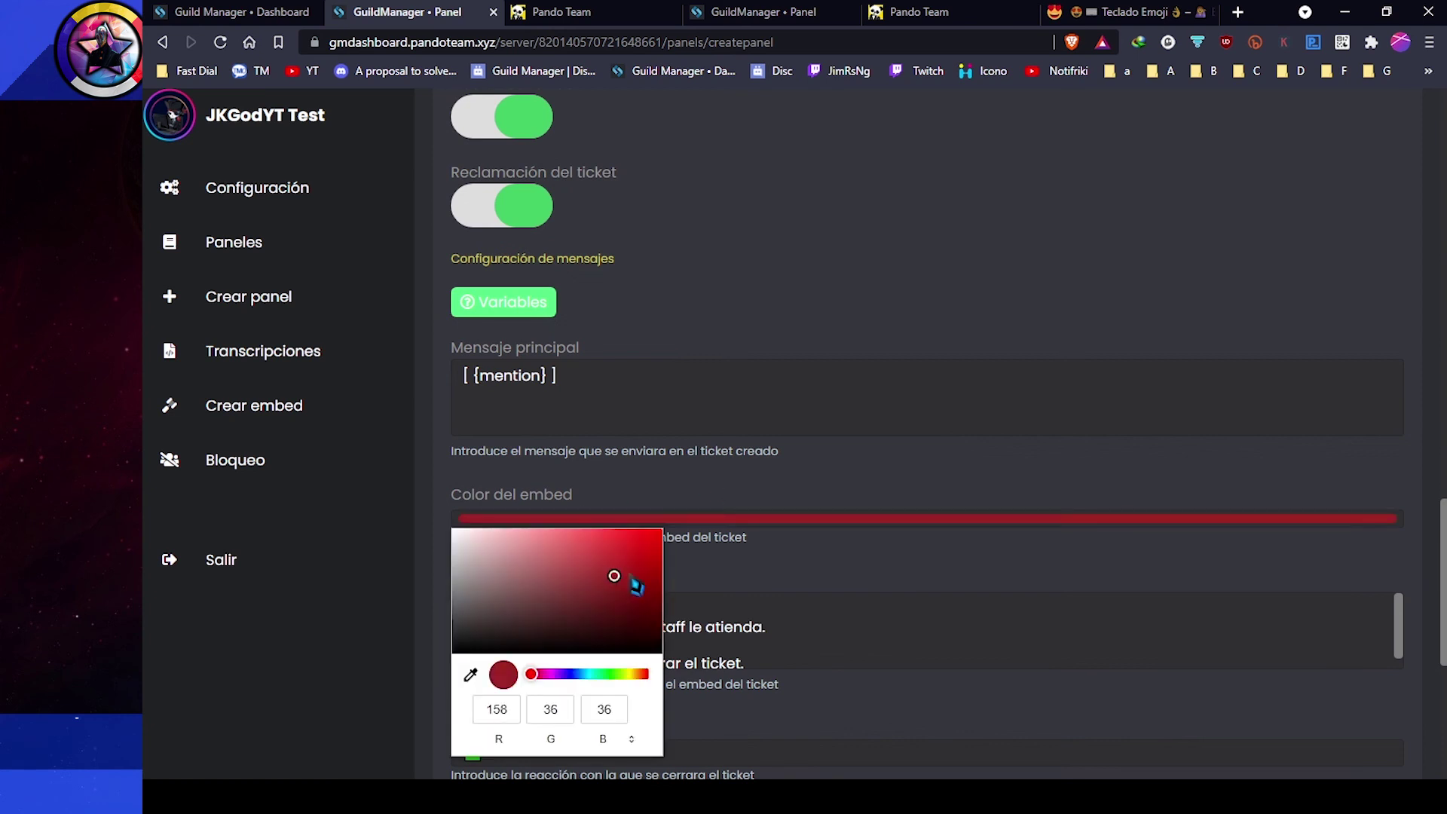
{"action": "left_click", "coordinate": [832, 619]}
Step: Choose #valoraciones as the channel that receives the users' ratings
{"action": "scroll", "coordinate": [782, 606], "scroll_direction": "down", "scroll_amount": 6}
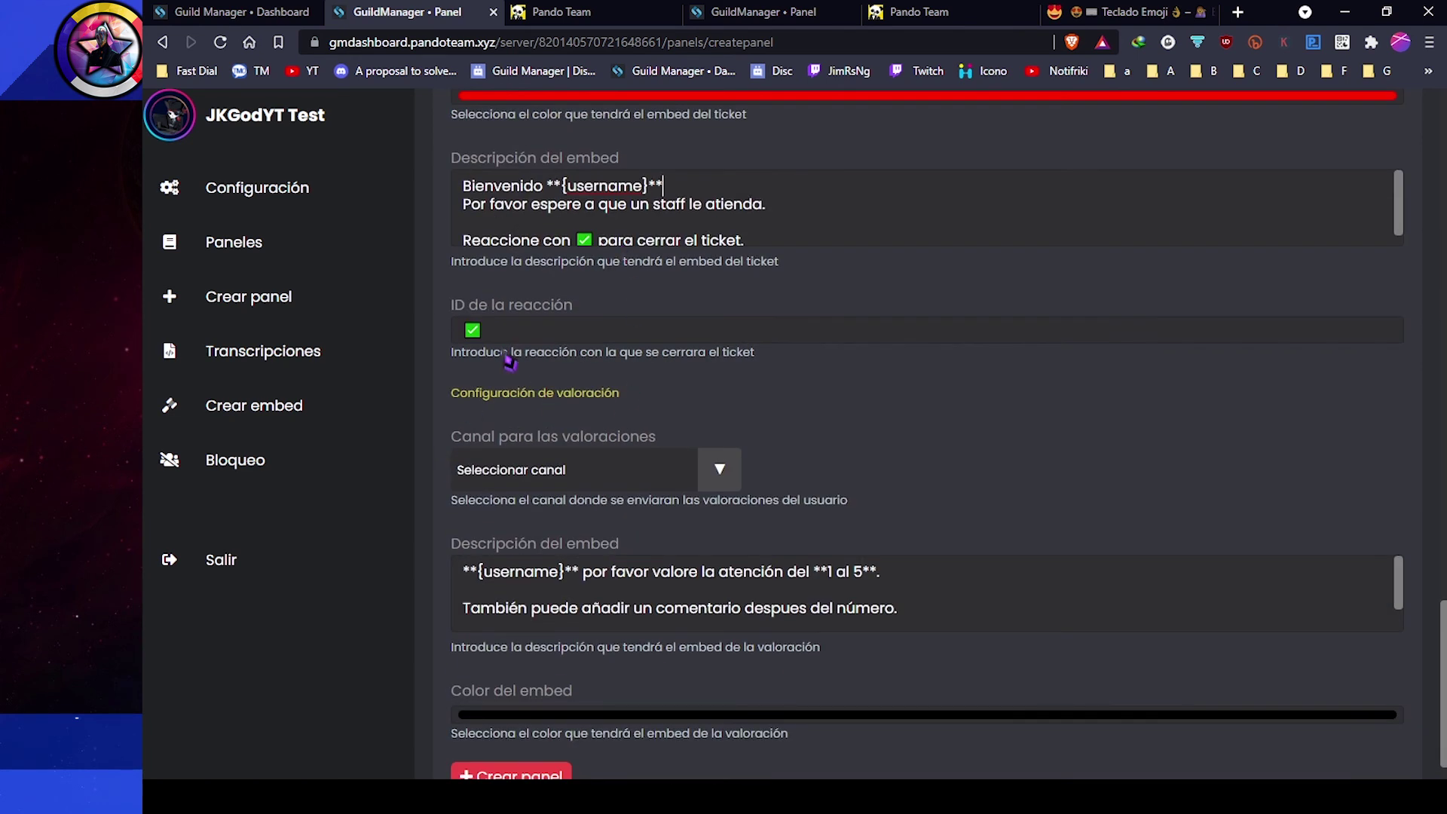
{"action": "left_click_drag", "start_coordinate": [582, 226], "coordinate": [658, 238]}
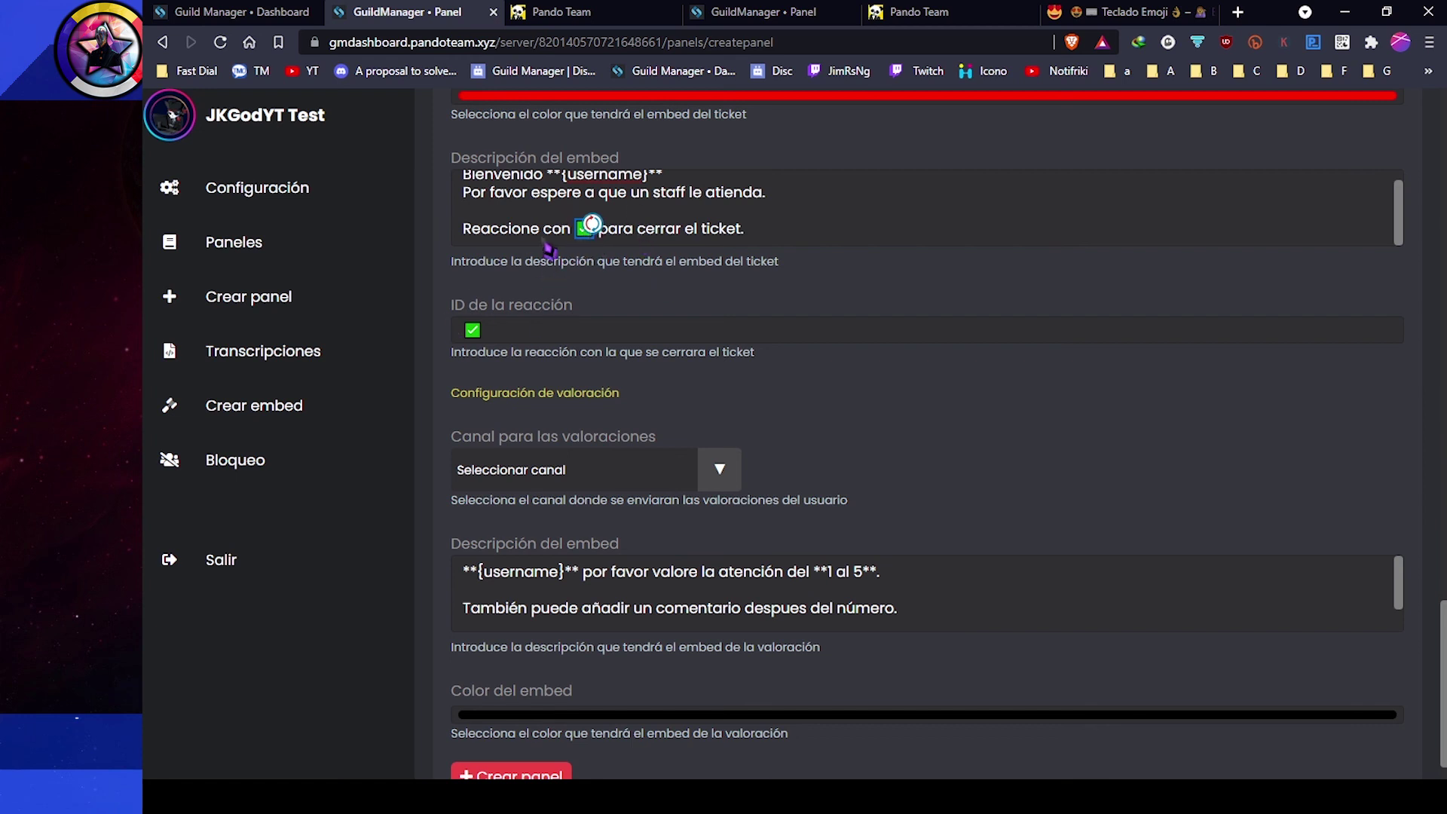
{"action": "left_click", "coordinate": [613, 471]}
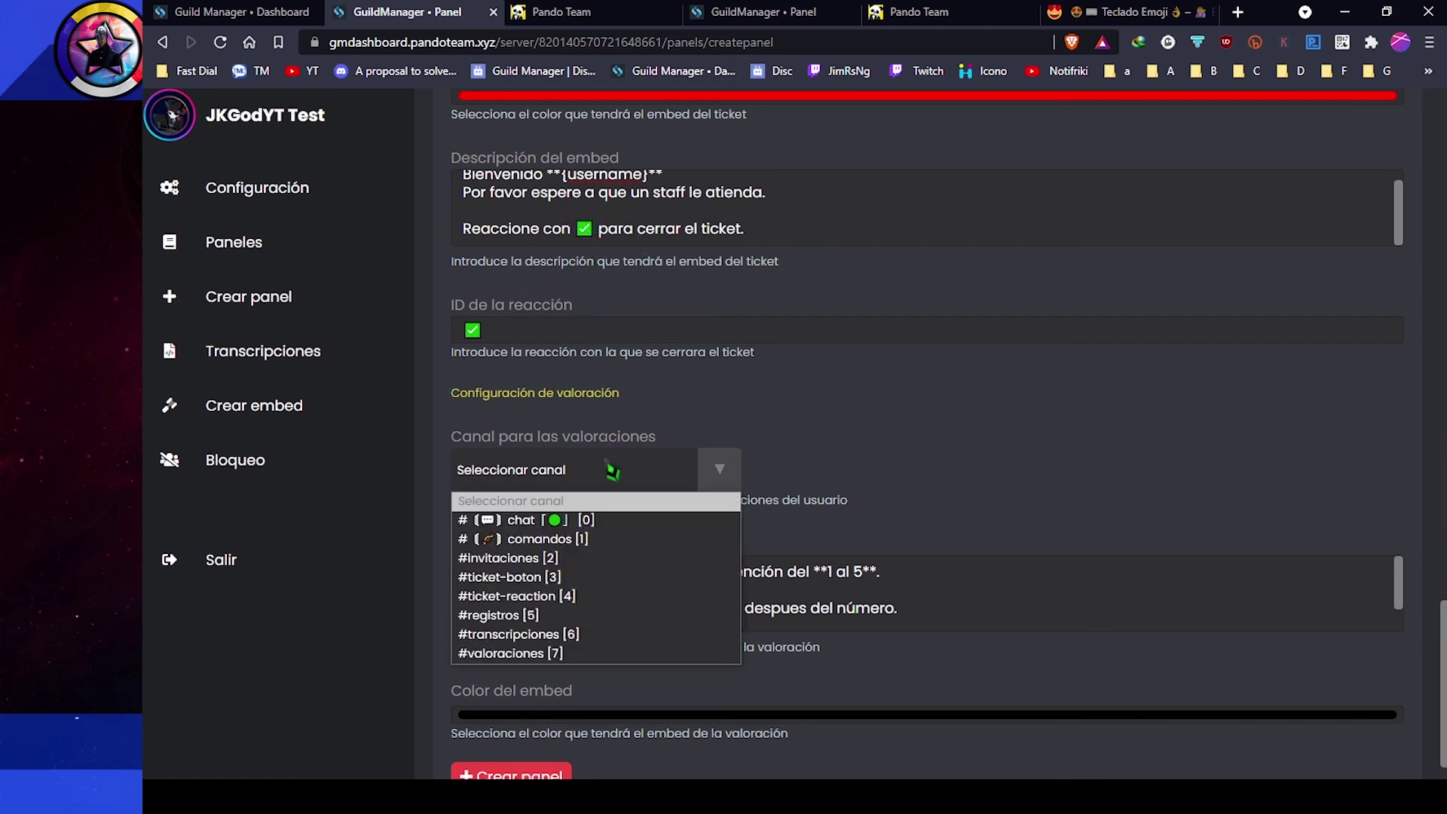
{"action": "left_click", "coordinate": [530, 654]}
{"action": "scroll", "coordinate": [856, 442], "scroll_direction": "down", "scroll_amount": 1}
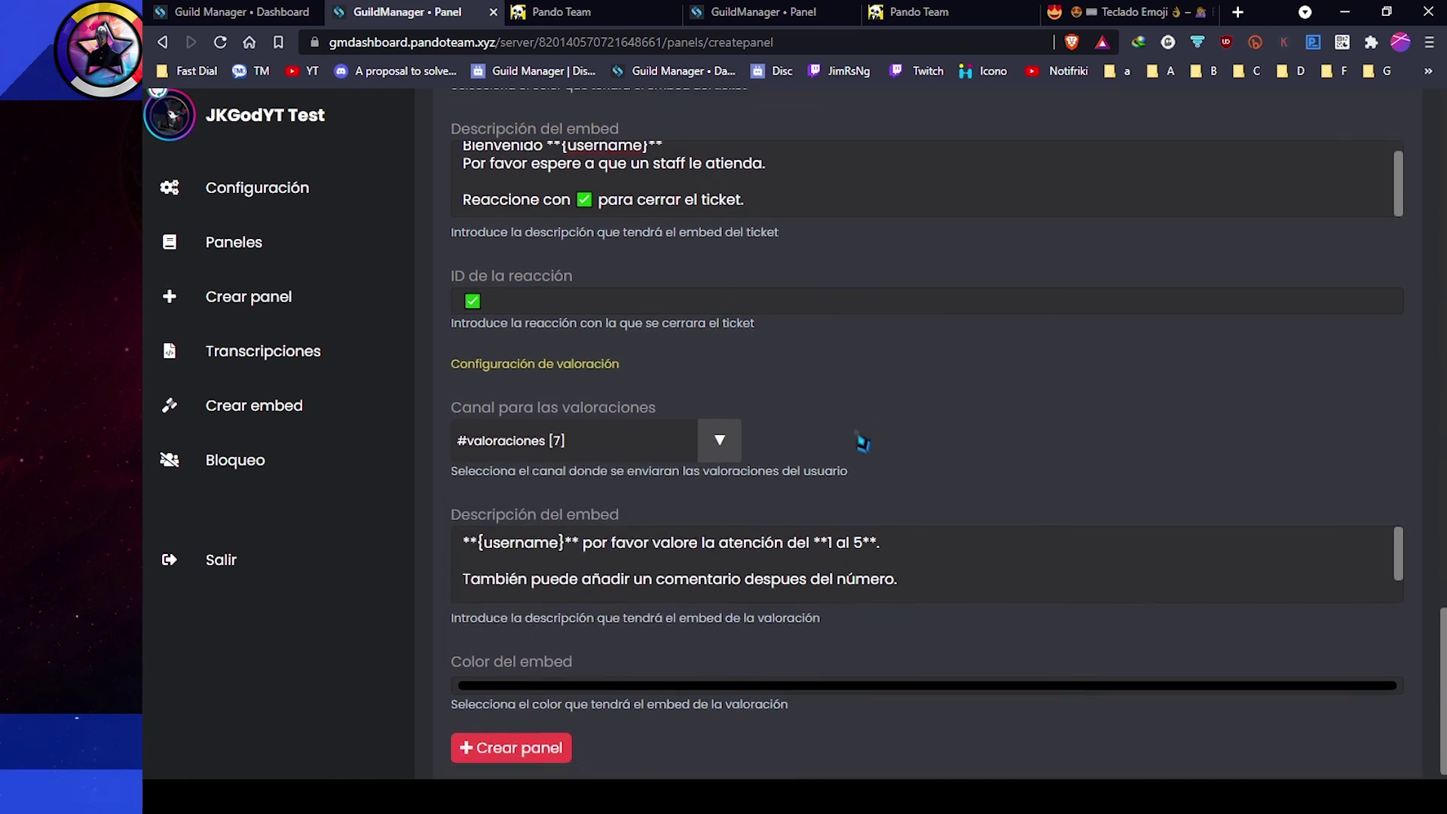
Step: Set the rating embed's color to purple and create the Tboton2 panel
{"action": "left_click", "coordinate": [709, 670]}
{"action": "left_click", "coordinate": [601, 513]}
{"action": "left_click", "coordinate": [651, 527]}
{"action": "left_click", "coordinate": [597, 578]}
{"action": "left_click", "coordinate": [608, 473]}
{"action": "left_click", "coordinate": [593, 448]}
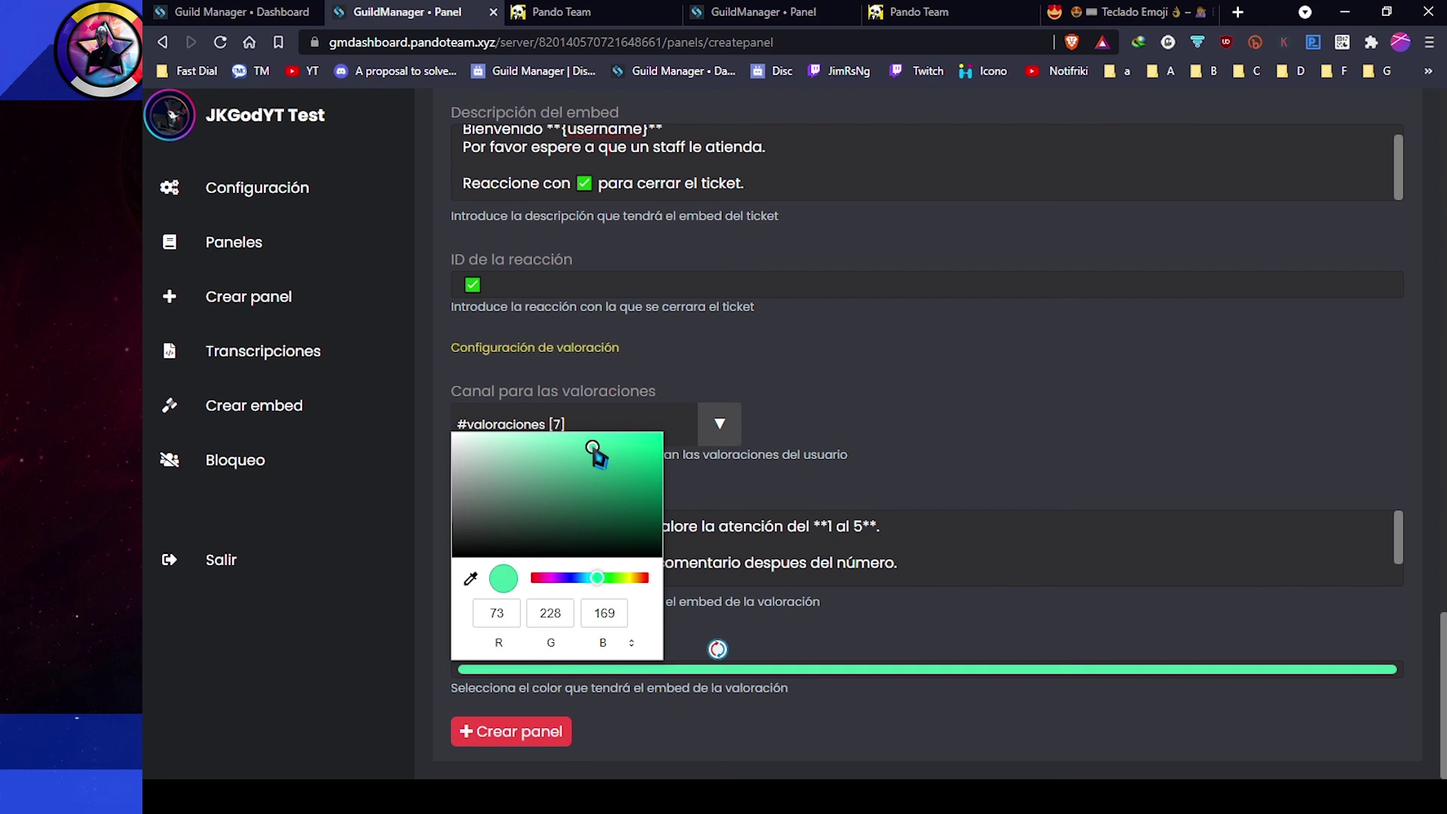
{"action": "left_click", "coordinate": [563, 578]}
{"action": "left_click", "coordinate": [871, 610]}
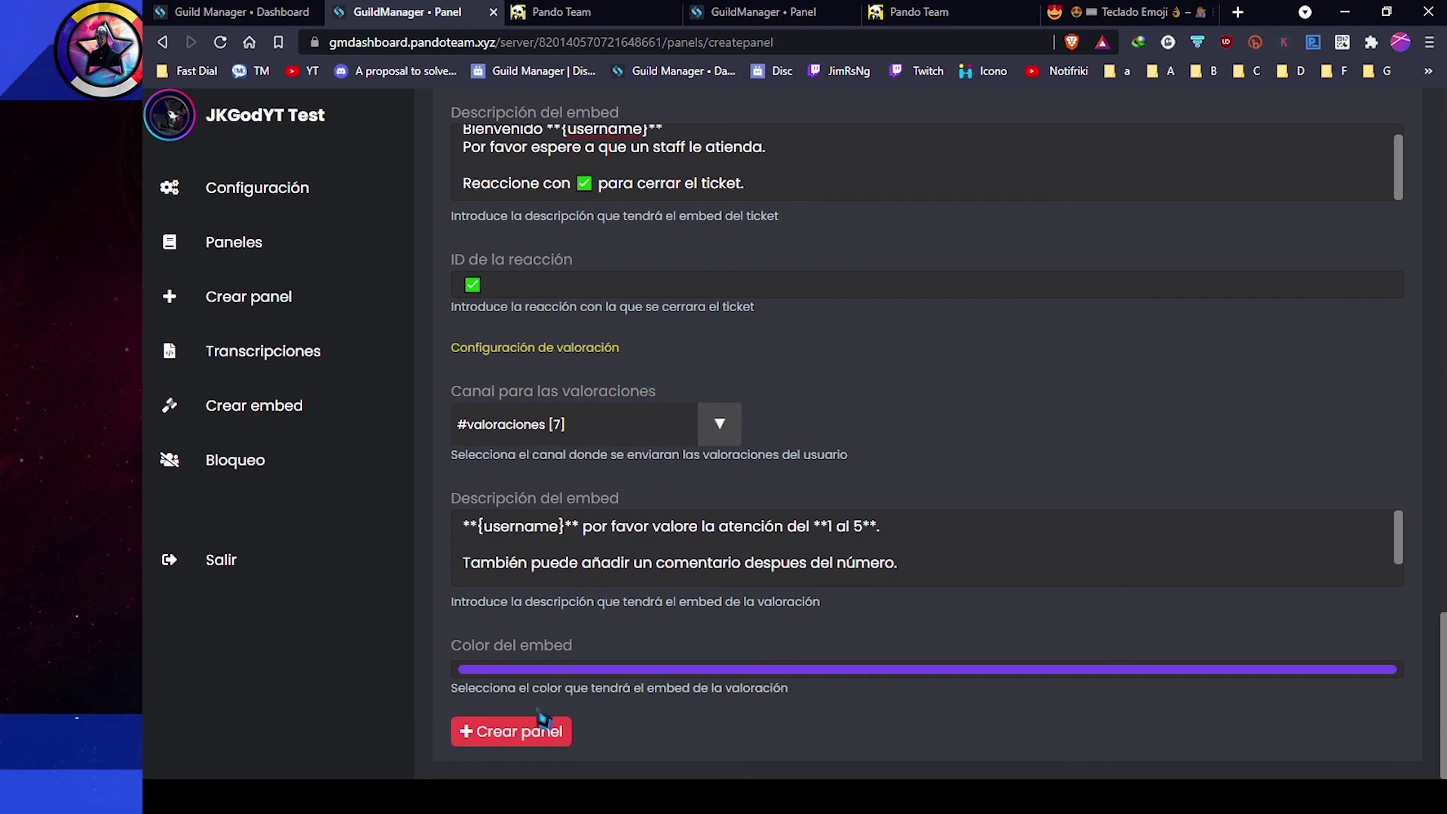
{"action": "left_click", "coordinate": [540, 742]}
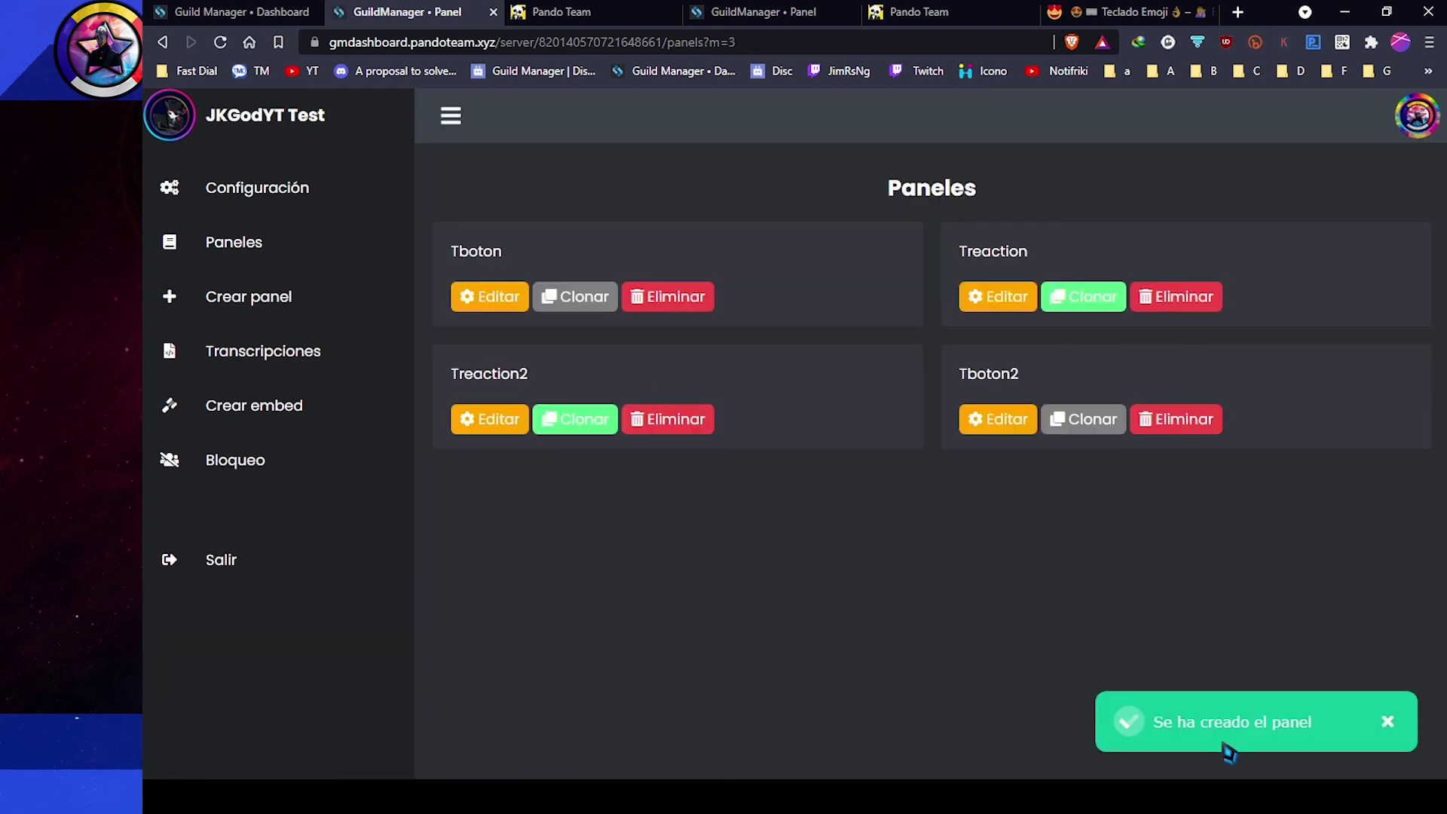
{"action": "mouse_move", "coordinate": [512, 796]}
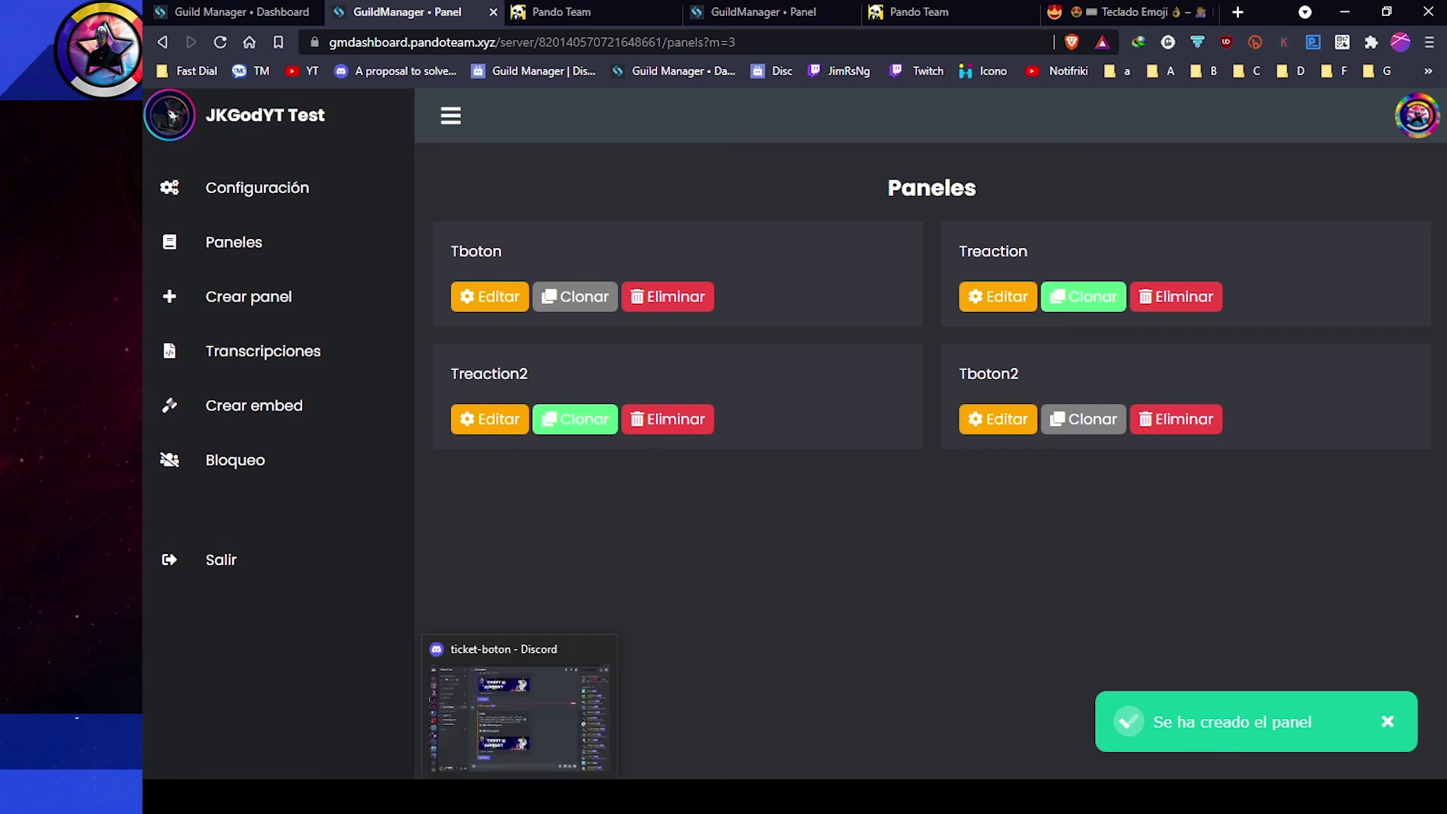